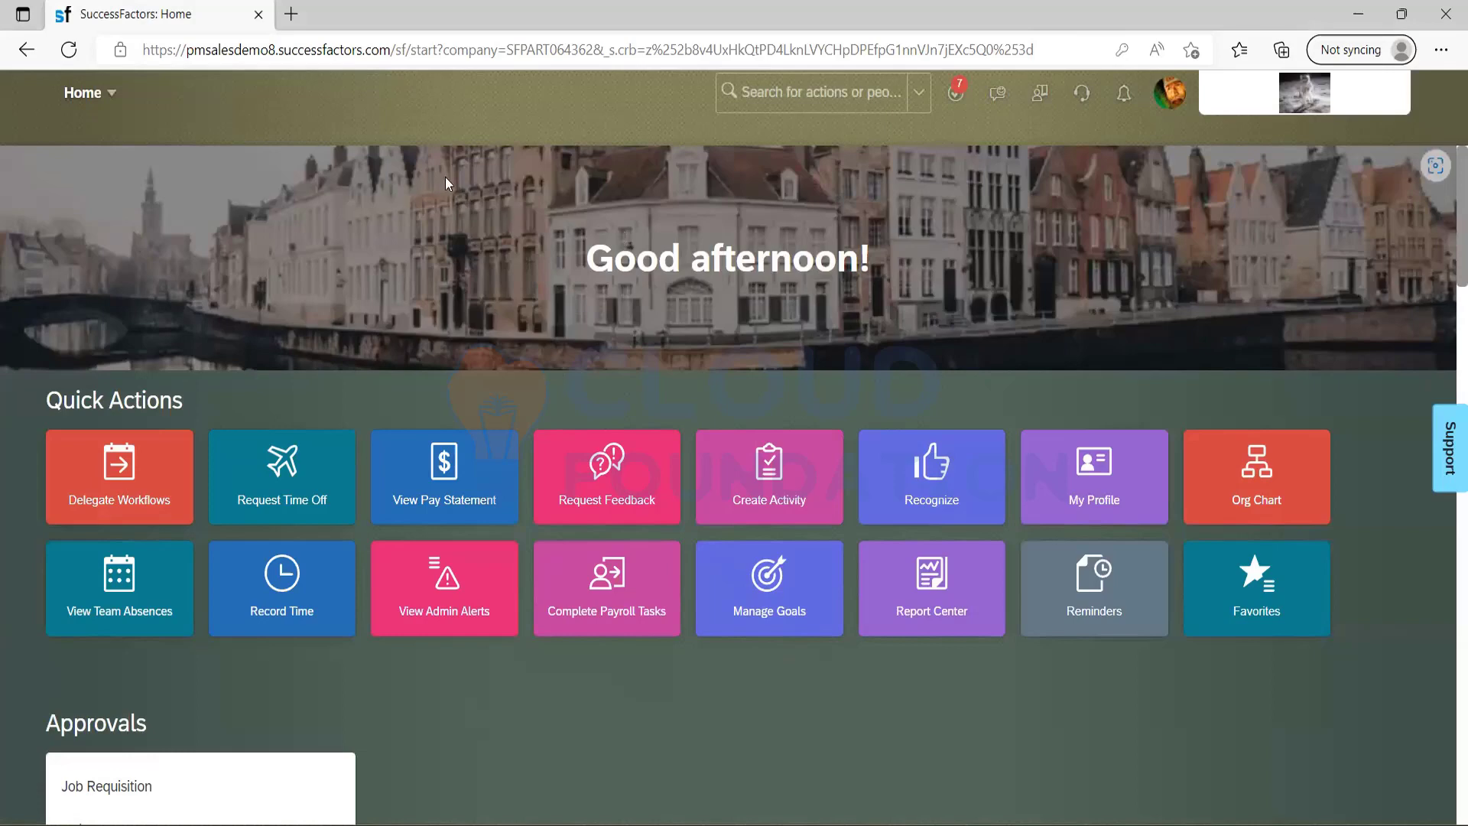
pyautogui.click(117, 95)
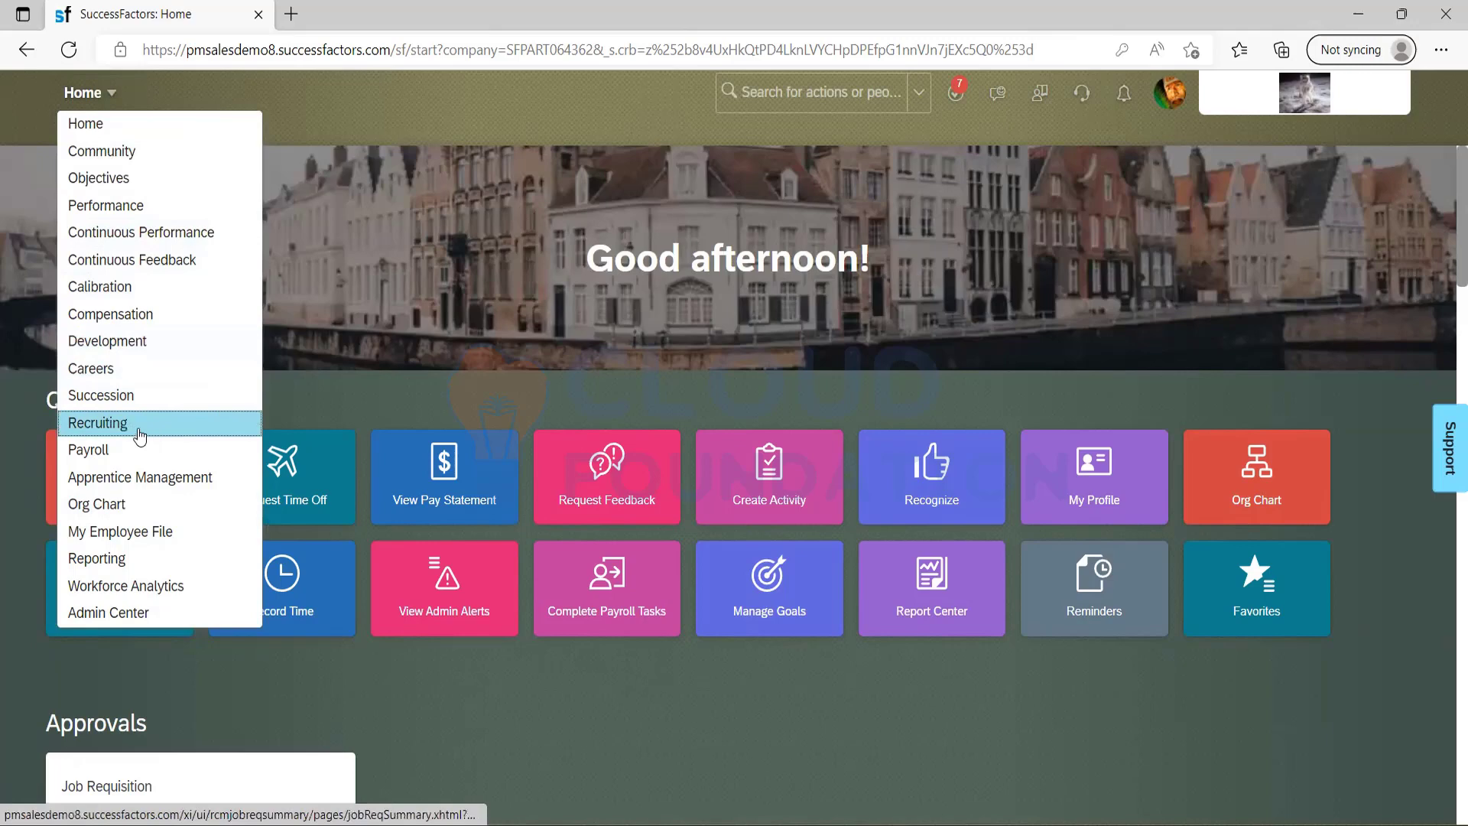
pyautogui.click(415, 345)
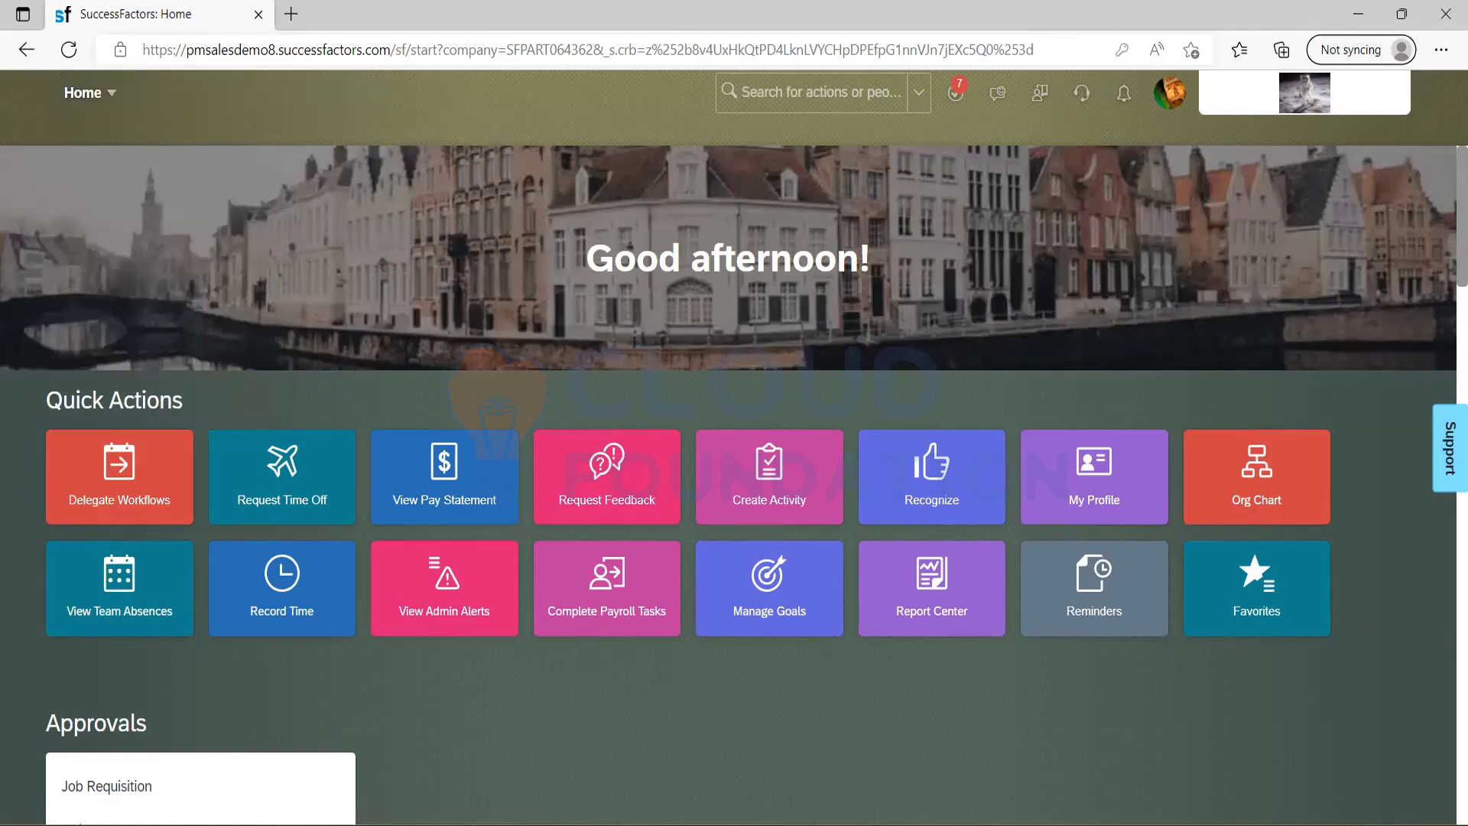
# Switch to the SAP SuccessFactors Recruiting guide in Adobe Acrobat Reader and search it for "enable recrutin".
pyautogui.hotkey('alt', 'Tab')
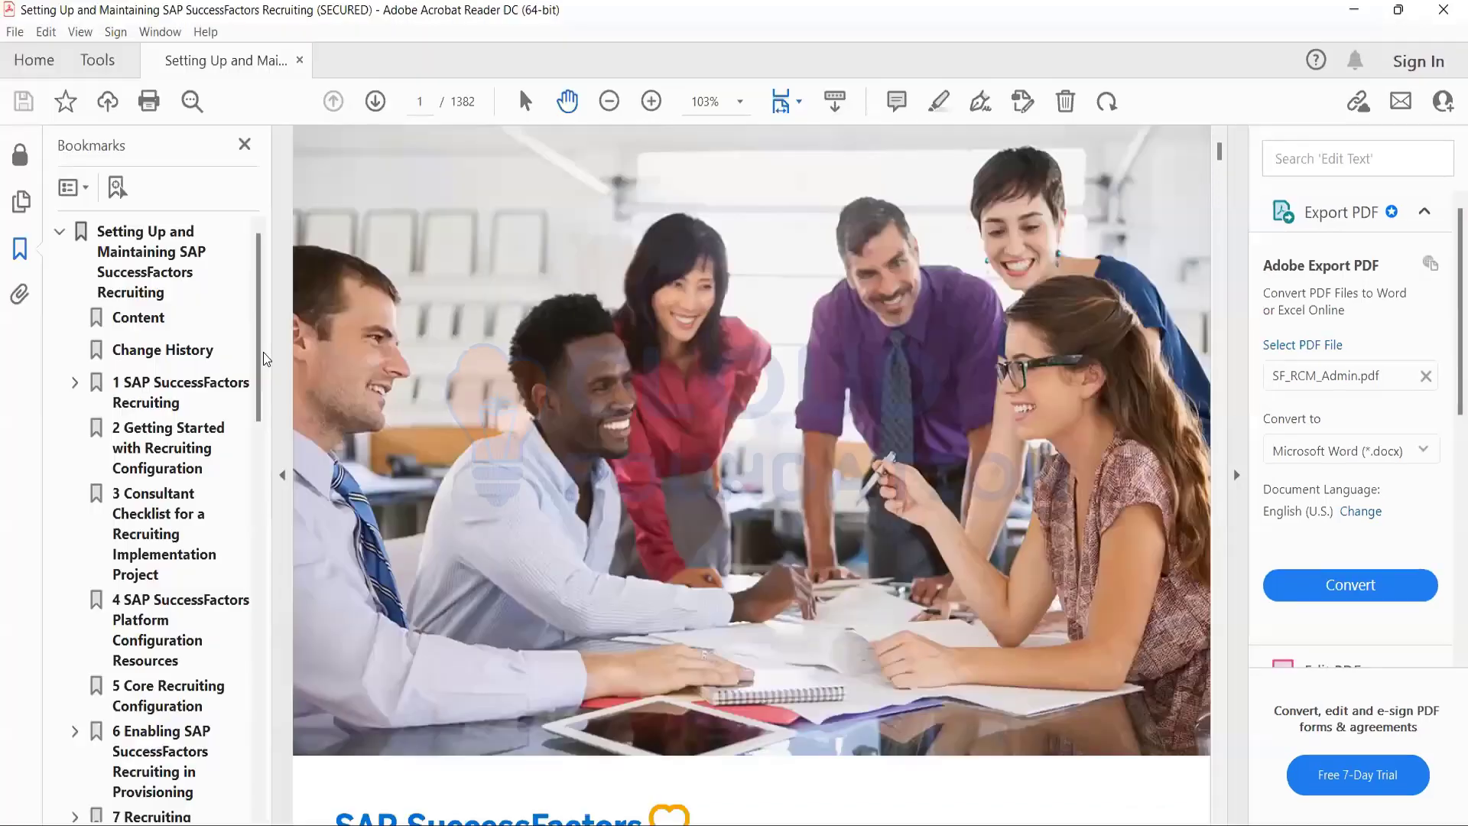
pyautogui.press('super+Up')
pyautogui.hotkey('ctrl', 'f')
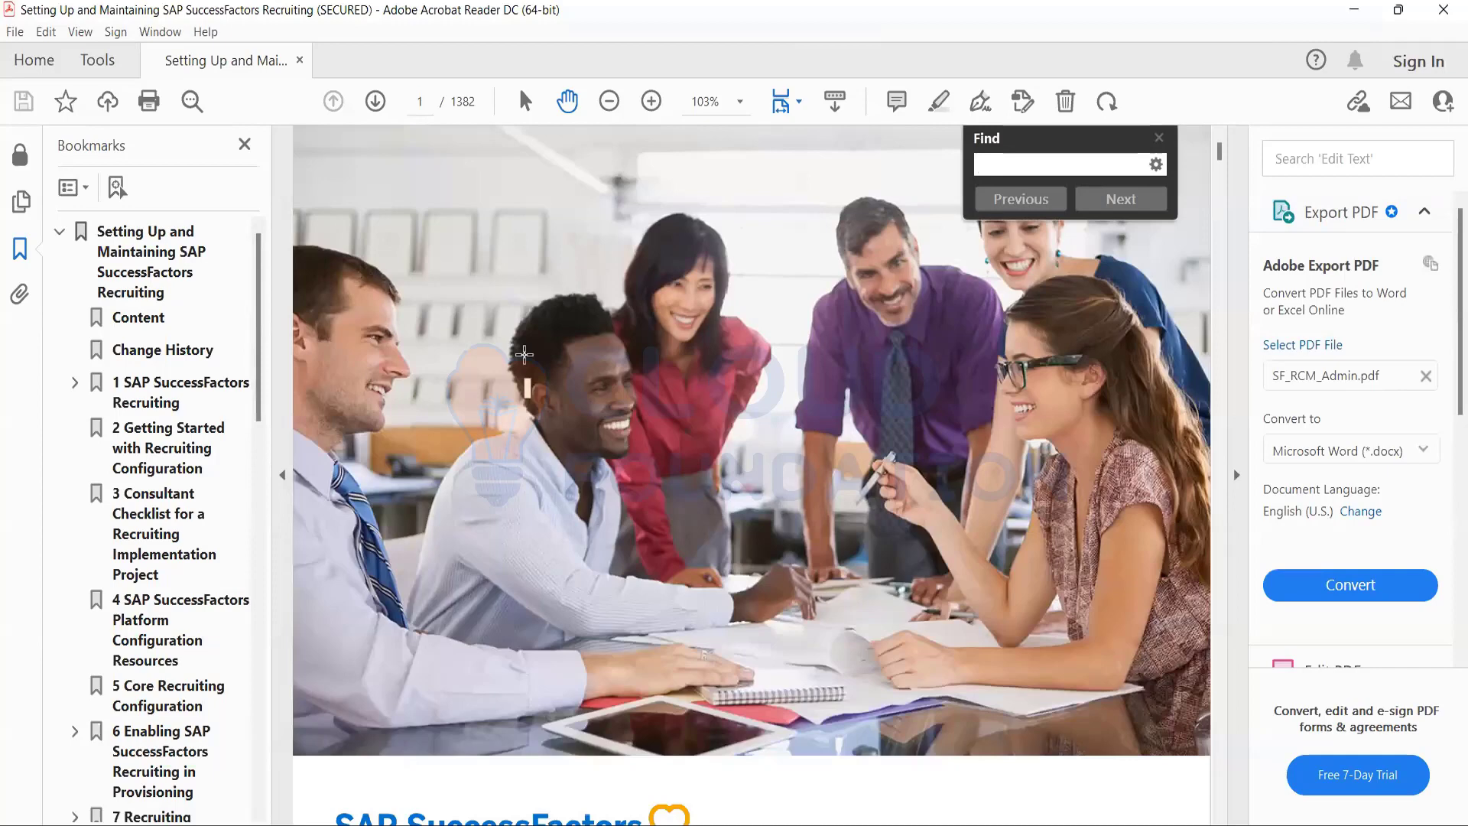
pyautogui.write('en')
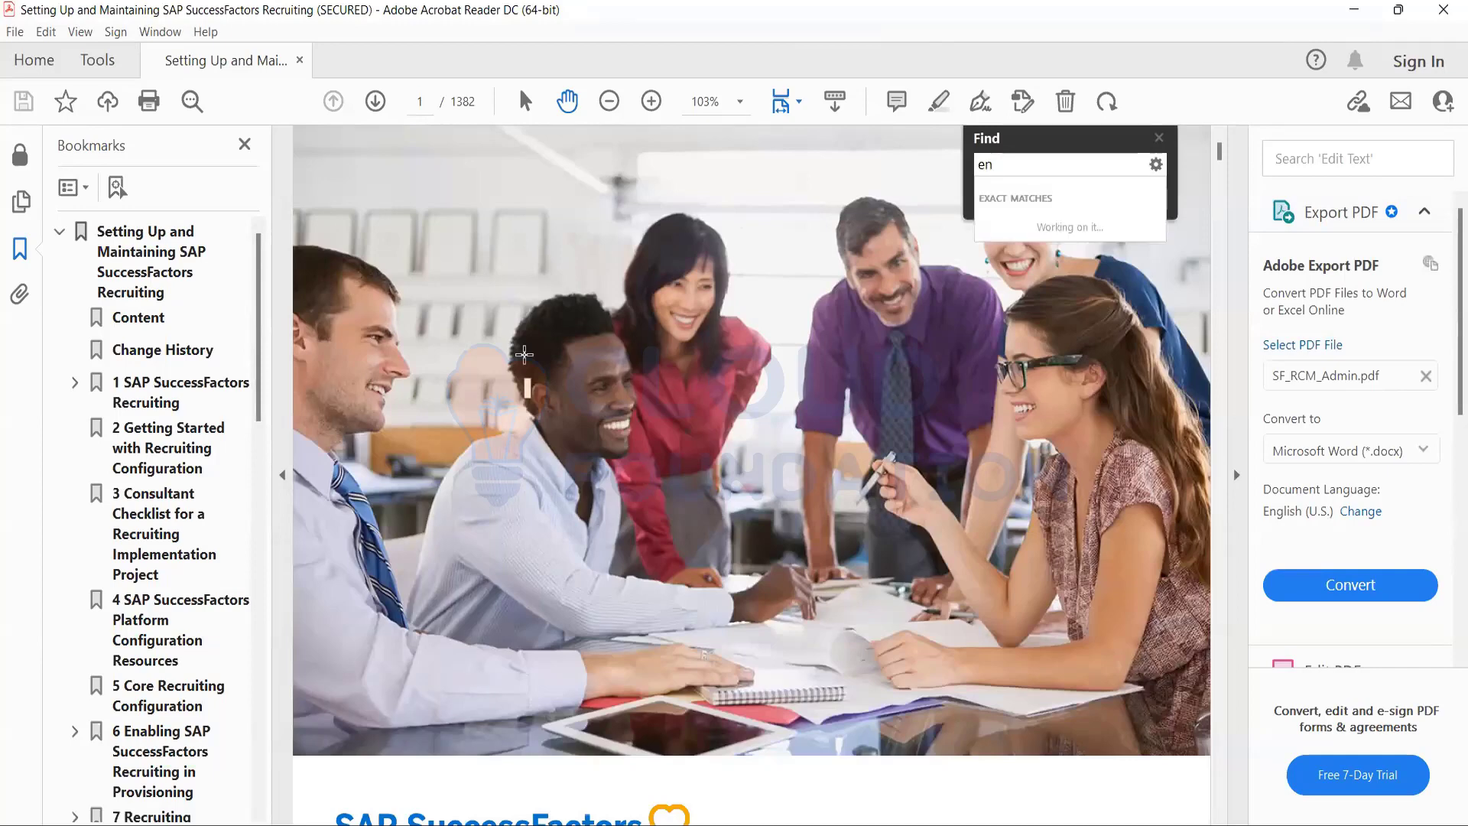
pyautogui.write('able recruting')
pyautogui.press('Return')
pyautogui.press('BackSpace')
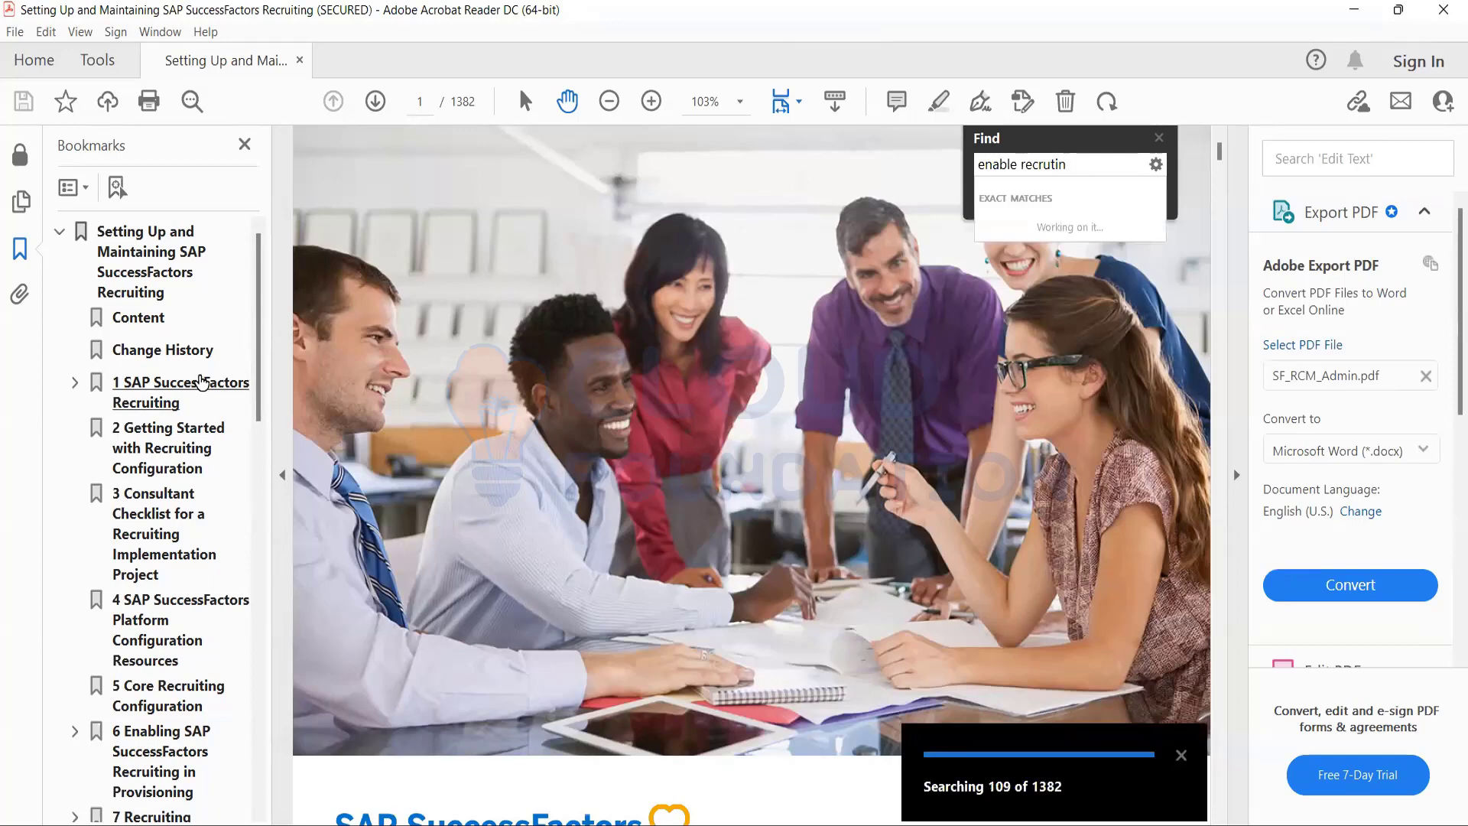
# Go to chapter 2 of the guide, read on to chapter 6 on enabling Recruiting in Provisioning, and cancel the running search.
pyautogui.click(170, 431)
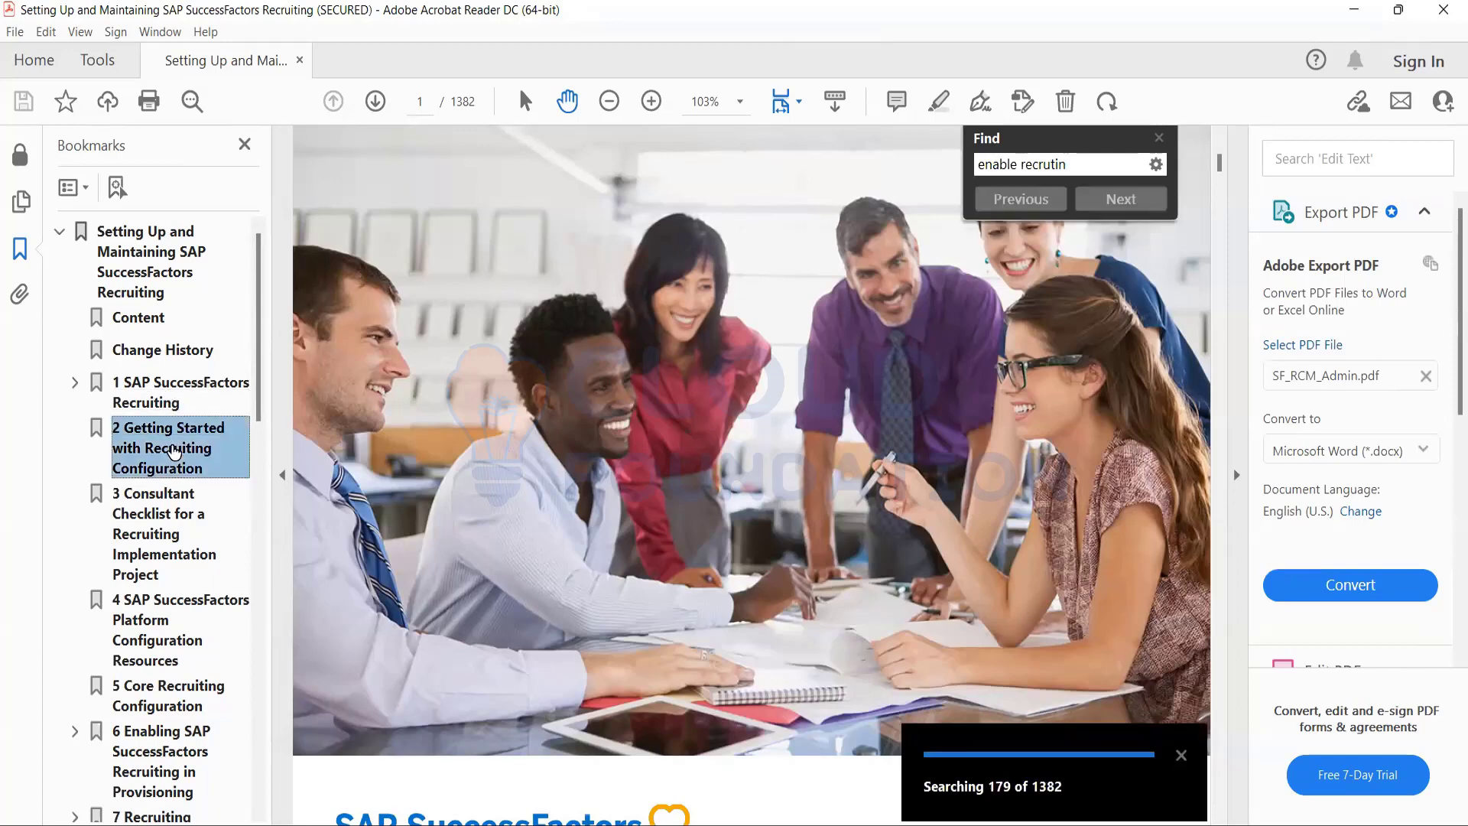
pyautogui.scroll(-5, 1137, 426)
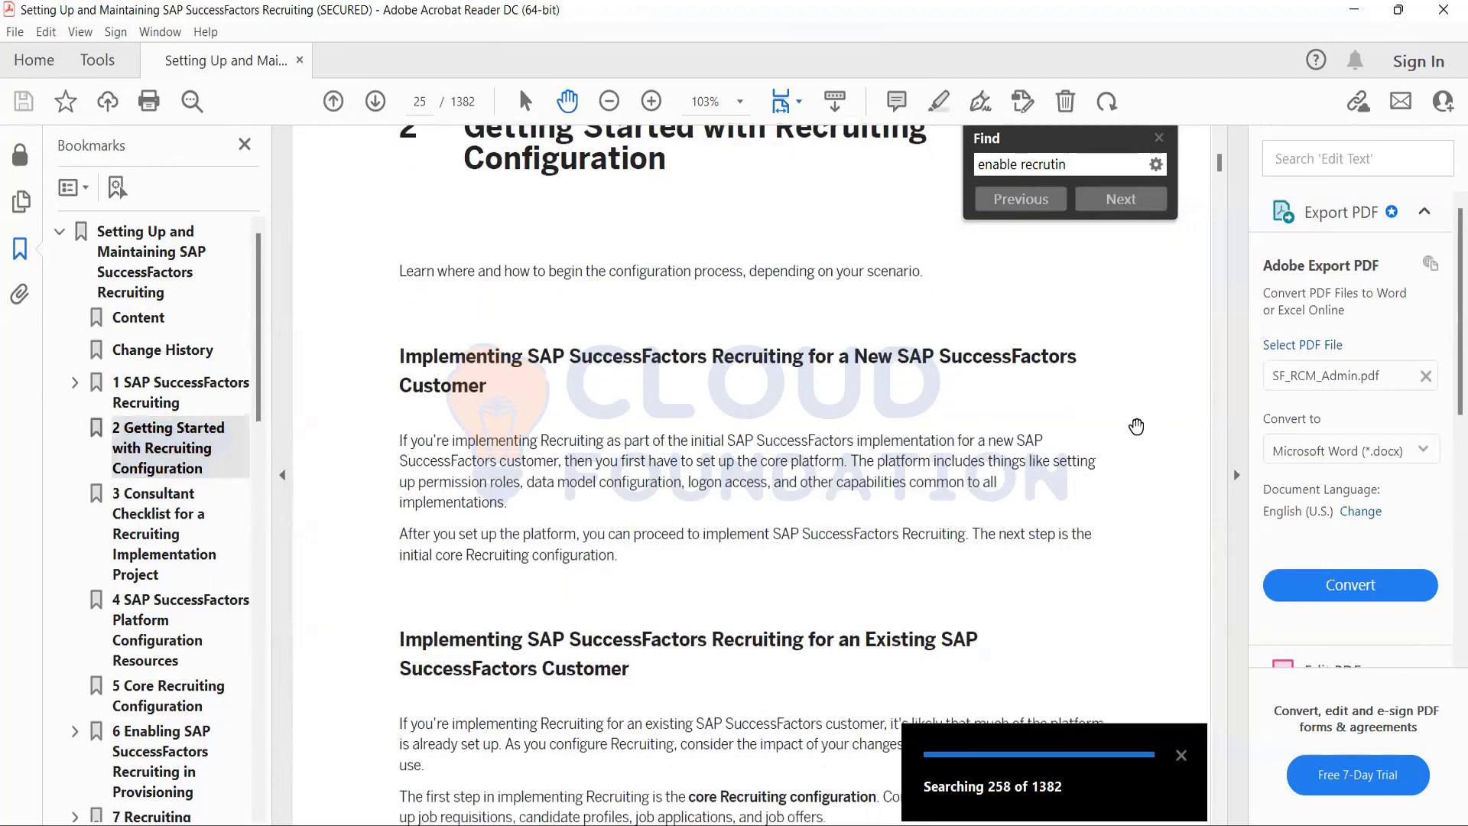
pyautogui.scroll(-20, 1136, 426)
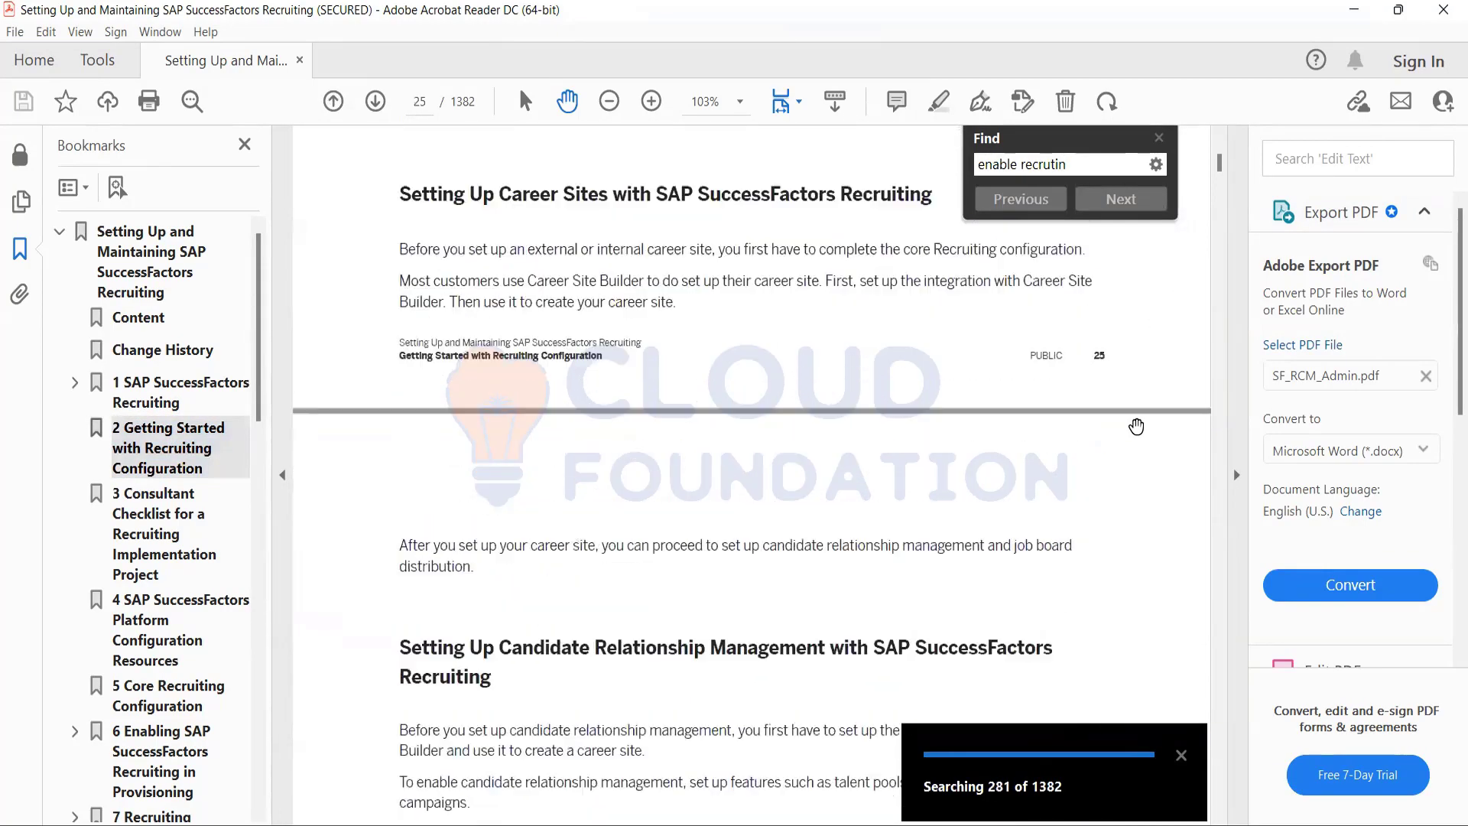
pyautogui.scroll(-20, 1136, 426)
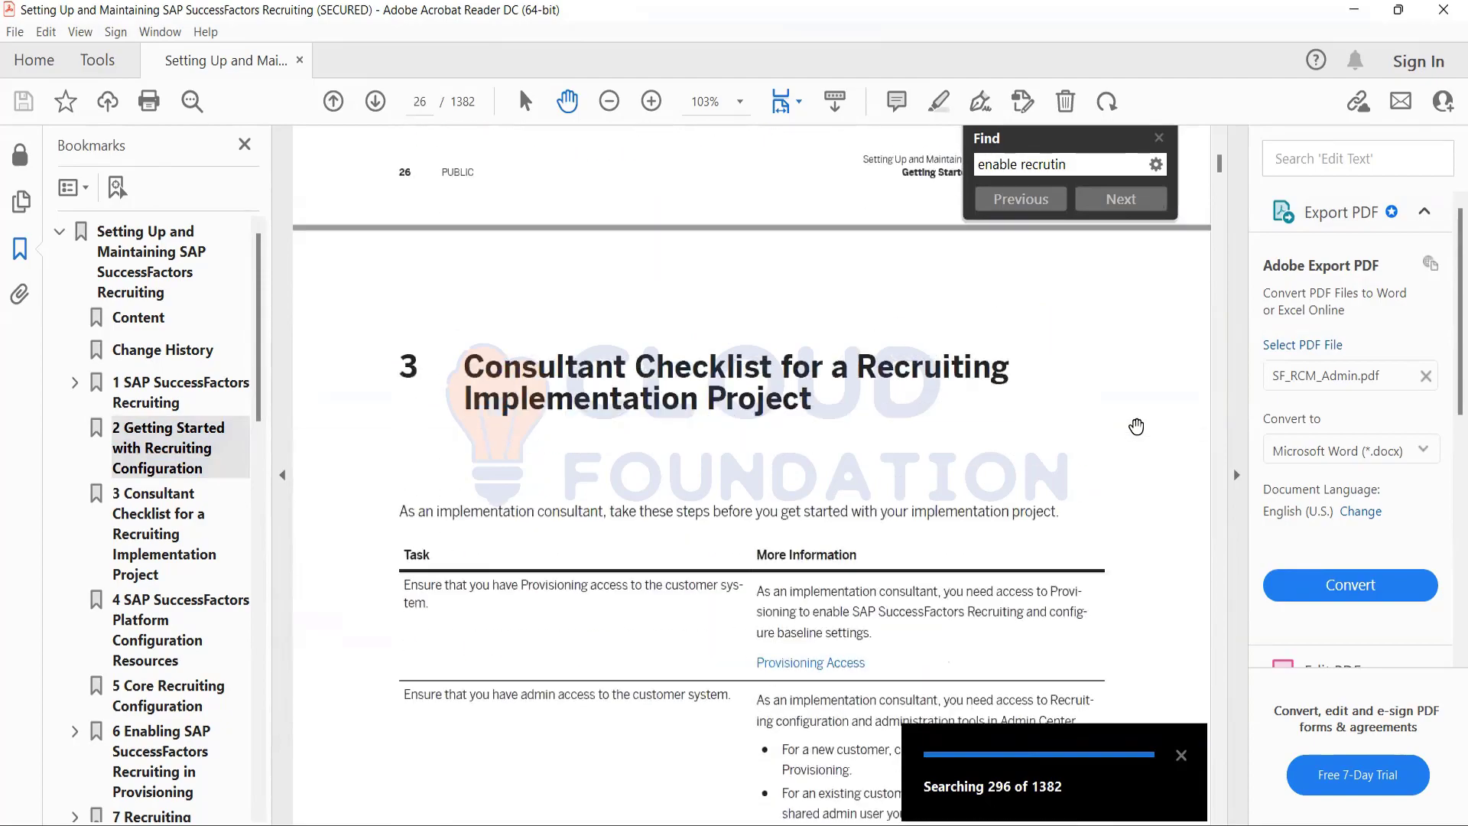
pyautogui.scroll(-20, 1136, 426)
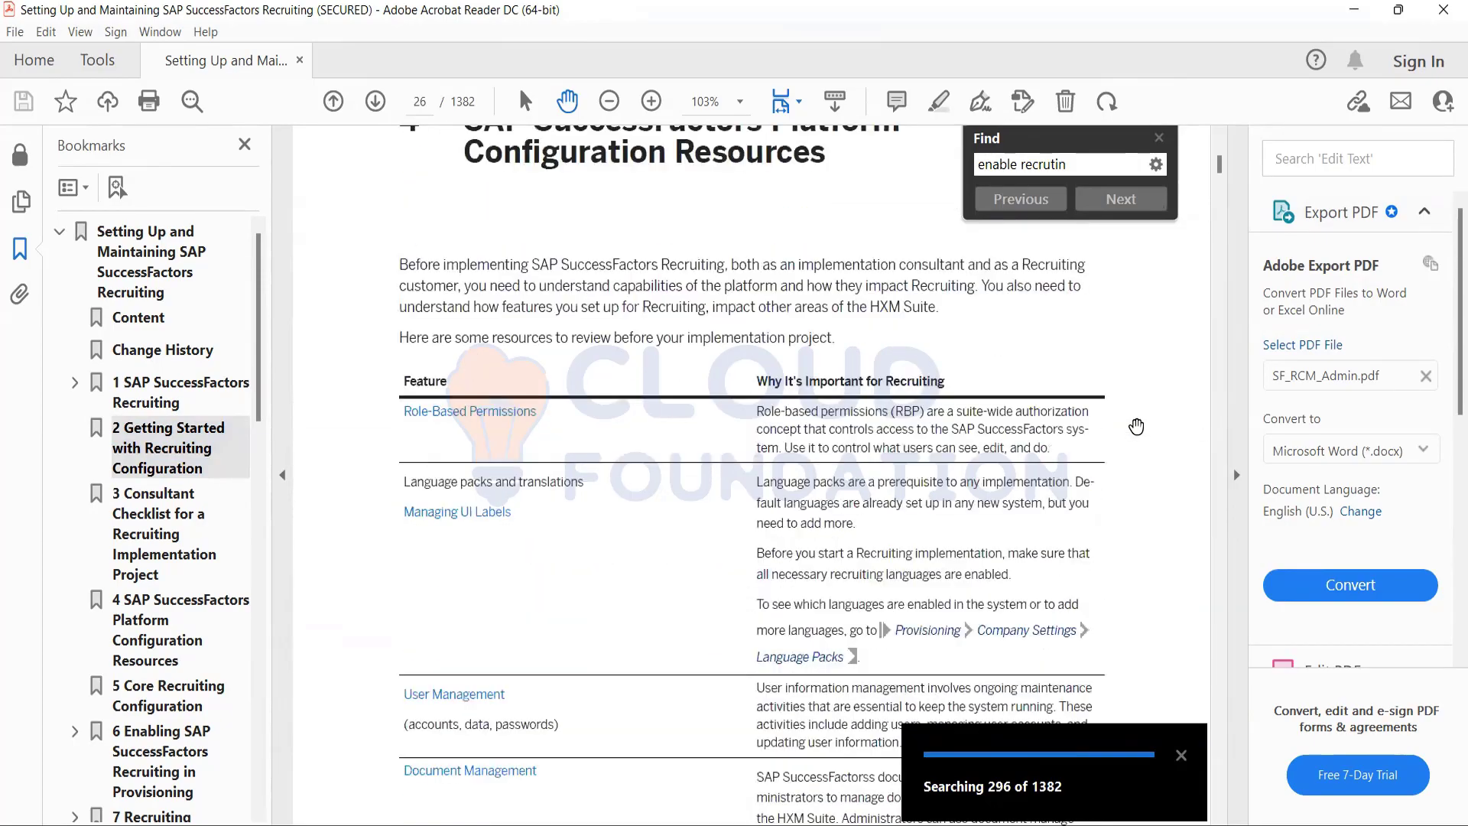
pyautogui.scroll(-15, 1136, 426)
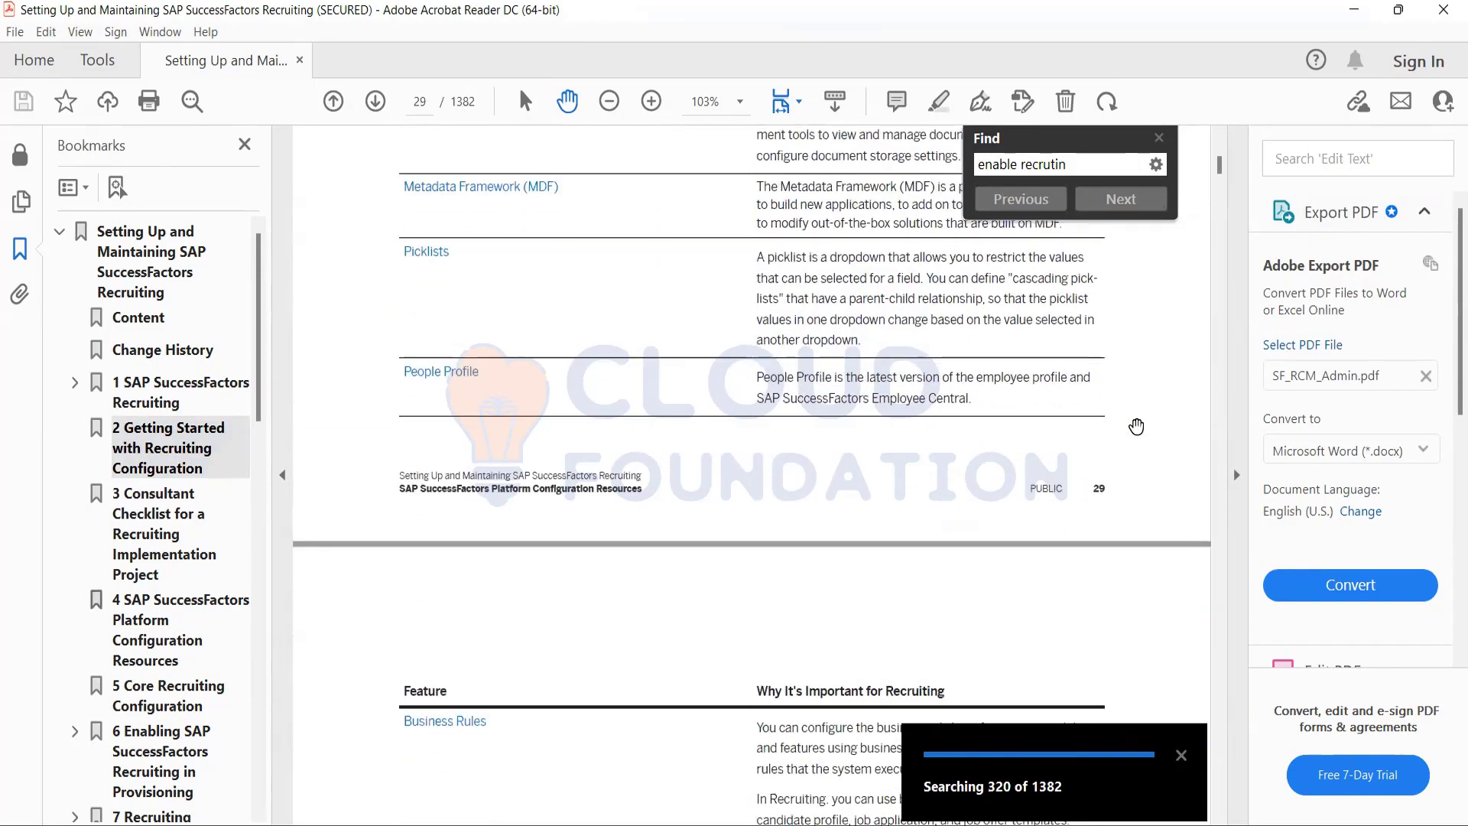
pyautogui.scroll(-20, 1137, 426)
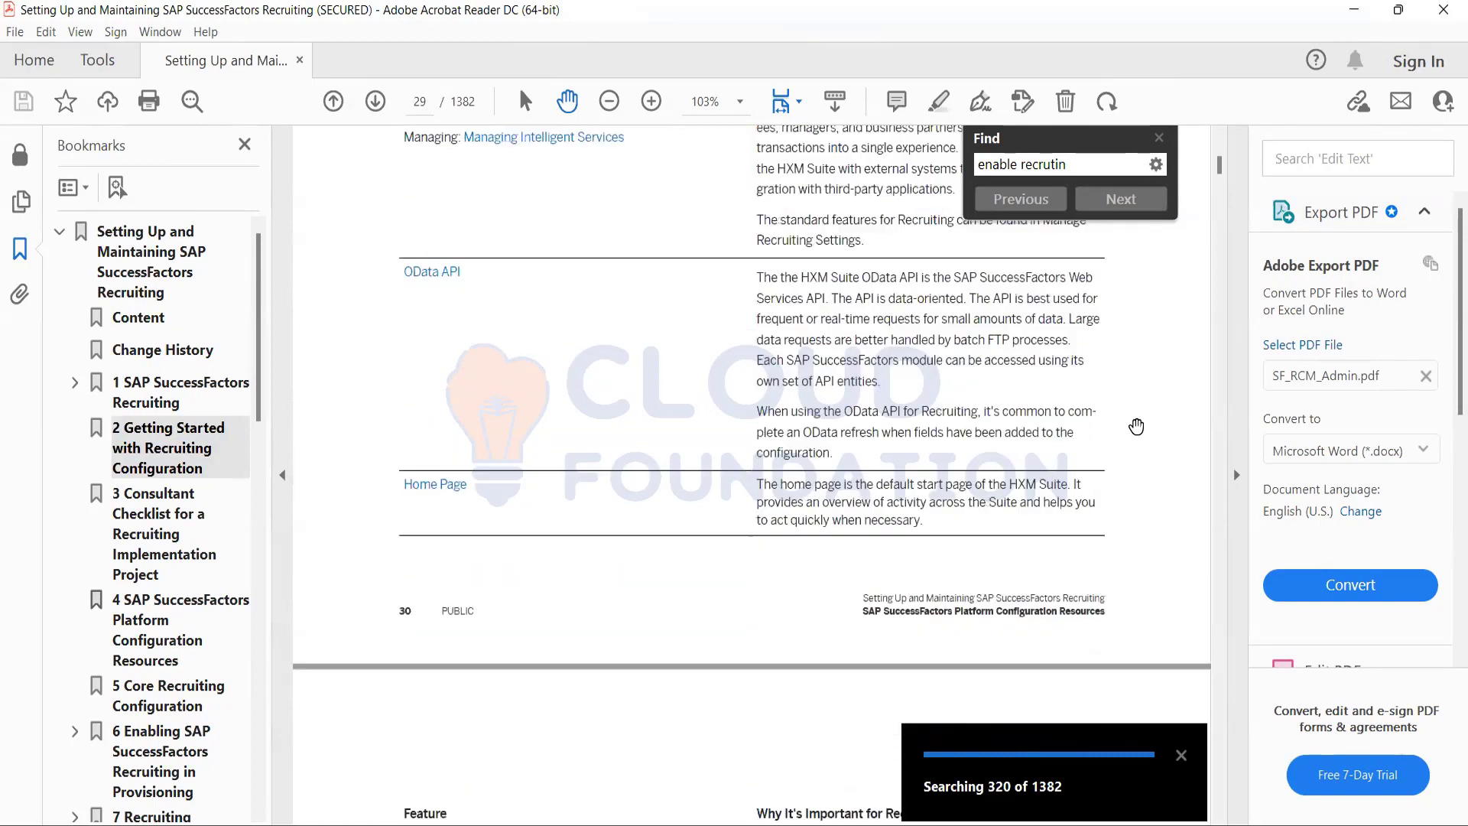
pyautogui.scroll(-20, 724, 423)
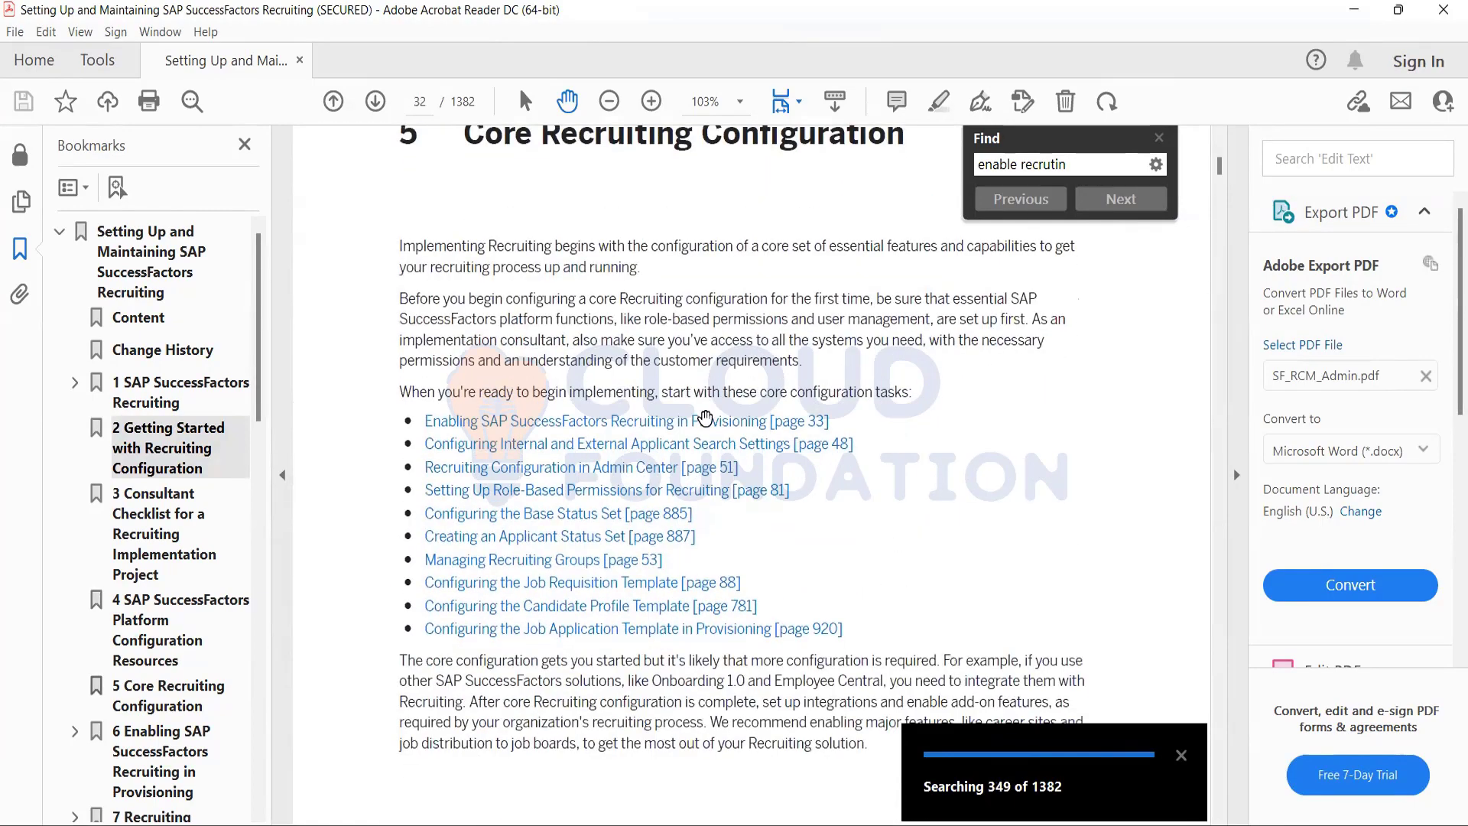
pyautogui.click(1160, 138)
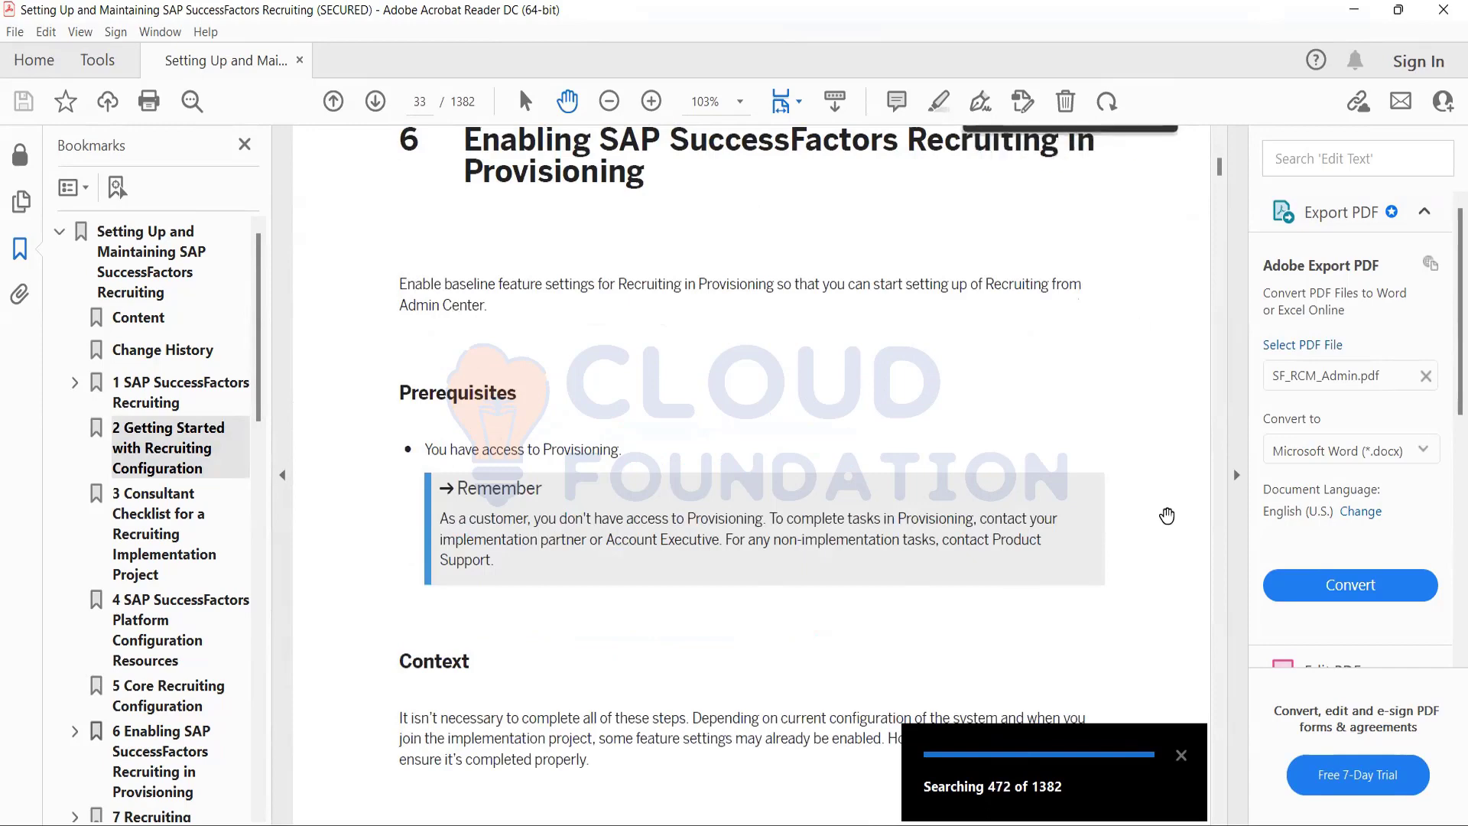
pyautogui.click(1182, 759)
# Examine the prerequisites, context and procedure for enabling SAP SuccessFactors Recruiting in Provisioning.
pyautogui.scroll(-4, 1098, 629)
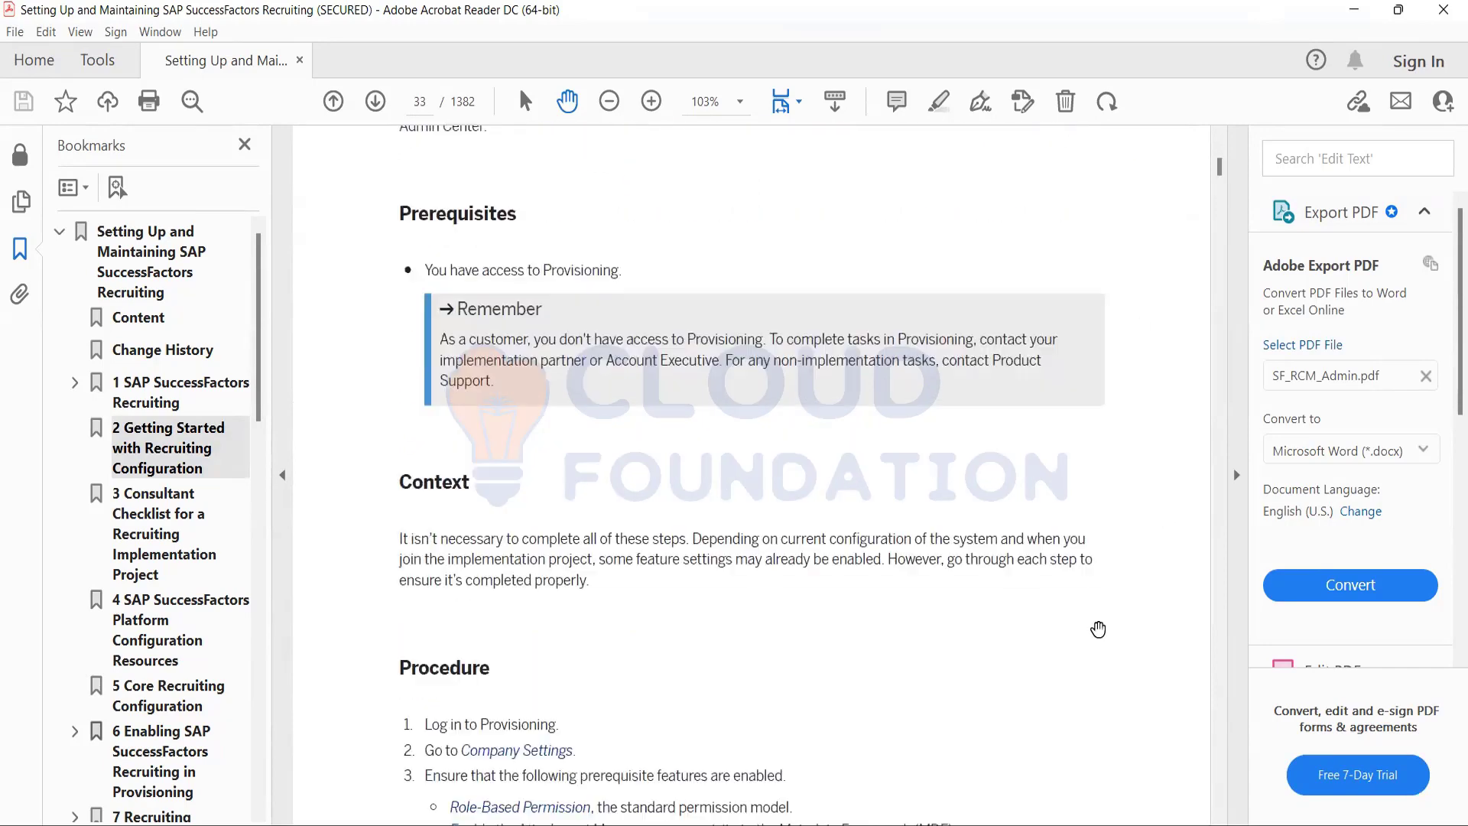
pyautogui.scroll(-3, 1098, 628)
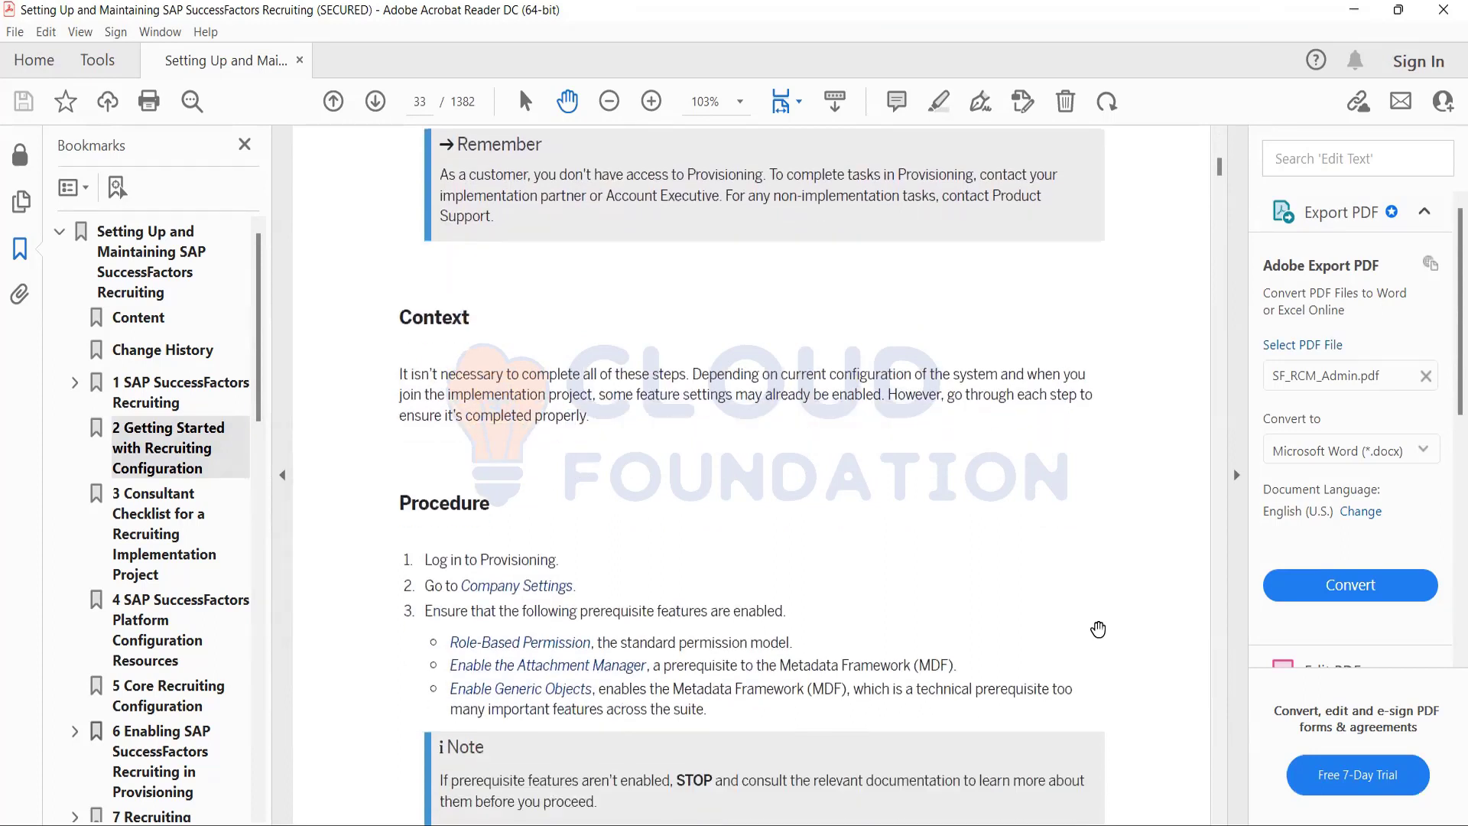
pyautogui.scroll(-2, 1098, 629)
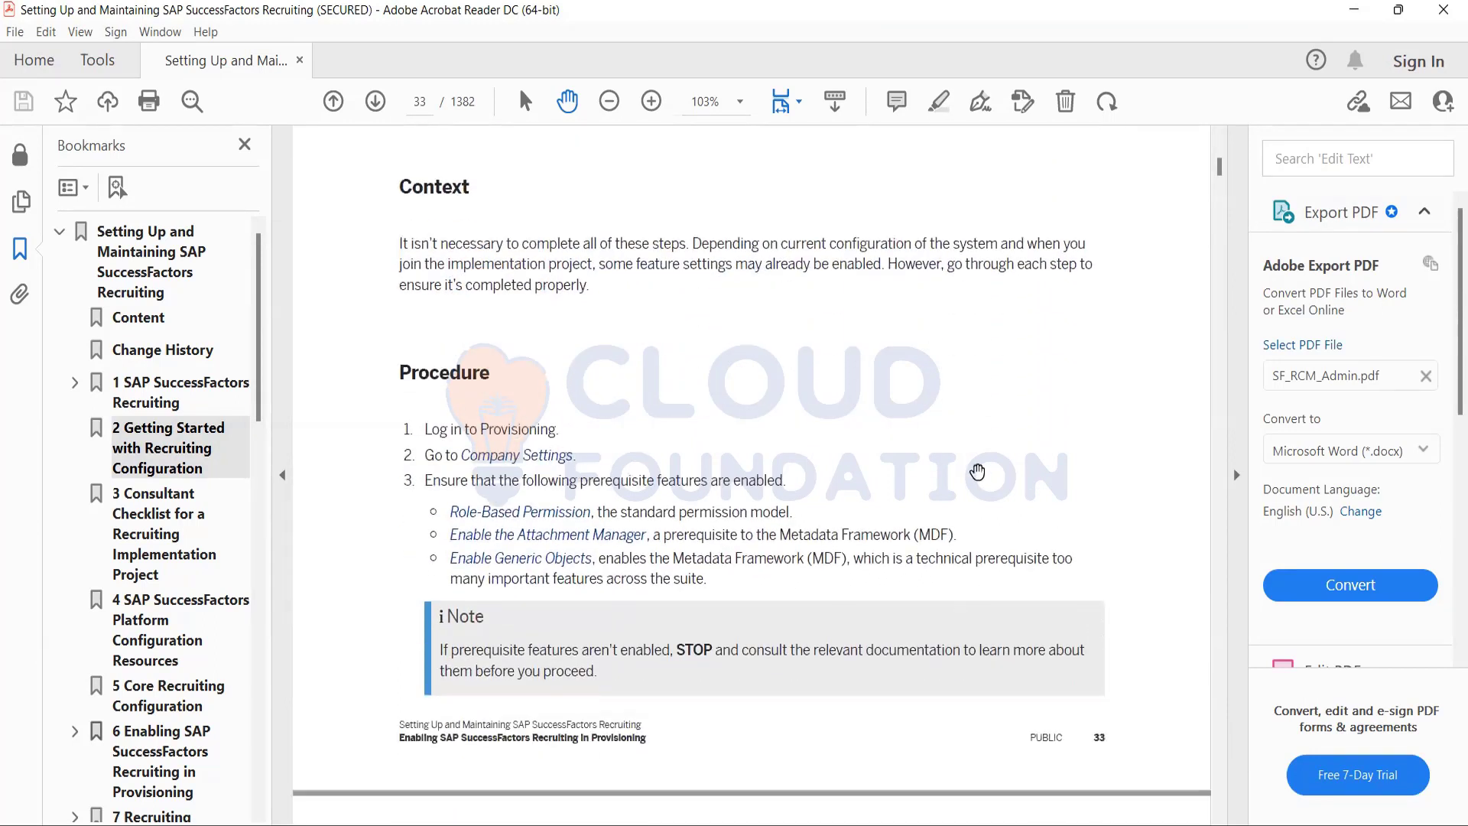
pyautogui.scroll(-1, 977, 471)
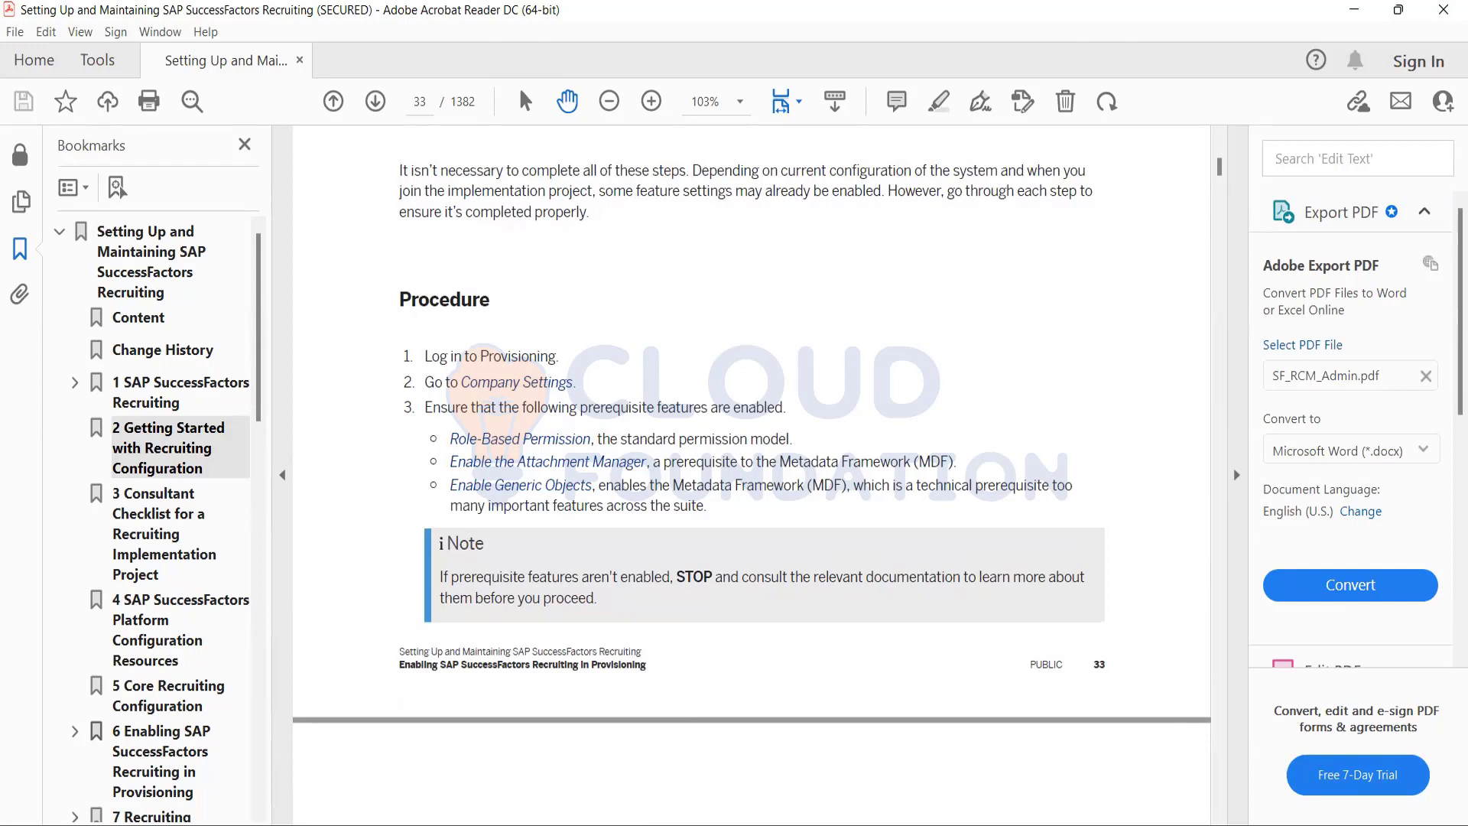
# Switch to Notepad and write the first note line "login to prov".
pyautogui.hotkey('alt', 'Tab')
pyautogui.write('login to ')
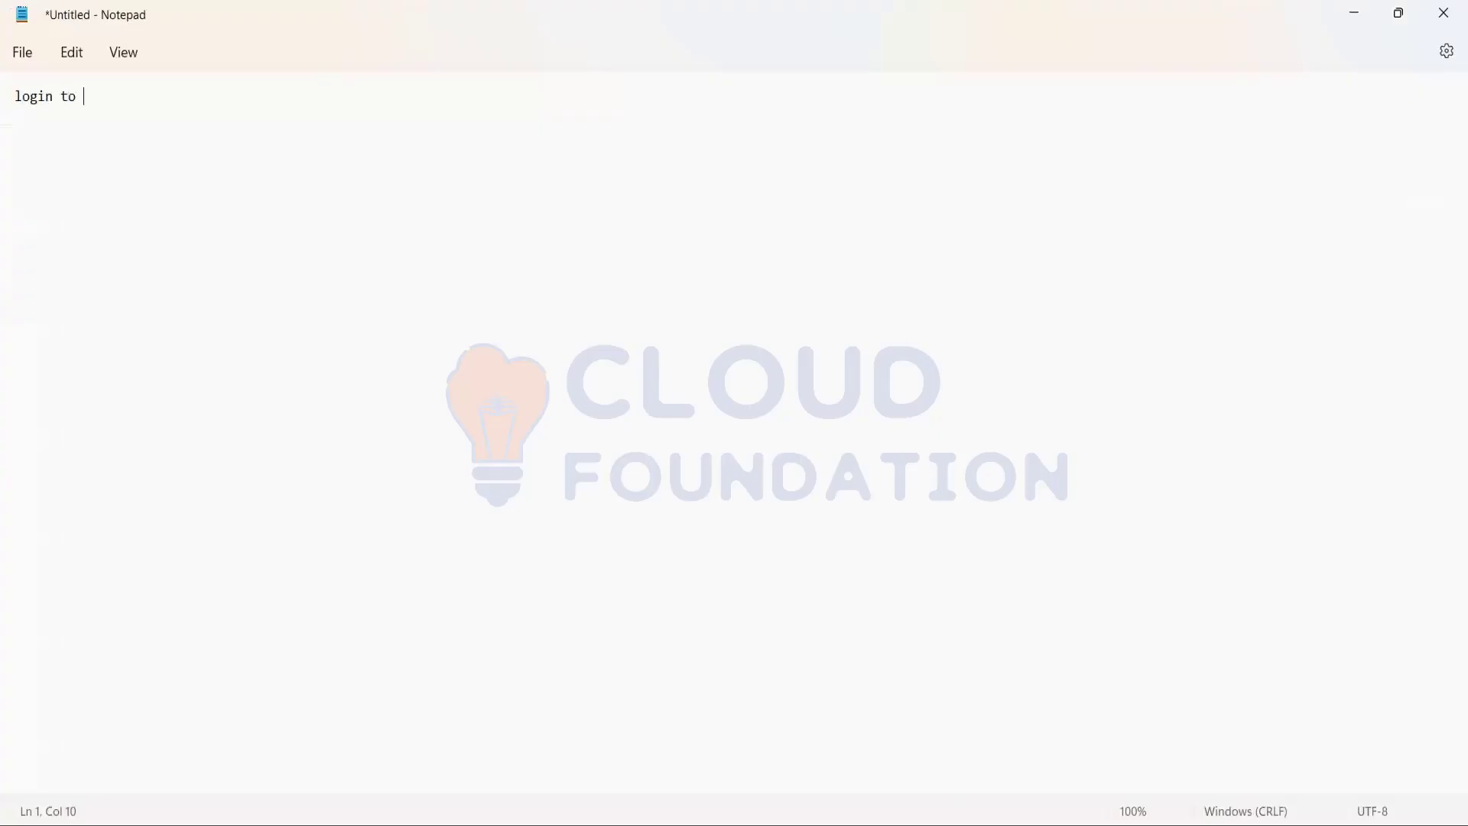
pyautogui.write('prov')
pyautogui.press('Return')
# Add the second note line "click on company name ( devp, test)".
pyautogui.write('click on compan')
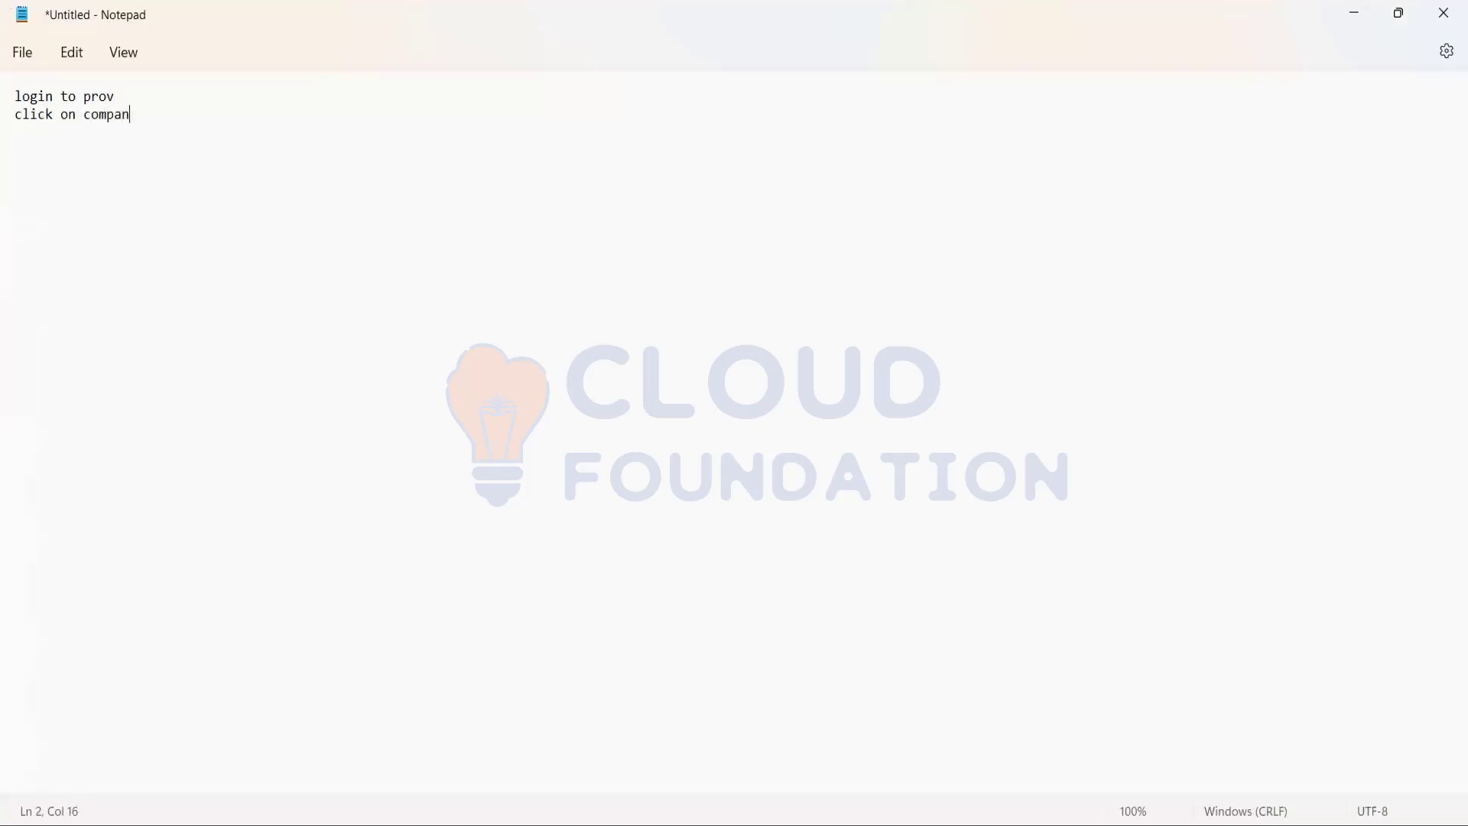
pyautogui.write('y name ( devp, testh')
pyautogui.press('BackSpace')
pyautogui.press('BackSpace')
pyautogui.write('t)')
pyautogui.press('Return')
# Add the third note line "company seting" and return to the PDF guide.
pyautogui.write('compan')
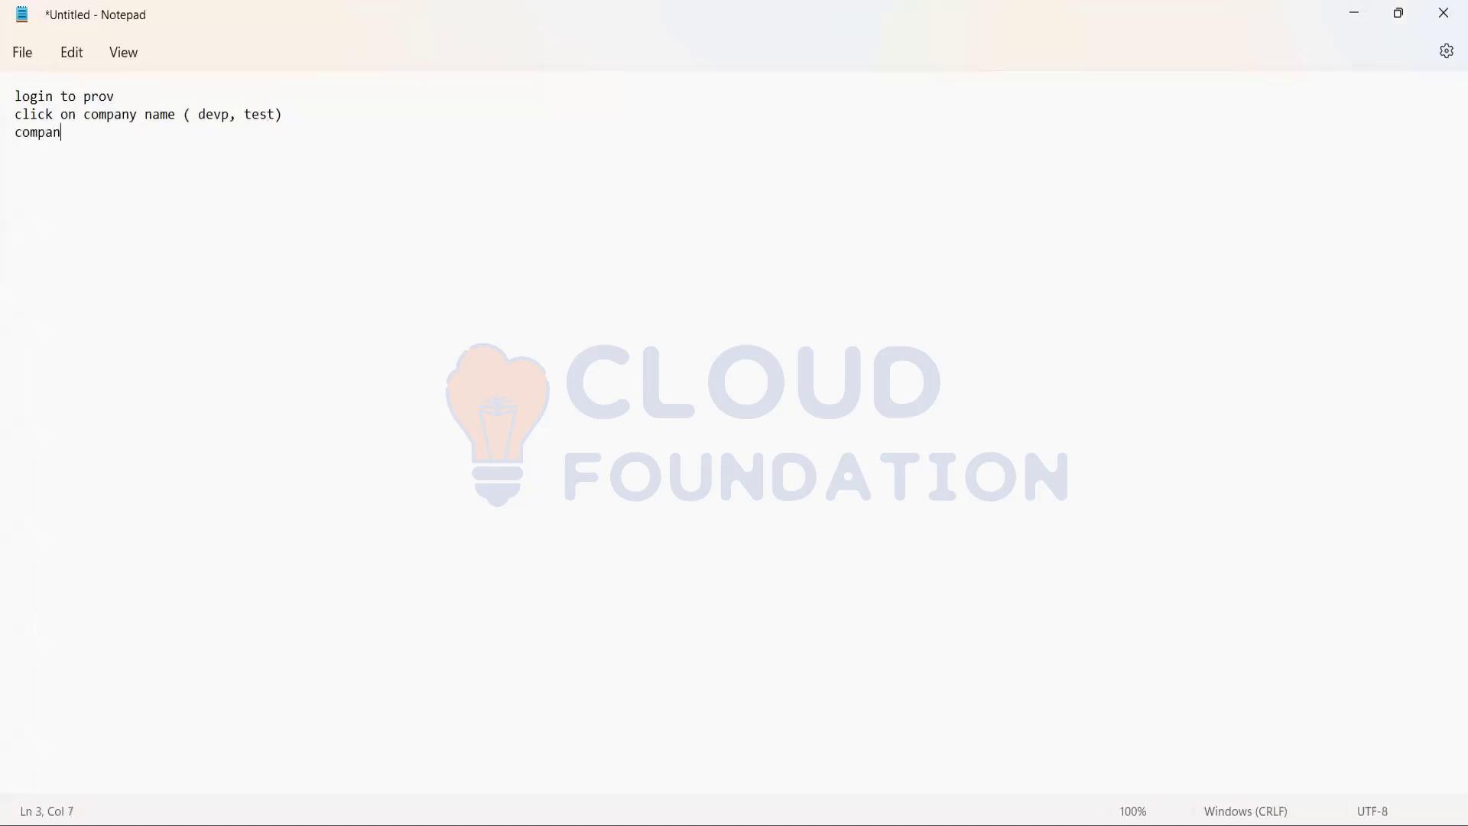
pyautogui.write('y seting')
pyautogui.click(1352, 13)
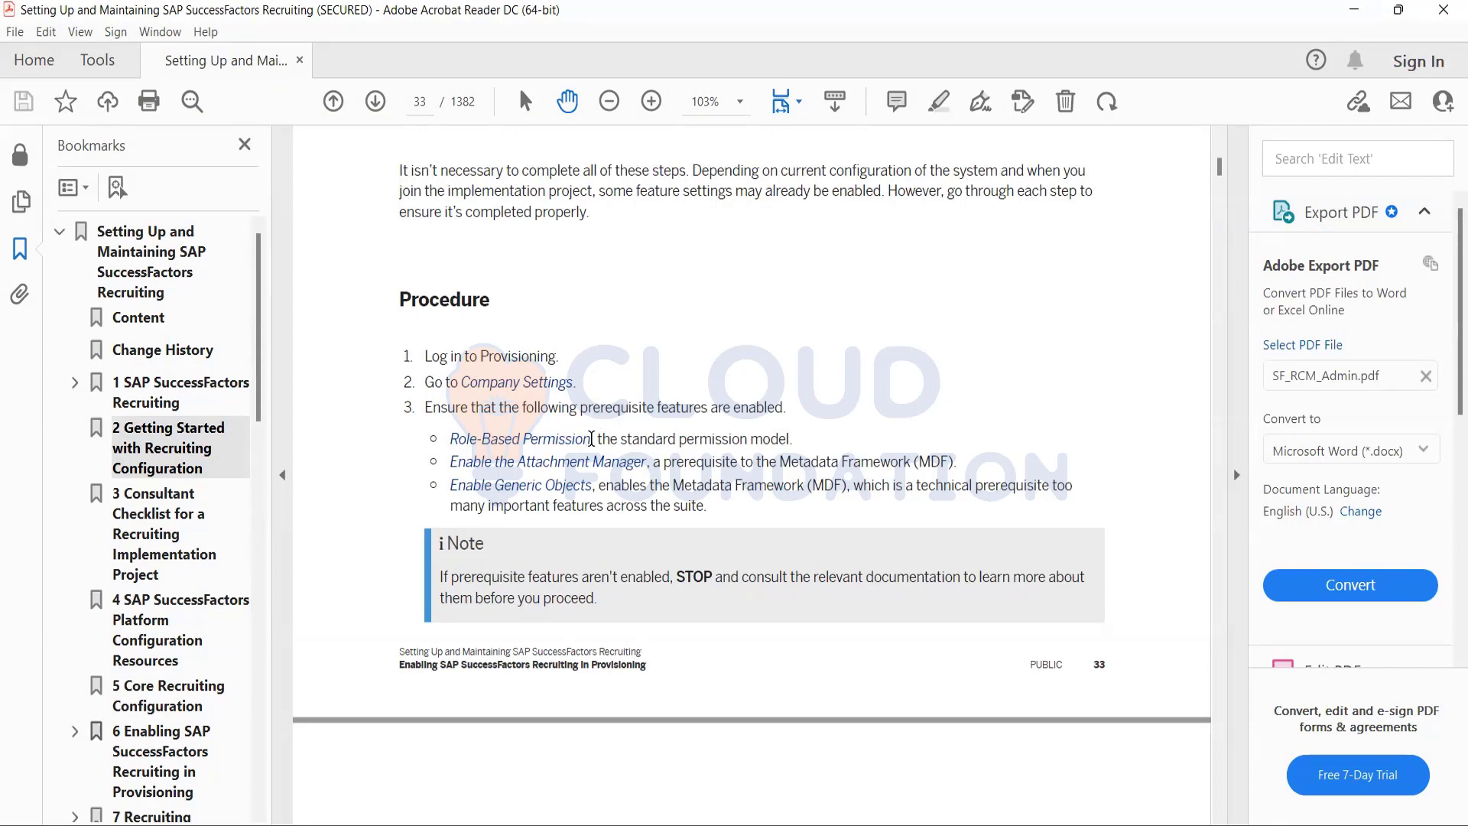
# Examine the prerequisite features in step 3 of the procedure, selecting the Role-Based Permission text to point it out.
pyautogui.moveTo(591, 440); pyautogui.dragTo(450, 438)
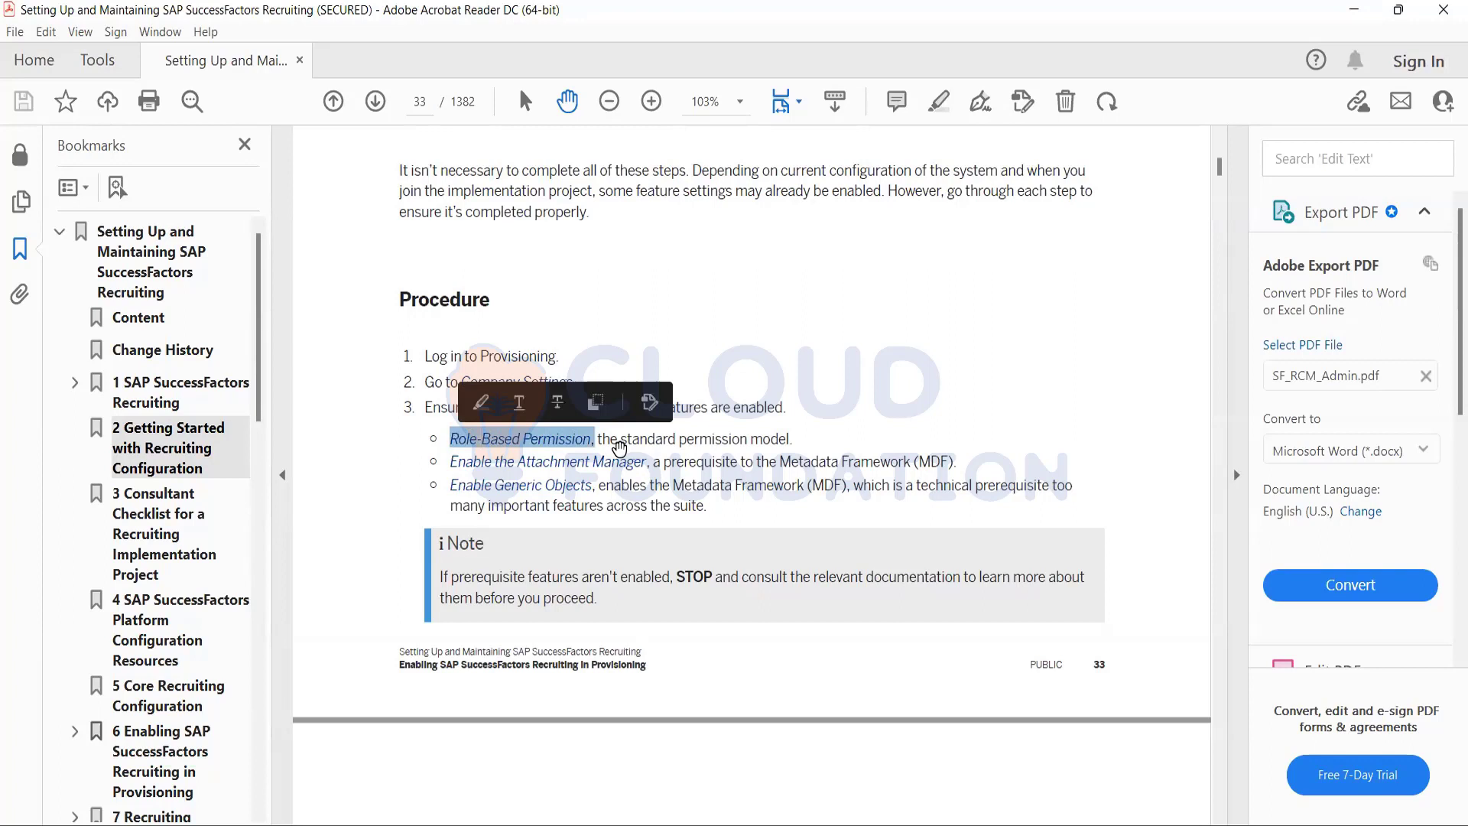
pyautogui.click(670, 457)
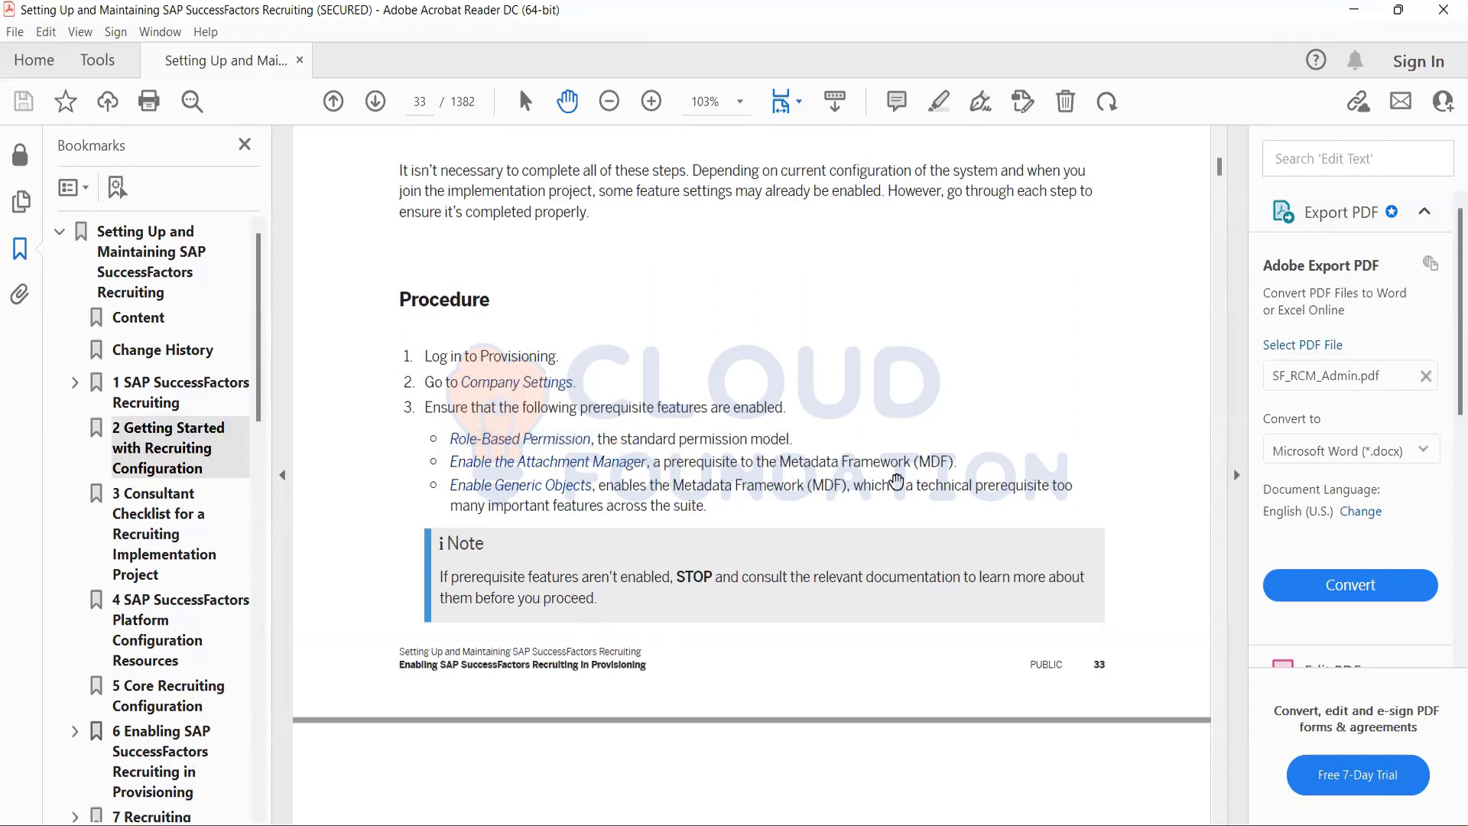
pyautogui.scroll(-1, 889, 512)
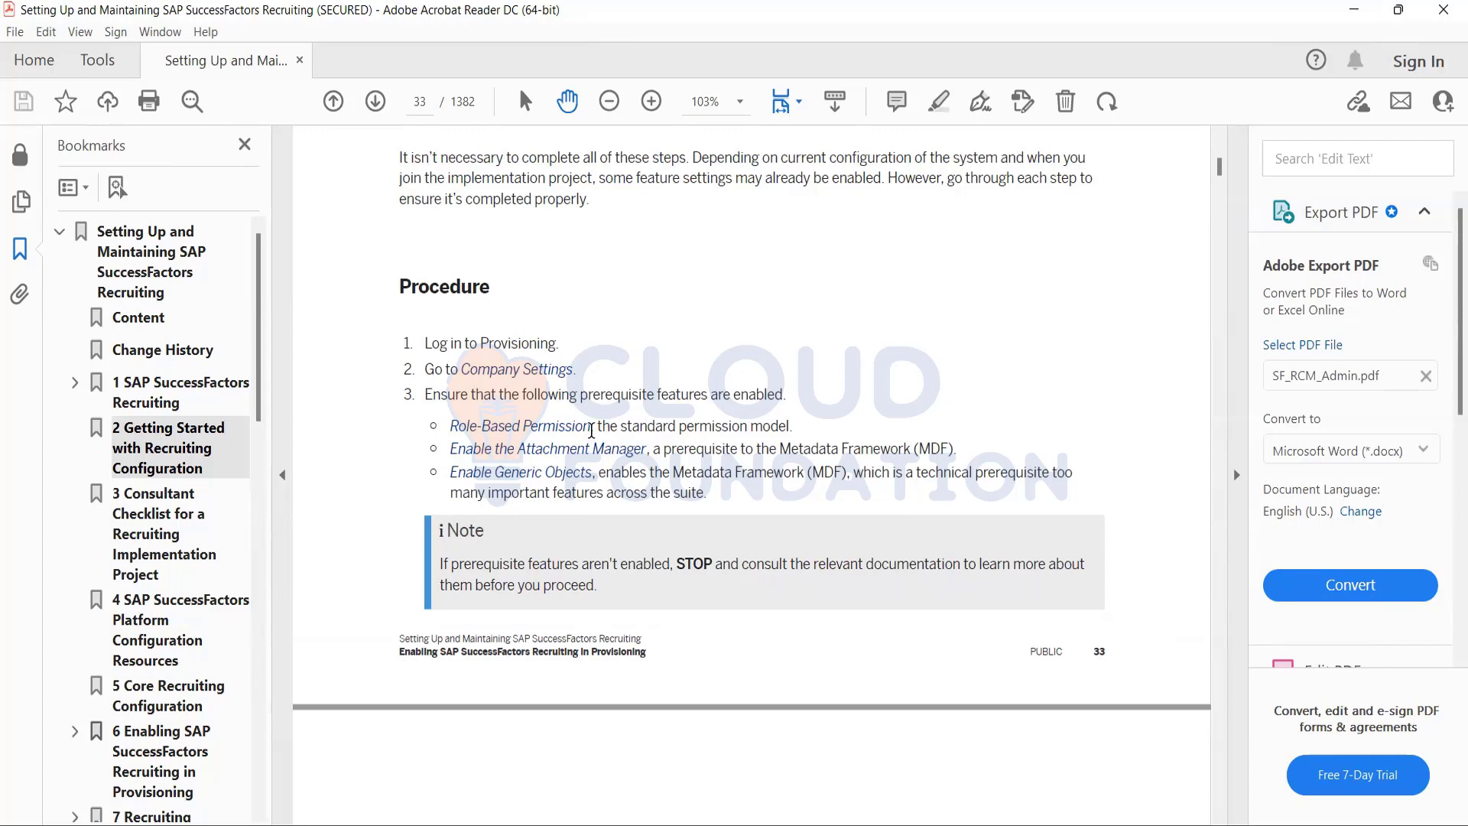
pyautogui.moveTo(592, 426); pyautogui.dragTo(464, 418)
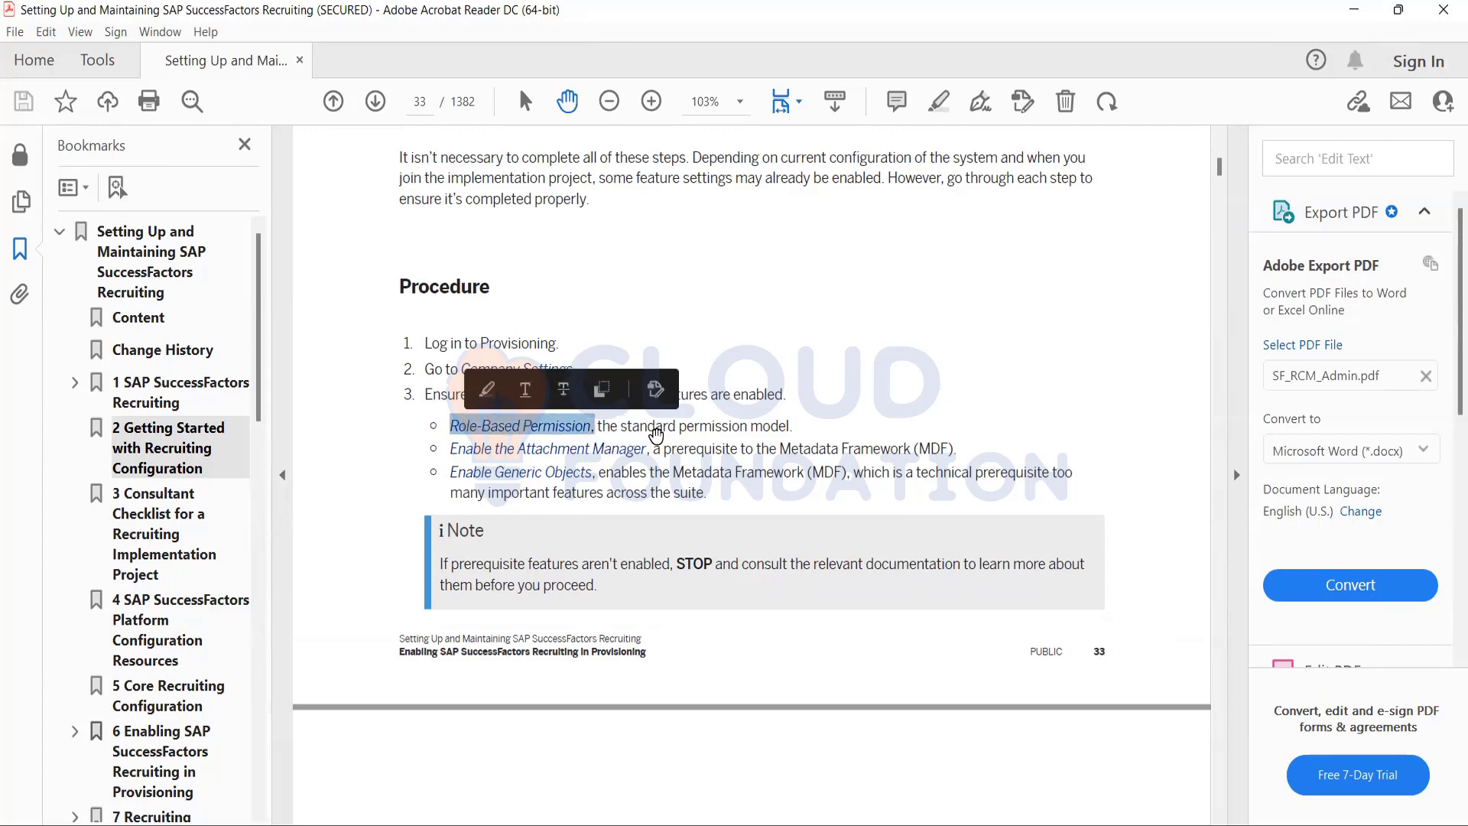
pyautogui.click(464, 422)
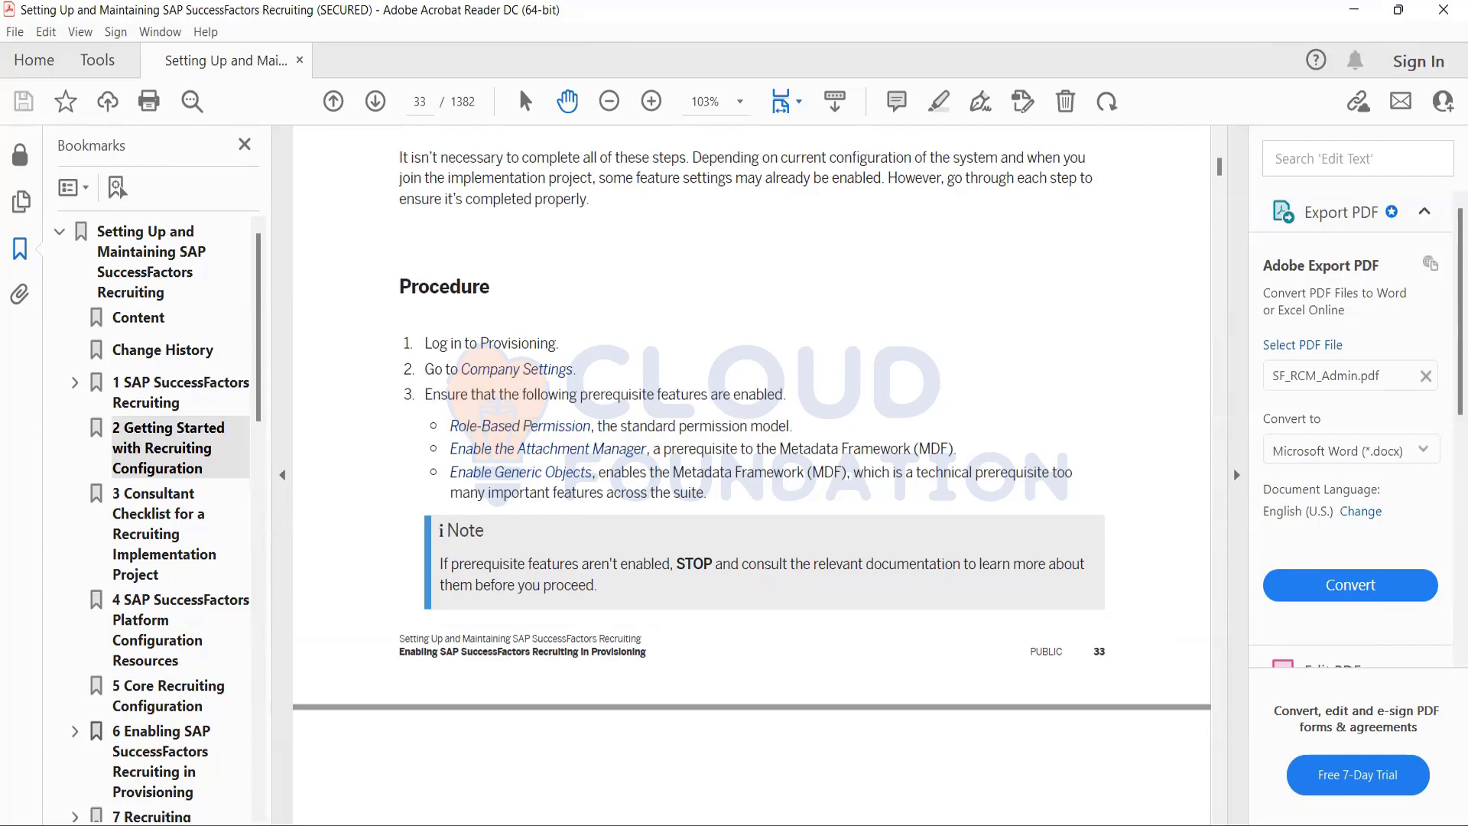
# Switch to Notepad and add a fourth line saying to check mark or tick on the required fields.
pyautogui.hotkey('alt', 'Tab')
pyautogui.write('check')
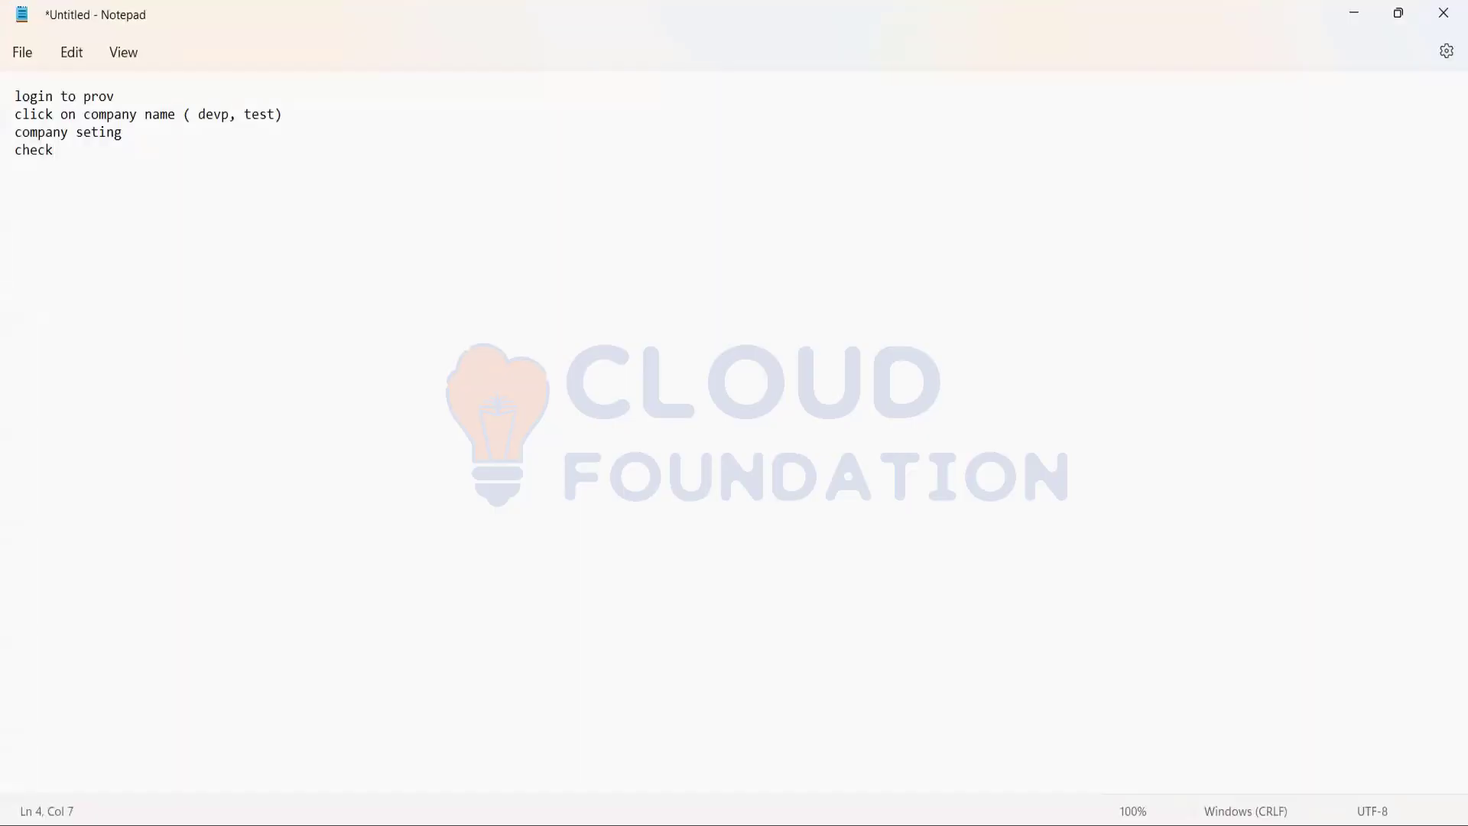
pyautogui.write(' mark or tick on the requdireed')
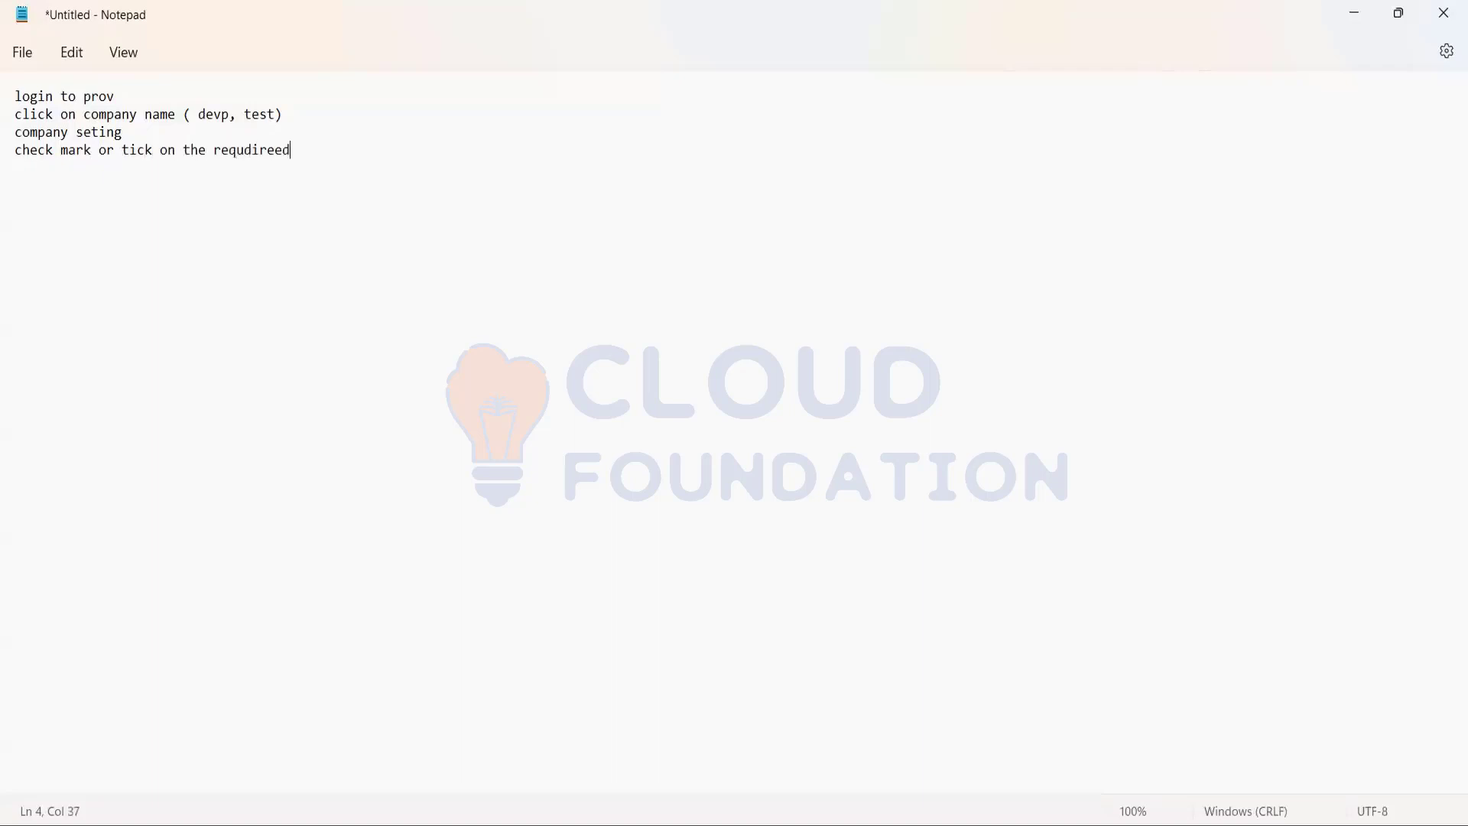
pyautogui.press('BackSpace')
pyautogui.write('fields')
pyautogui.press('Return')
# Return to the PDF guide and read the rest of the Provisioning procedure, from the prerequisite features in step 3 through saving in step 8.
pyautogui.scroll(-1, 998, 373)
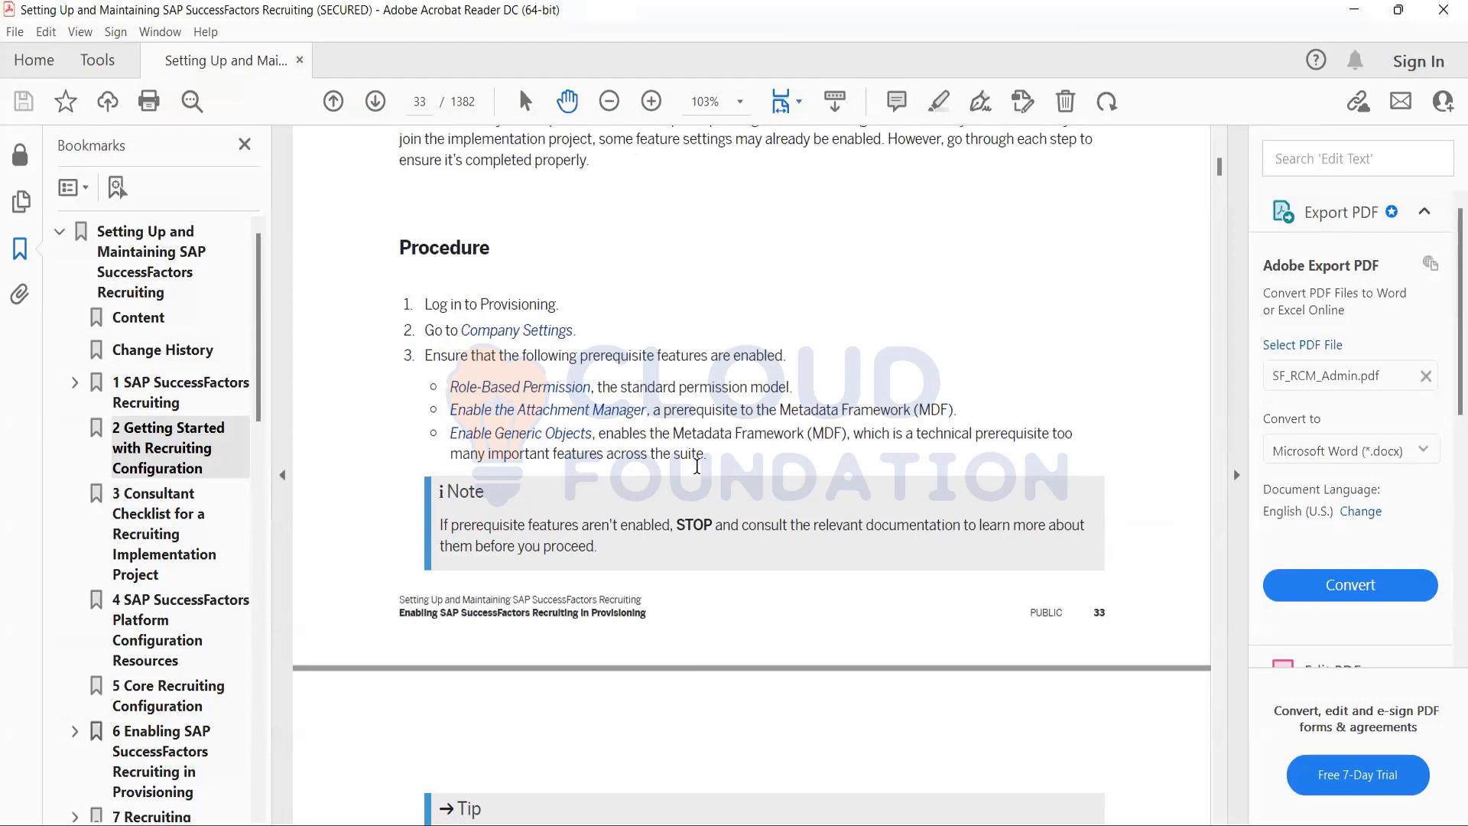
pyautogui.scroll(-2, 698, 466)
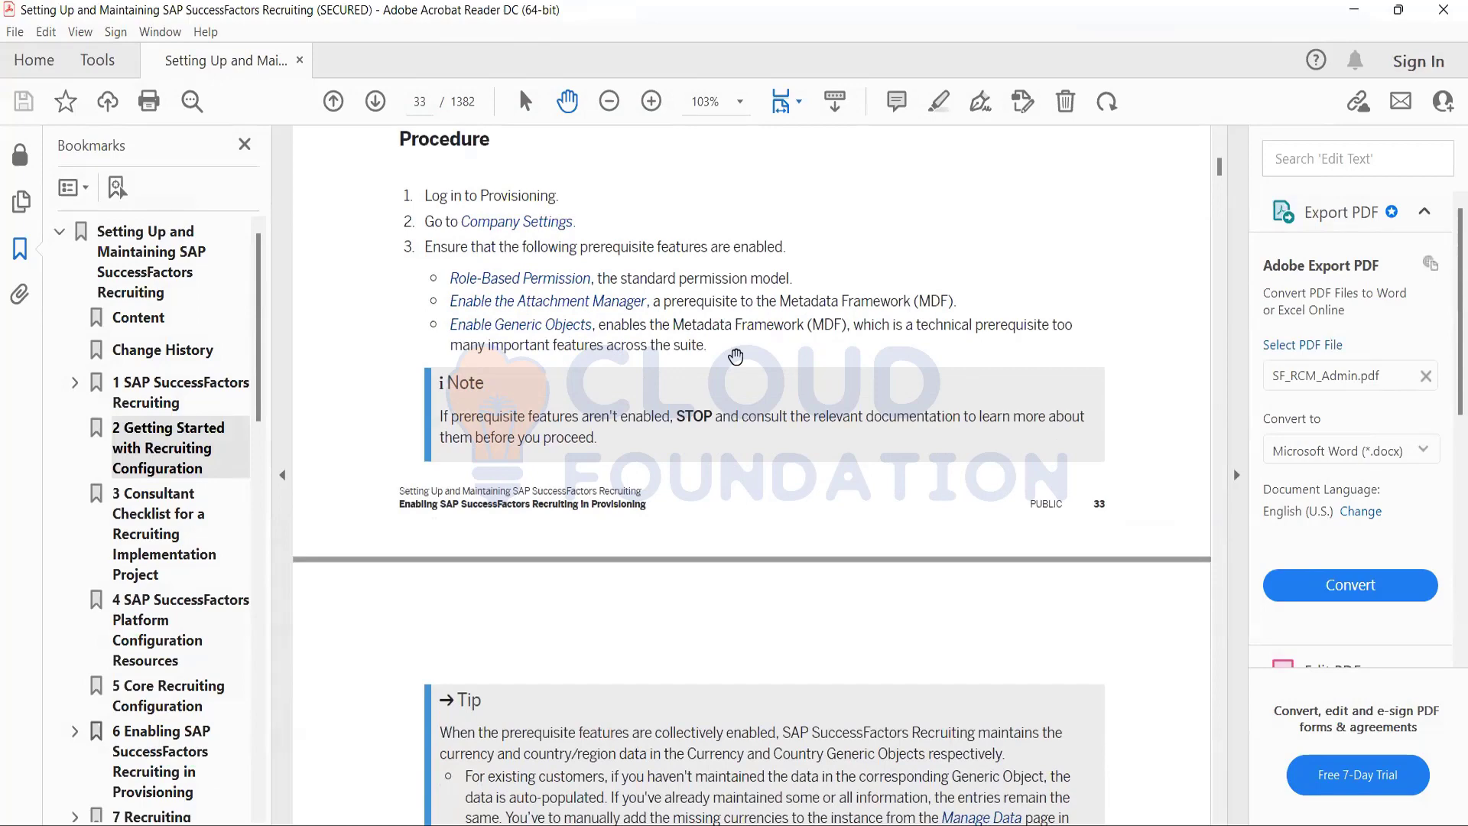
pyautogui.scroll(-2, 736, 356)
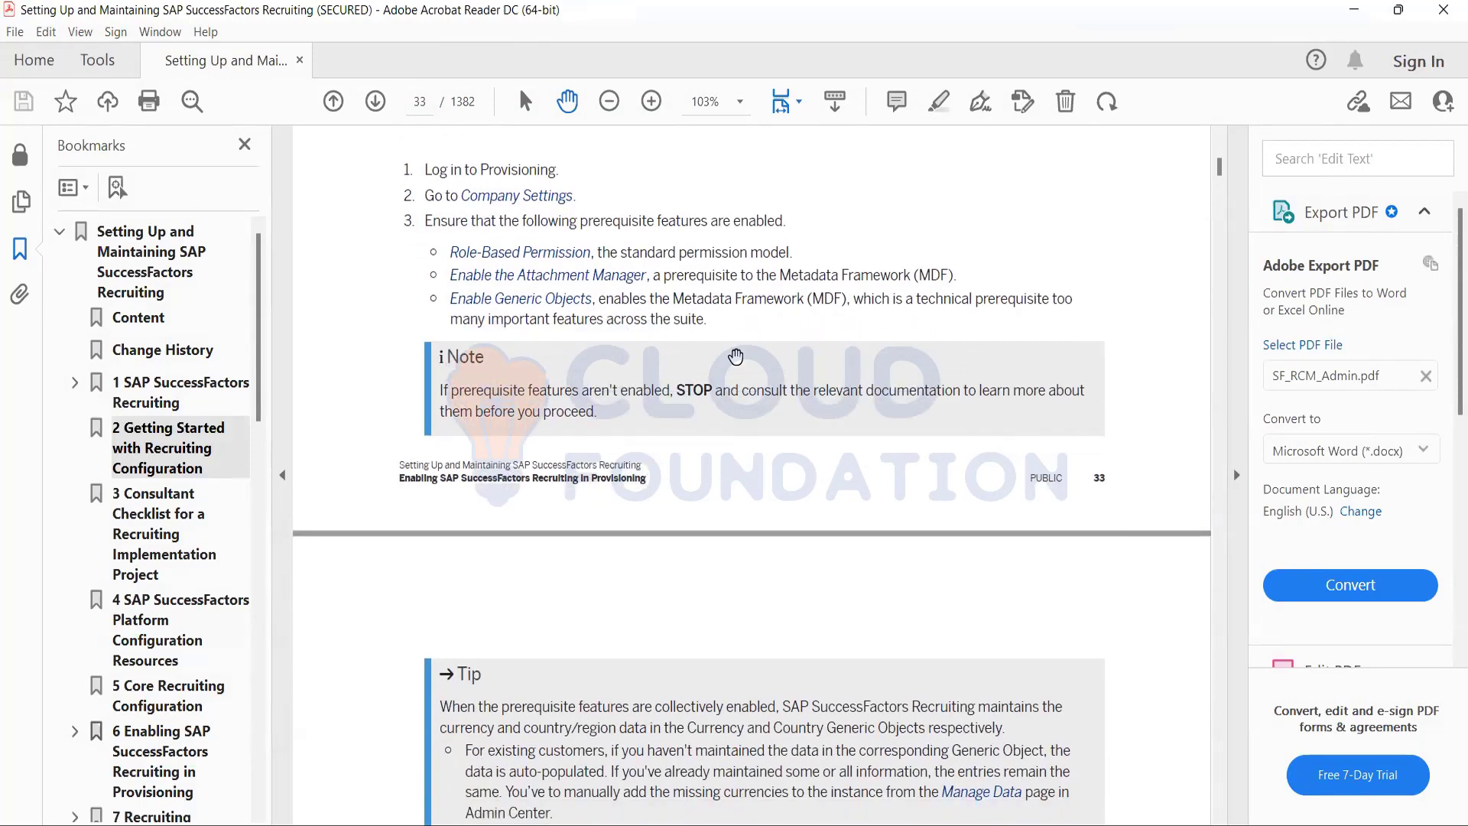
pyautogui.scroll(-1, 736, 357)
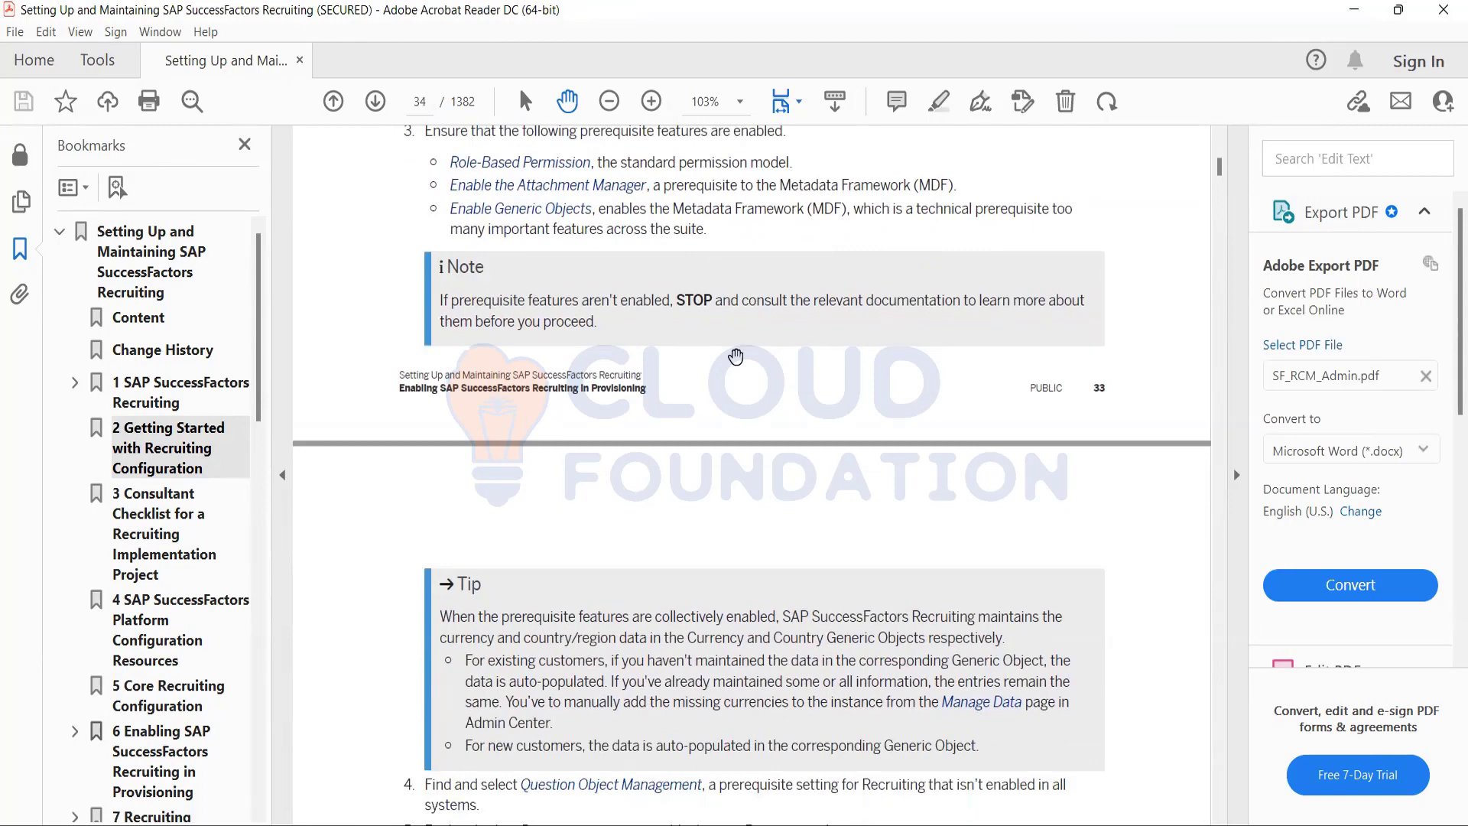
pyautogui.scroll(-3, 736, 356)
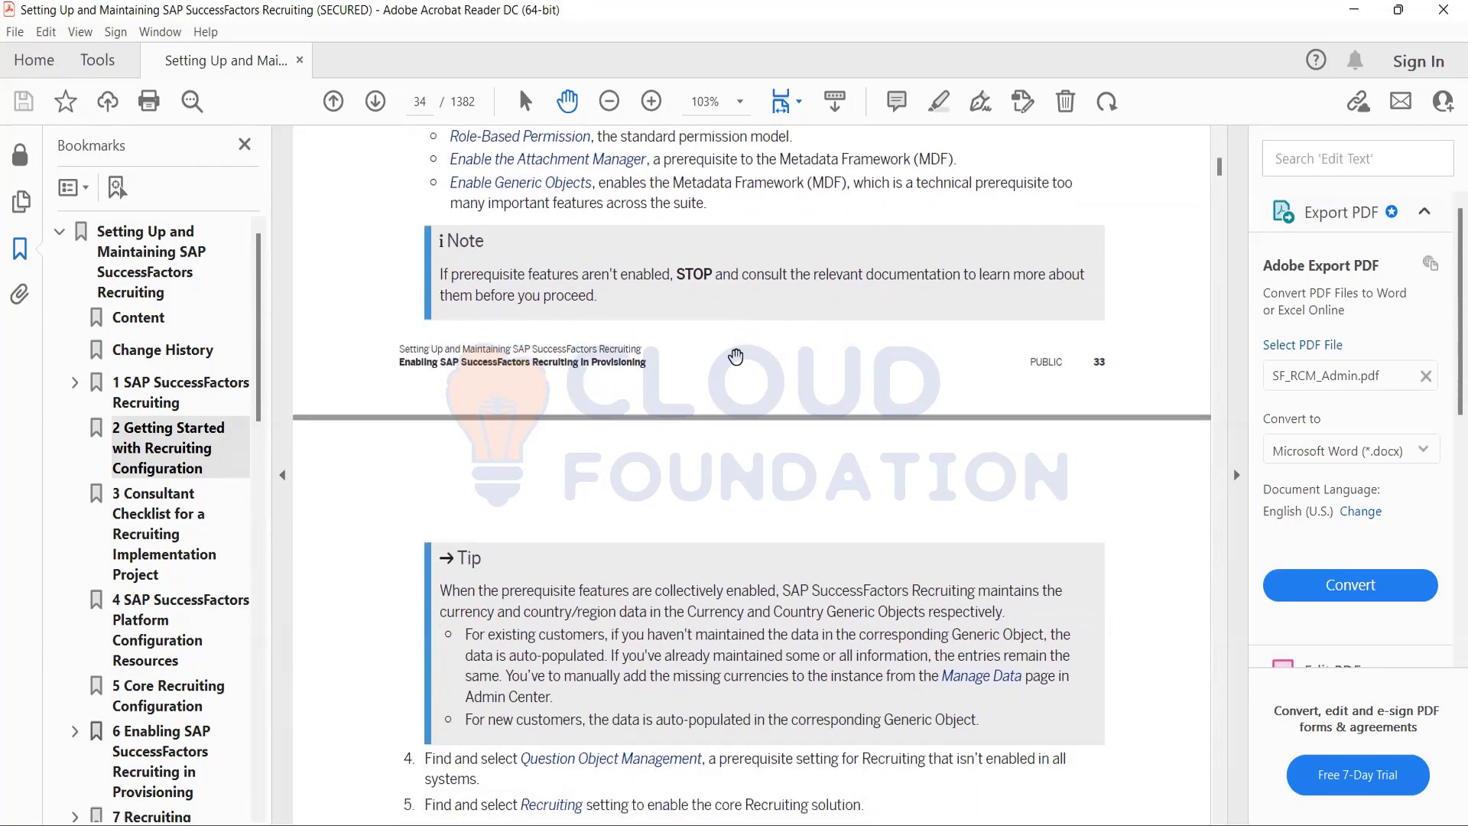
pyautogui.scroll(-3, 736, 357)
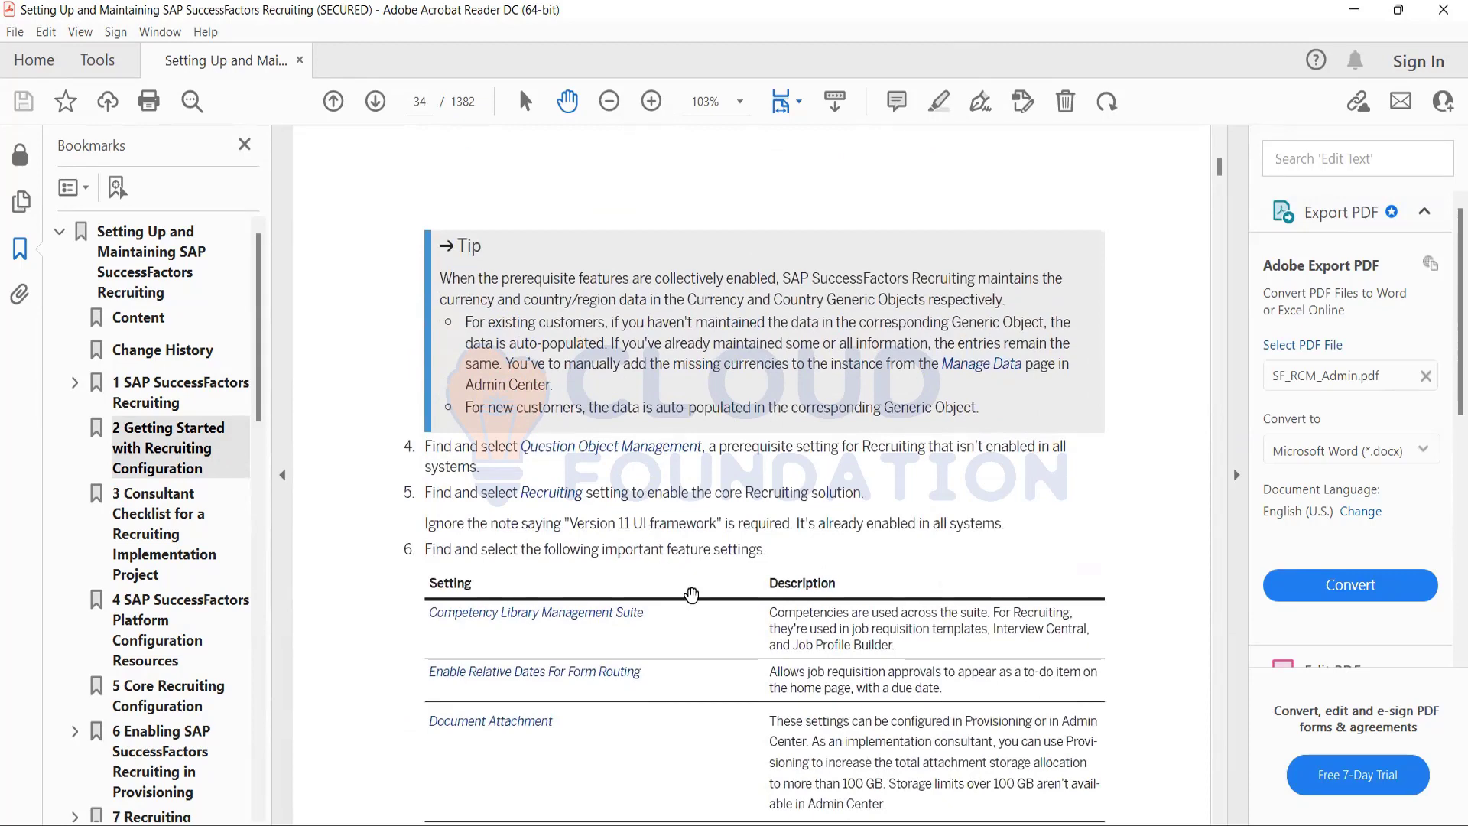
pyautogui.scroll(-3, 692, 595)
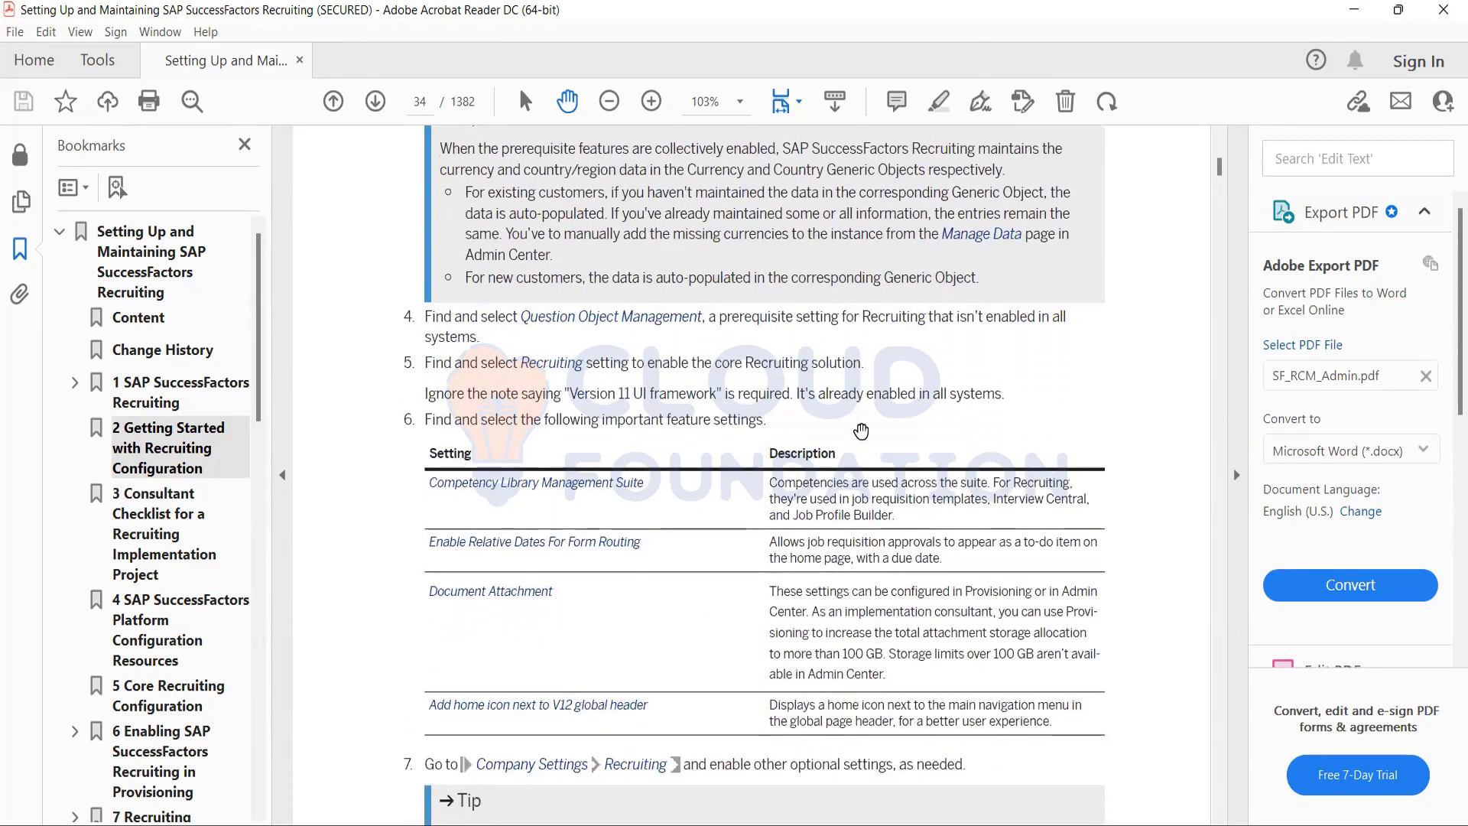
pyautogui.scroll(-3, 907, 445)
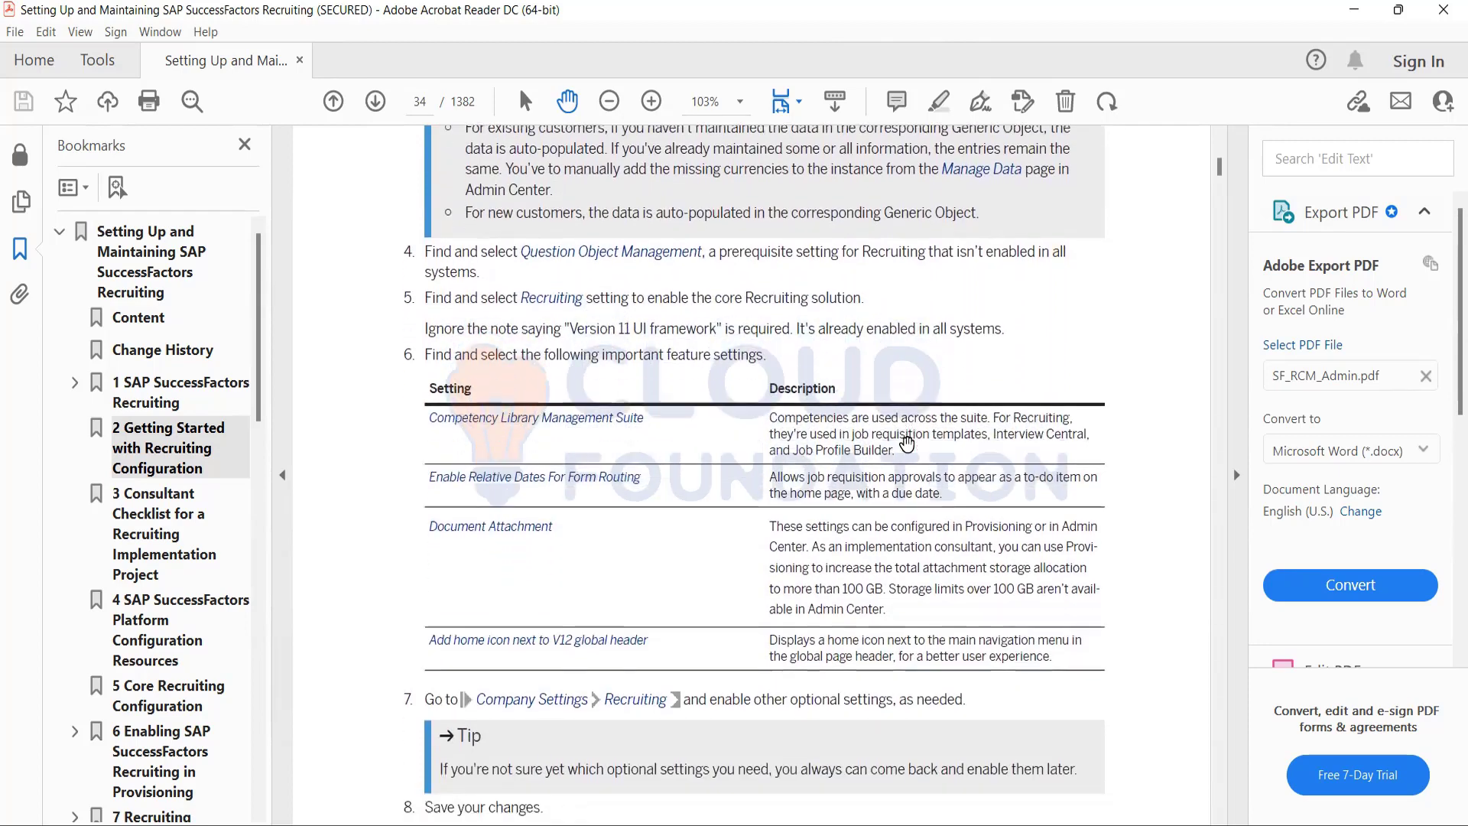
pyautogui.scroll(-5, 907, 444)
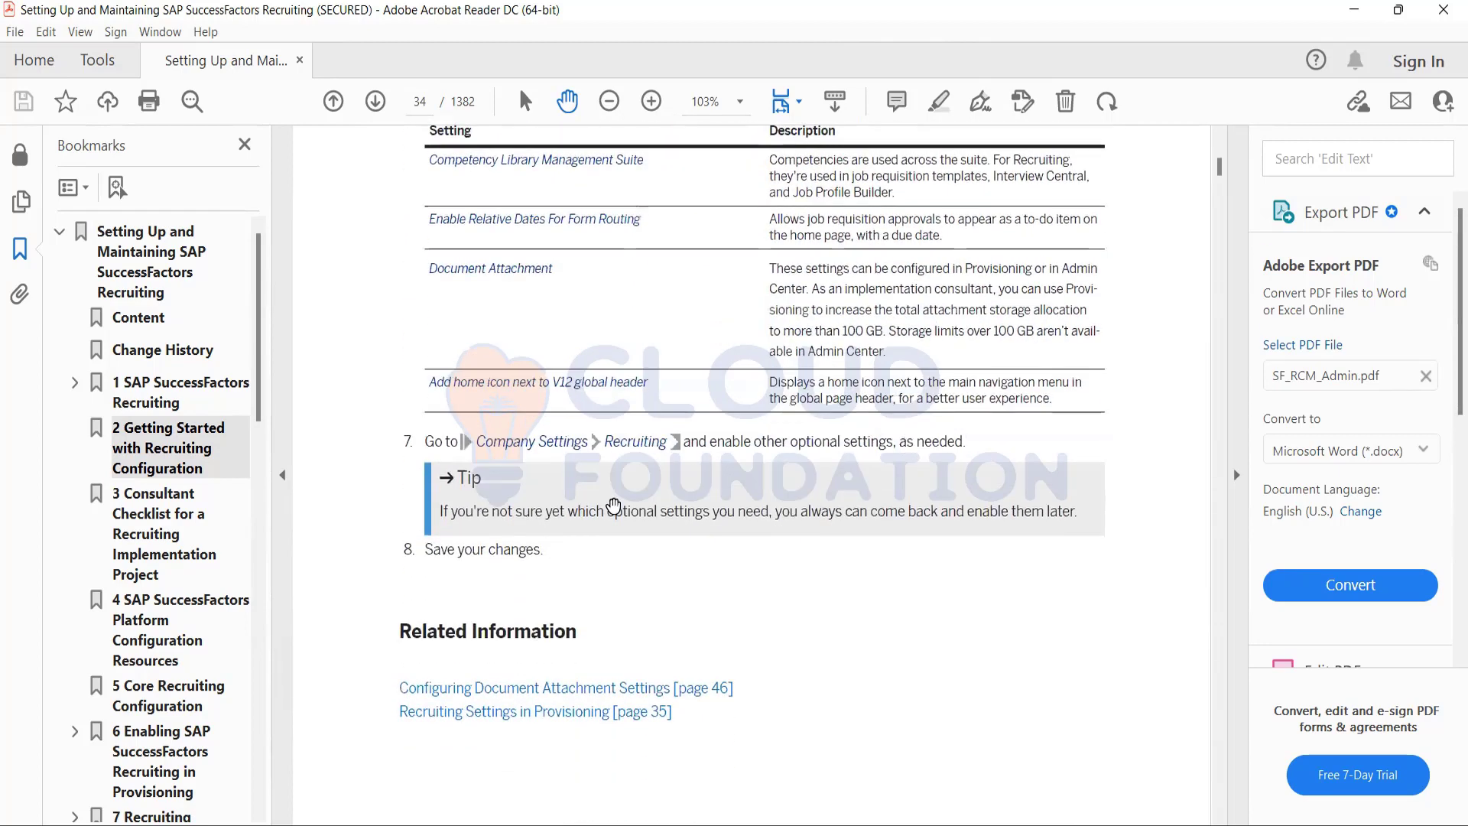
pyautogui.scroll(-11, 778, 607)
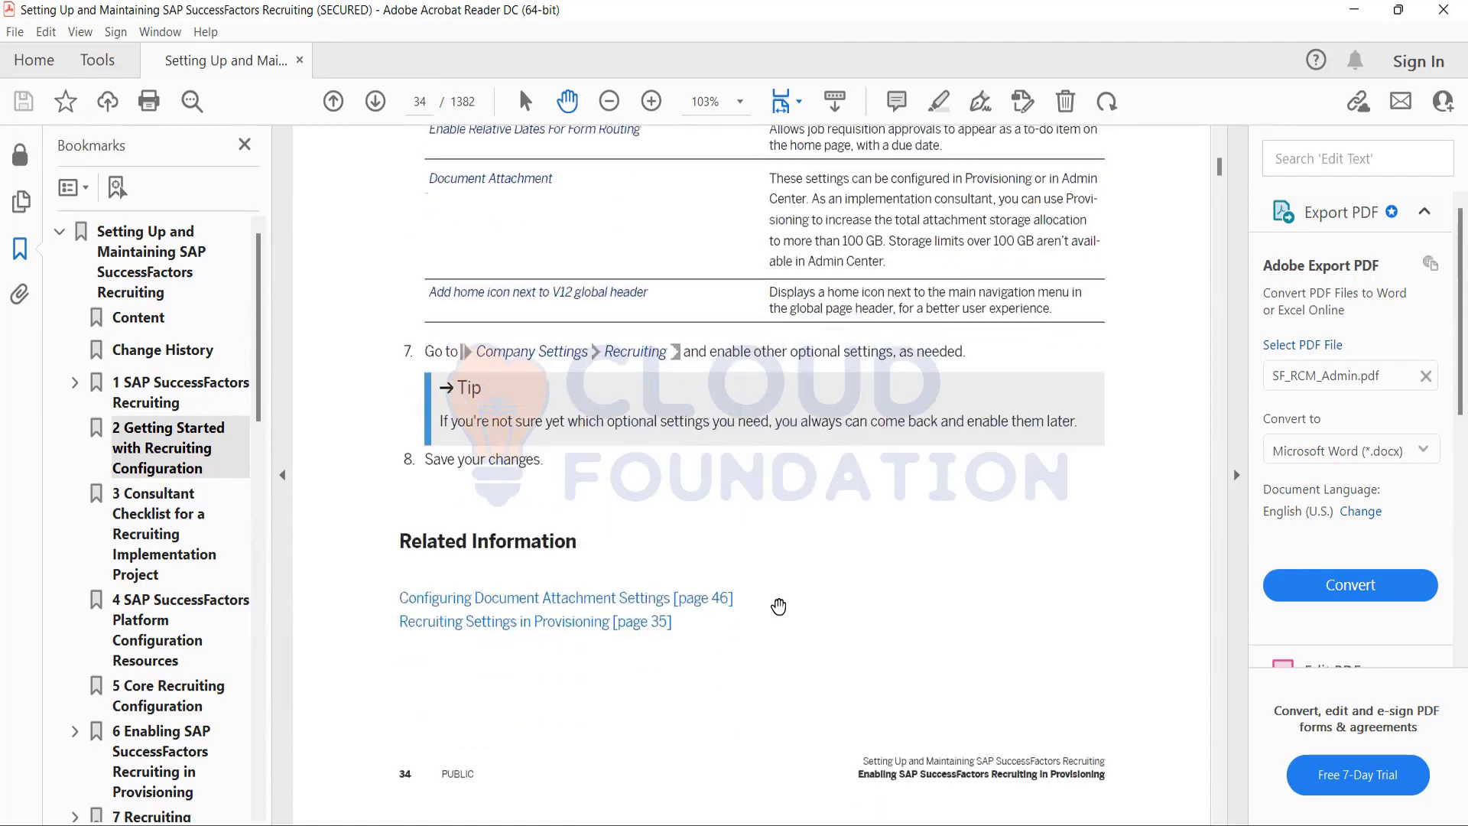
# Examine section 6.1 Recruiting Settings in Provisioning on page 35, looking back at the important feature settings in step 6 of the procedure.
pyautogui.scroll(-7, 779, 606)
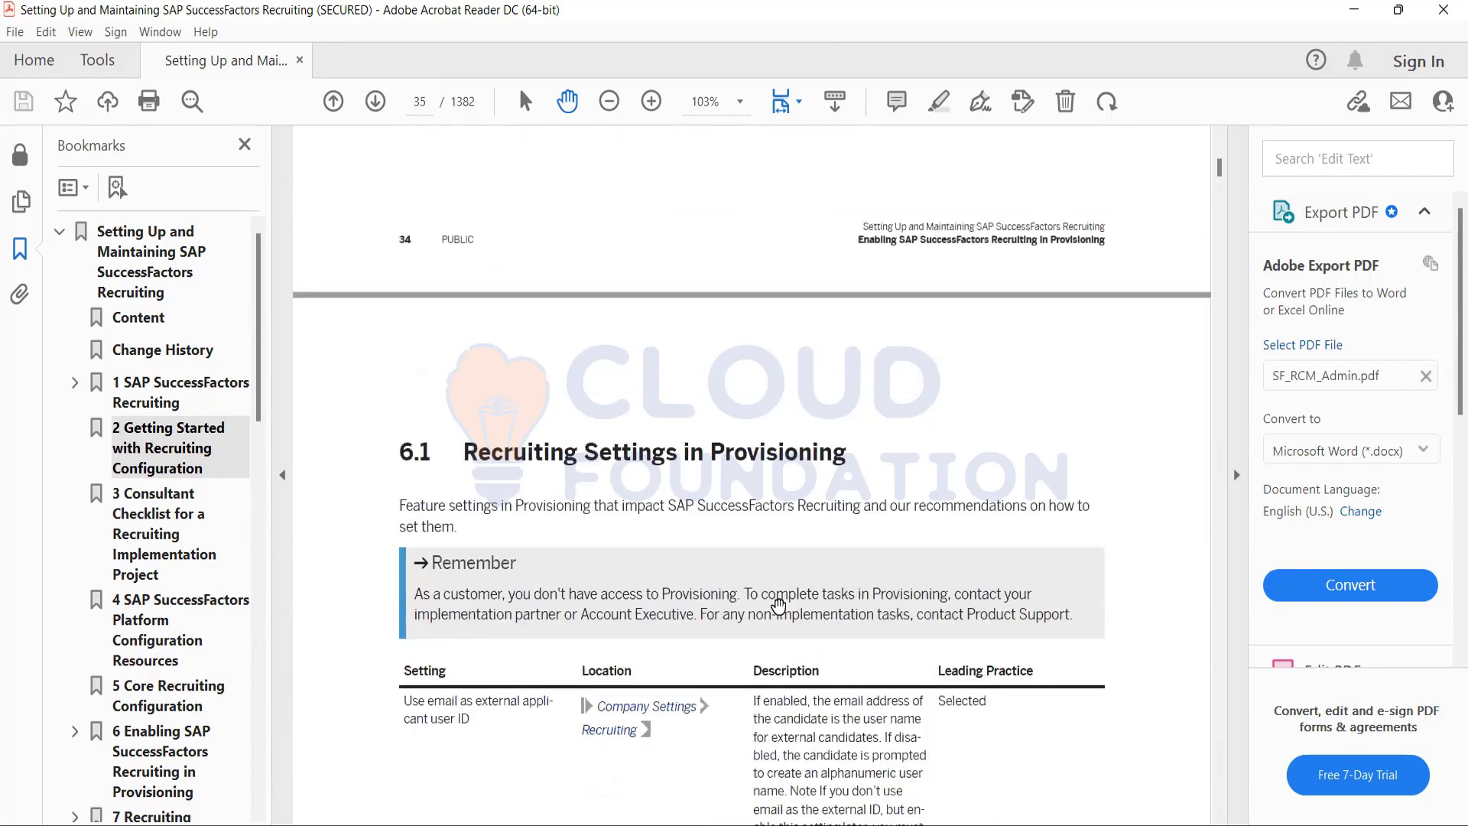
pyautogui.scroll(-3, 779, 607)
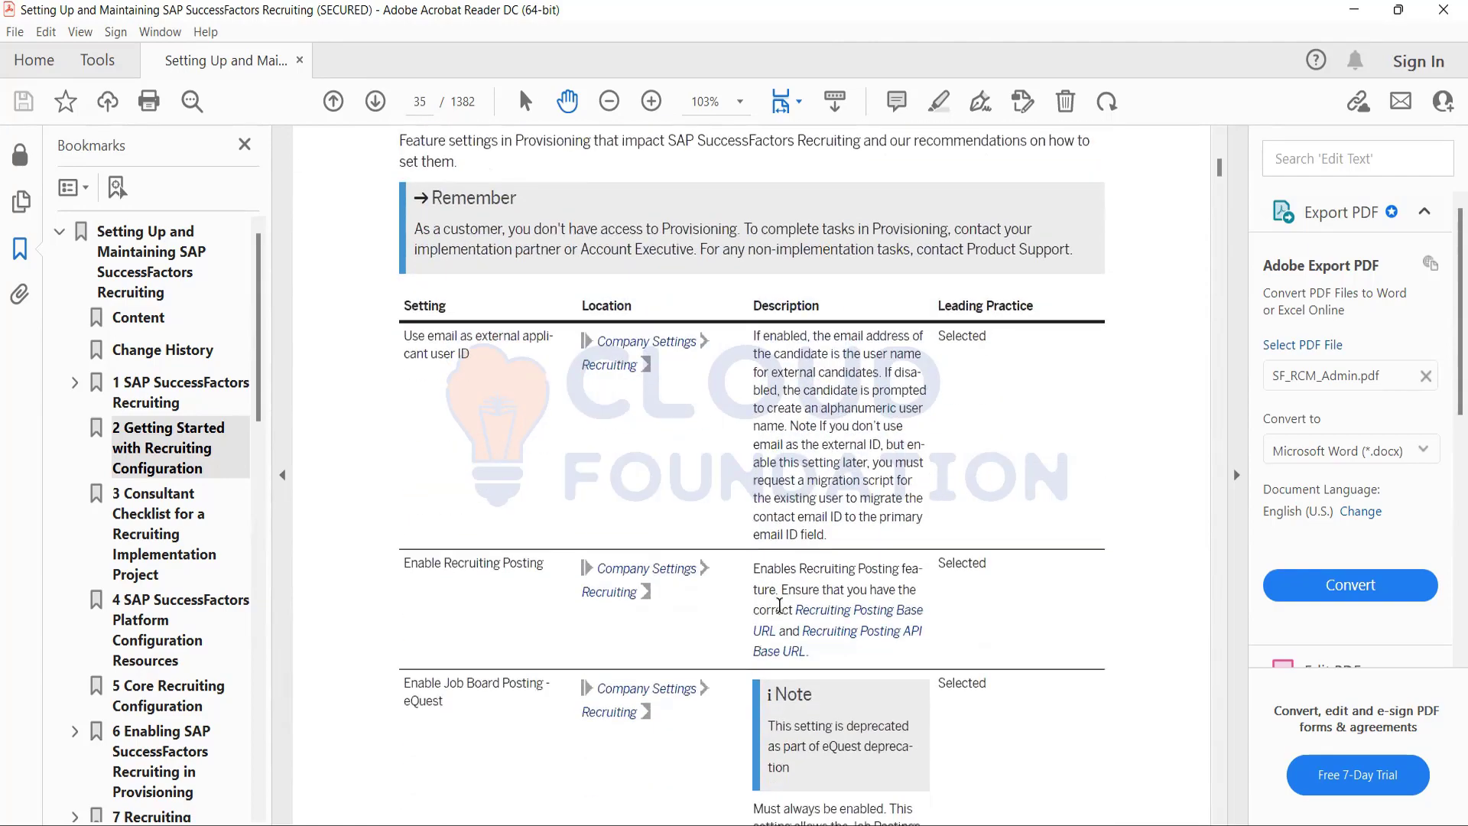
pyautogui.scroll(-1, 778, 606)
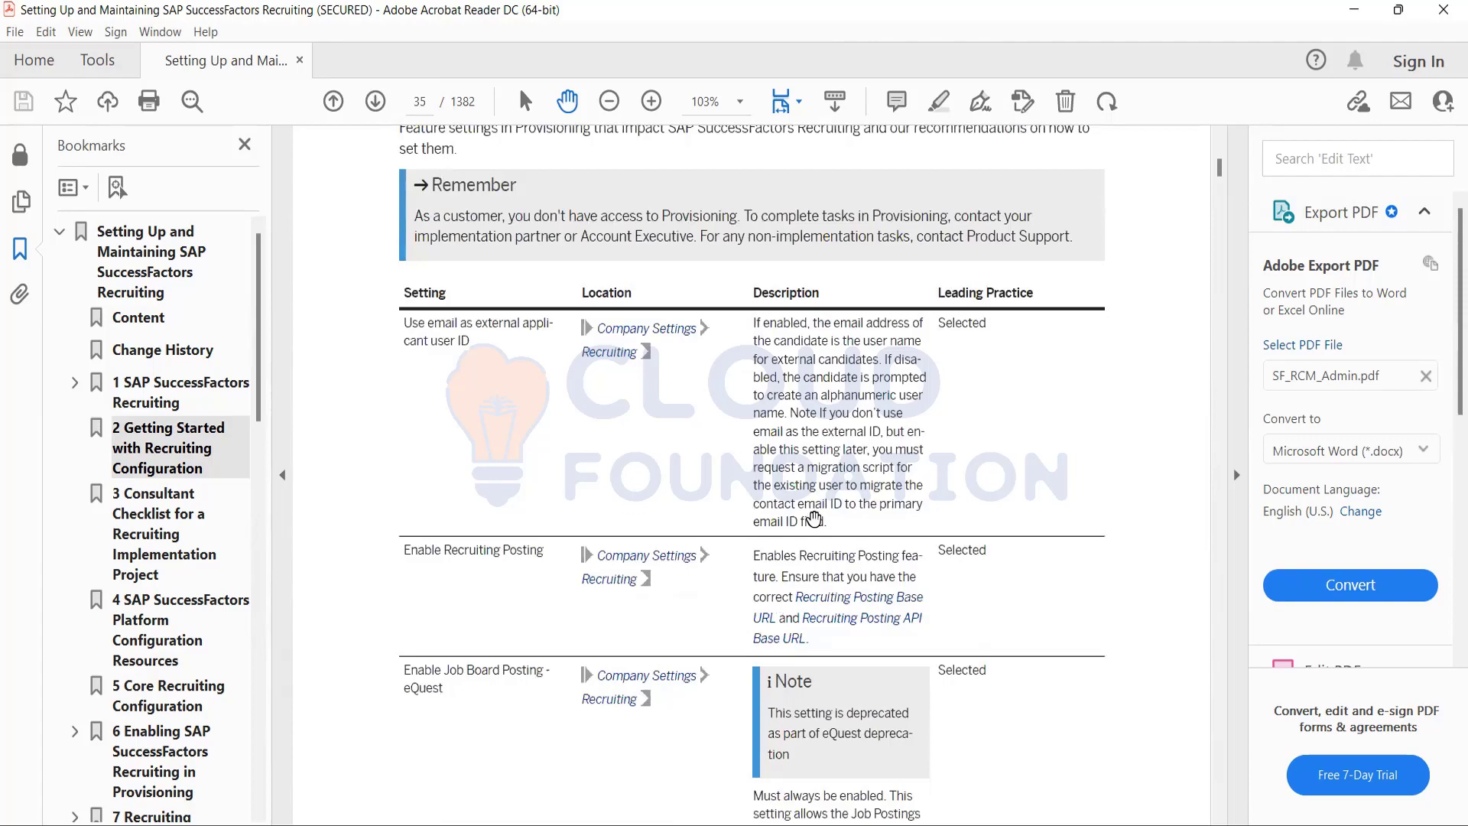
pyautogui.scroll(15, 814, 520)
pyautogui.scroll(-3, 814, 520)
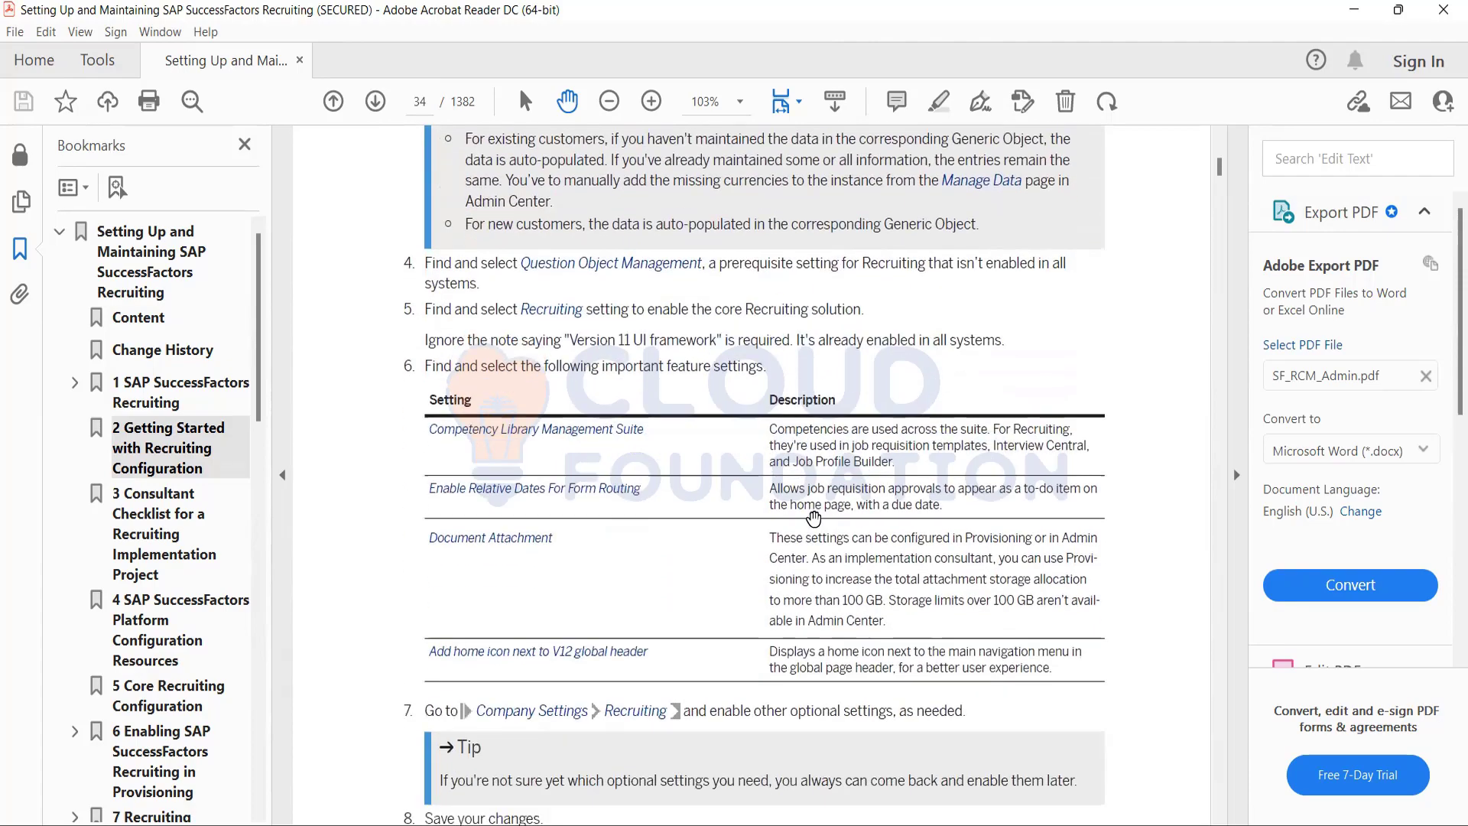
pyautogui.scroll(-8, 813, 520)
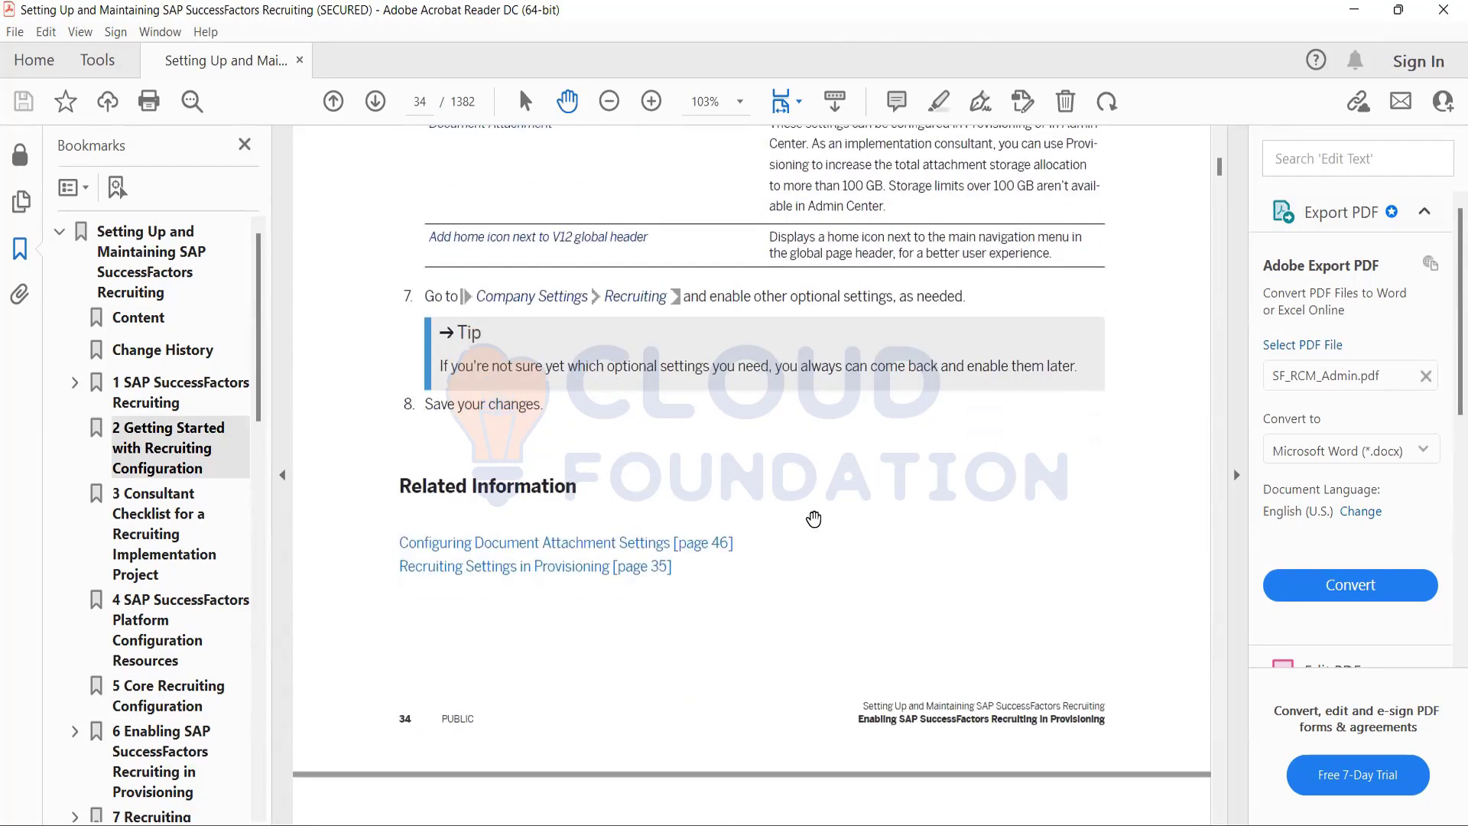
pyautogui.scroll(-17, 814, 520)
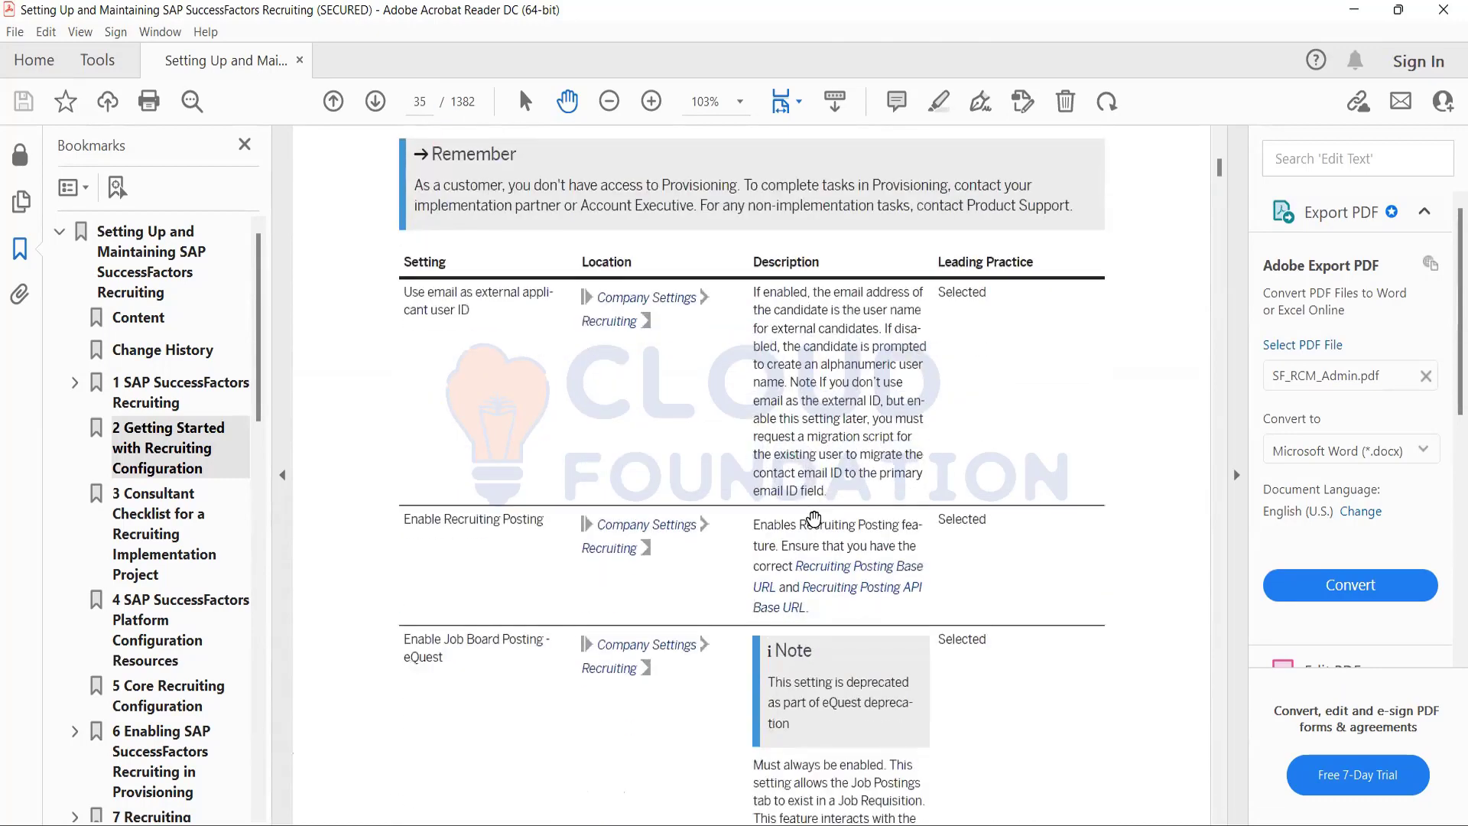
pyautogui.scroll(-2, 813, 519)
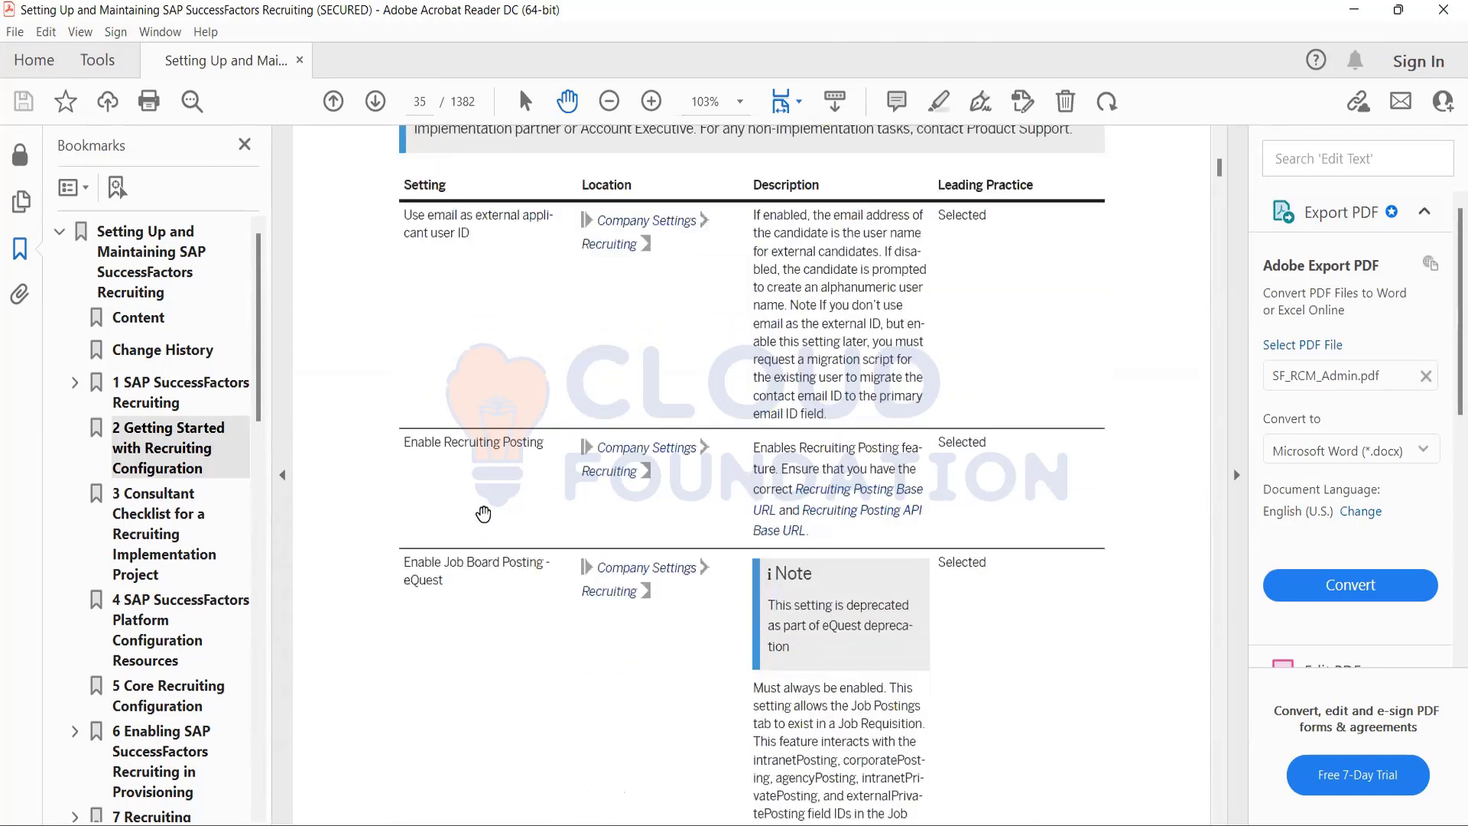
pyautogui.scroll(-5, 597, 691)
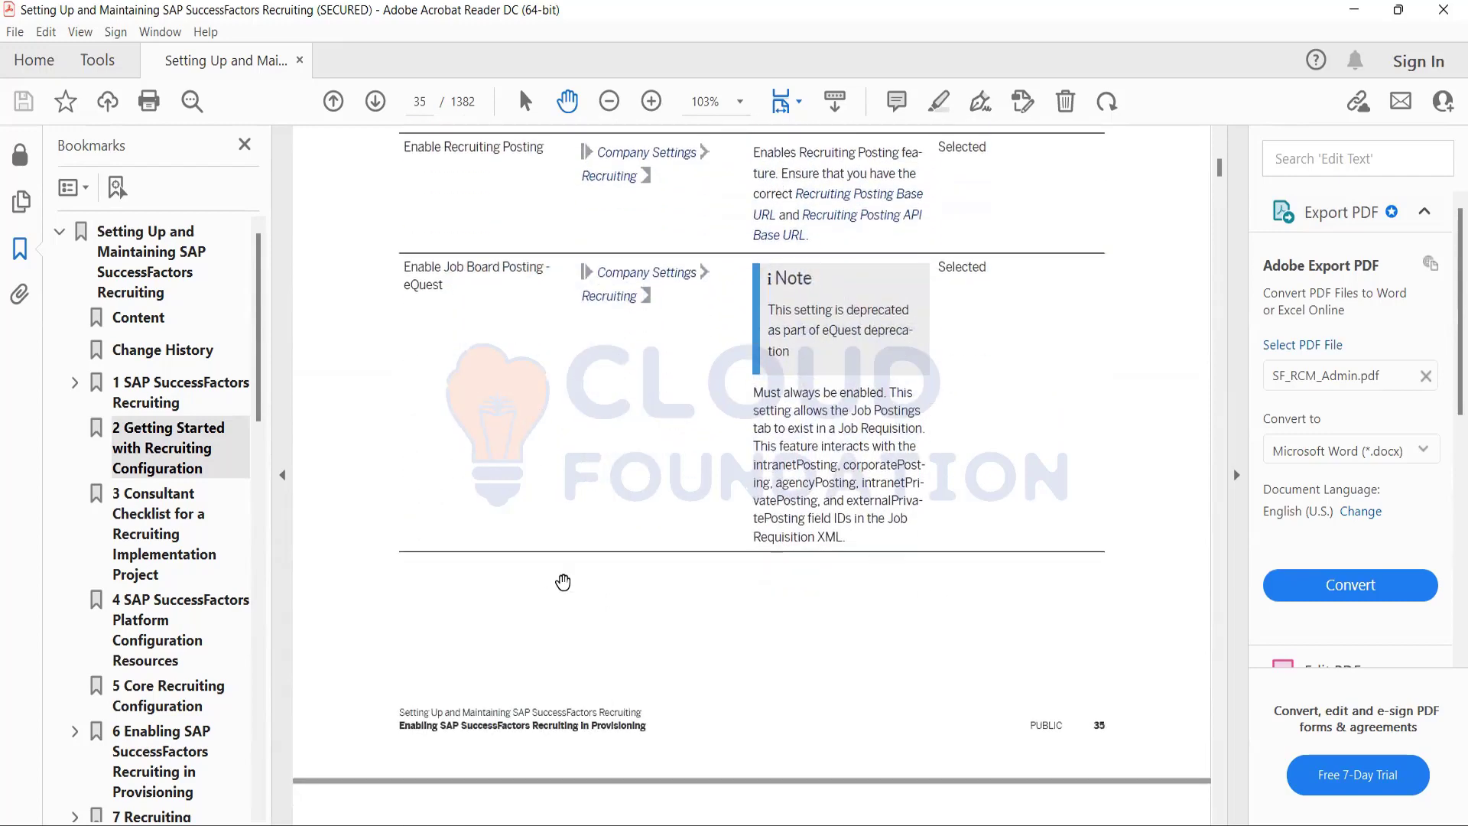
# Review the Recruiting settings table on pages 36 and 37, from Enable Source Quality Portlet to the external career site CAPTCHA setting.
pyautogui.scroll(-4, 564, 582)
pyautogui.scroll(-8, 564, 582)
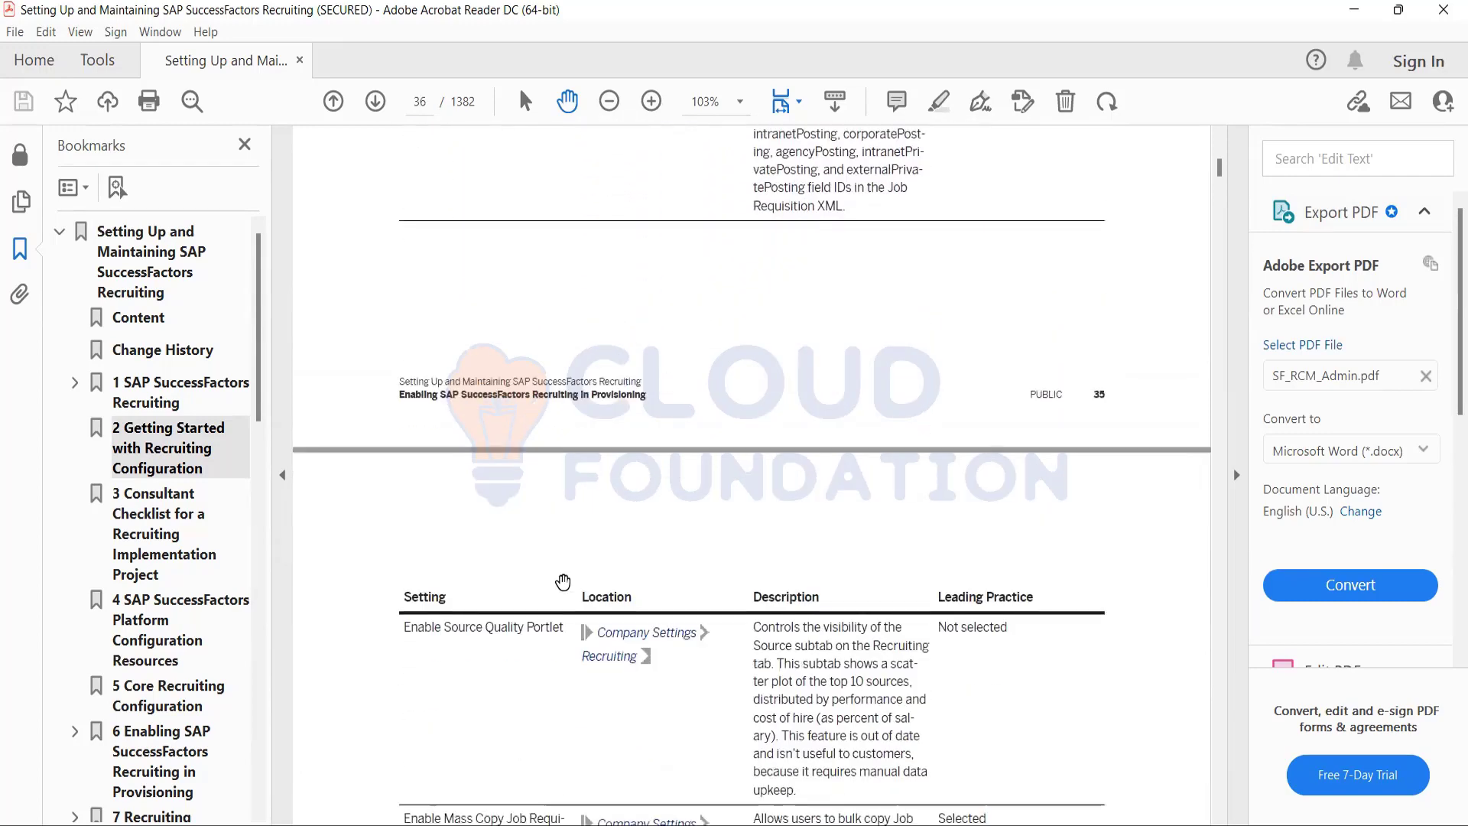
pyautogui.scroll(-5, 563, 582)
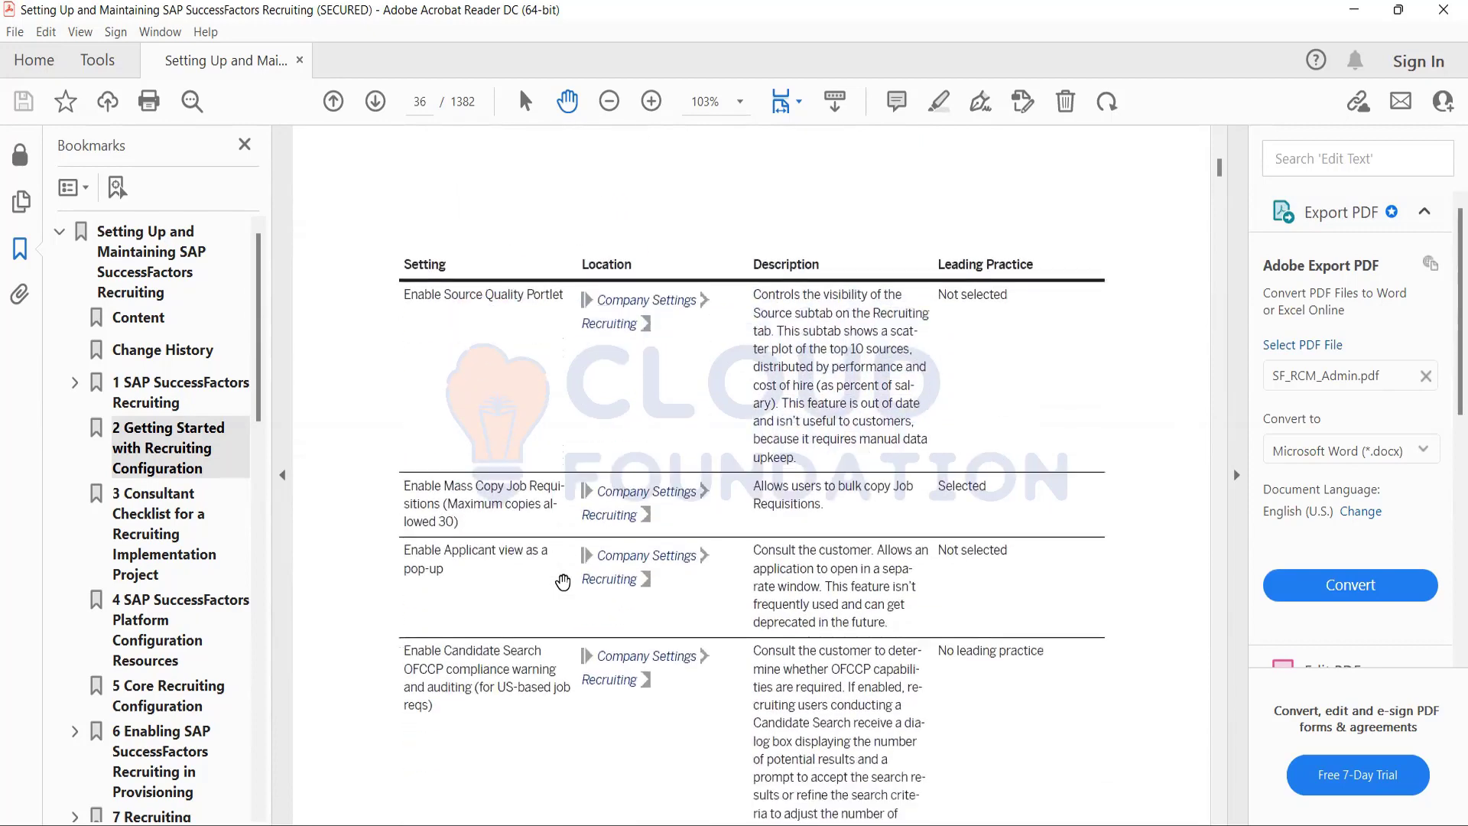
pyautogui.scroll(-1, 563, 582)
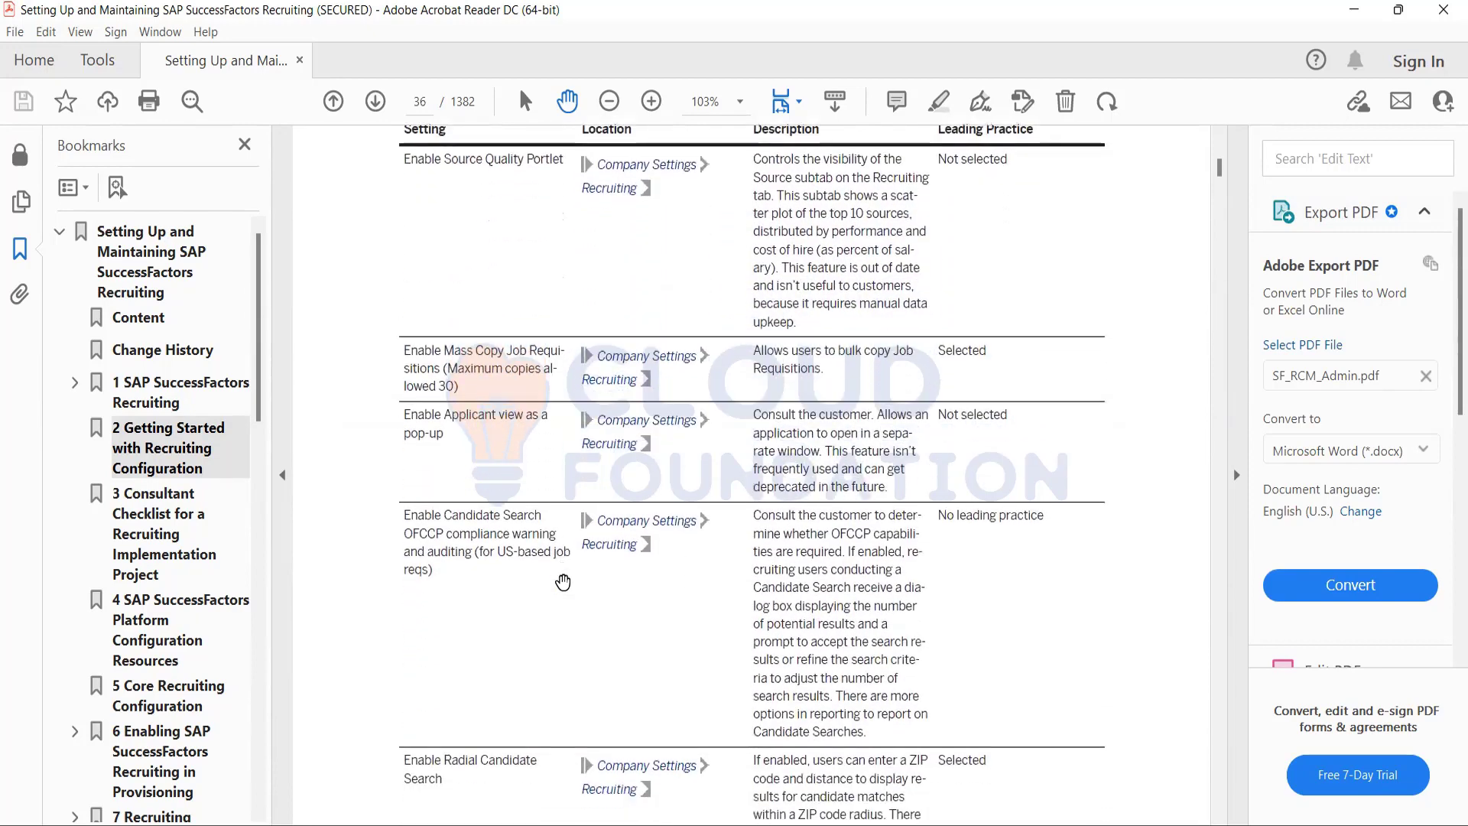
pyautogui.scroll(-8, 564, 582)
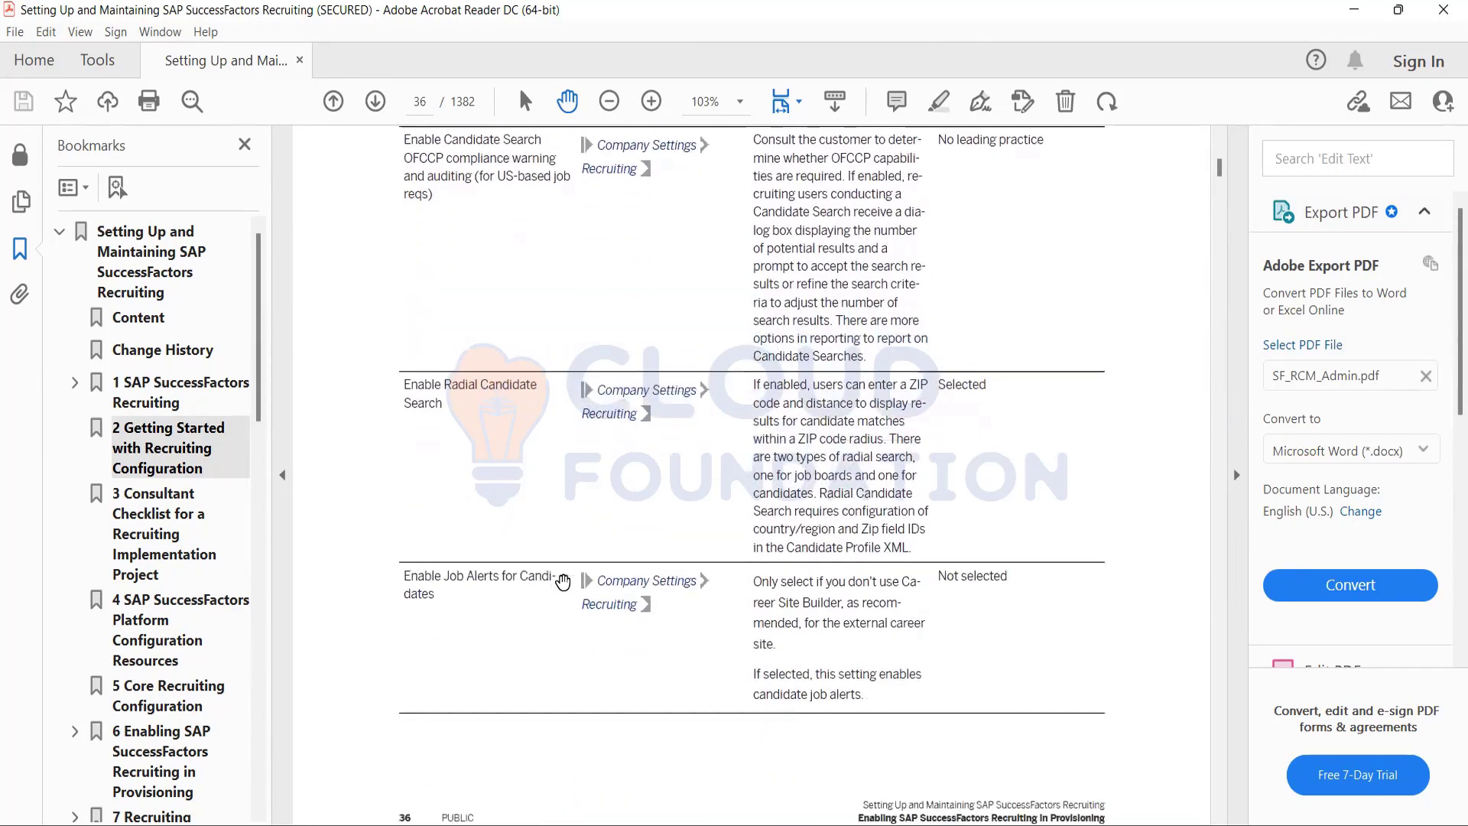
pyautogui.scroll(-10, 563, 582)
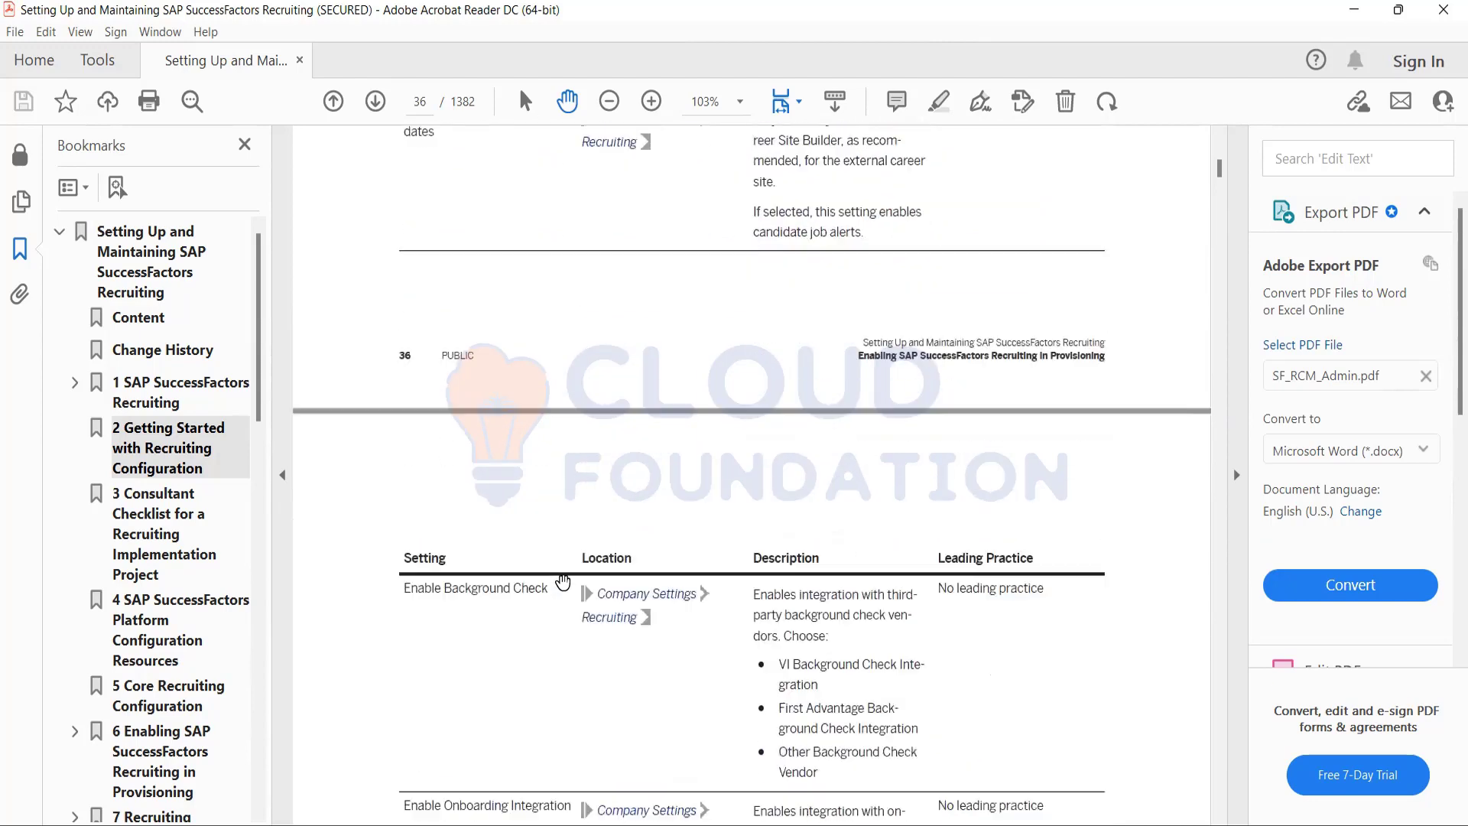
pyautogui.scroll(-8, 564, 582)
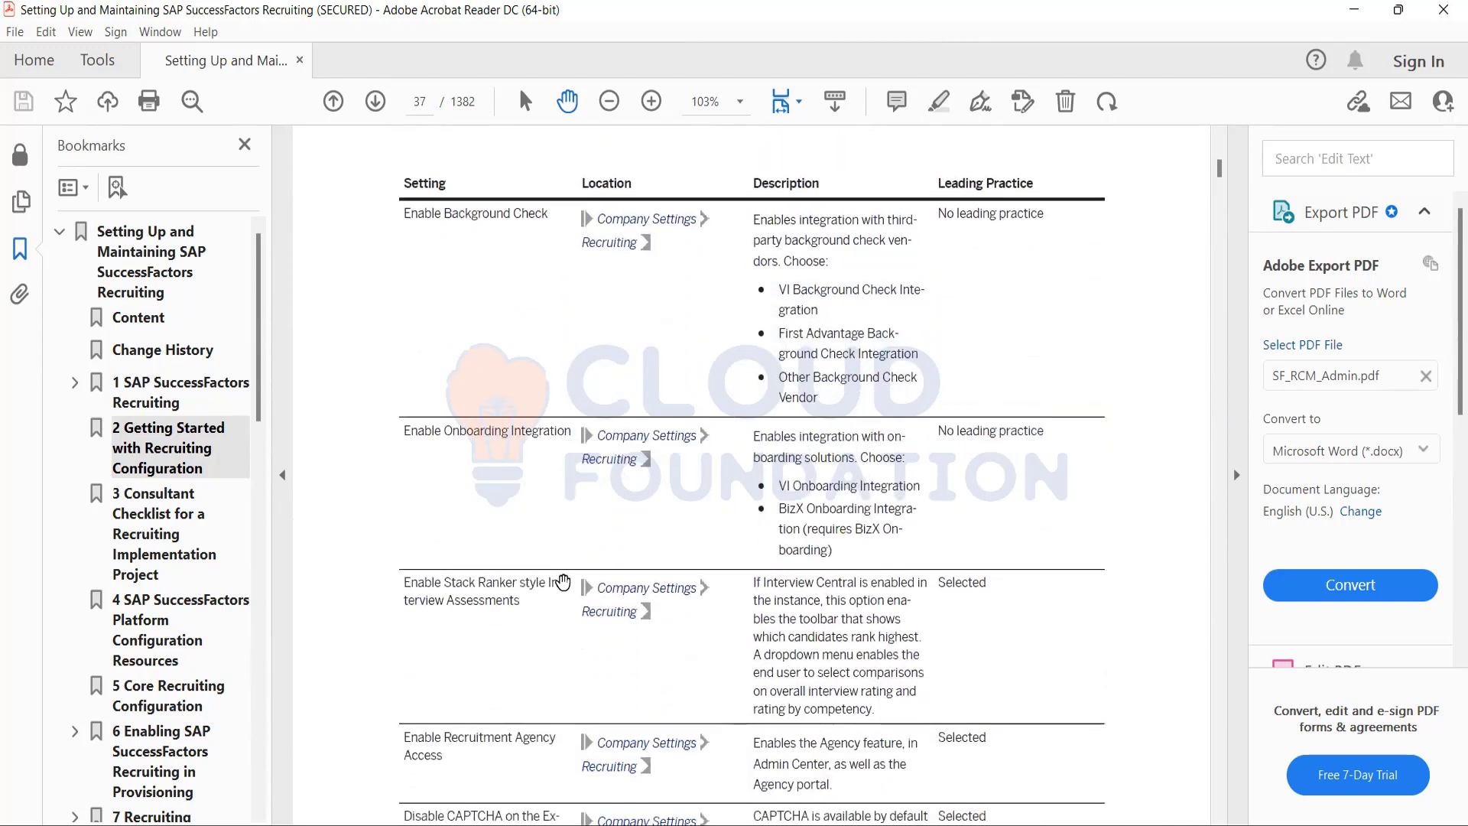
pyautogui.scroll(-1, 564, 582)
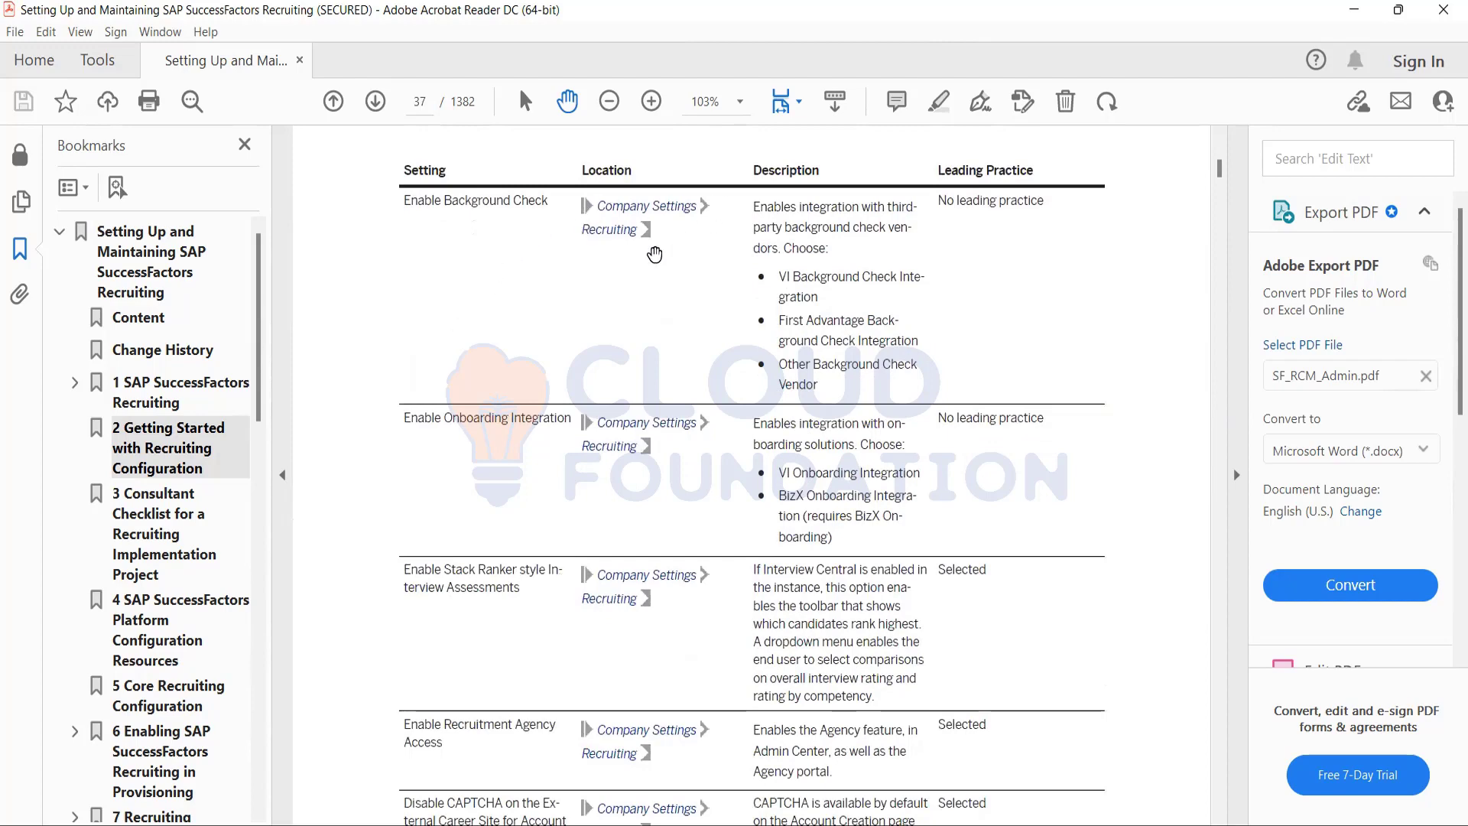
pyautogui.scroll(-1, 545, 350)
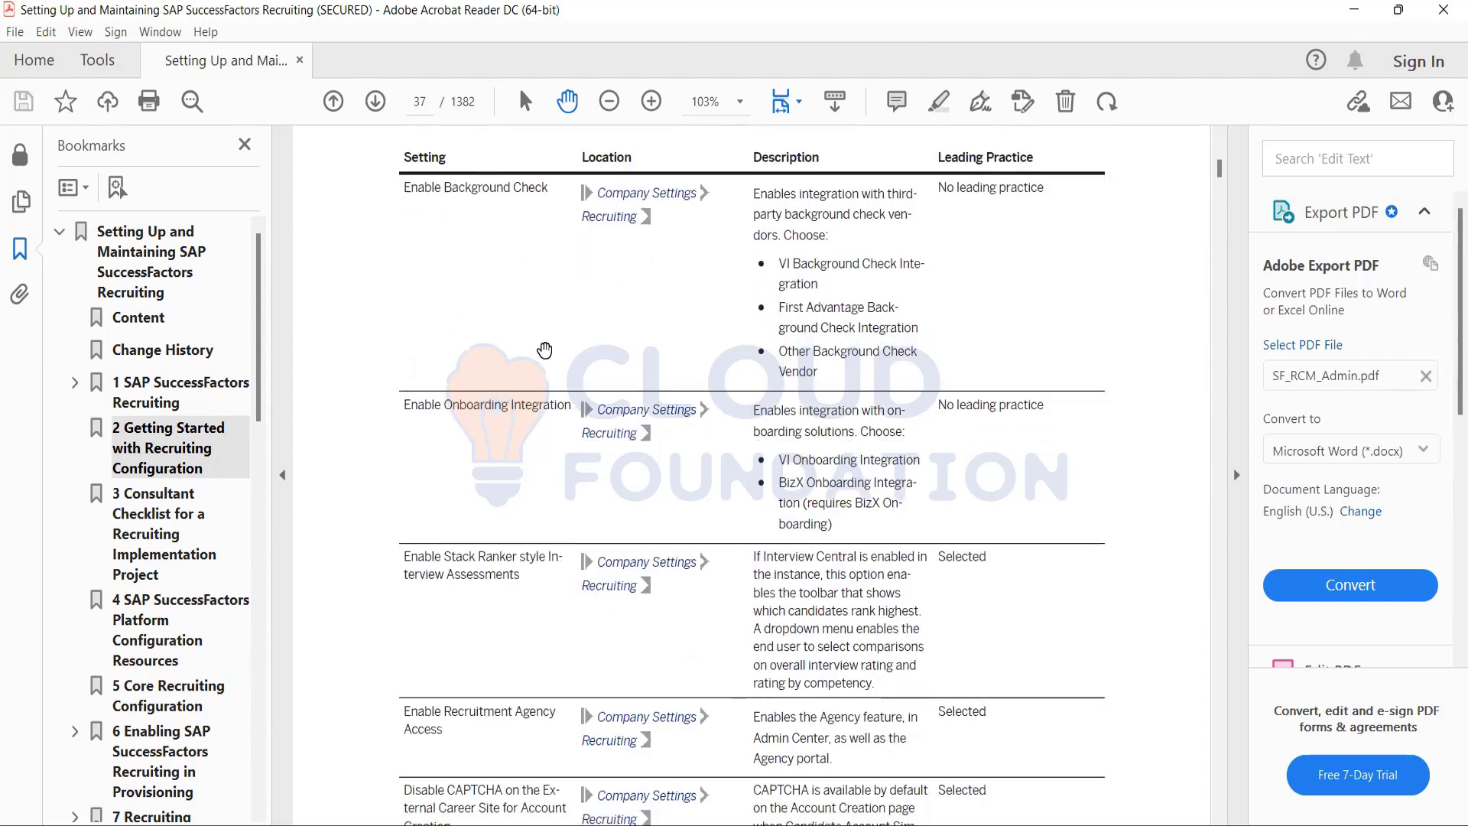
pyautogui.scroll(-5, 544, 350)
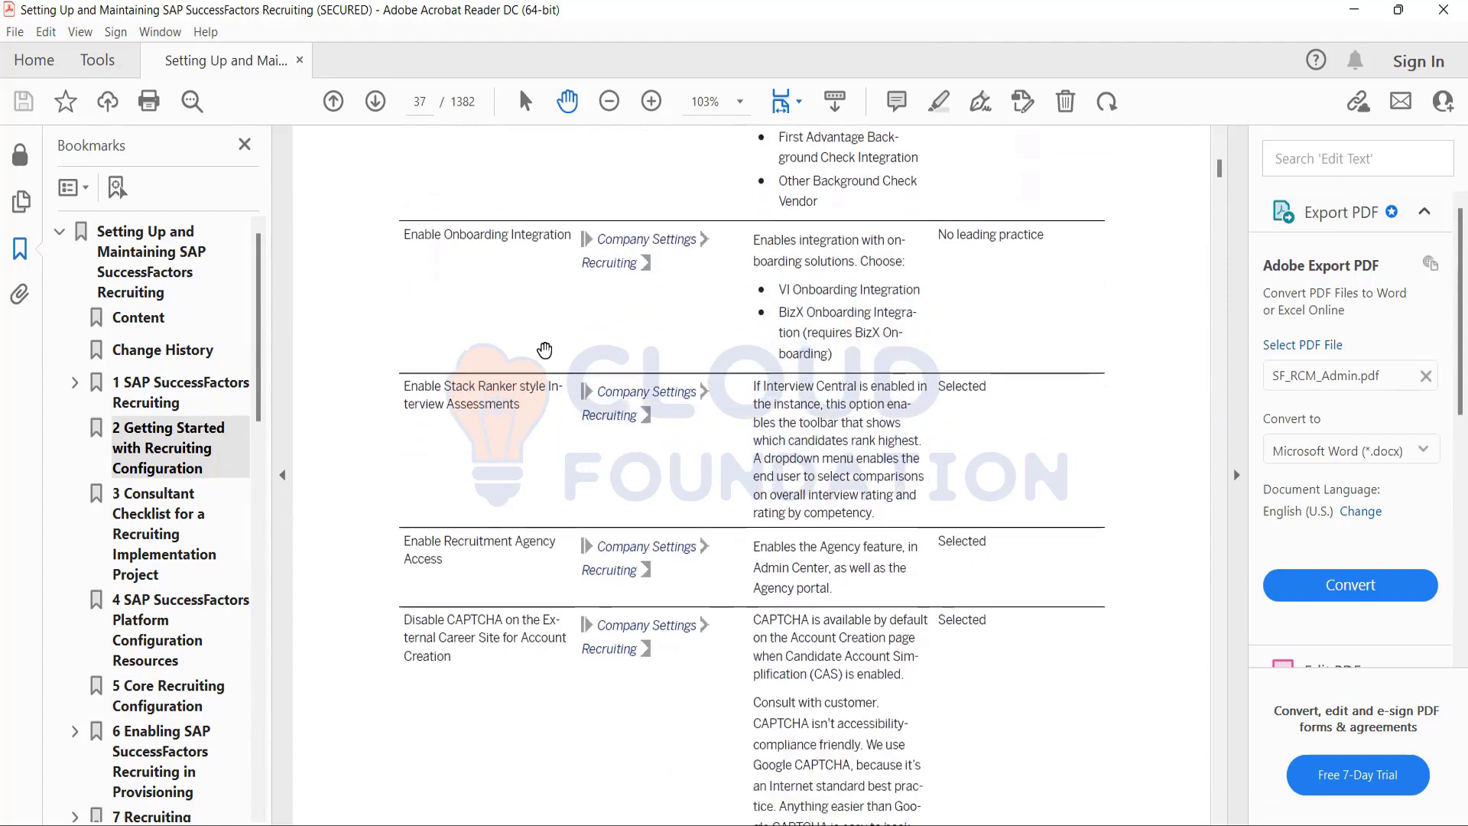
pyautogui.scroll(-10, 544, 351)
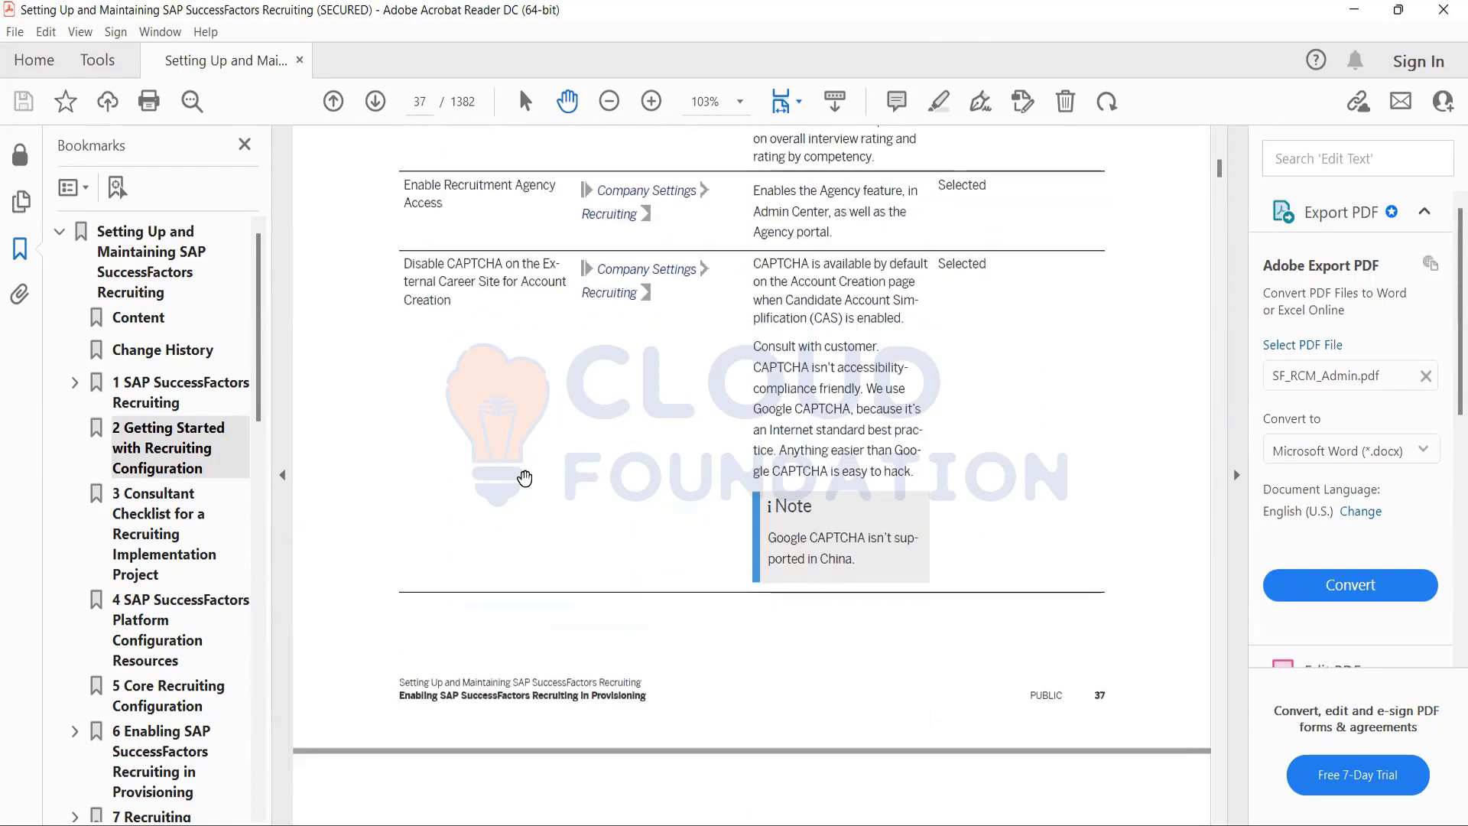
# Skim the Recruiting settings and their leading practices on pages 38 to 41, through the DRM 1.0 purge settings.
pyautogui.scroll(-20, 524, 478)
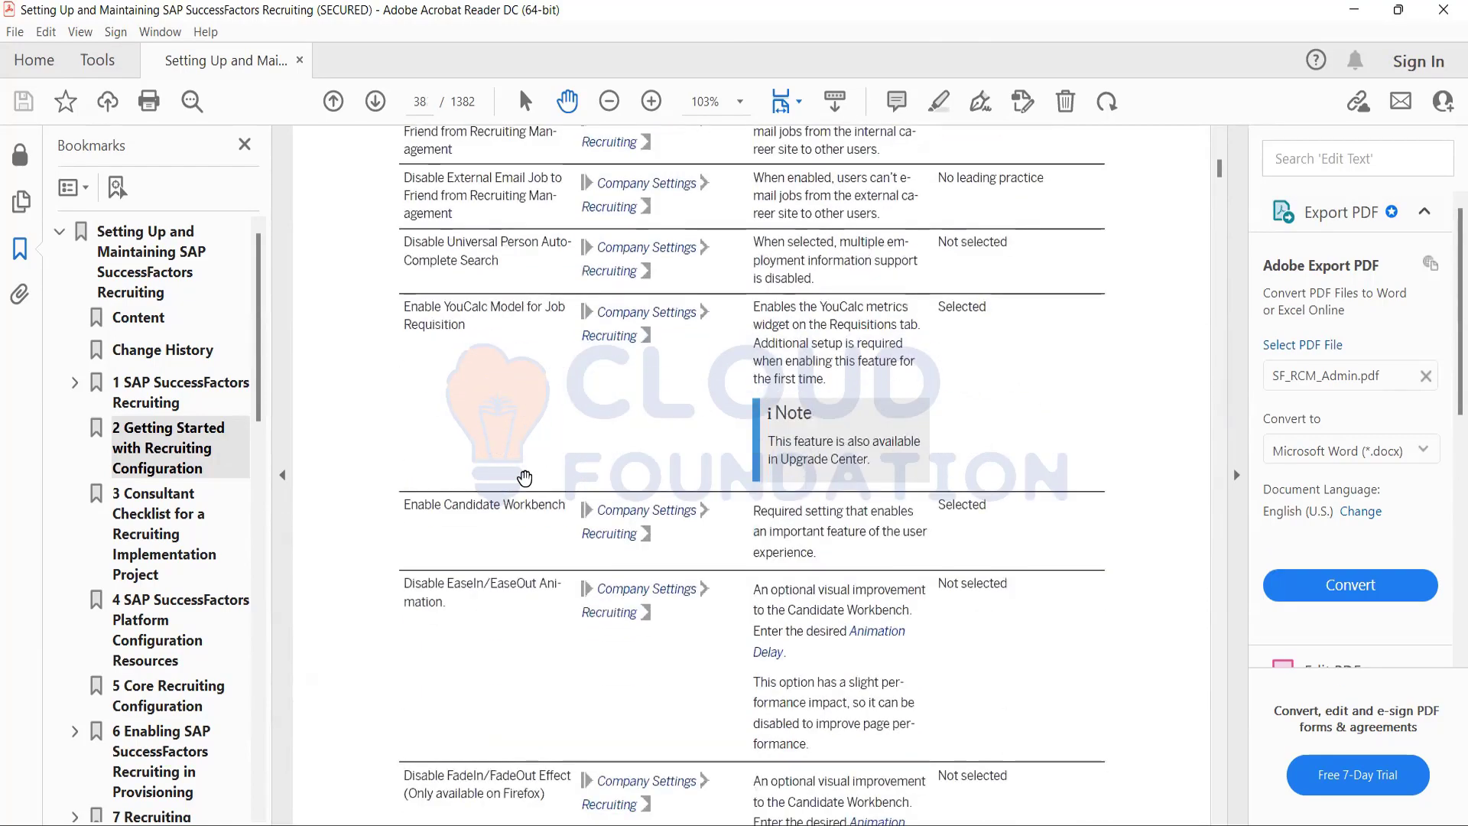
pyautogui.scroll(-20, 525, 478)
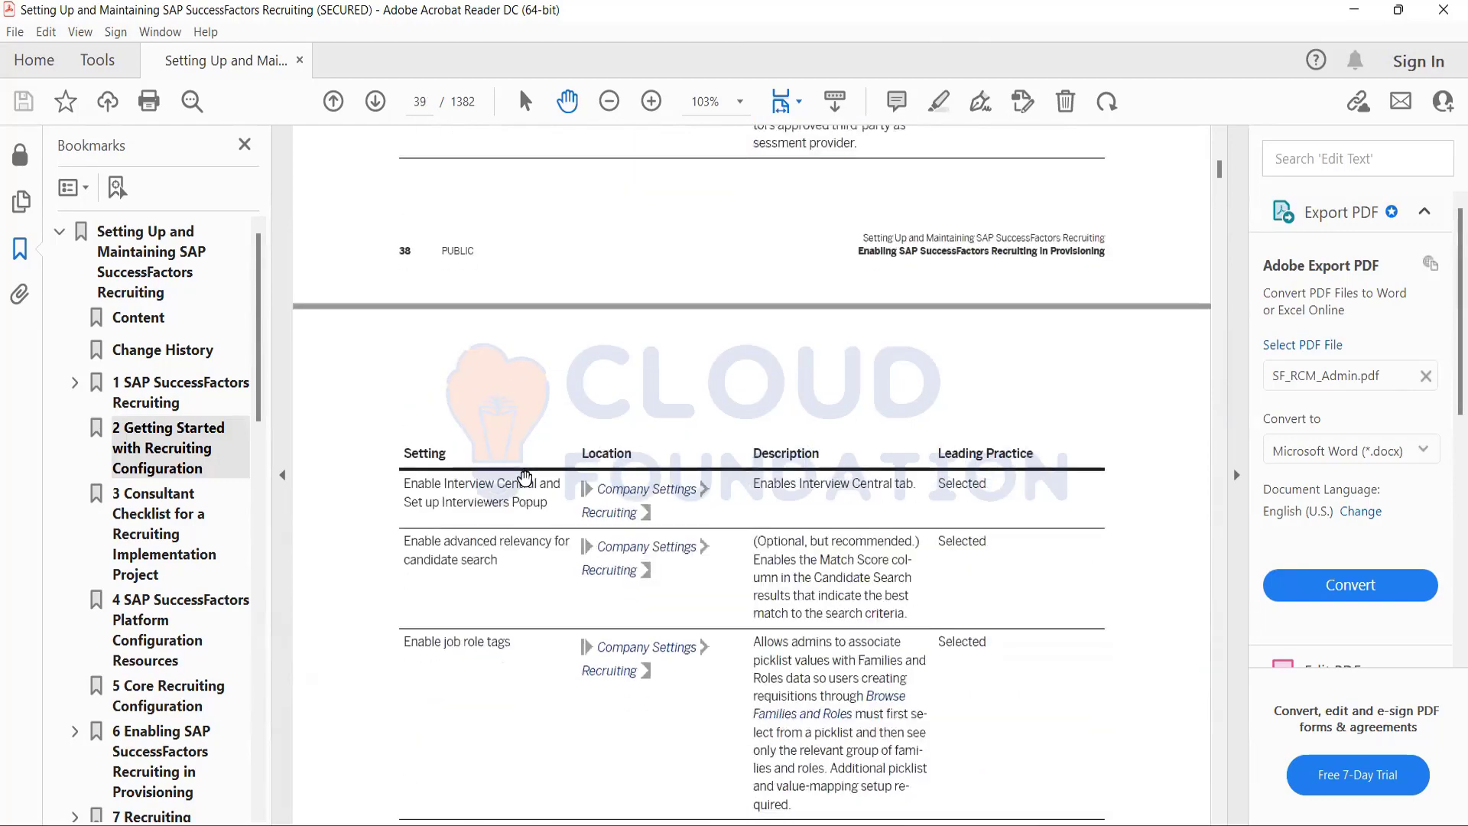
pyautogui.scroll(-8, 525, 478)
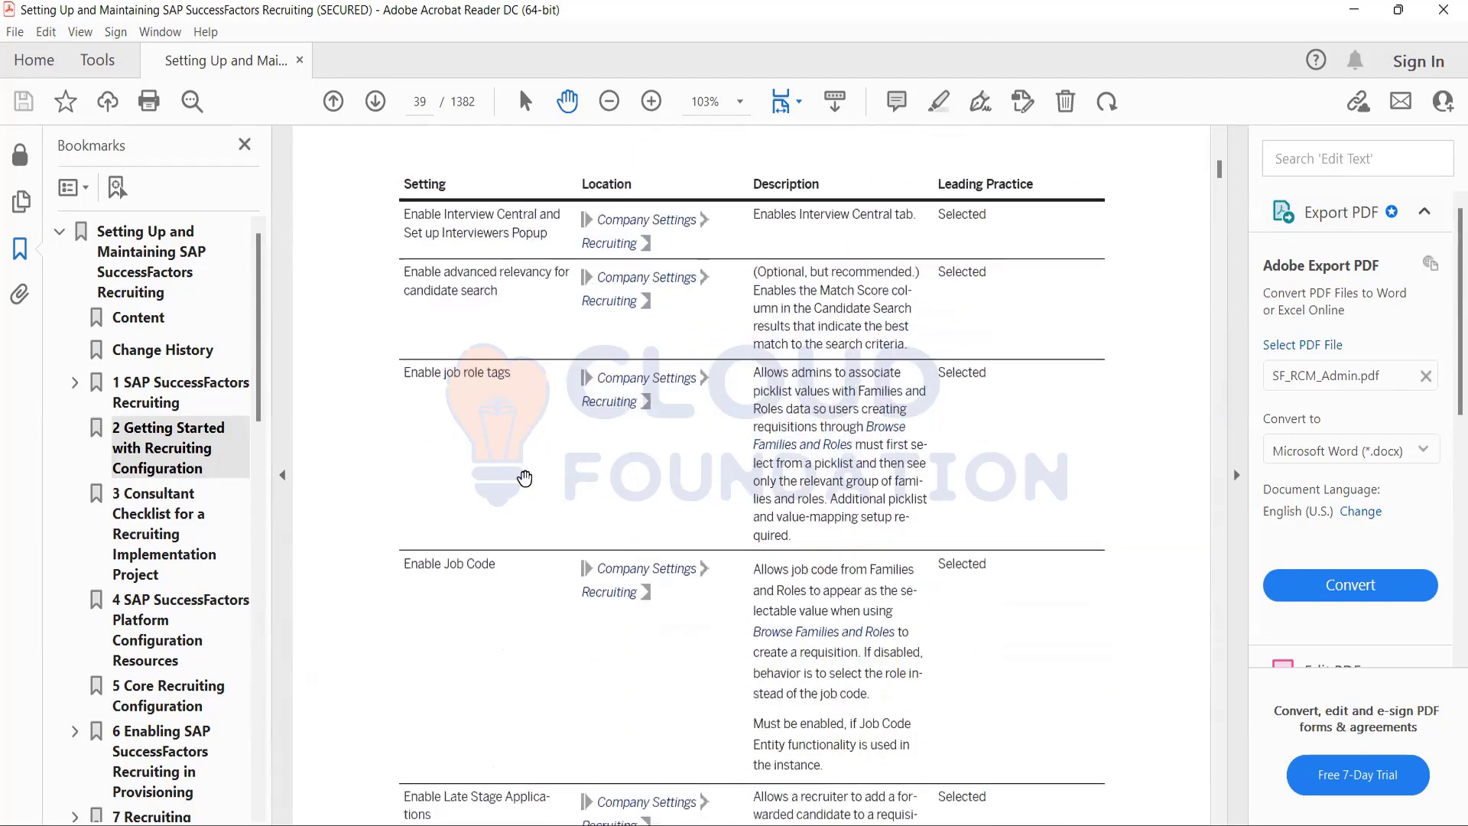
pyautogui.scroll(-18, 525, 478)
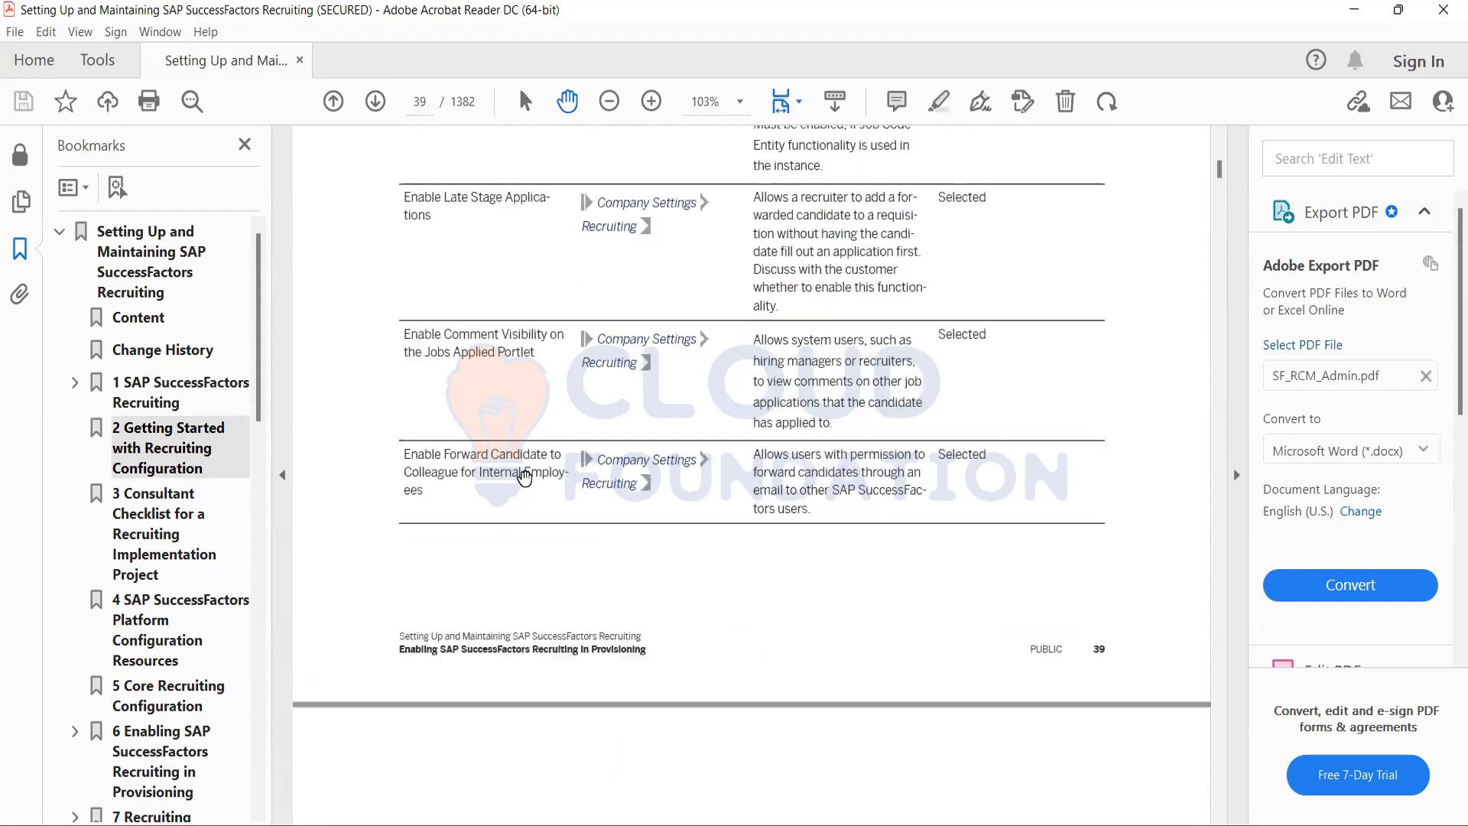
pyautogui.scroll(-19, 525, 478)
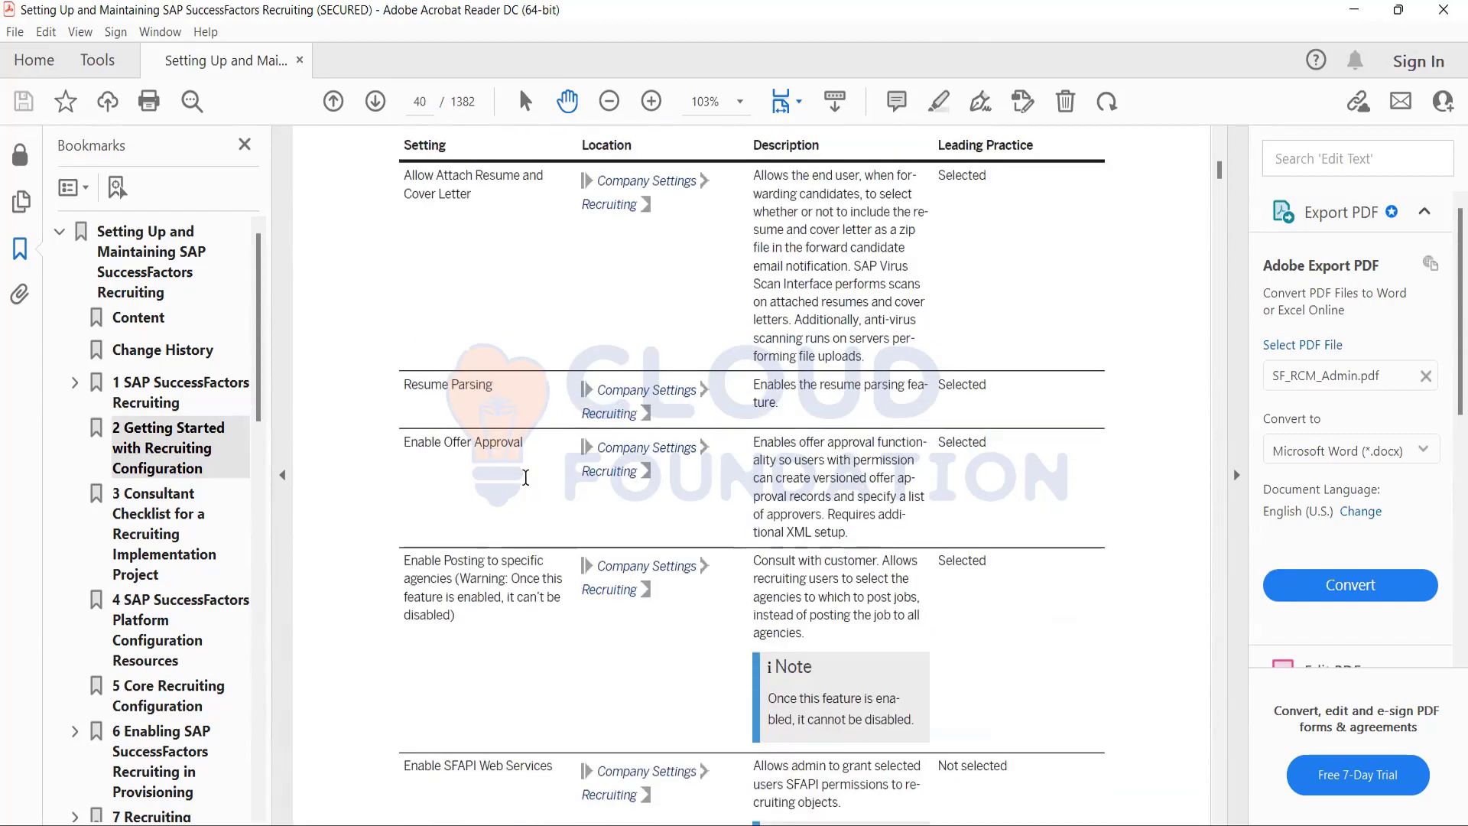
pyautogui.scroll(-14, 525, 478)
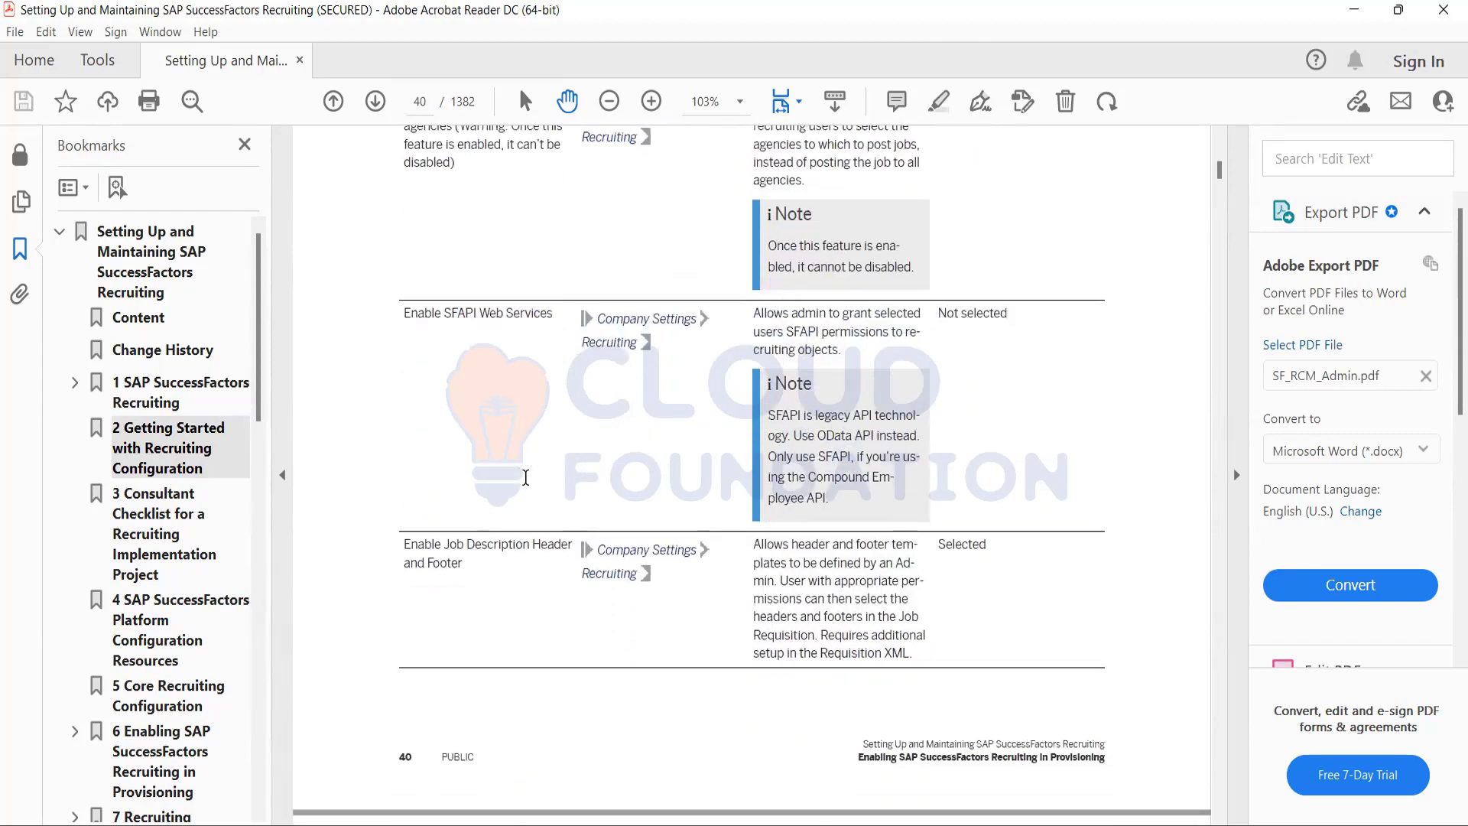
pyautogui.scroll(-20, 526, 478)
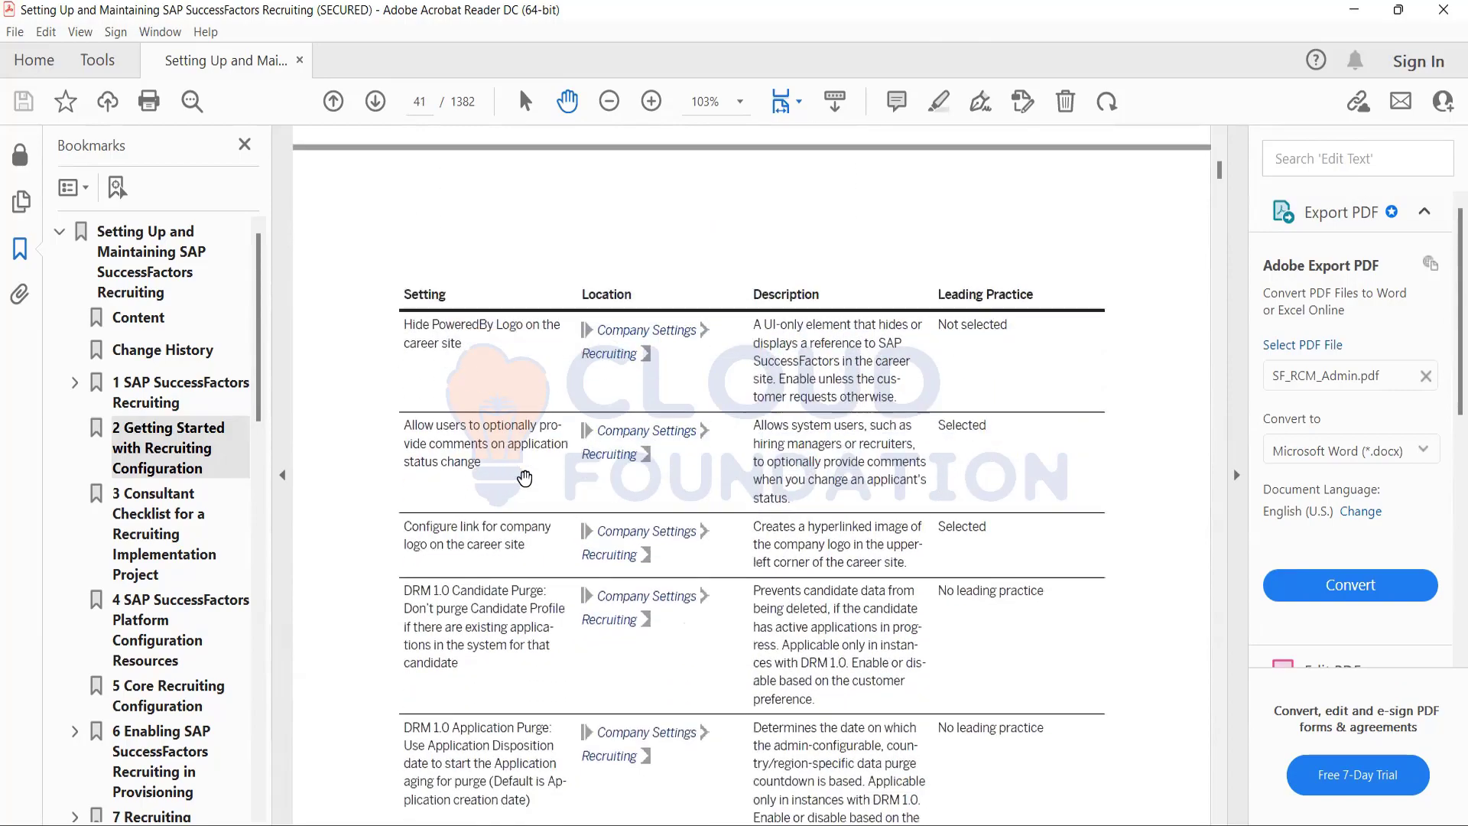
# Skim the remaining Recruiting settings on pages 41 to 46, up to section 6.2 Configuring Document Attachment Settings.
pyautogui.scroll(-20, 525, 478)
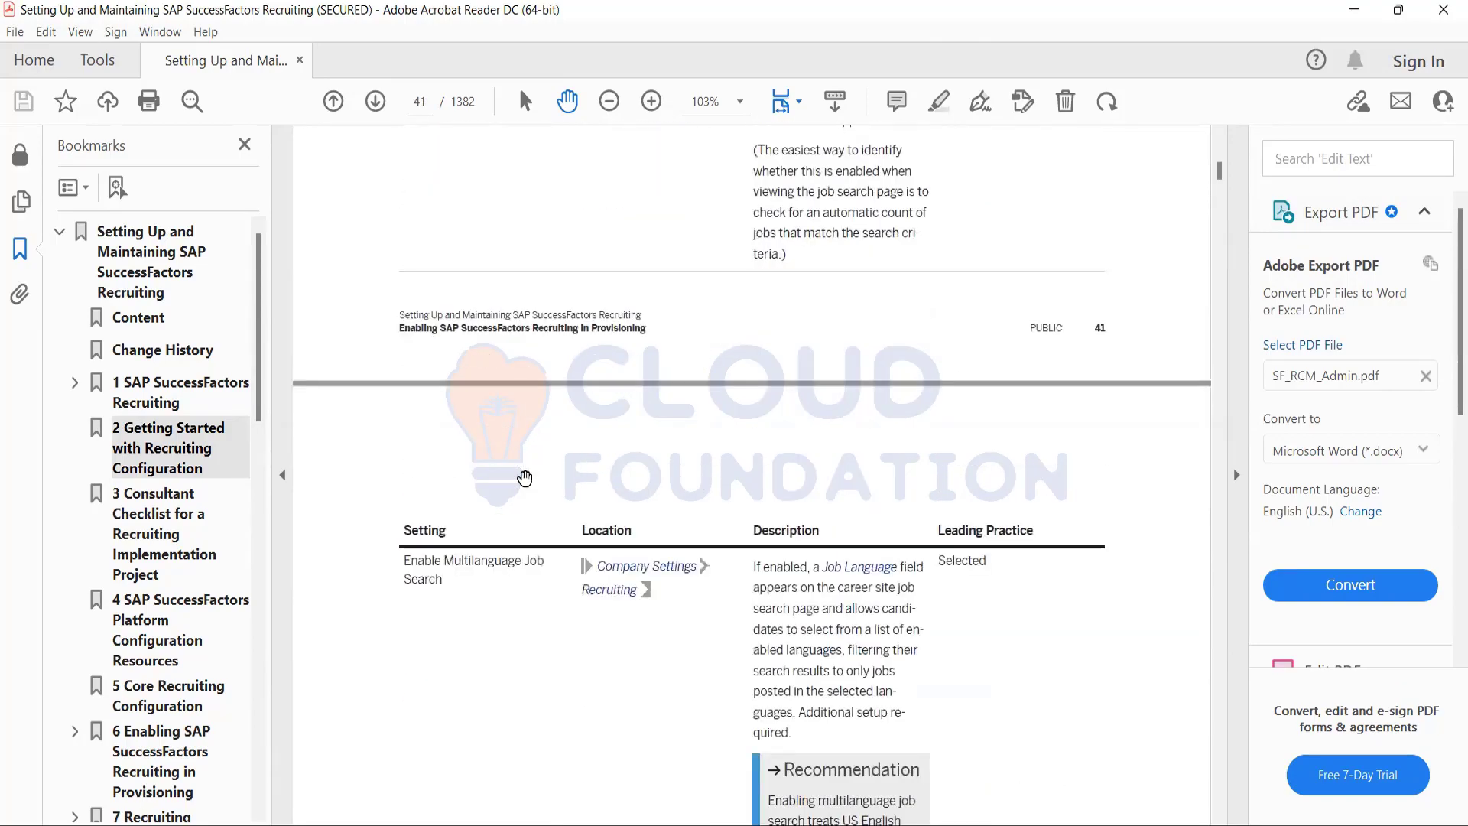
pyautogui.scroll(-20, 524, 478)
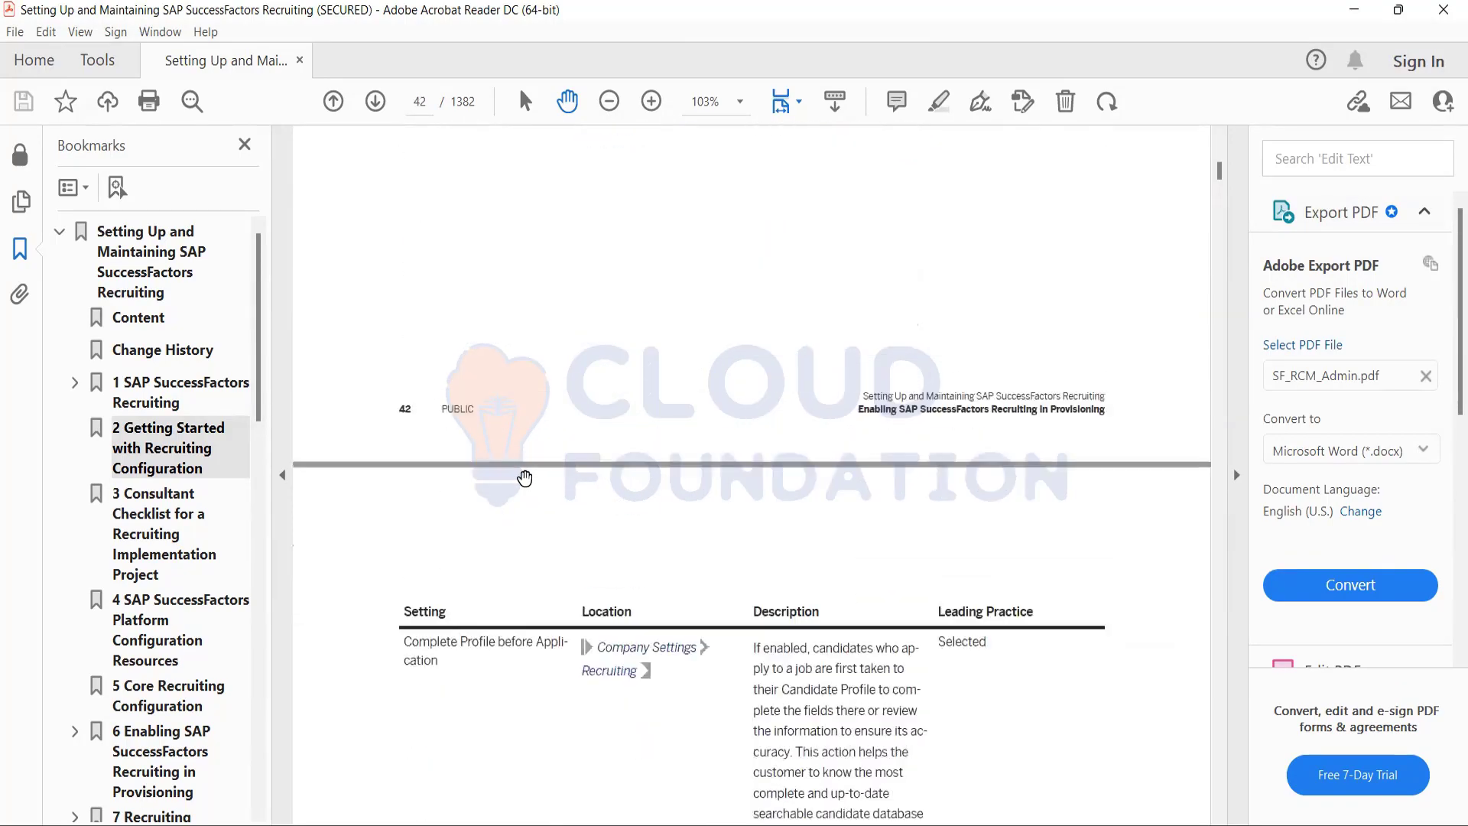
pyautogui.scroll(-20, 525, 478)
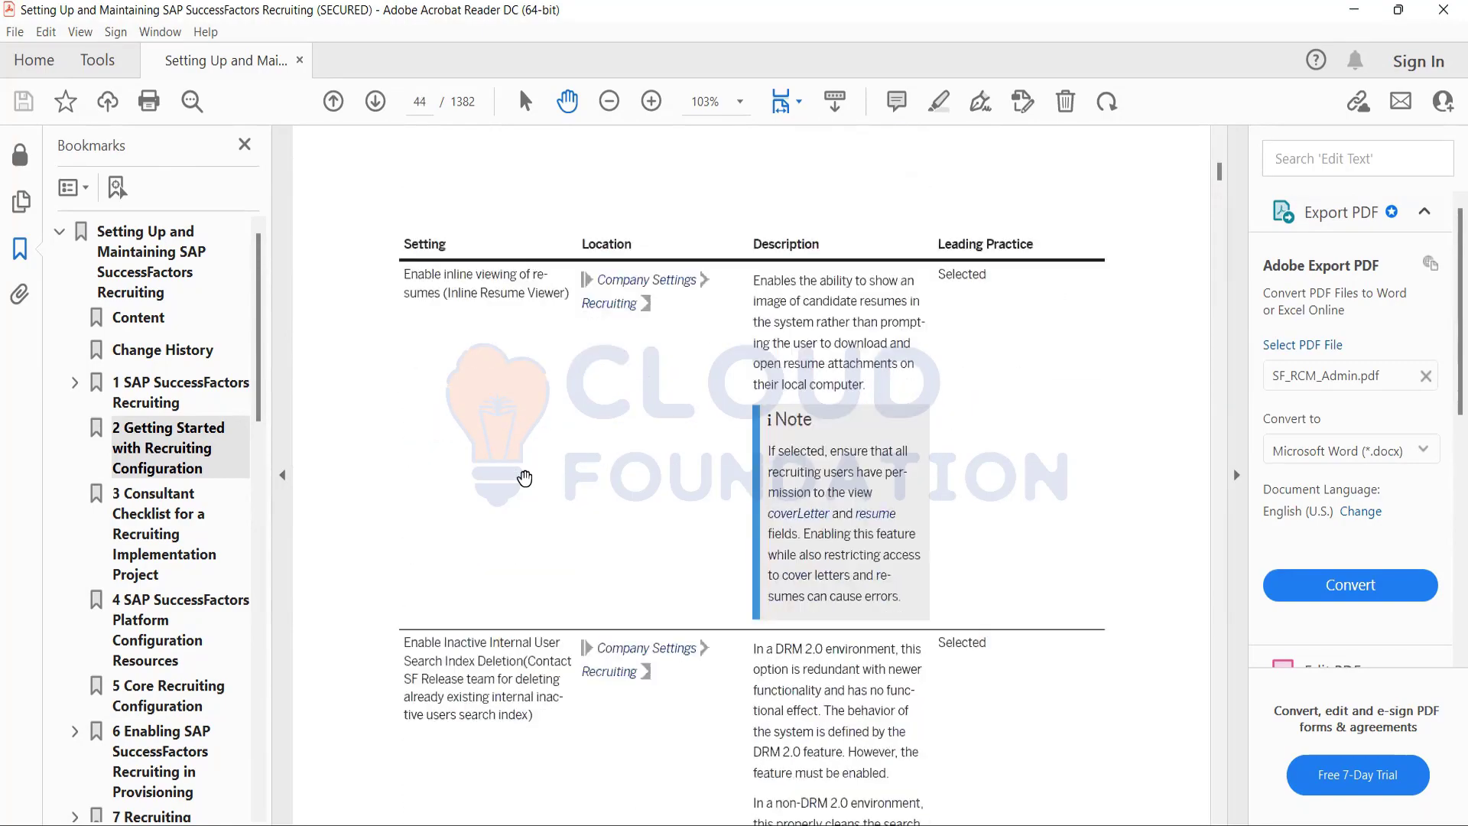
pyautogui.scroll(-9, 524, 478)
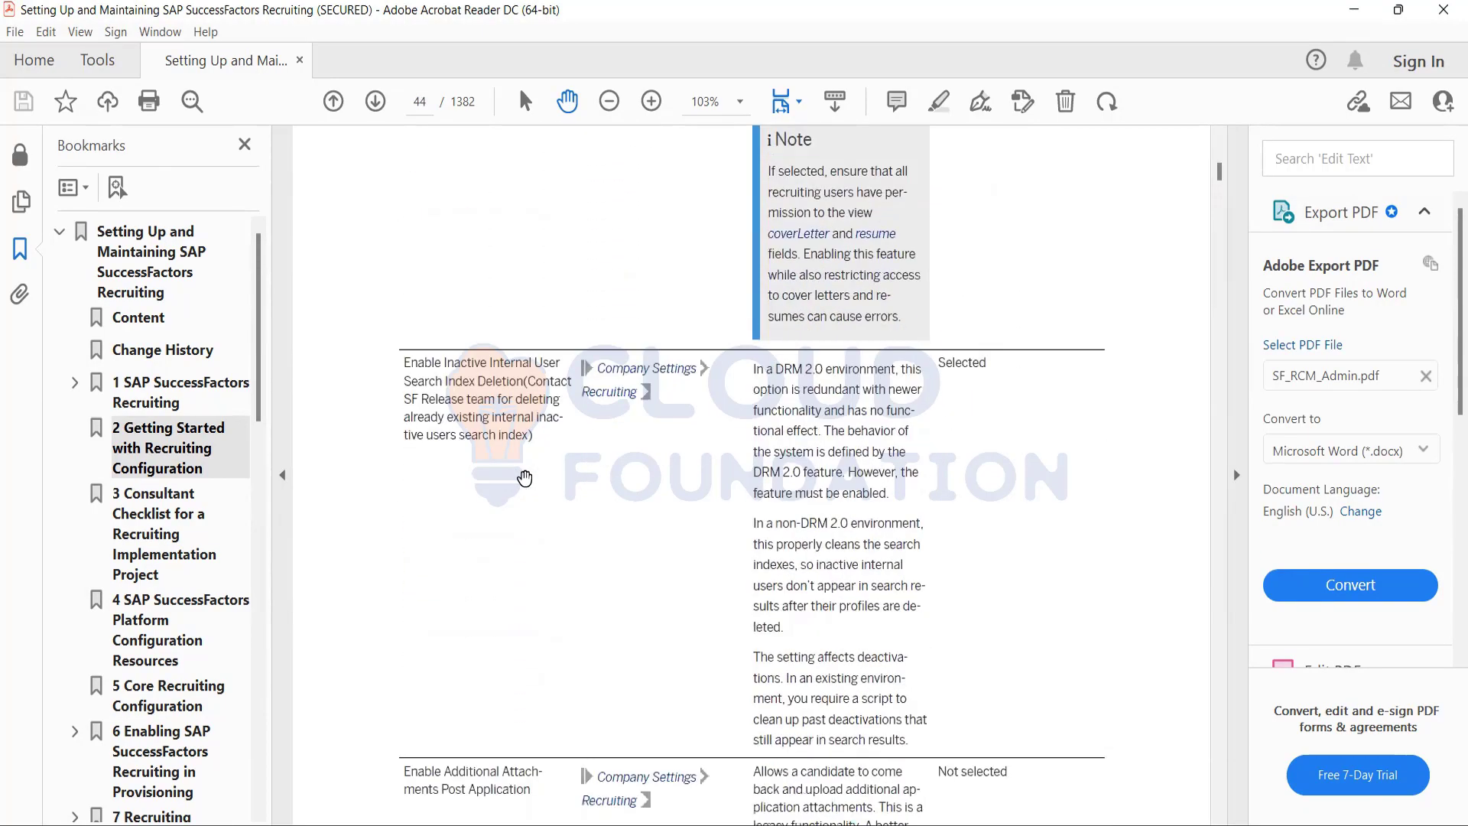
pyautogui.scroll(-20, 524, 478)
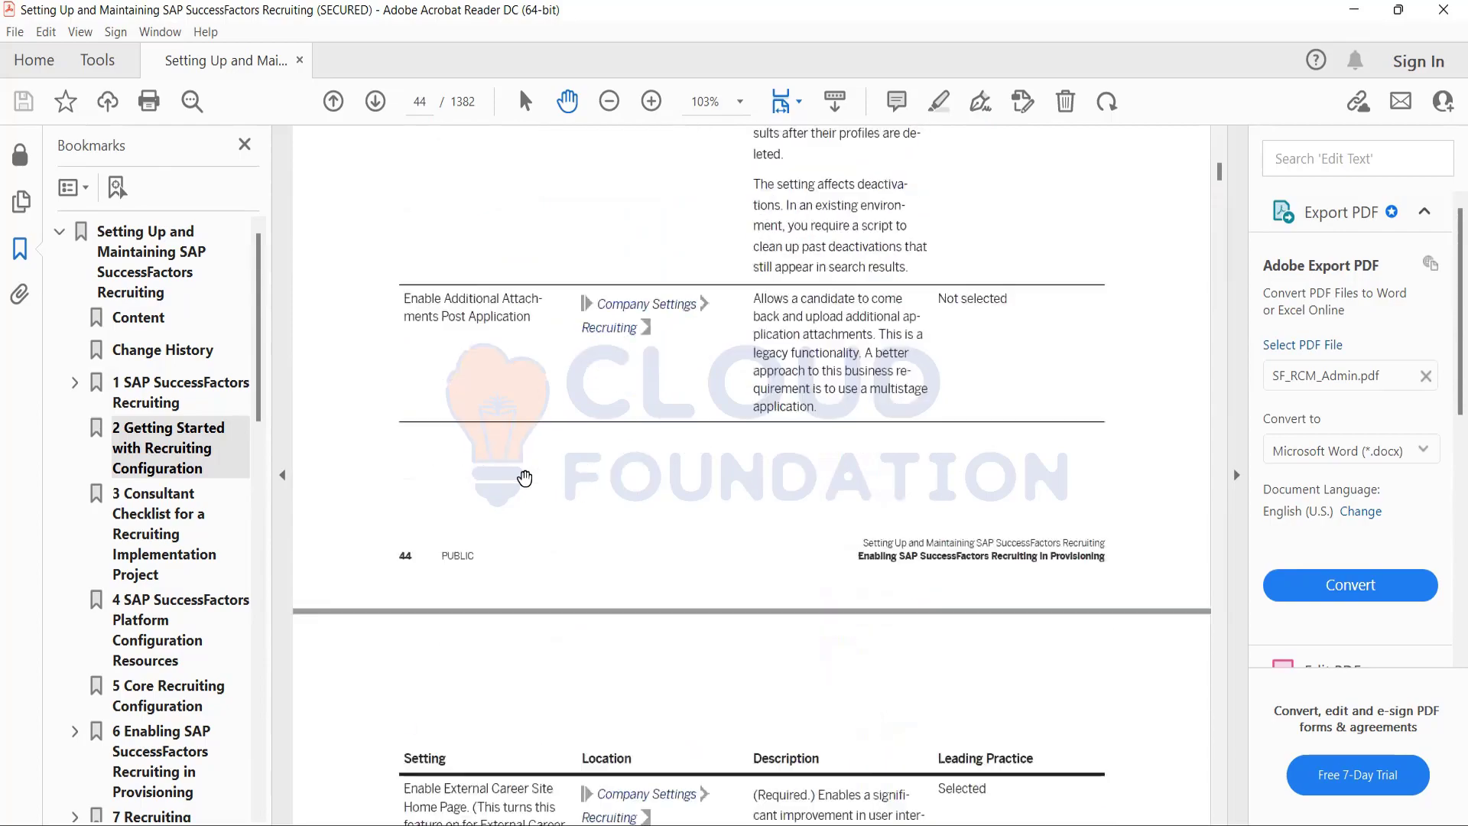
pyautogui.scroll(-20, 525, 478)
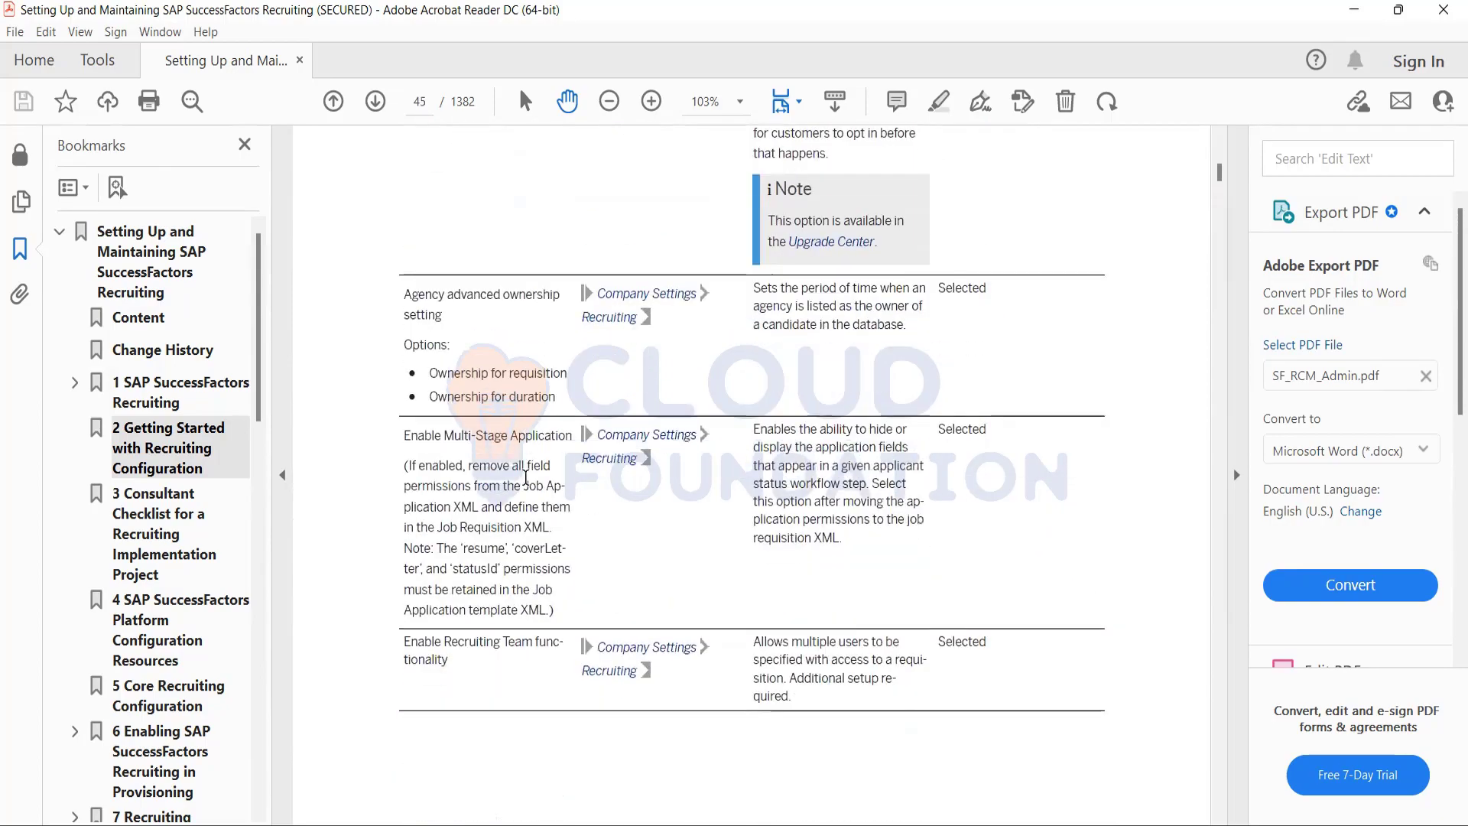
pyautogui.scroll(-20, 525, 478)
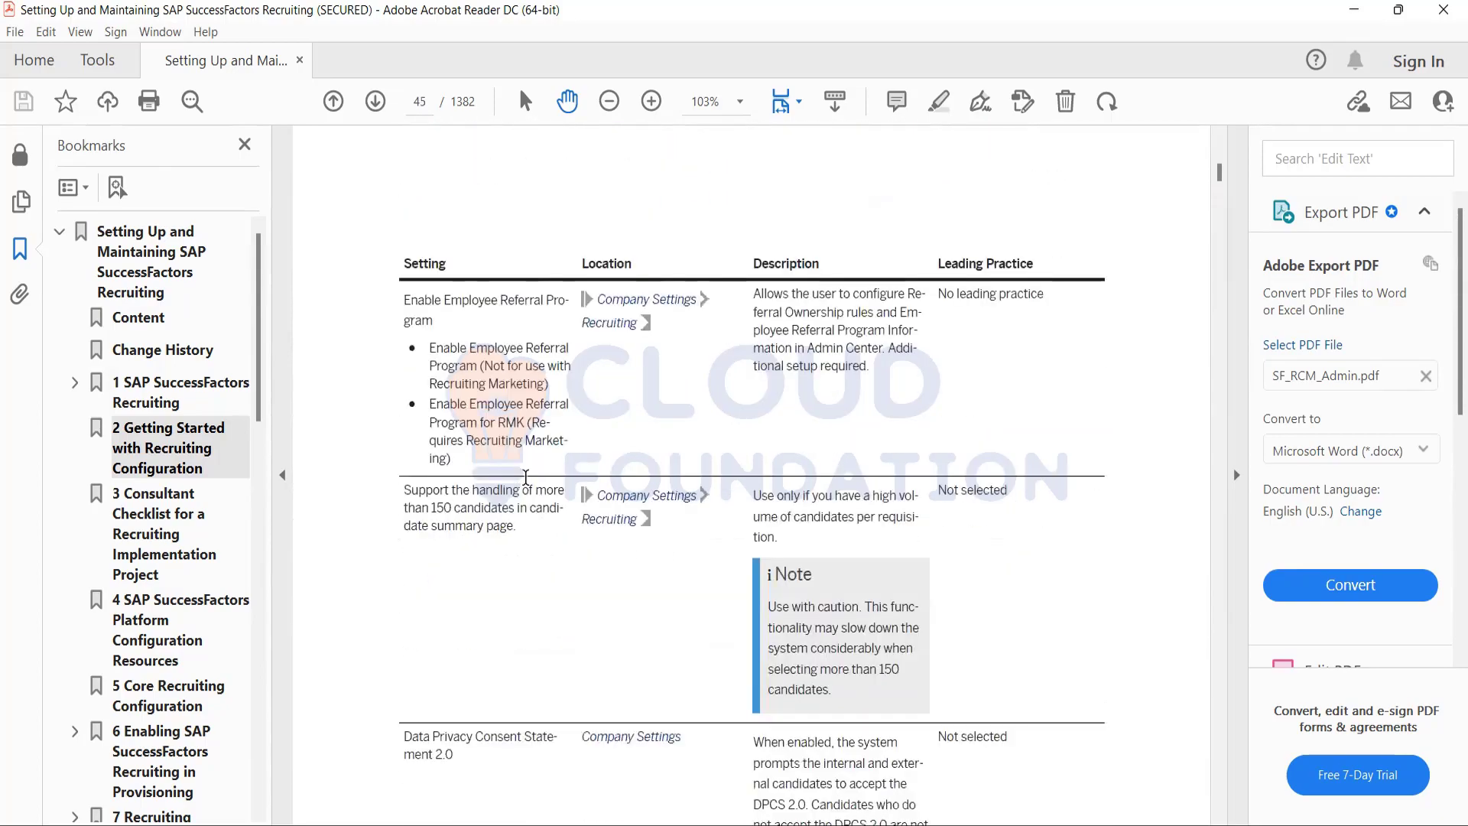
pyautogui.scroll(-8, 525, 478)
pyautogui.scroll(4, 525, 478)
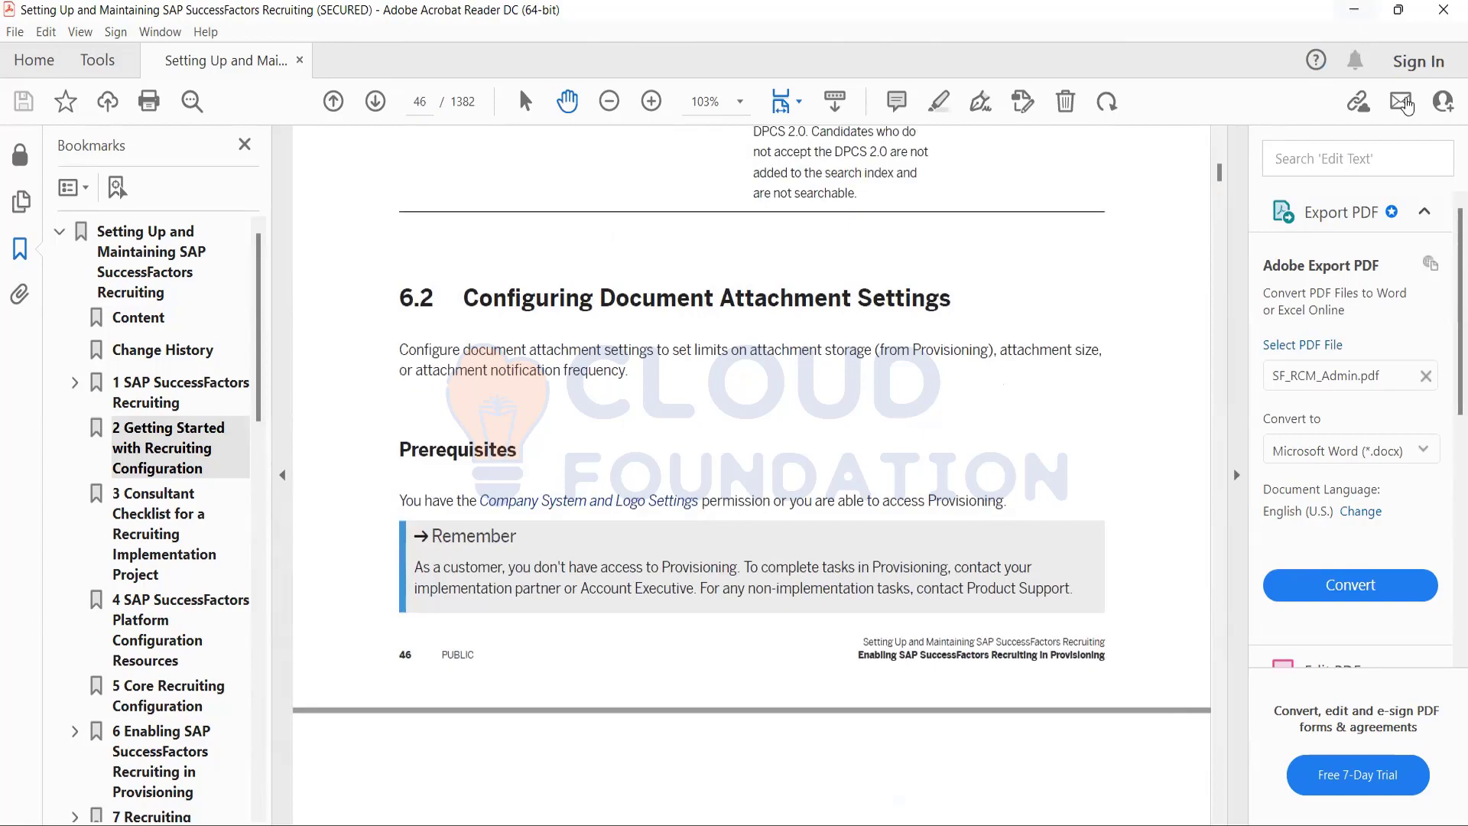
# Switch to SuccessFactors in the browser and open the Recruiting module's Job Requisitions page.
pyautogui.click(1354, 10)
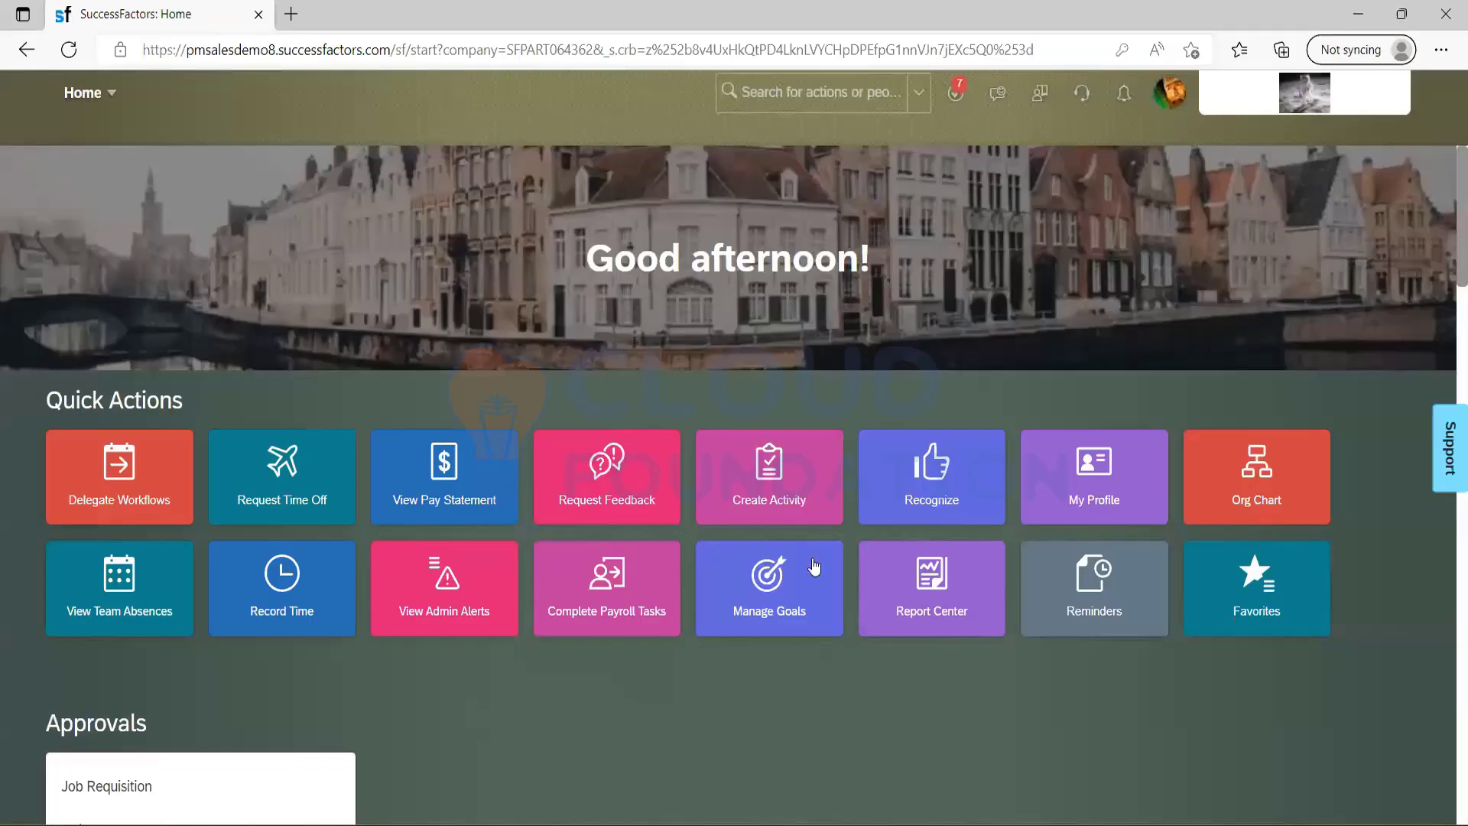
pyautogui.click(117, 95)
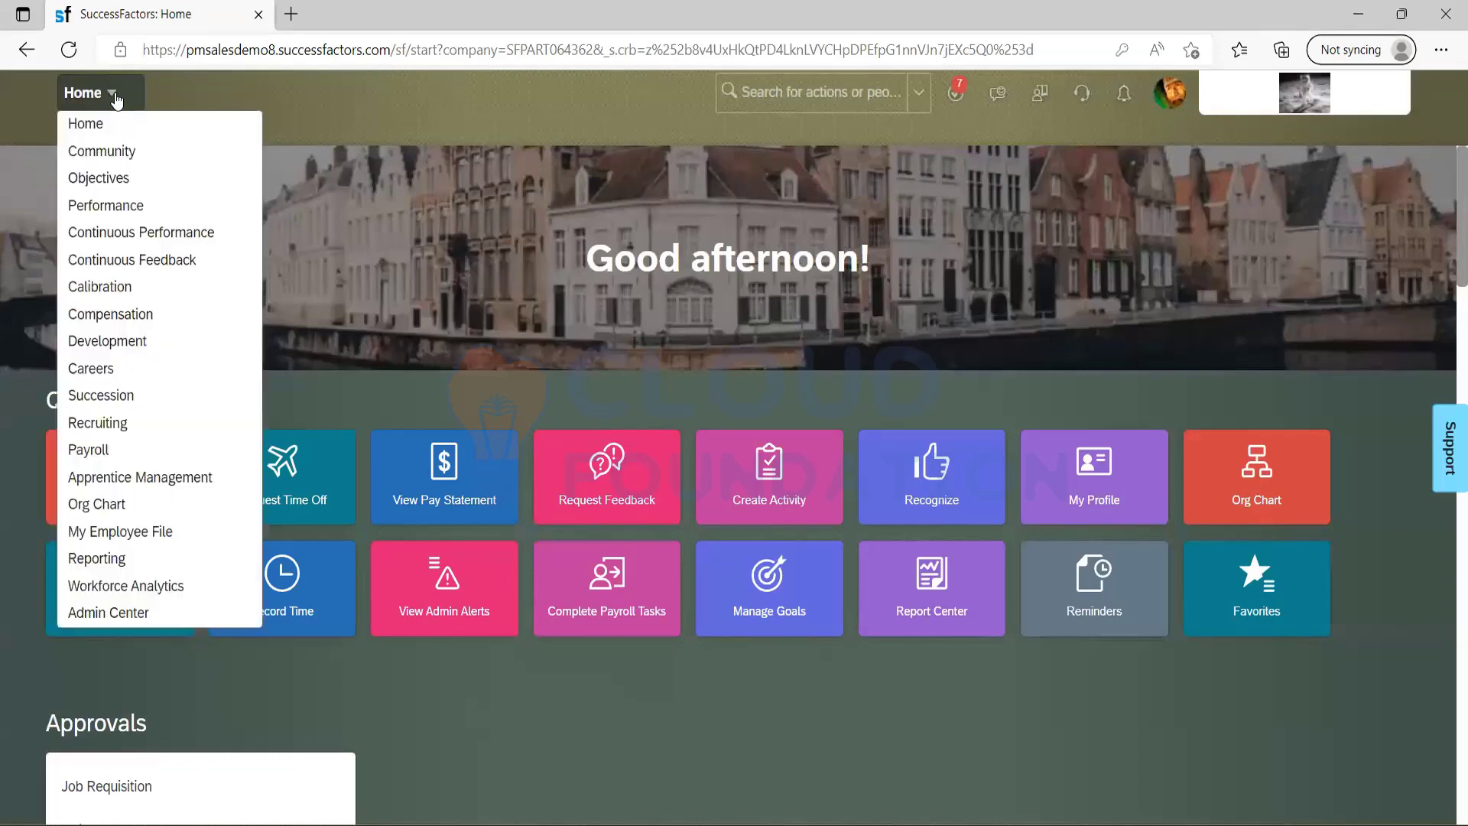
pyautogui.click(104, 428)
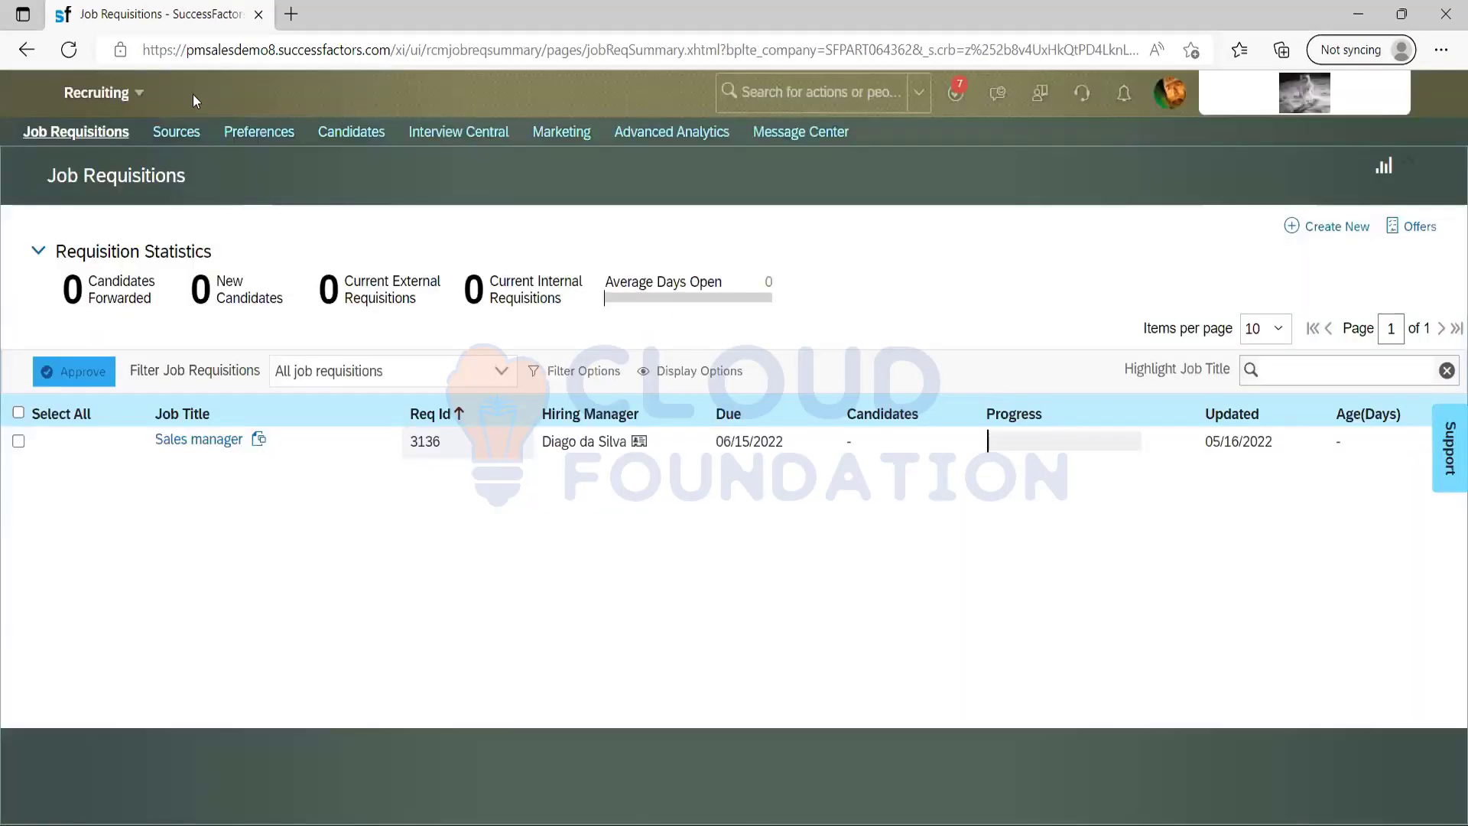
pyautogui.click(138, 95)
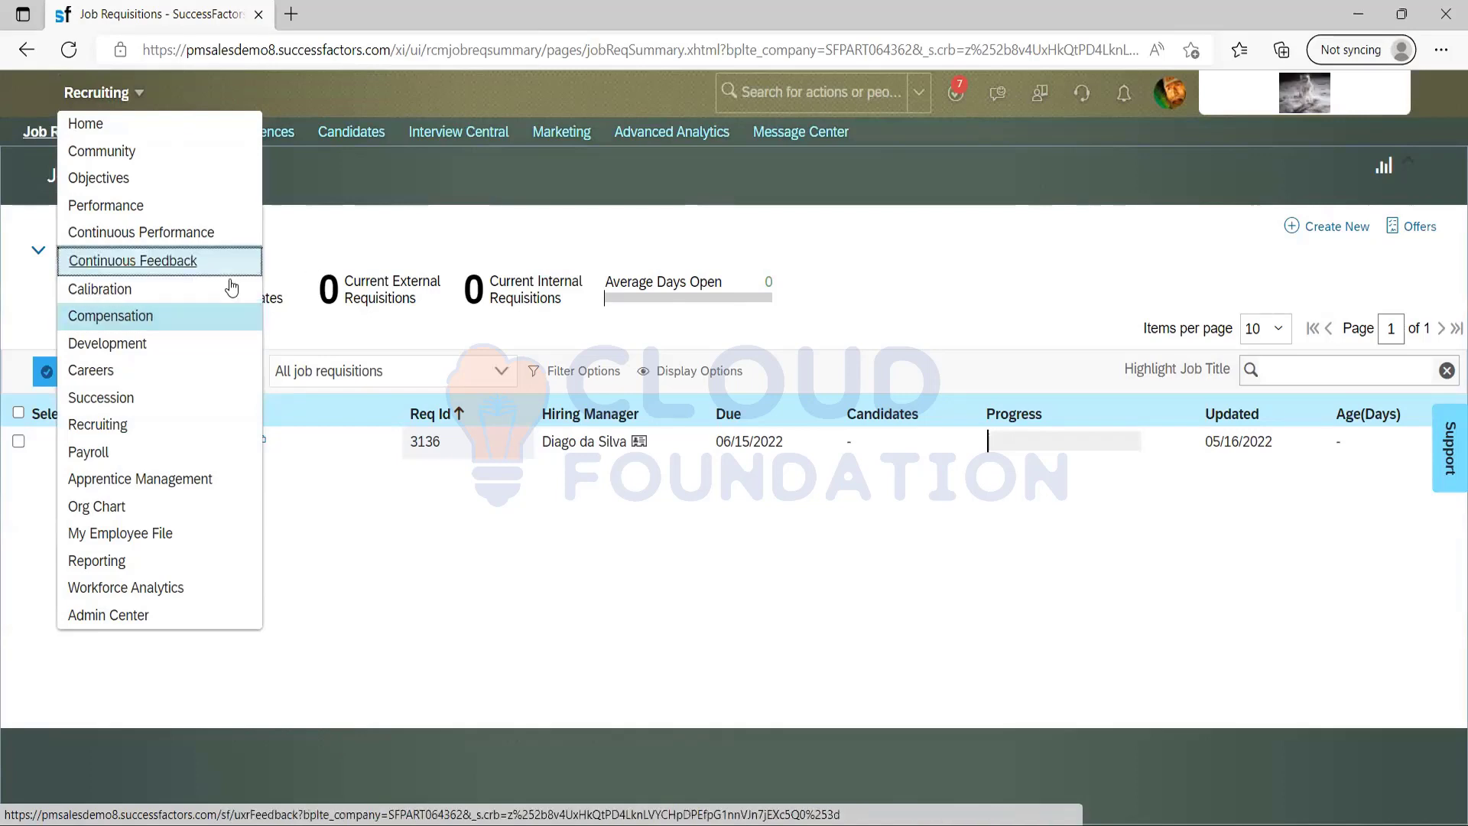
pyautogui.click(115, 427)
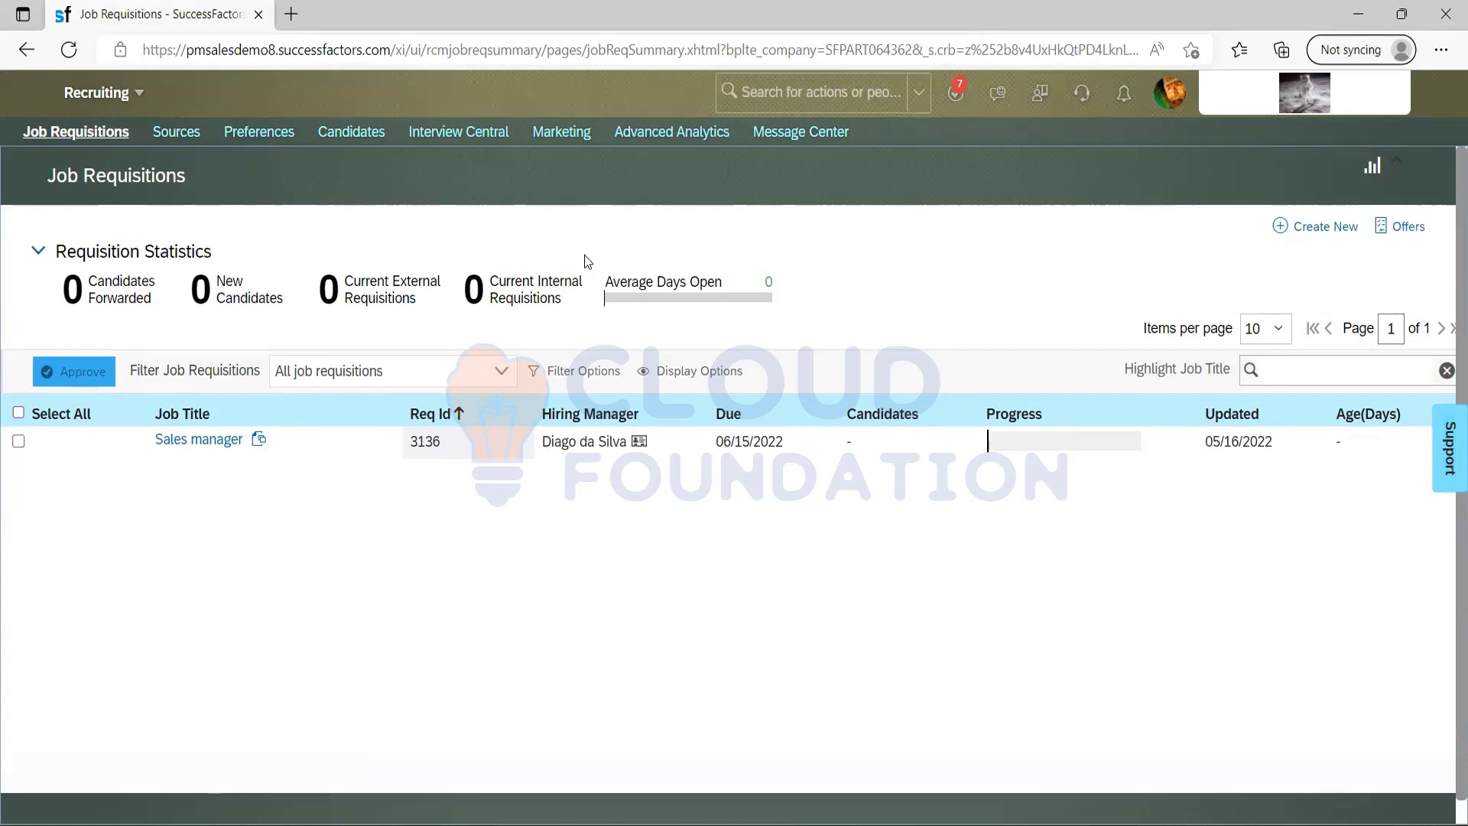
# Open the Admin Center and look over its dashboard tiles, from Data Subject Information through Integration Center.
pyautogui.click(783, 99)
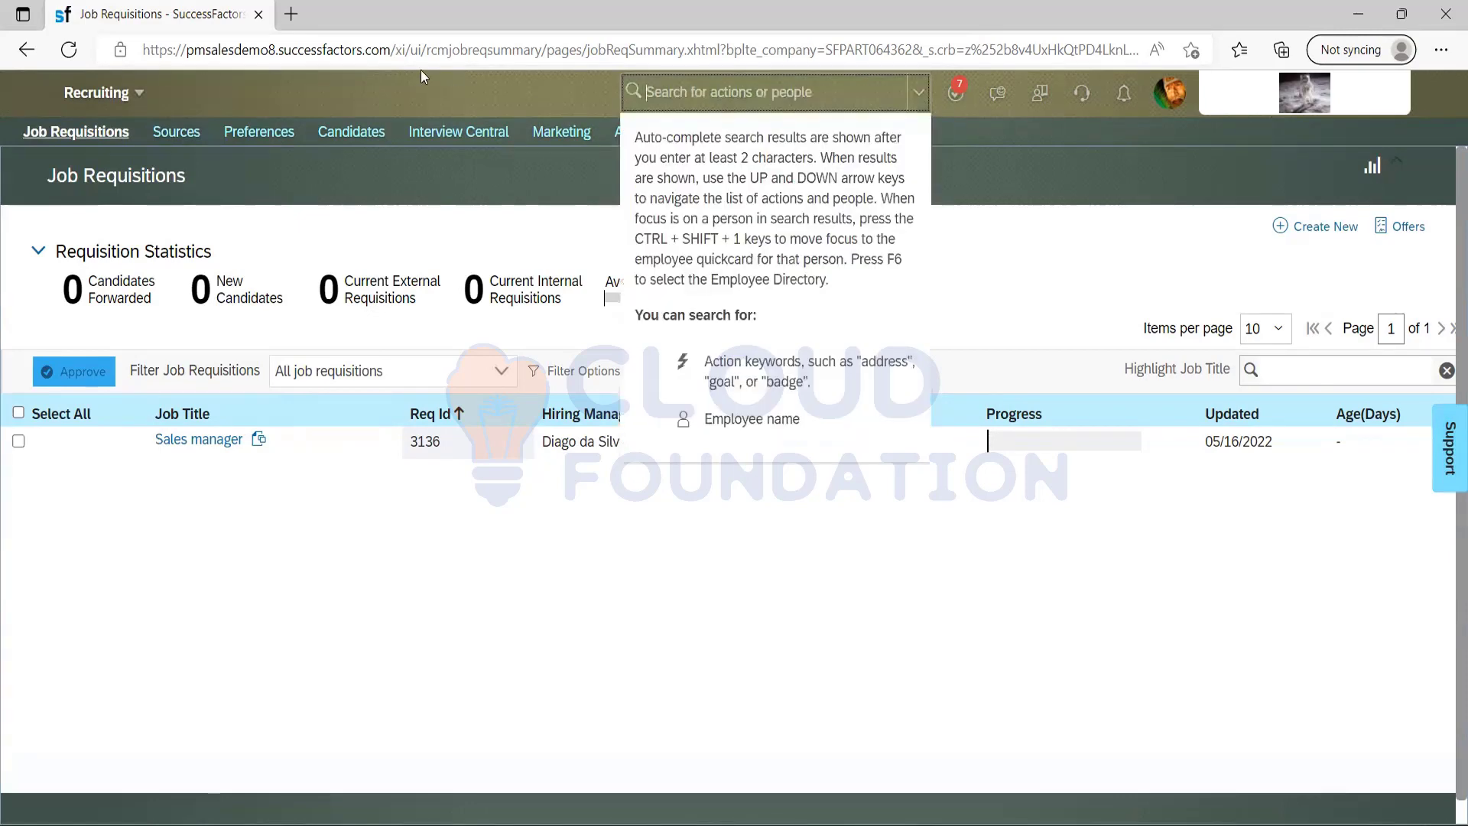
pyautogui.click(134, 107)
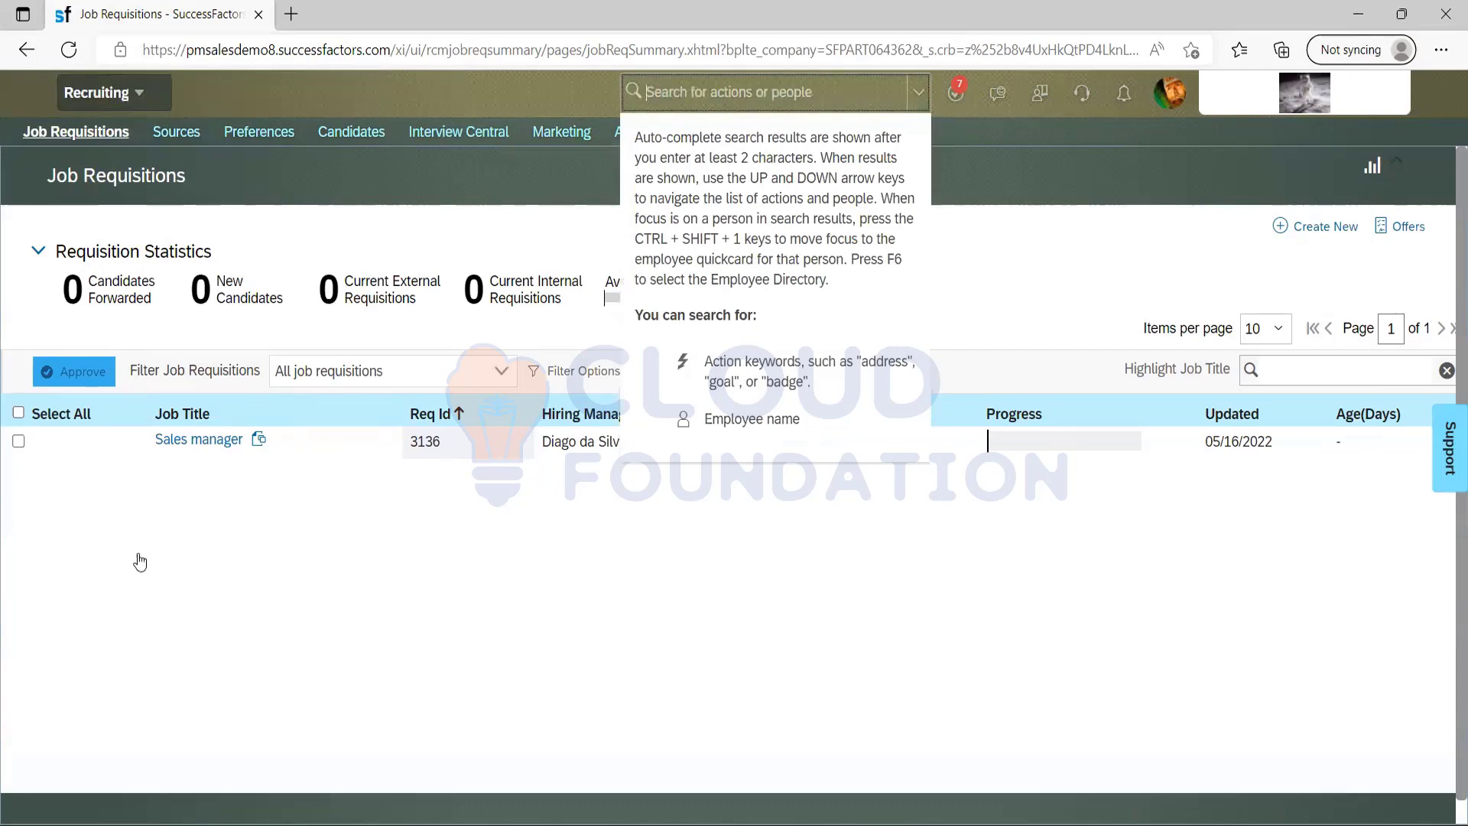
pyautogui.click(134, 612)
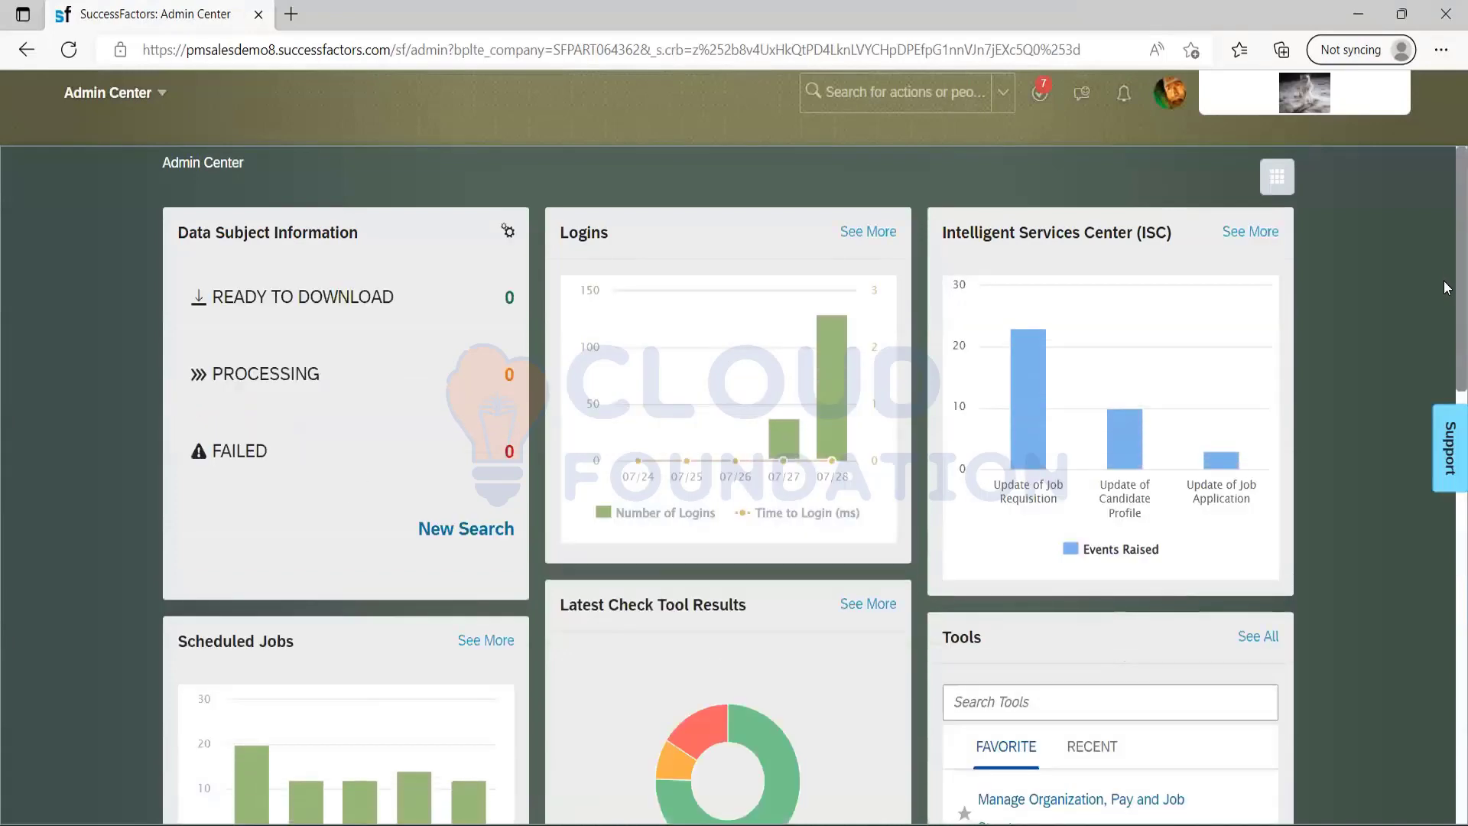
pyautogui.scroll(-5, 1441, 367)
pyautogui.scroll(-7, 1433, 466)
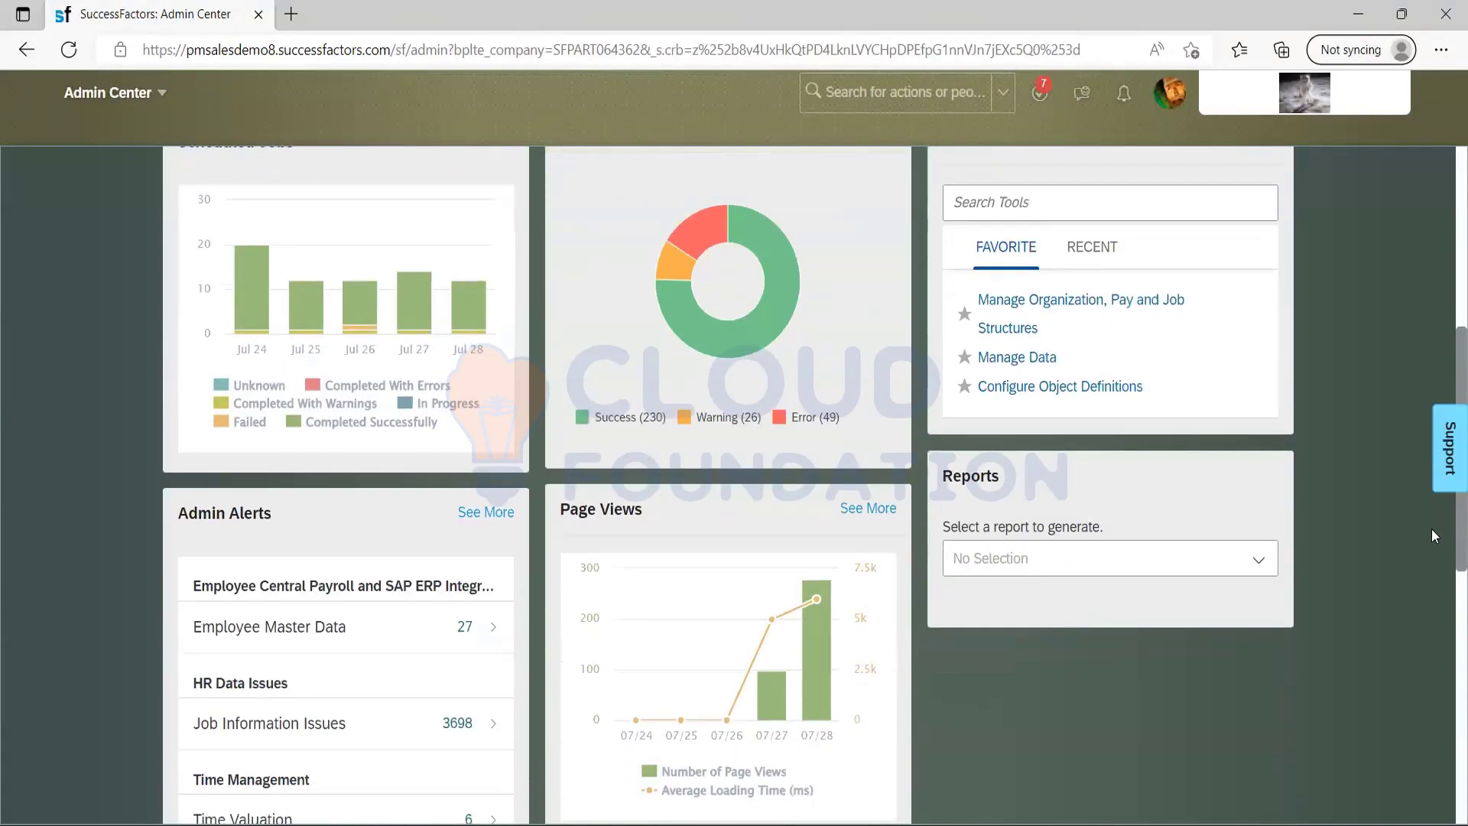
pyautogui.scroll(-3, 1419, 673)
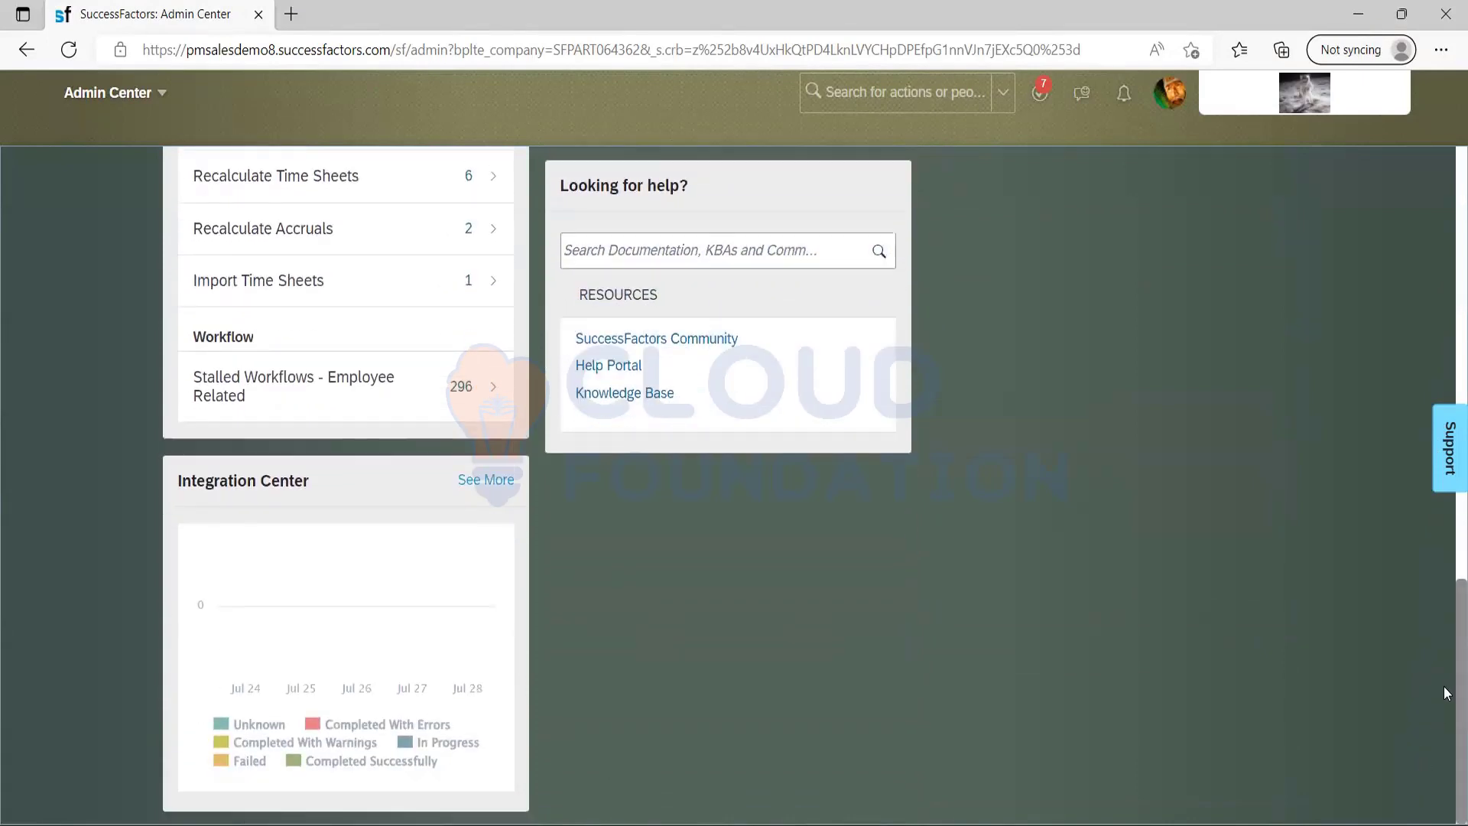
pyautogui.scroll(11, 1448, 742)
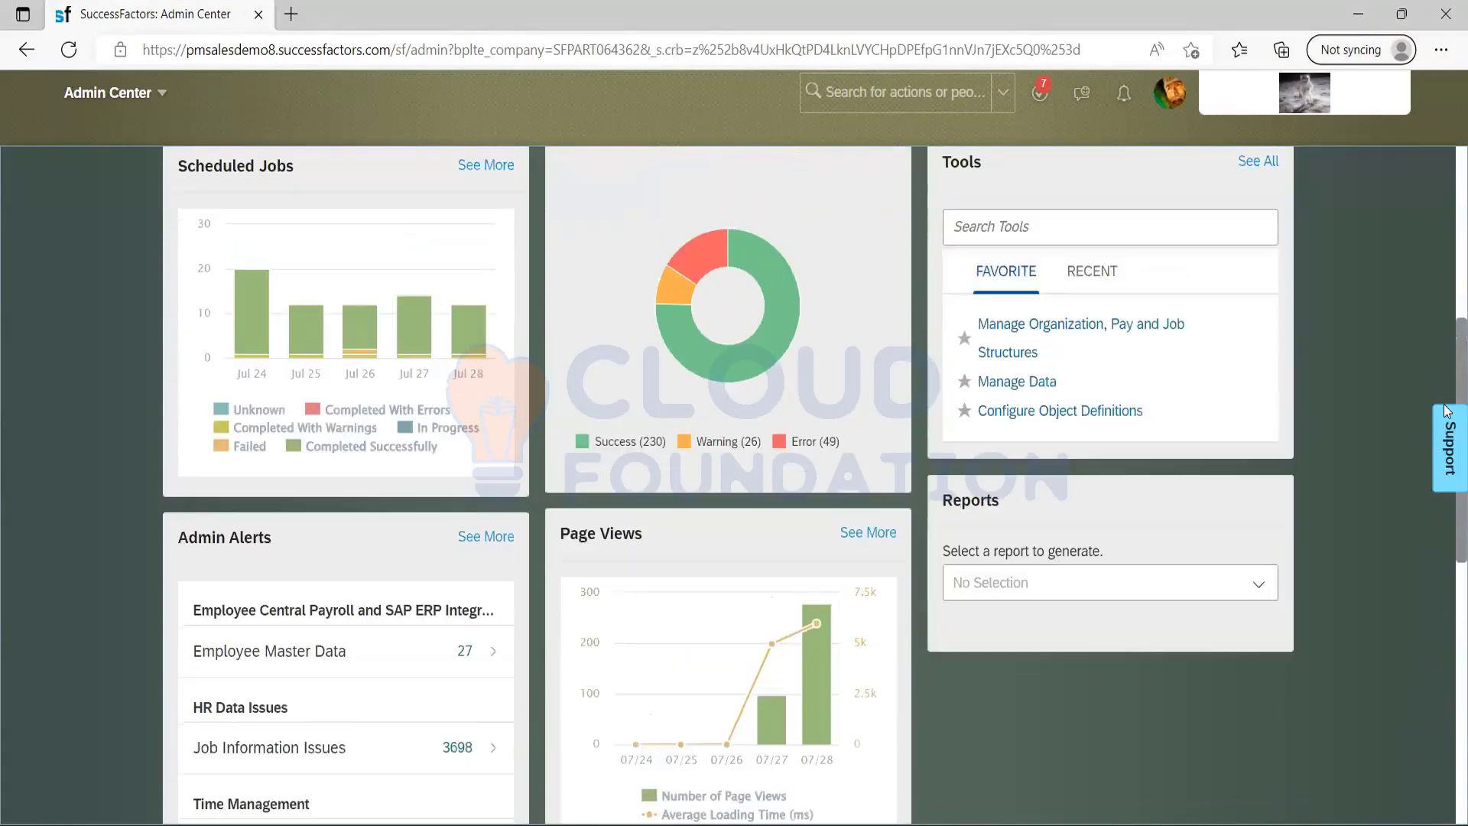
pyautogui.scroll(5, 1447, 399)
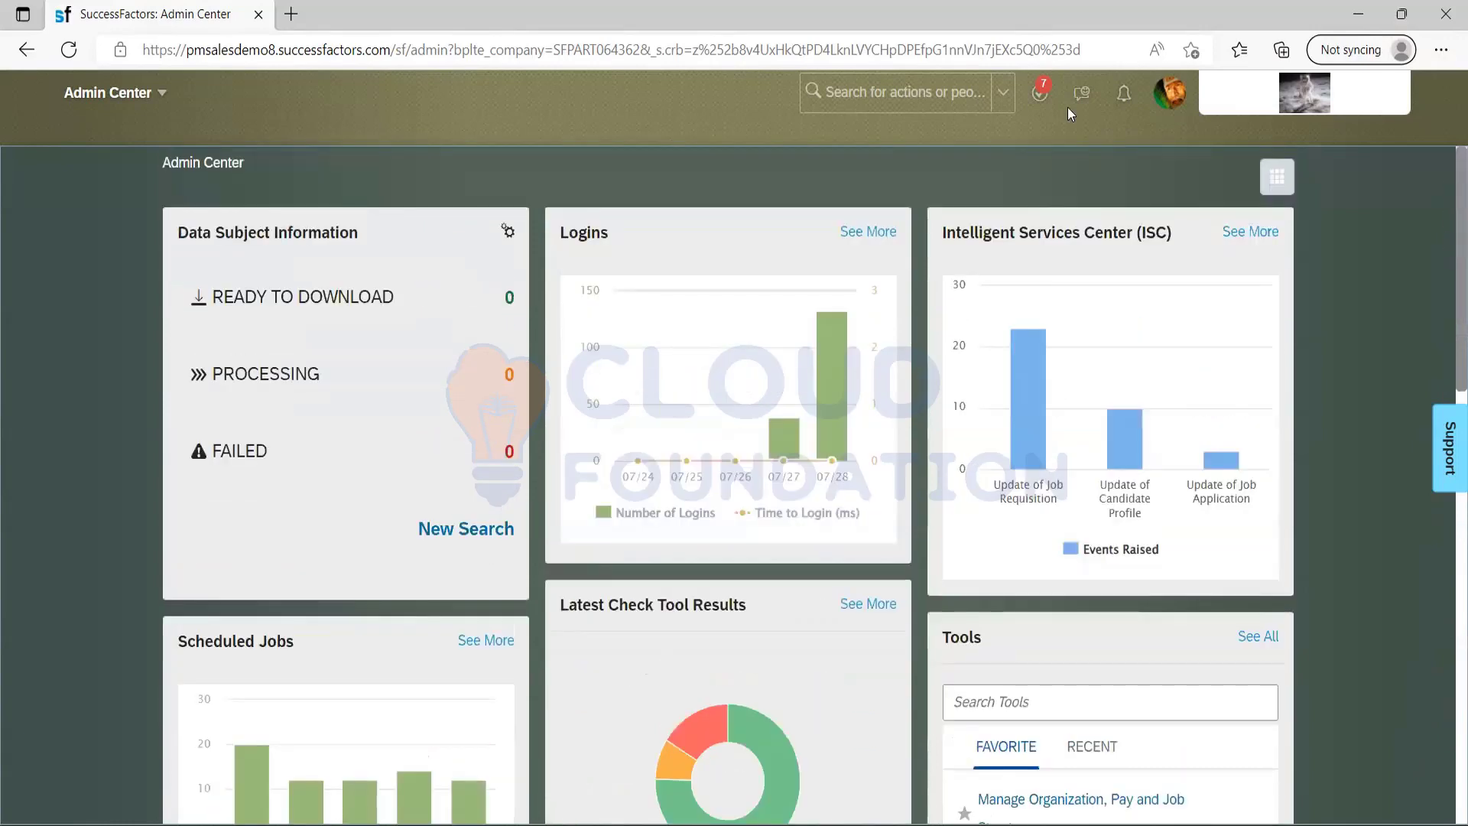
# Search the actions for "manage permission role" and open Manage Permission Roles.
pyautogui.click(864, 90)
pyautogui.write('manage perm')
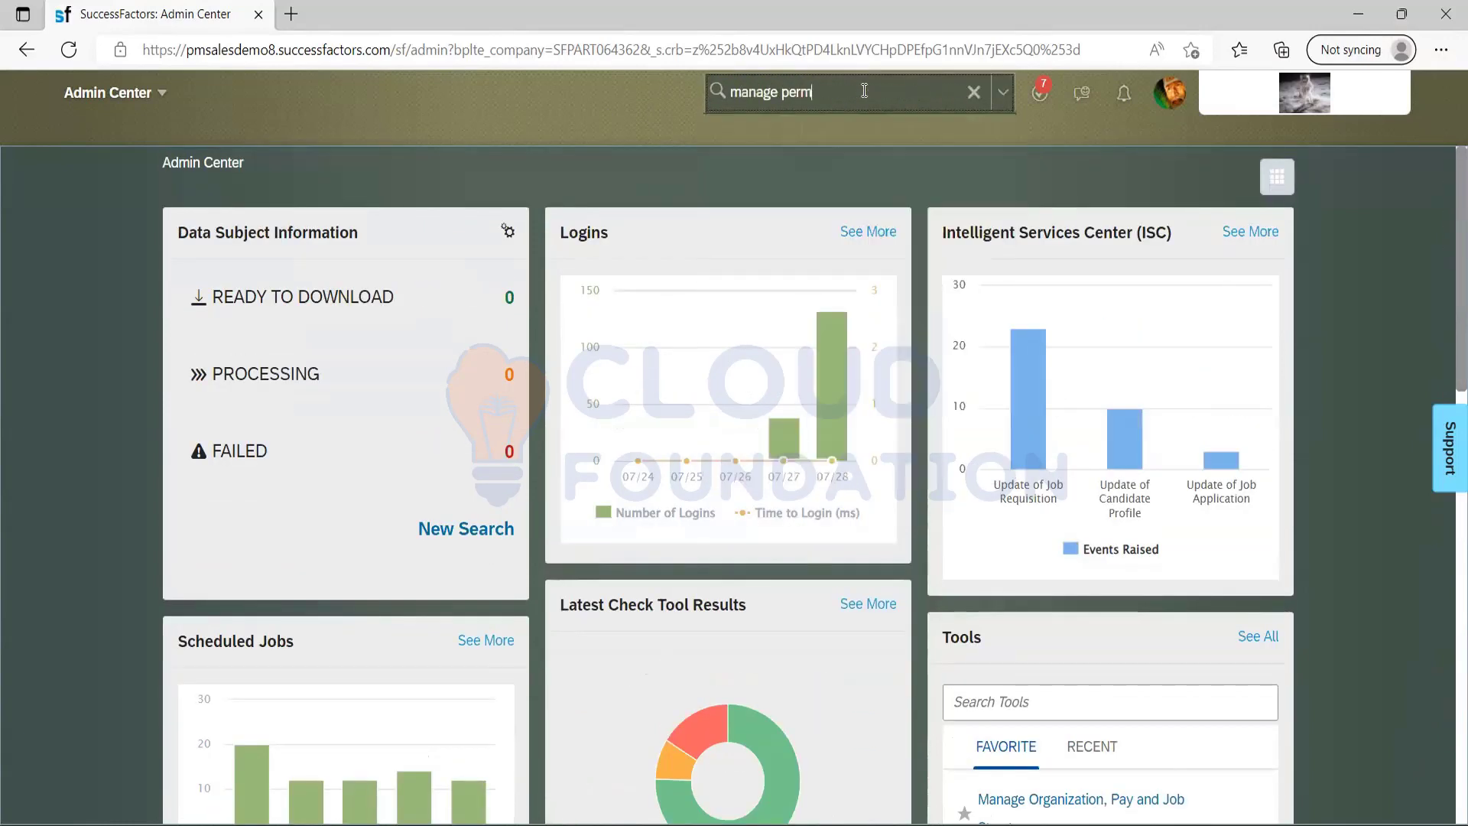
pyautogui.write('ission role')
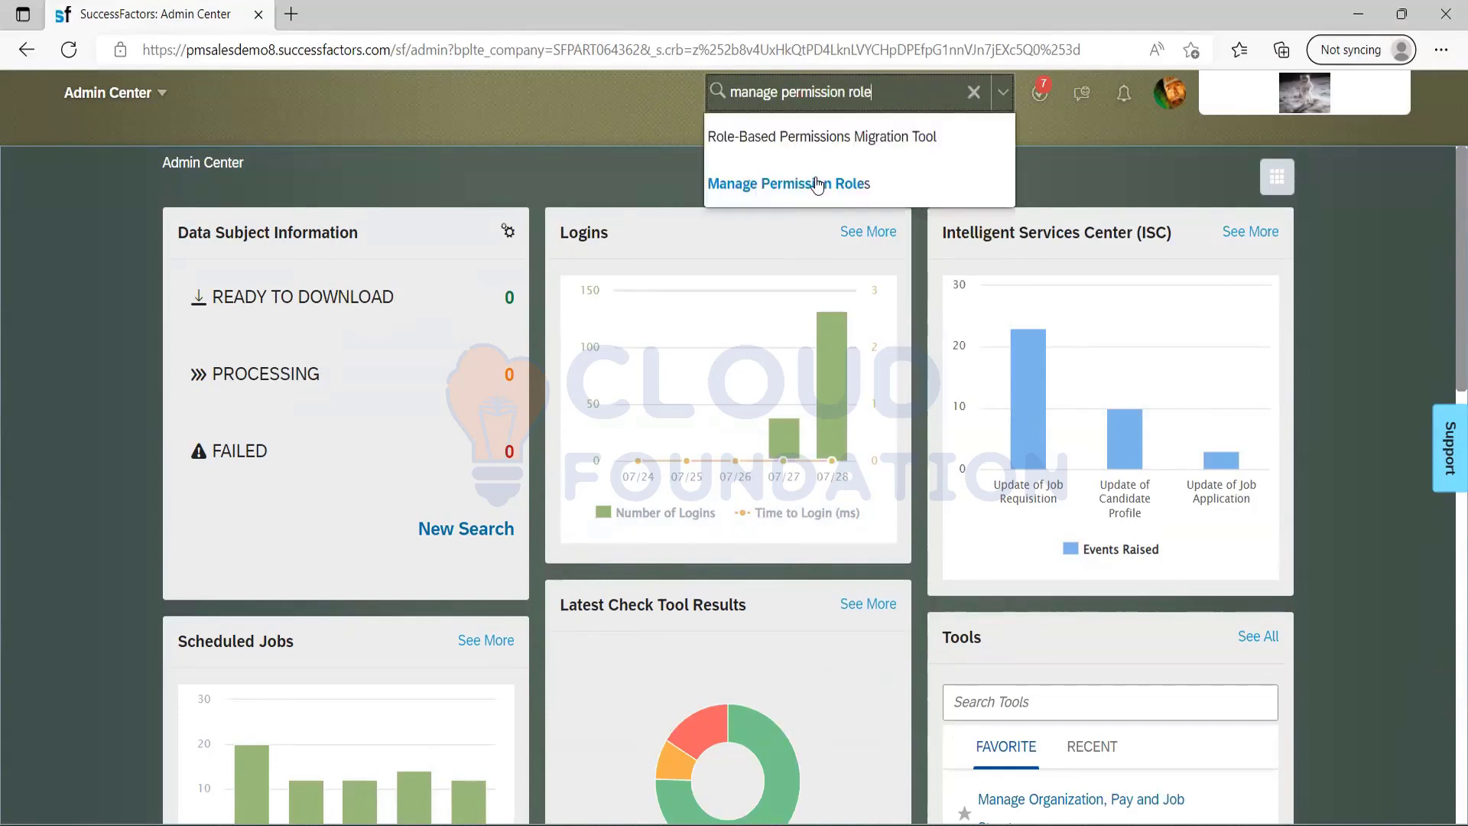
pyautogui.click(815, 183)
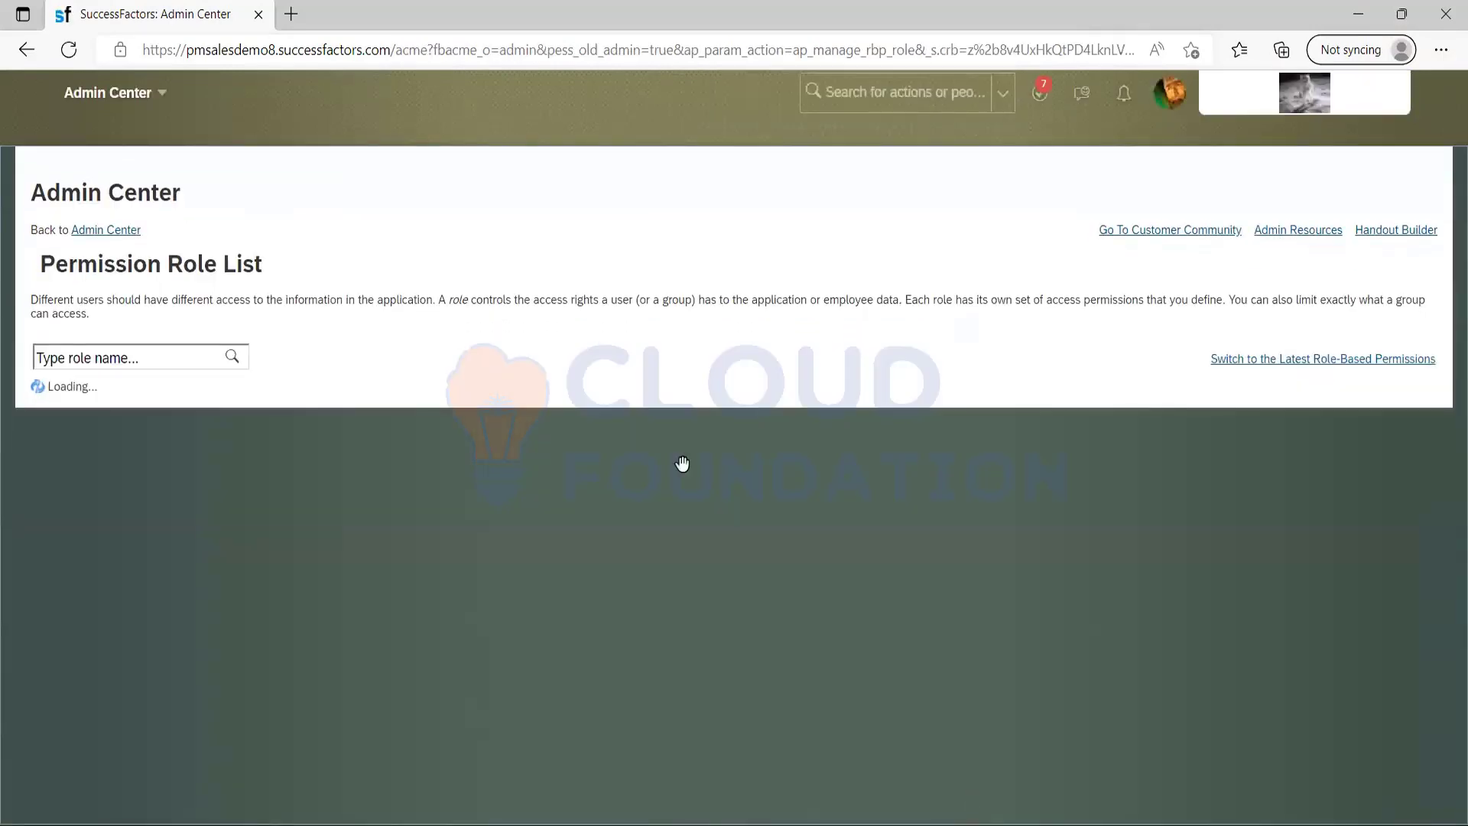
# Switch to the PDF guide in Acrobat Reader and search it for "superadmin".
pyautogui.hotkey('alt', 'Tab')
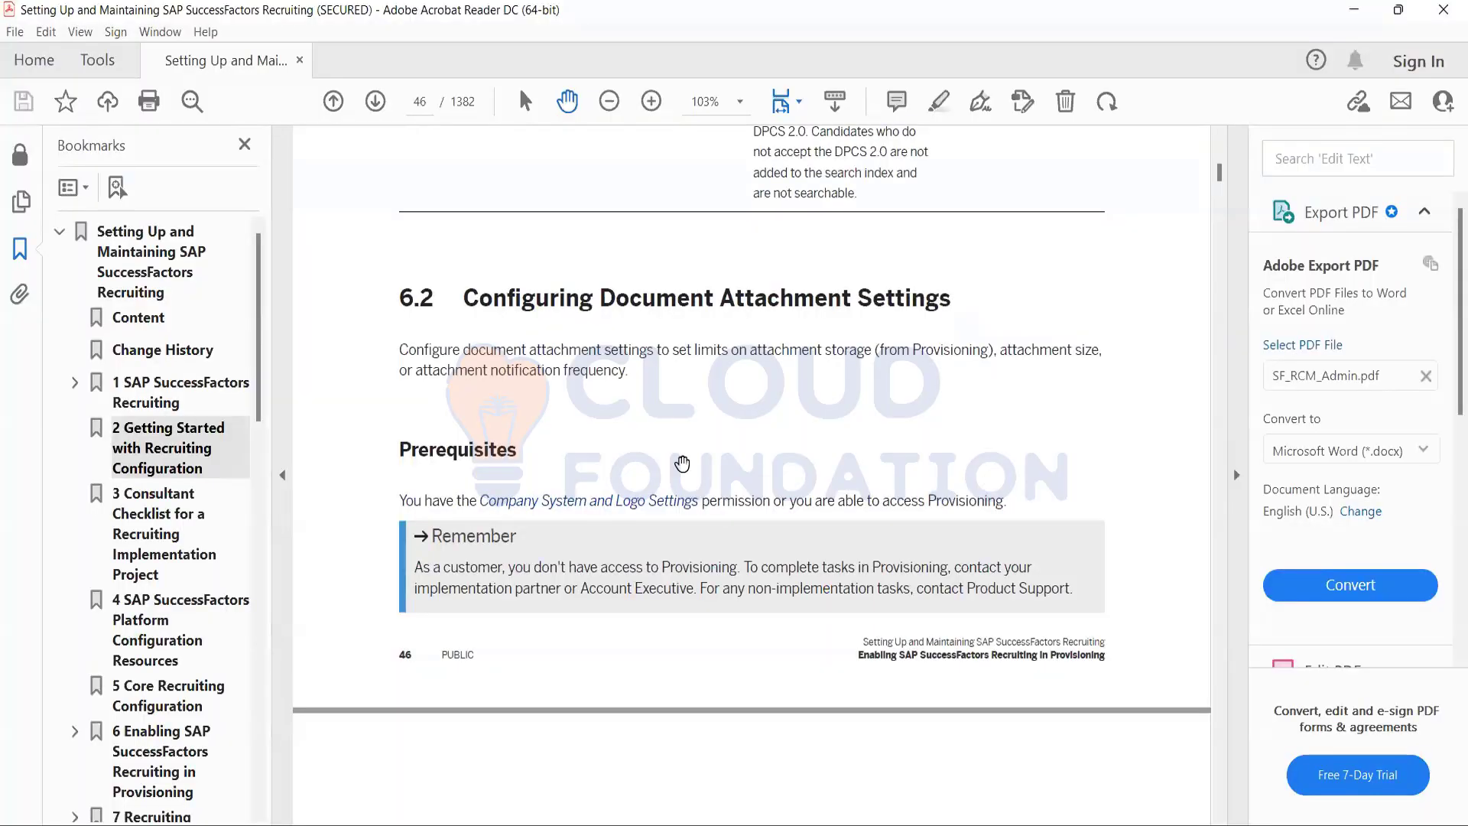
pyautogui.hotkey('ctrl', 'f')
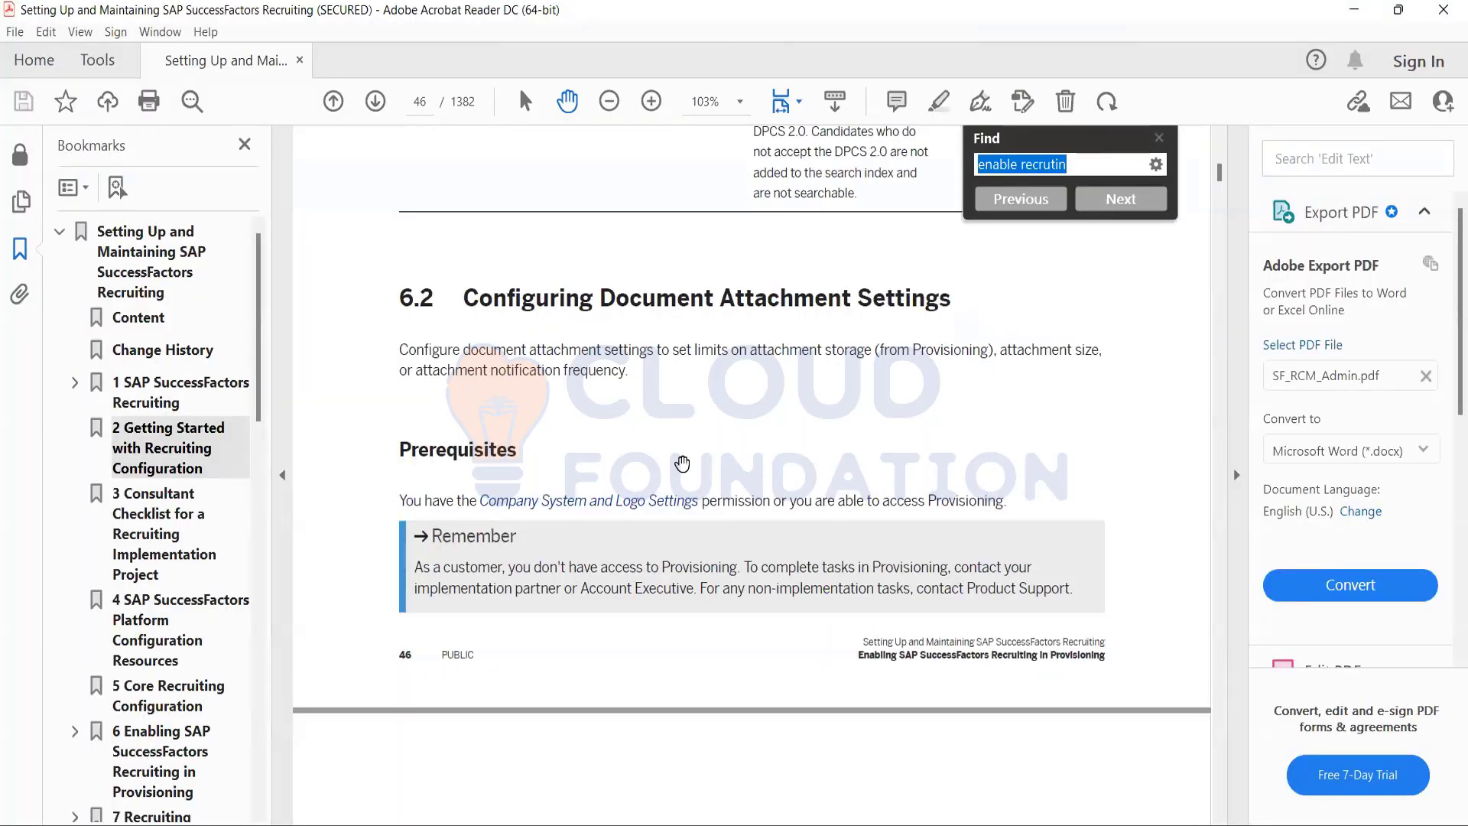
pyautogui.write('sup')
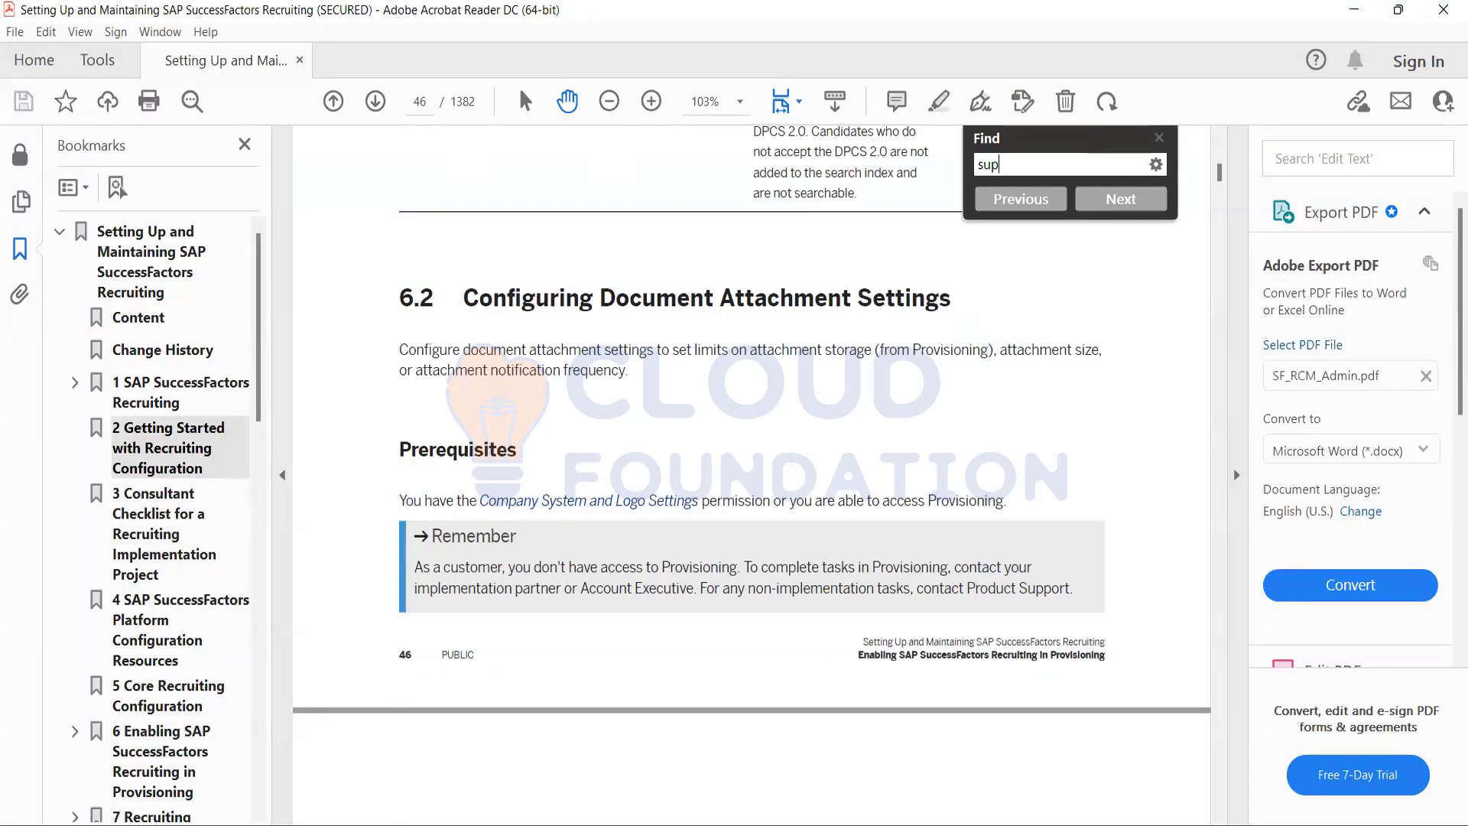
pyautogui.write('eradmin')
pyautogui.press('Return')
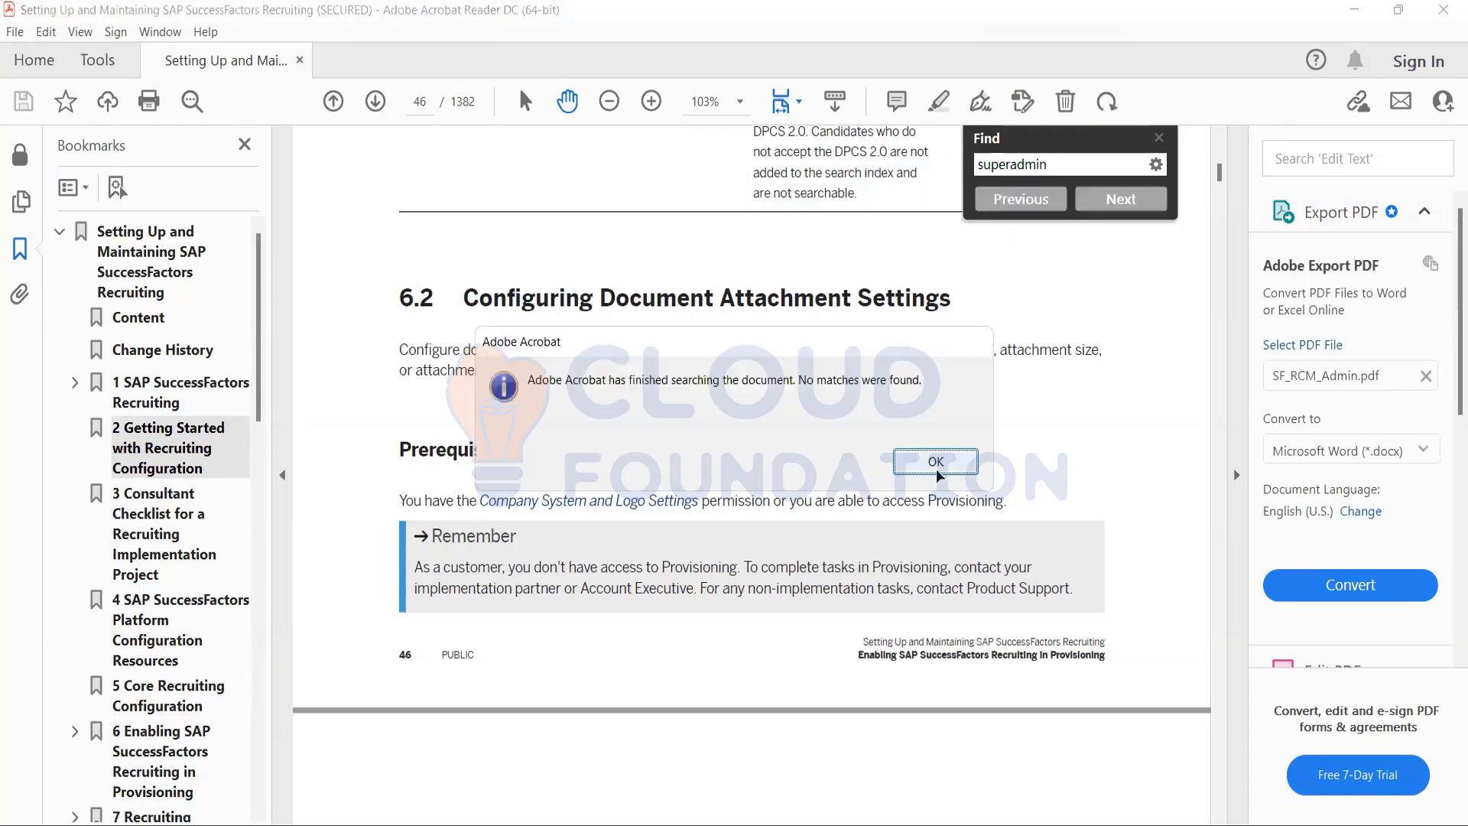
pyautogui.click(936, 462)
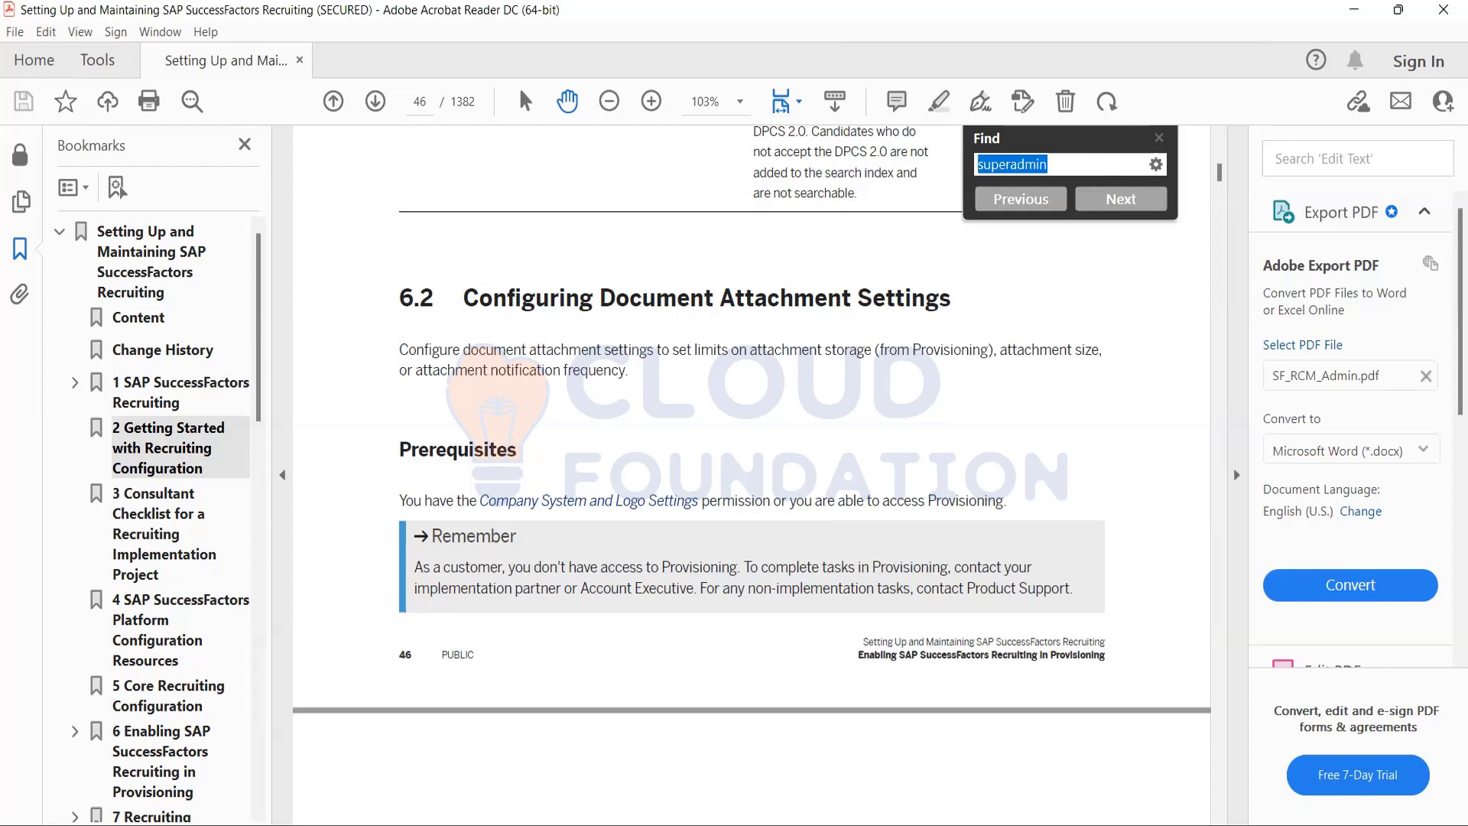
# Switch to the Notepad notes and add the line "company settings" below the existing steps.
pyautogui.hotkey('alt', 'Tab')
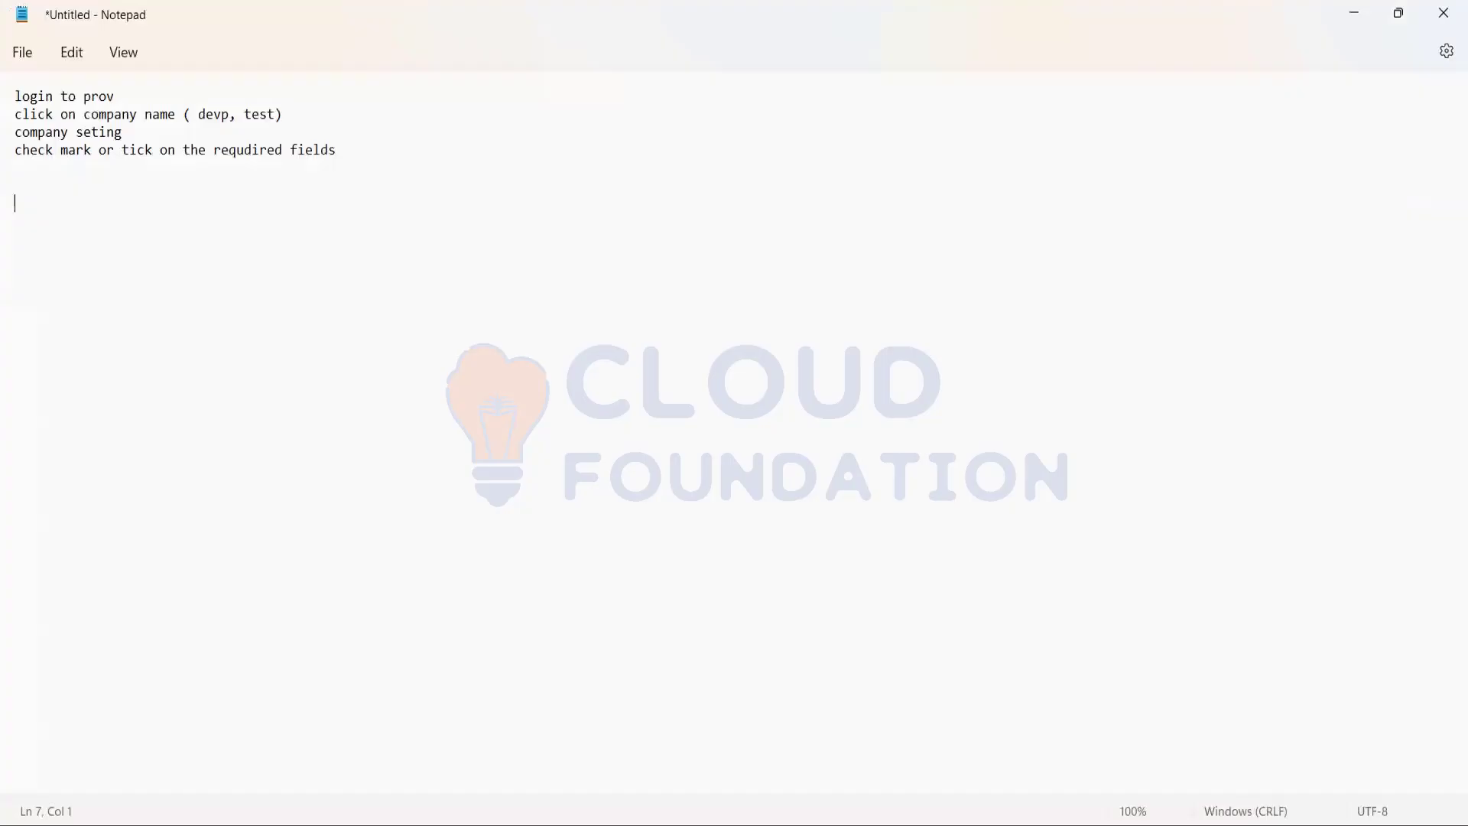
pyautogui.write('company s')
pyautogui.write('et')
pyautogui.press('BackSpace')
pyautogui.write('tting')
pyautogui.write('s ')
pyautogui.write('super admin')
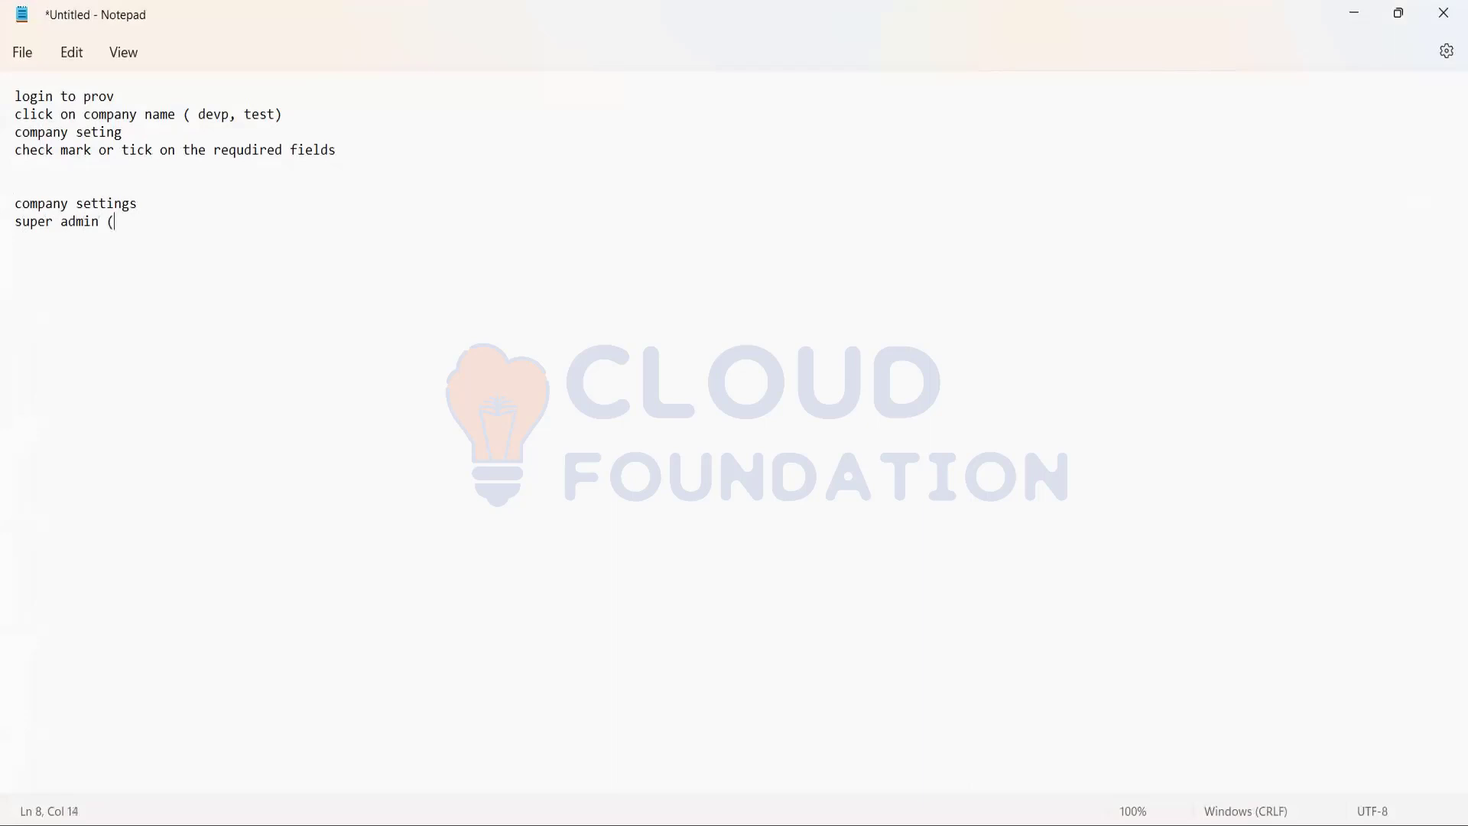
pyautogui.write(' (first d')
# Add the line "super admin (first name last name, email id)" under the company settings note.
pyautogui.press('BackSpace')
pyautogui.write('name last name, email id')
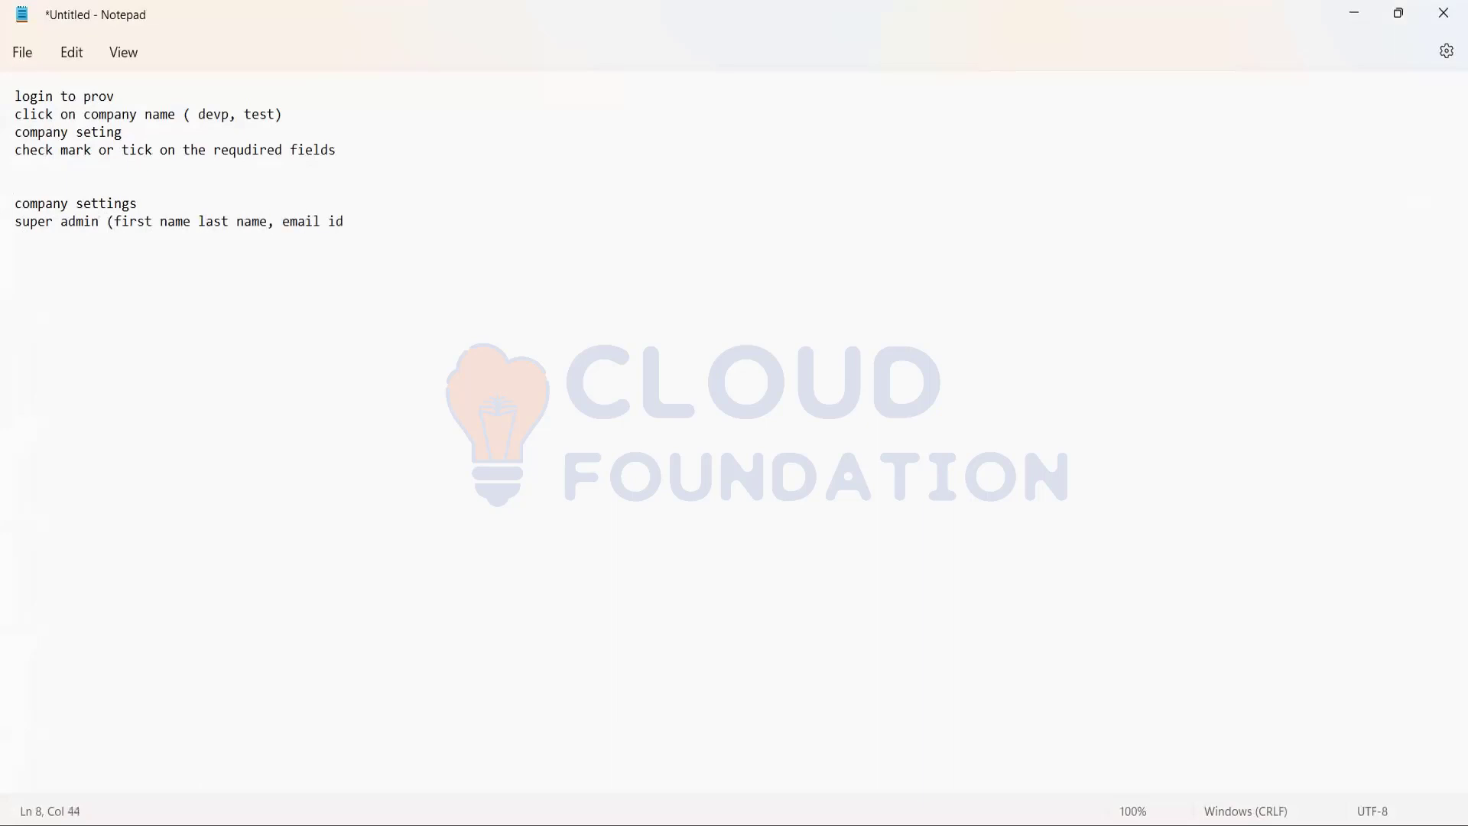
pyautogui.write(')')
pyautogui.write('email')
pyautogui.write(' login')
pyautogui.write('credential')
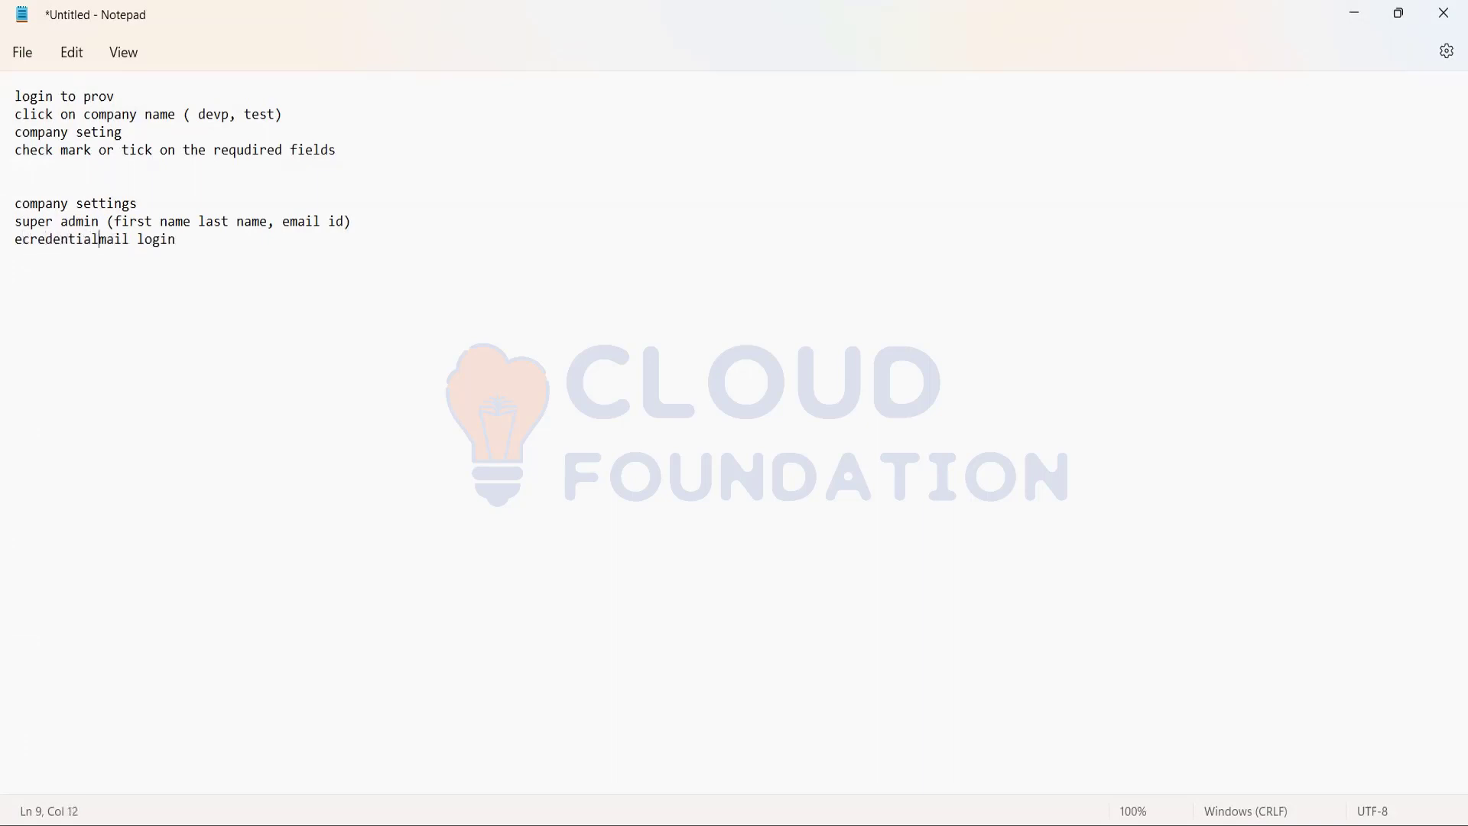
pyautogui.press('BackSpace')
pyautogui.press('BackSpace')
pyautogui.press('BackSpace')
pyautogui.press('BackSpace')
pyautogui.press('BackSpace')
pyautogui.press('BackSpace')
pyautogui.press('BackSpace')
pyautogui.press('BackSpace')
pyautogui.press('BackSpace')
pyautogui.press('BackSpace')
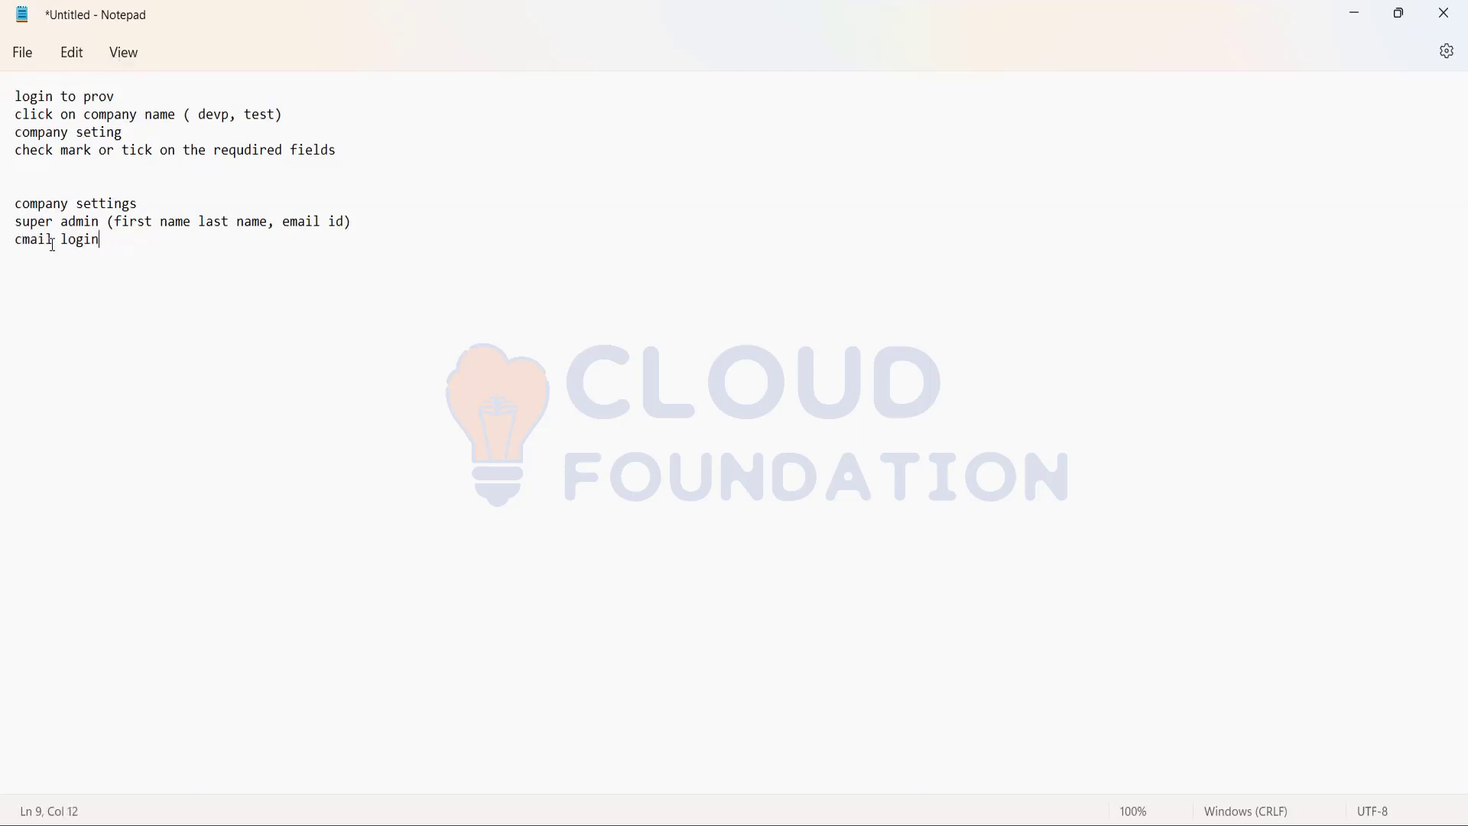
pyautogui.moveTo(102, 240); pyautogui.dragTo(7, 263)
pyautogui.press('BackSpace')
# Switch to the Permission Role List in the browser and search the roles for "rcm".
pyautogui.click(1357, 13)
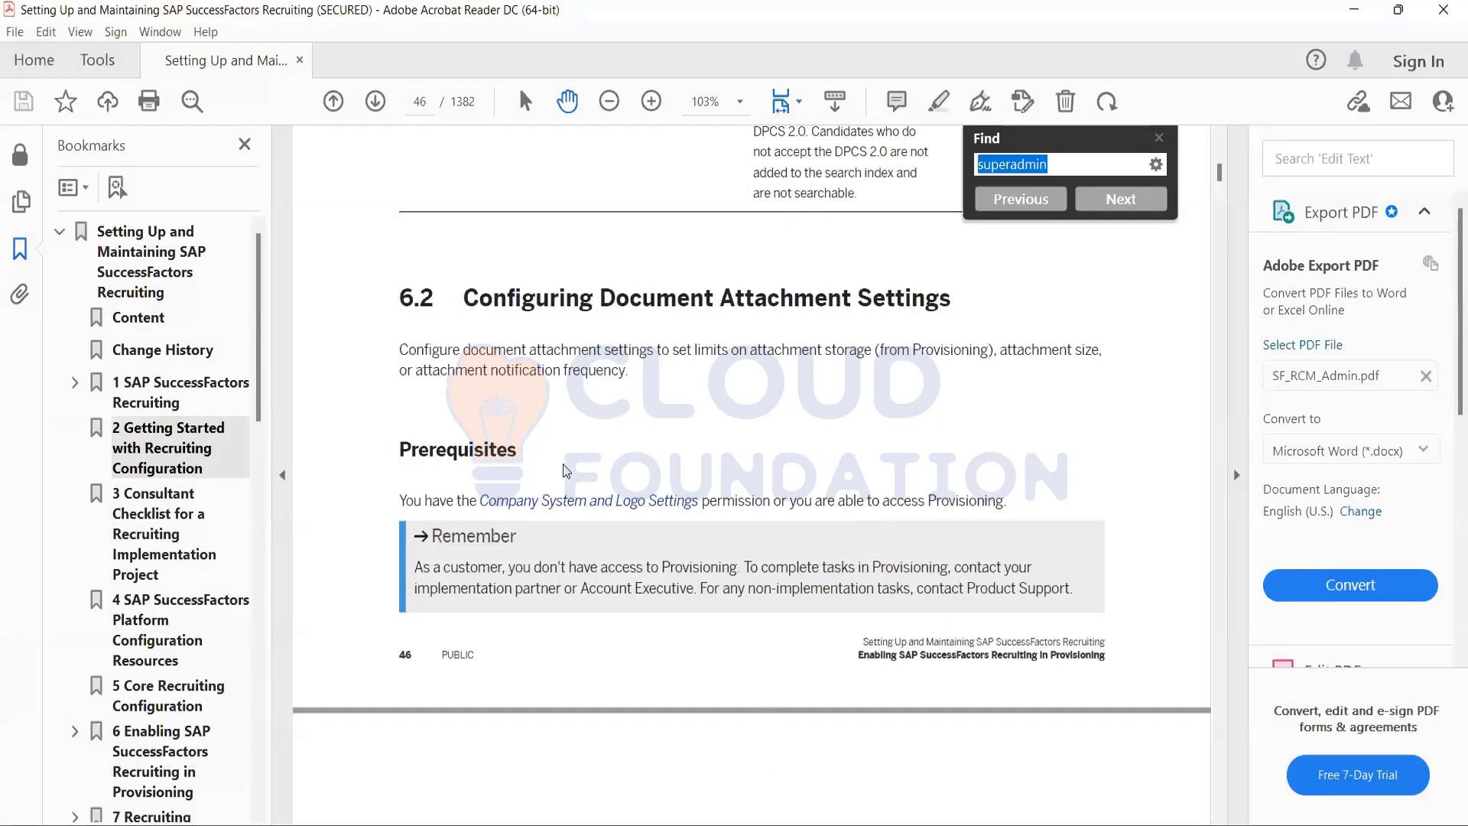
pyautogui.hotkey('alt', 'Tab')
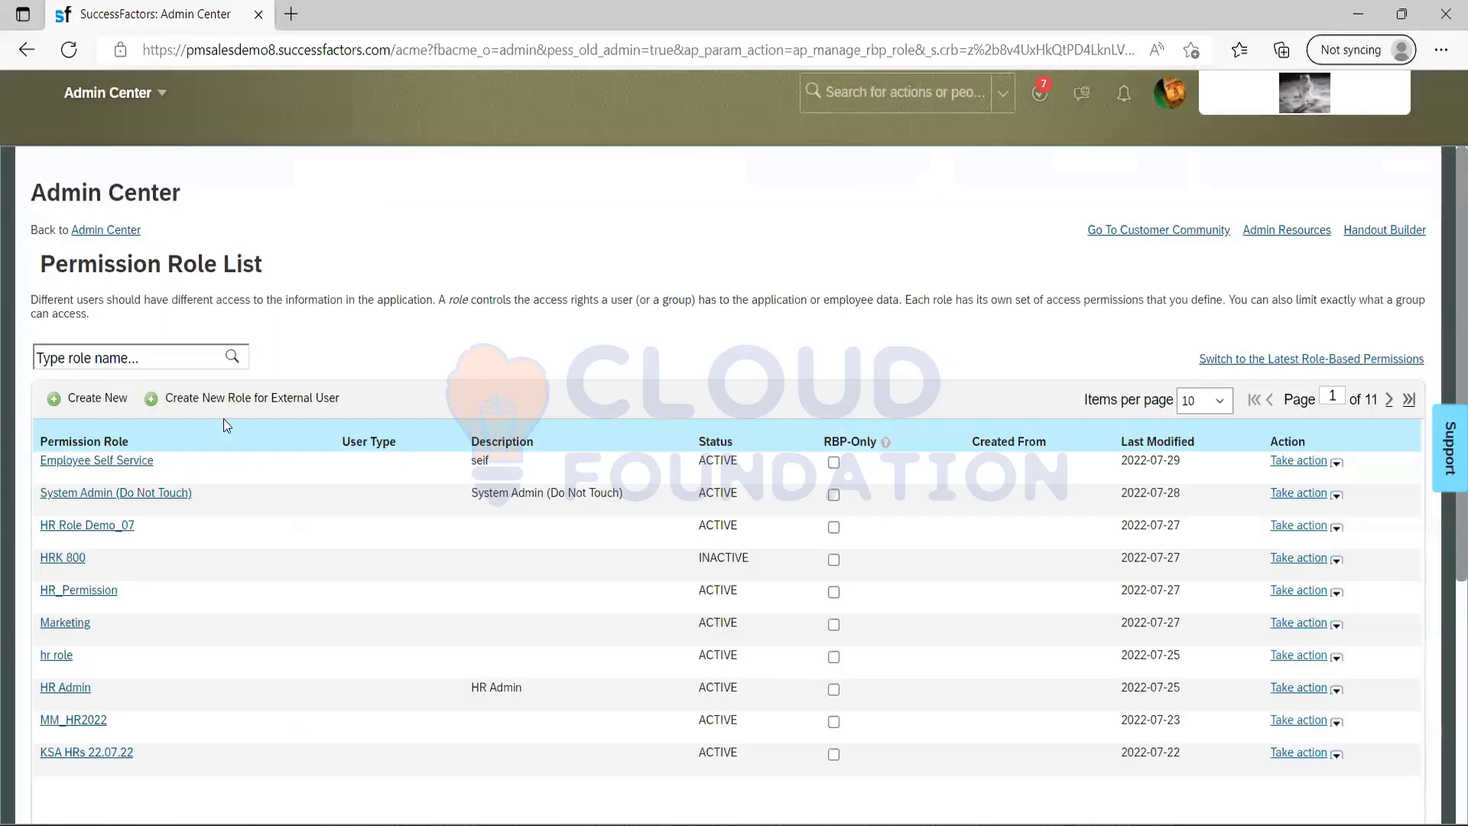
pyautogui.click(142, 360)
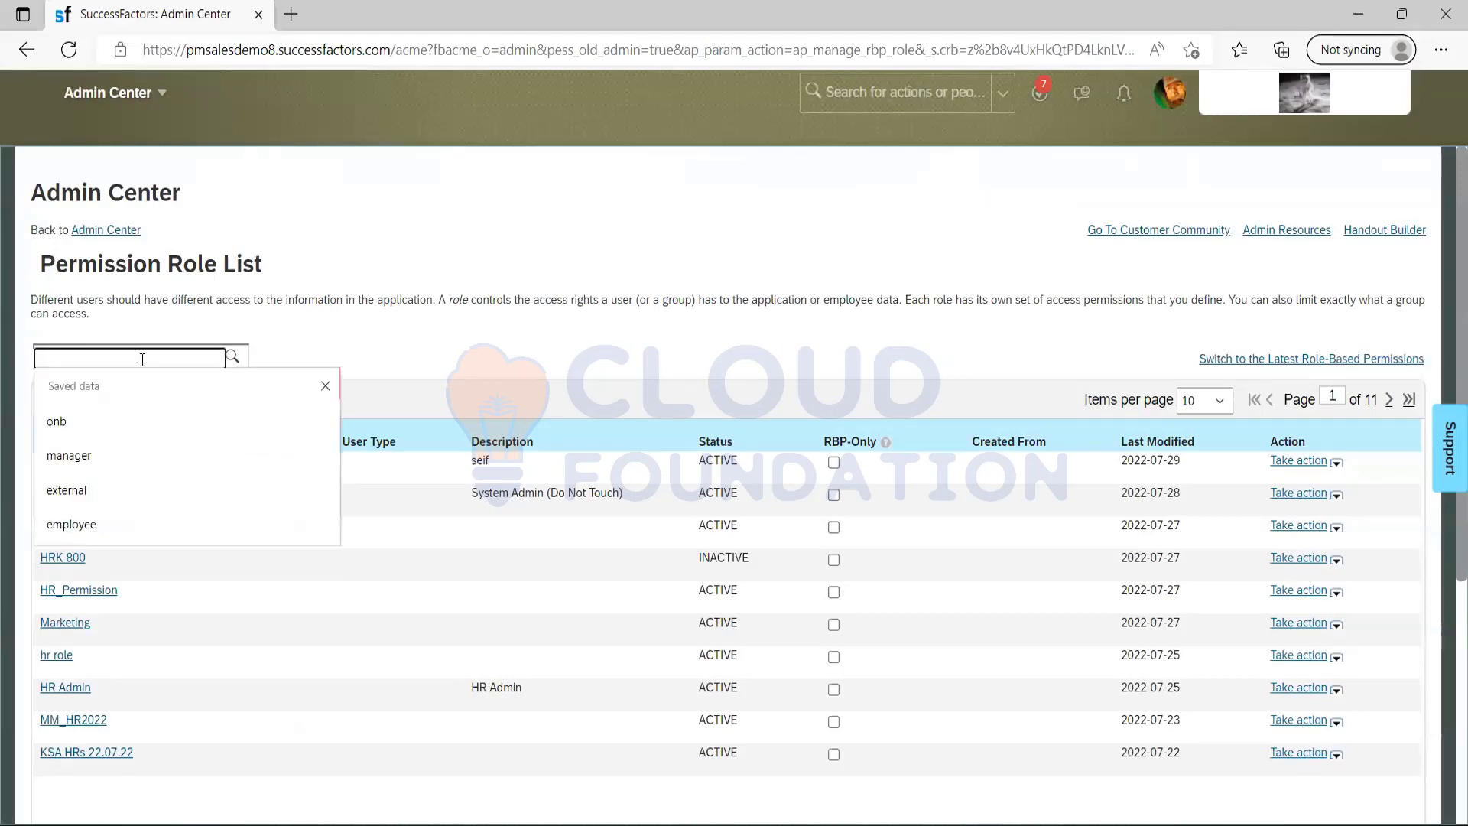
pyautogui.write('ecm')
pyautogui.press('BackSpace')
pyautogui.press('BackSpace')
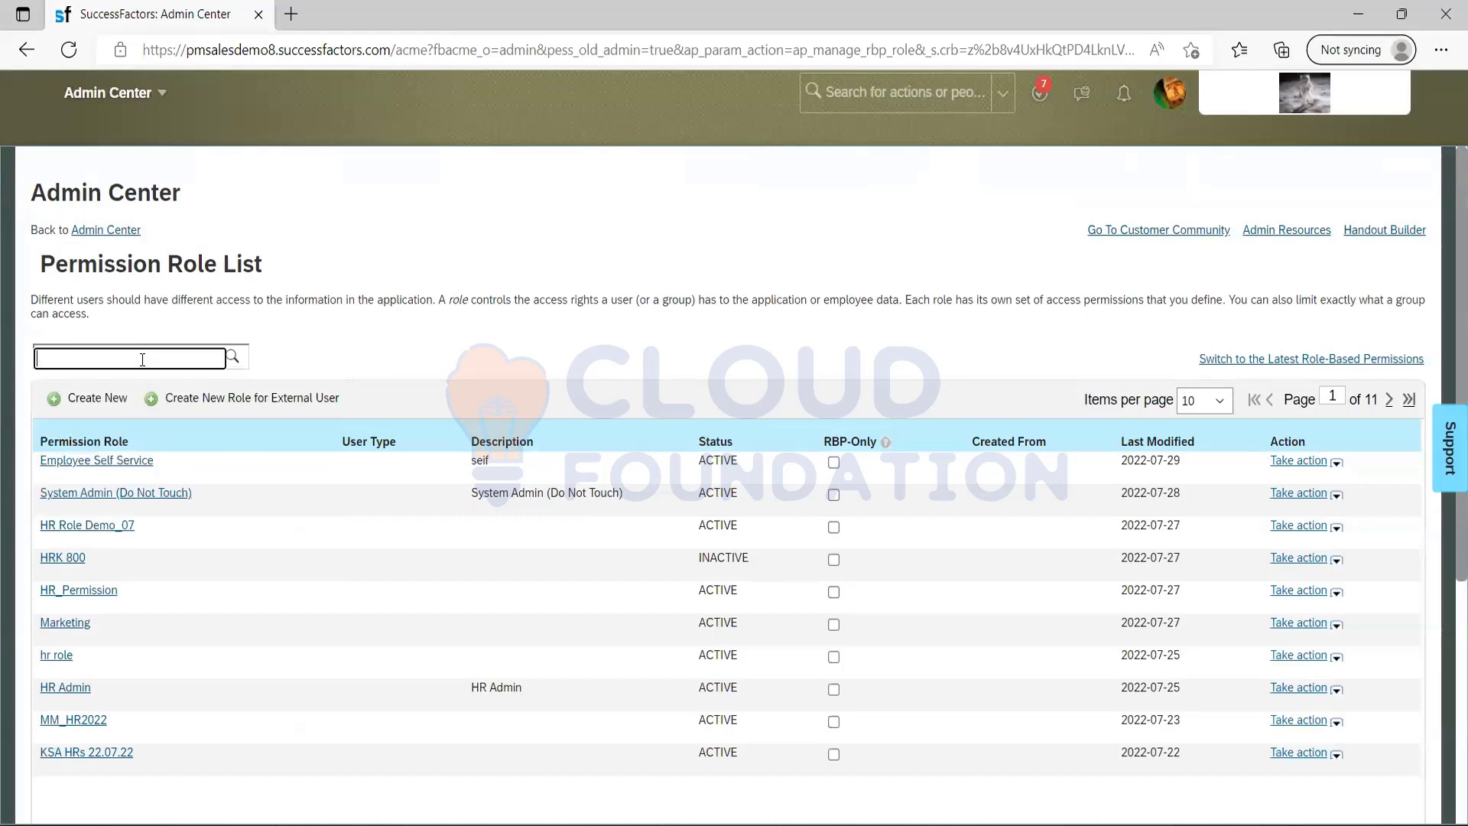
pyautogui.write('rcm')
pyautogui.press('Return')
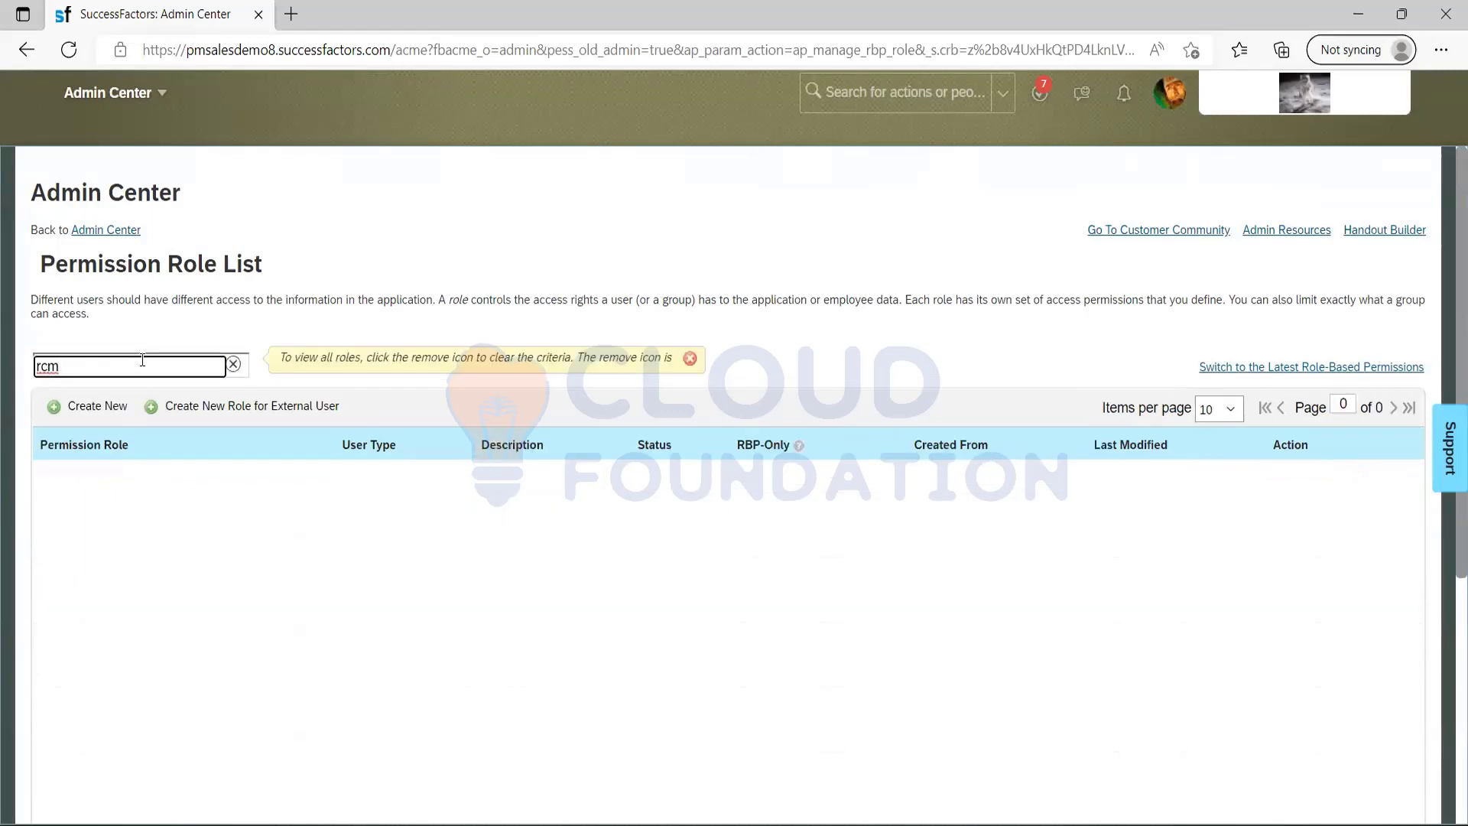
pyautogui.press('BackSpace')
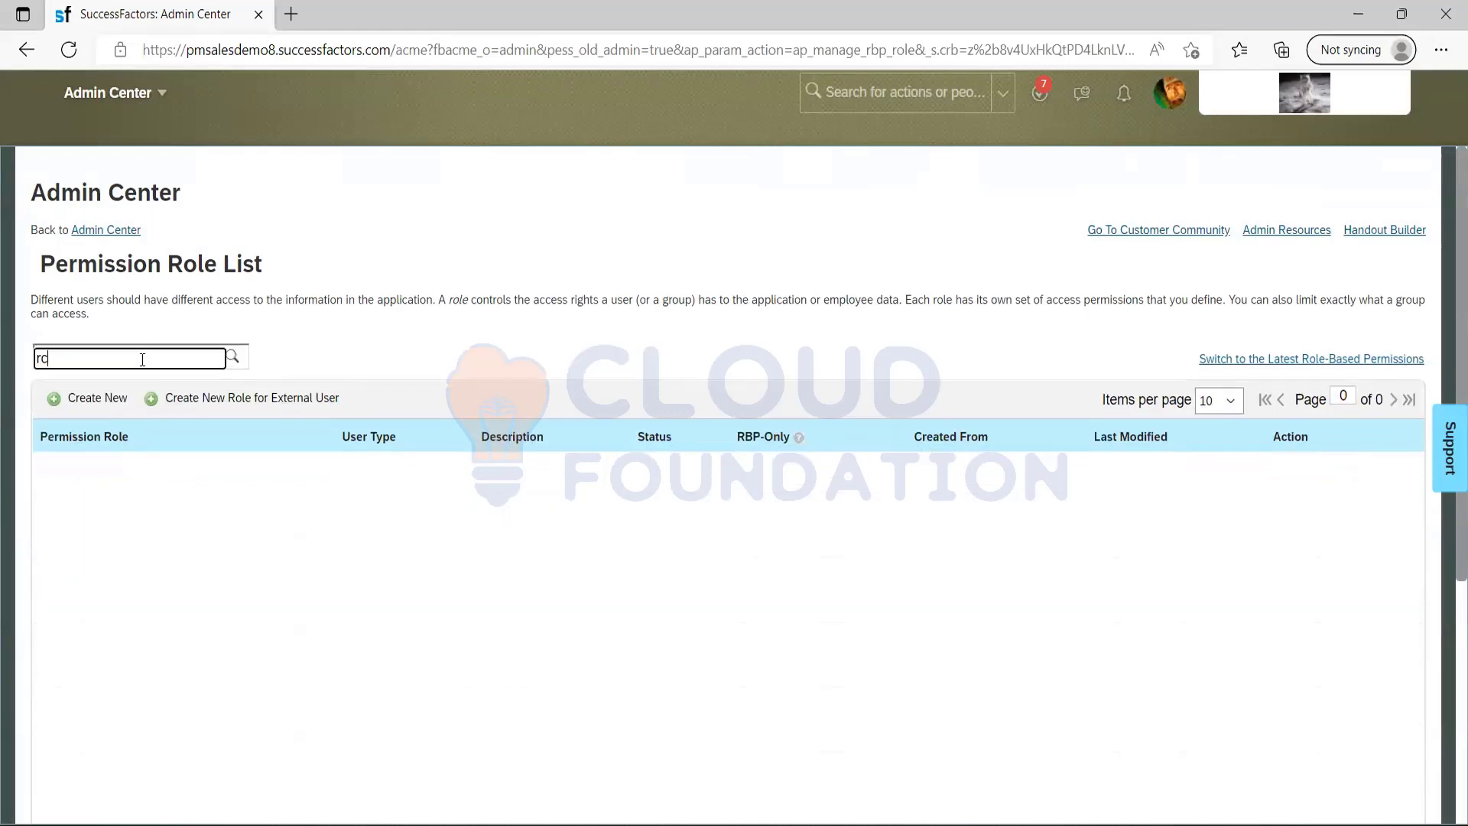
# Create a new permission role and enter "RCM superadmin" as its role name.
pyautogui.click(85, 411)
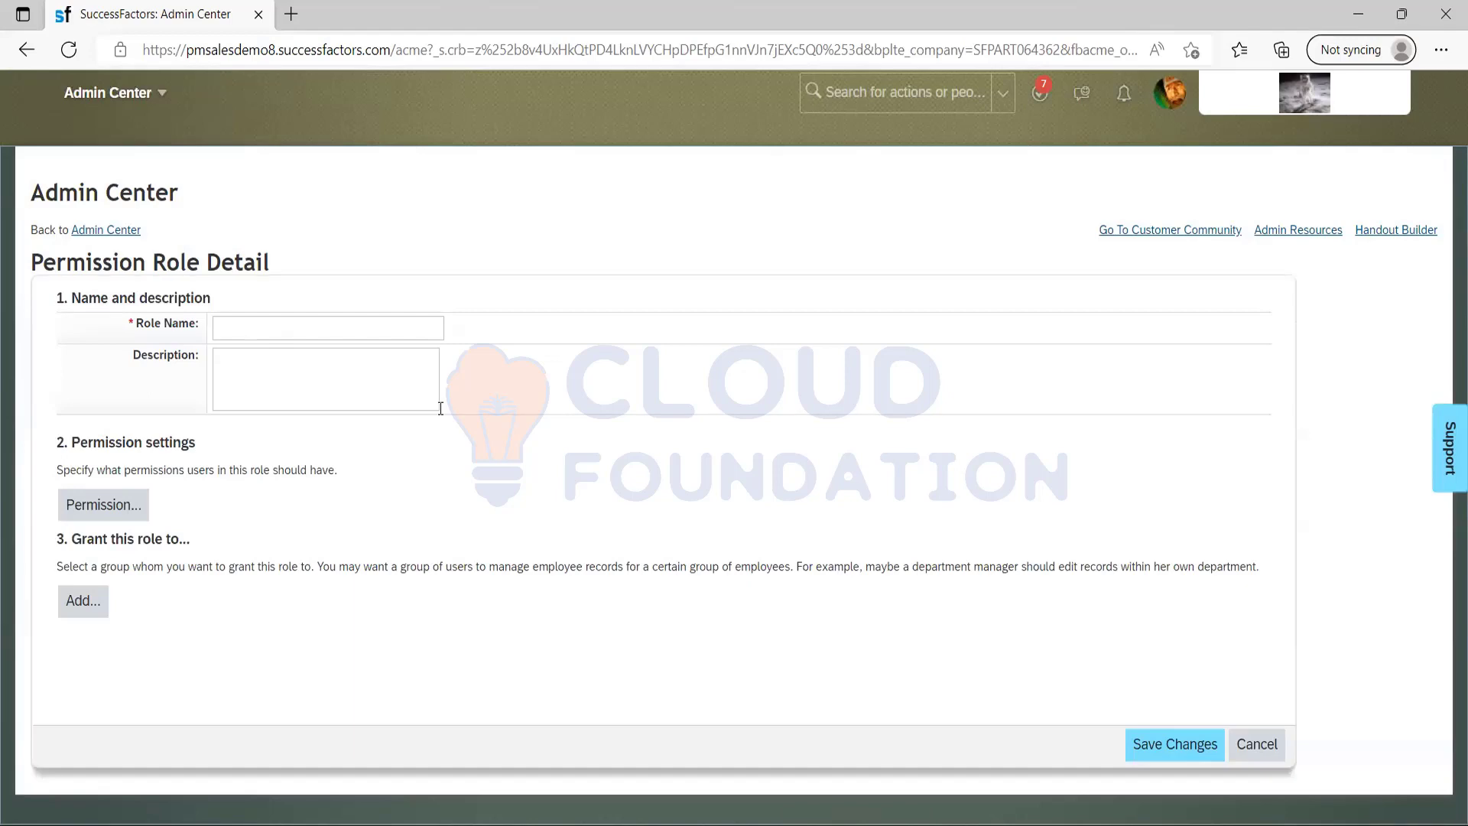
pyautogui.click(234, 338)
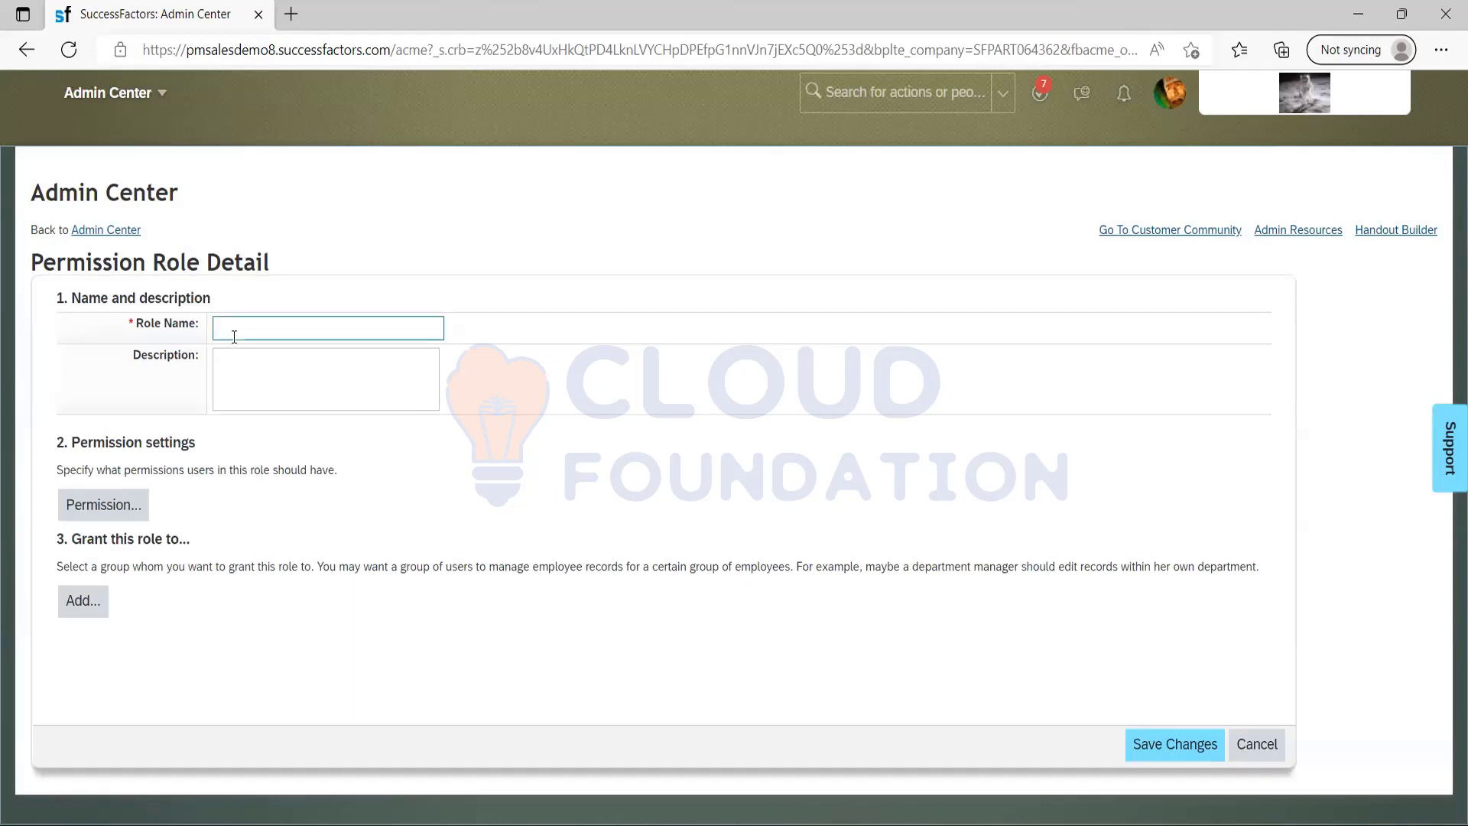
pyautogui.write('RCM superadmin')
# In the role's permission settings, enable User Login, Live Profile Access and Permission to Create Forms under General User Permission.
pyautogui.click(113, 505)
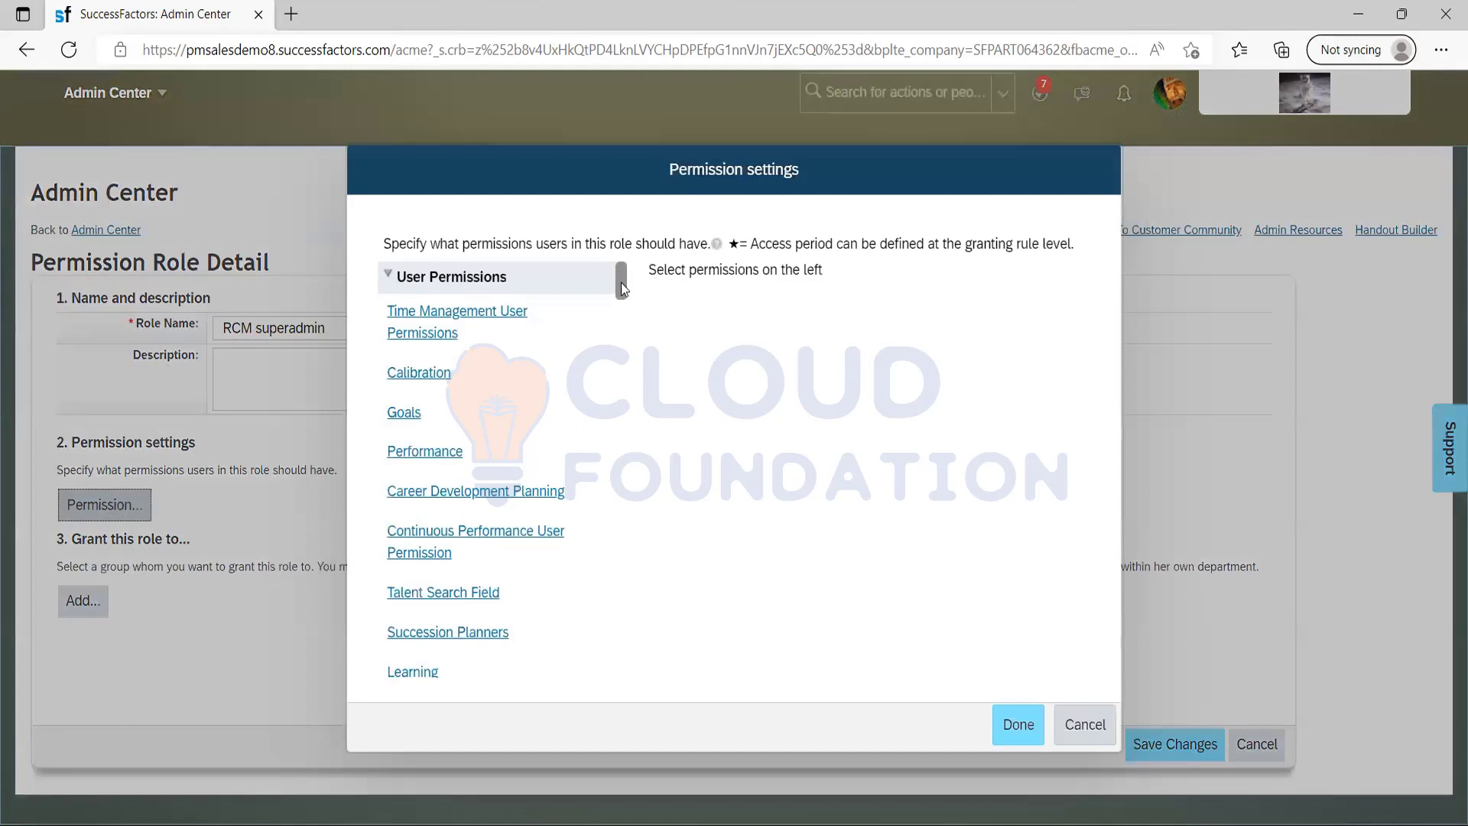
pyautogui.moveTo(621, 288); pyautogui.dragTo(616, 355)
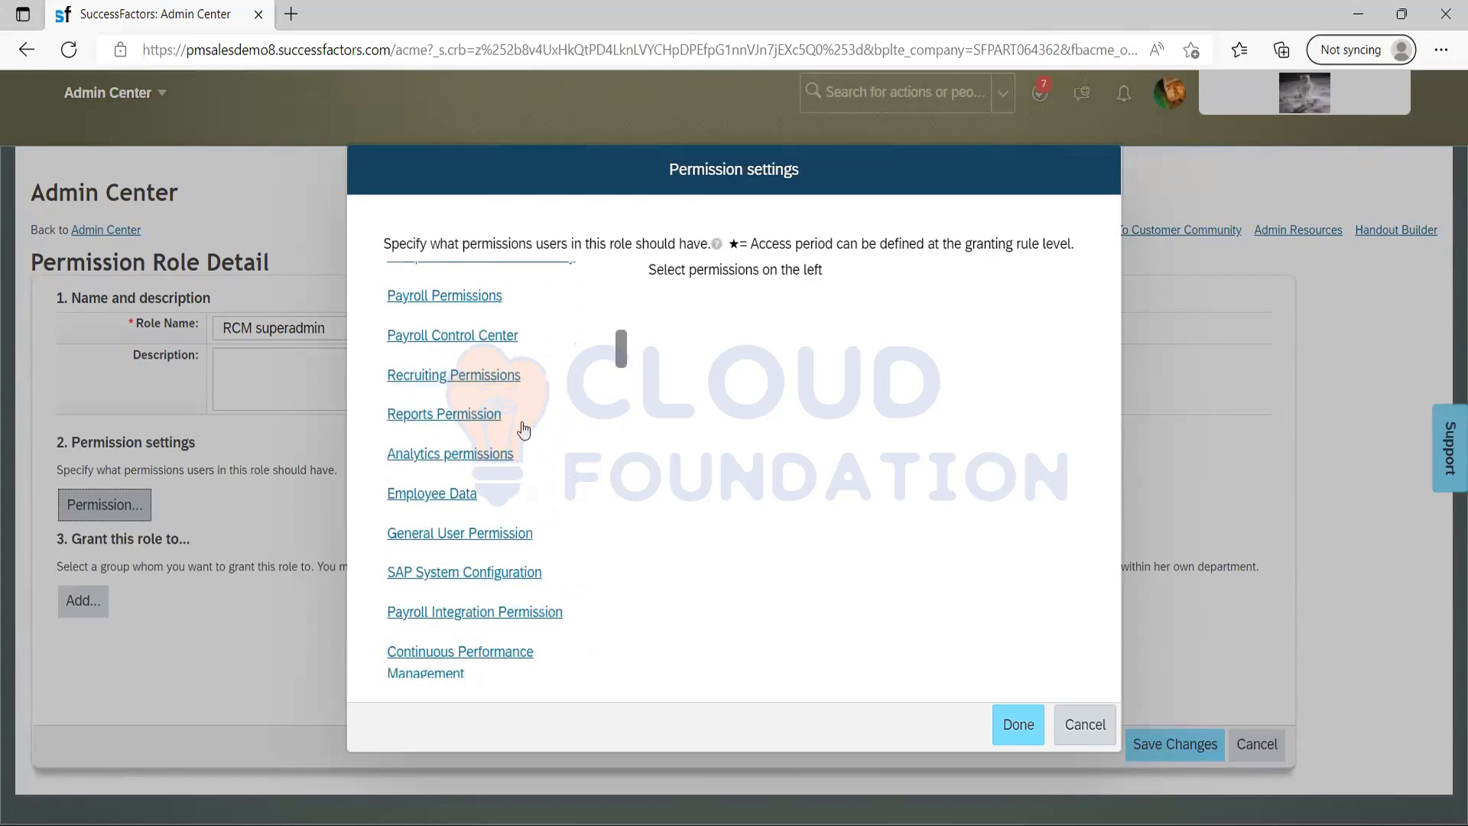
pyautogui.click(436, 494)
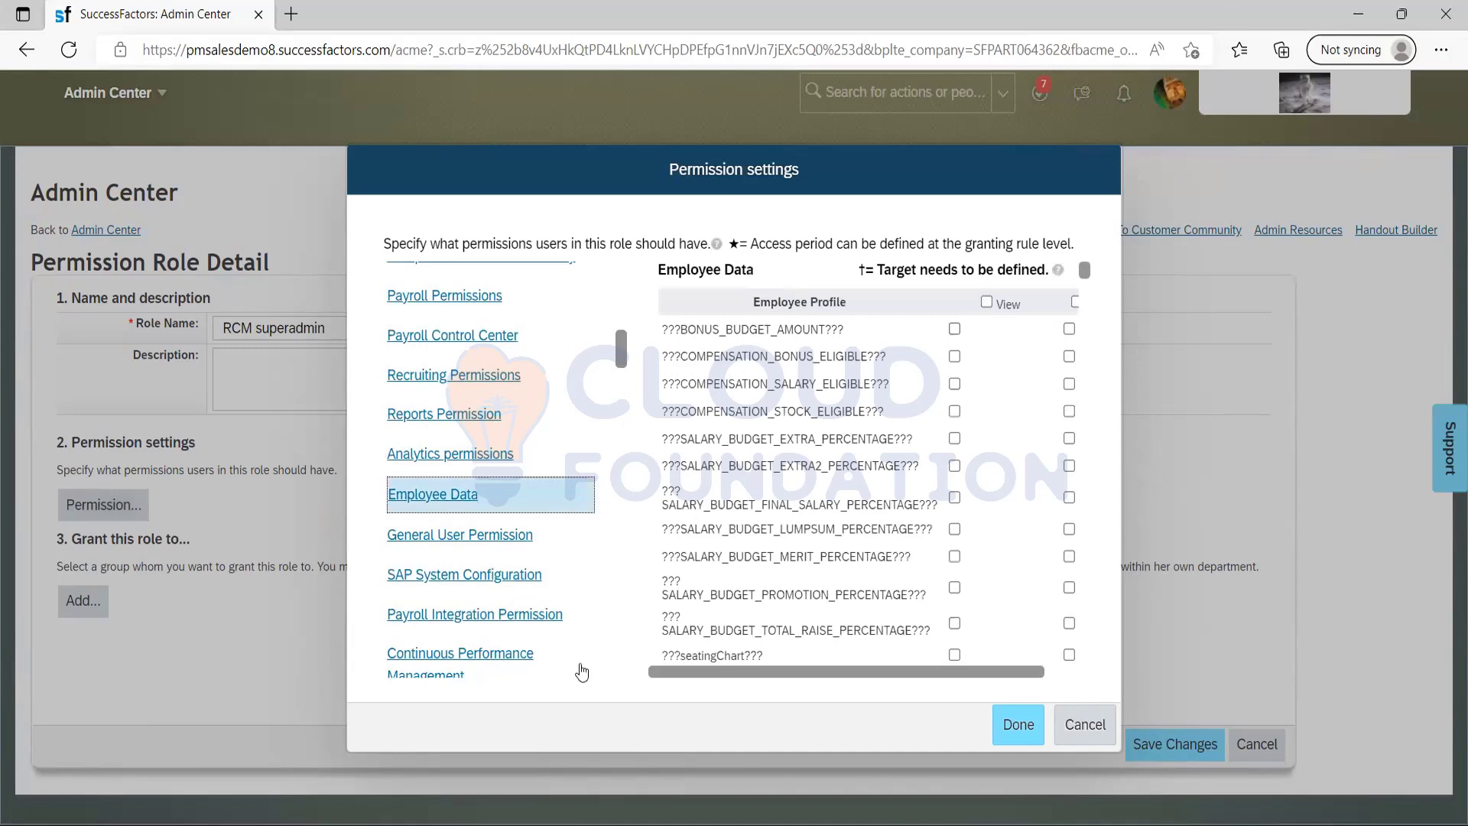
pyautogui.click(449, 541)
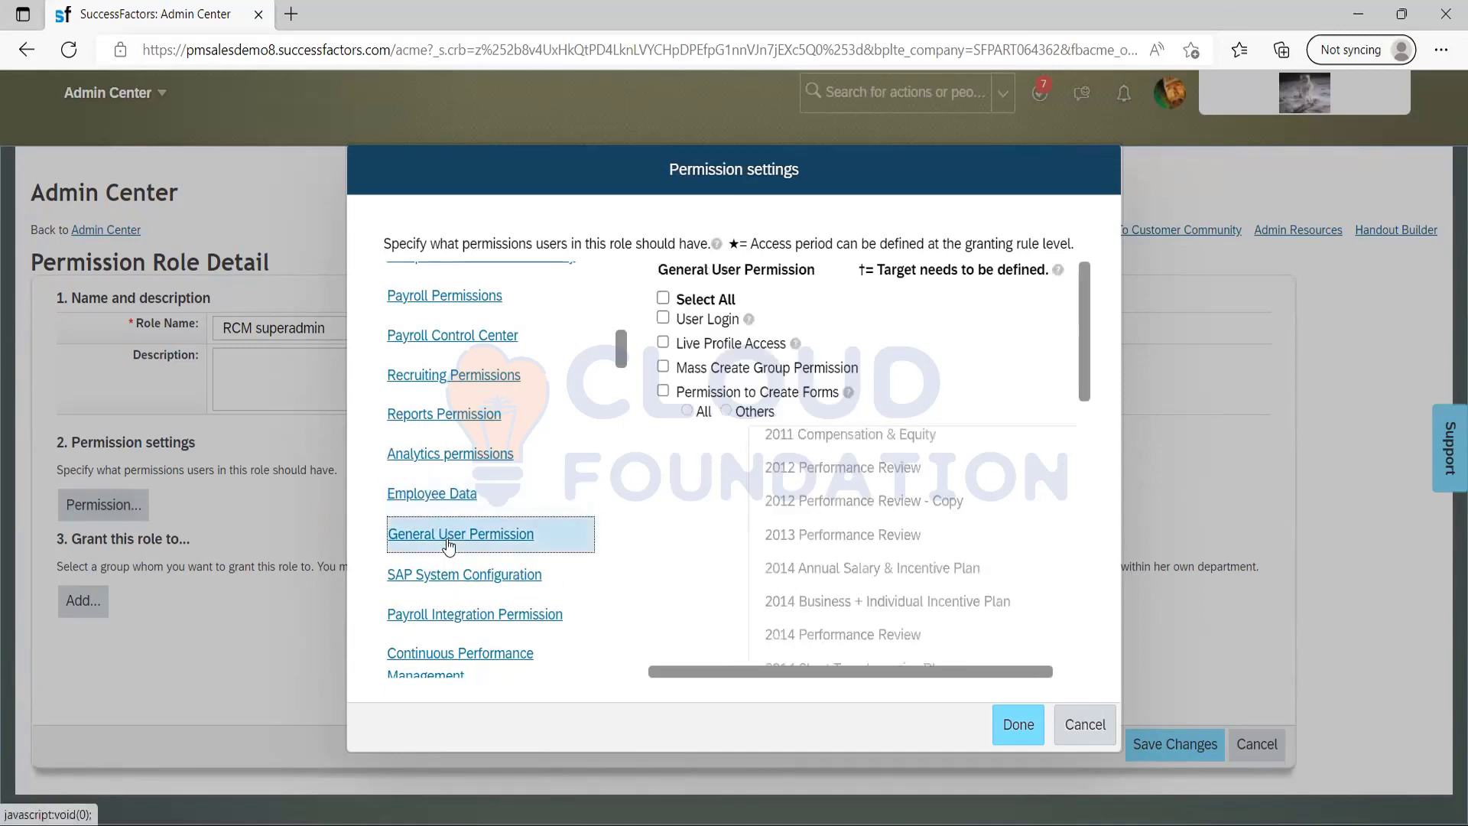
pyautogui.click(663, 319)
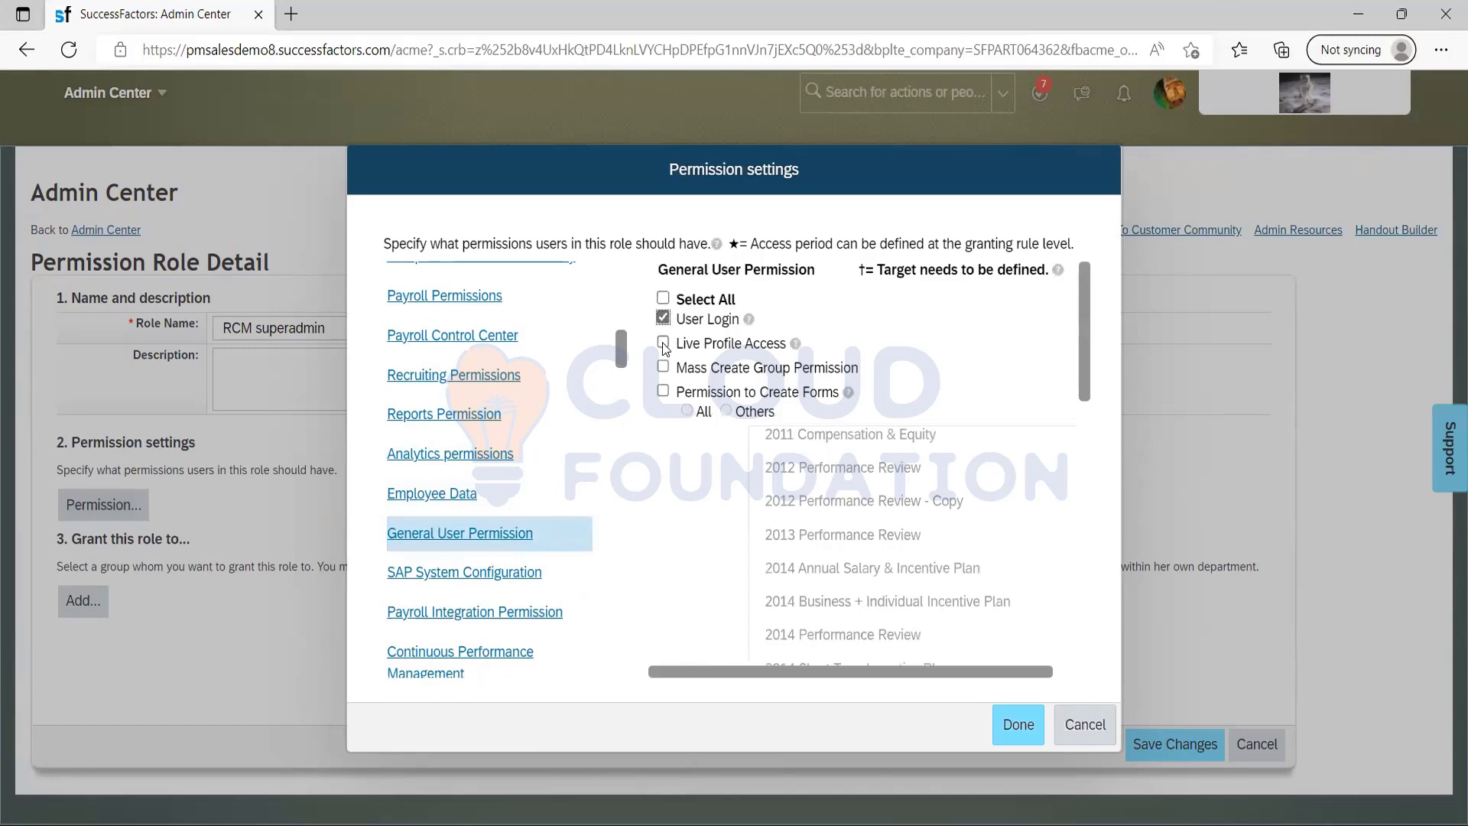
pyautogui.click(663, 345)
pyautogui.click(663, 391)
# Switch to the PDF guide in Acrobat Reader, search it for "RBP" and read through the section on role-based permissions for Recruiting.
pyautogui.hotkey('alt', 'Tab')
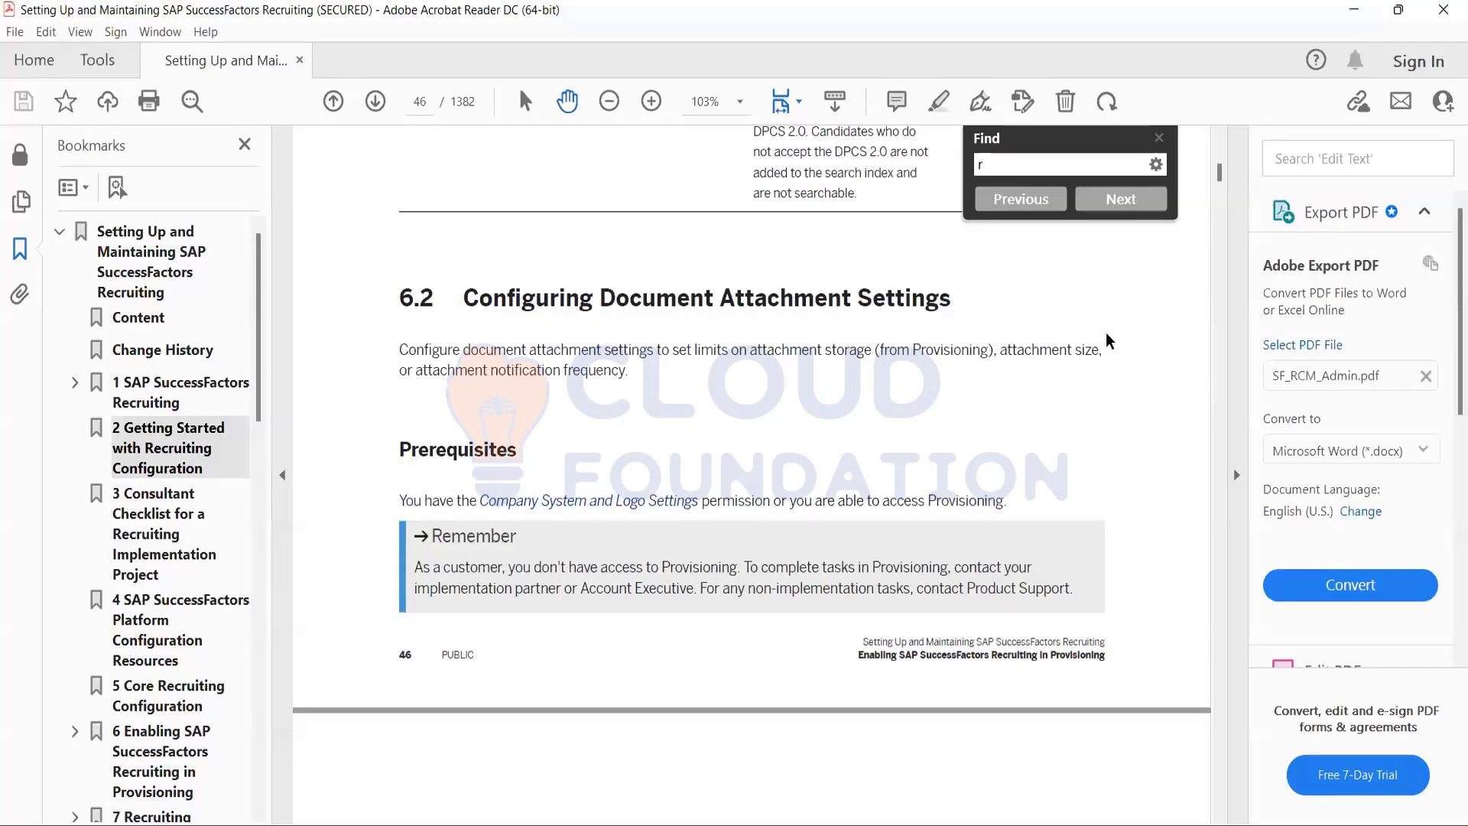
pyautogui.click(1106, 335)
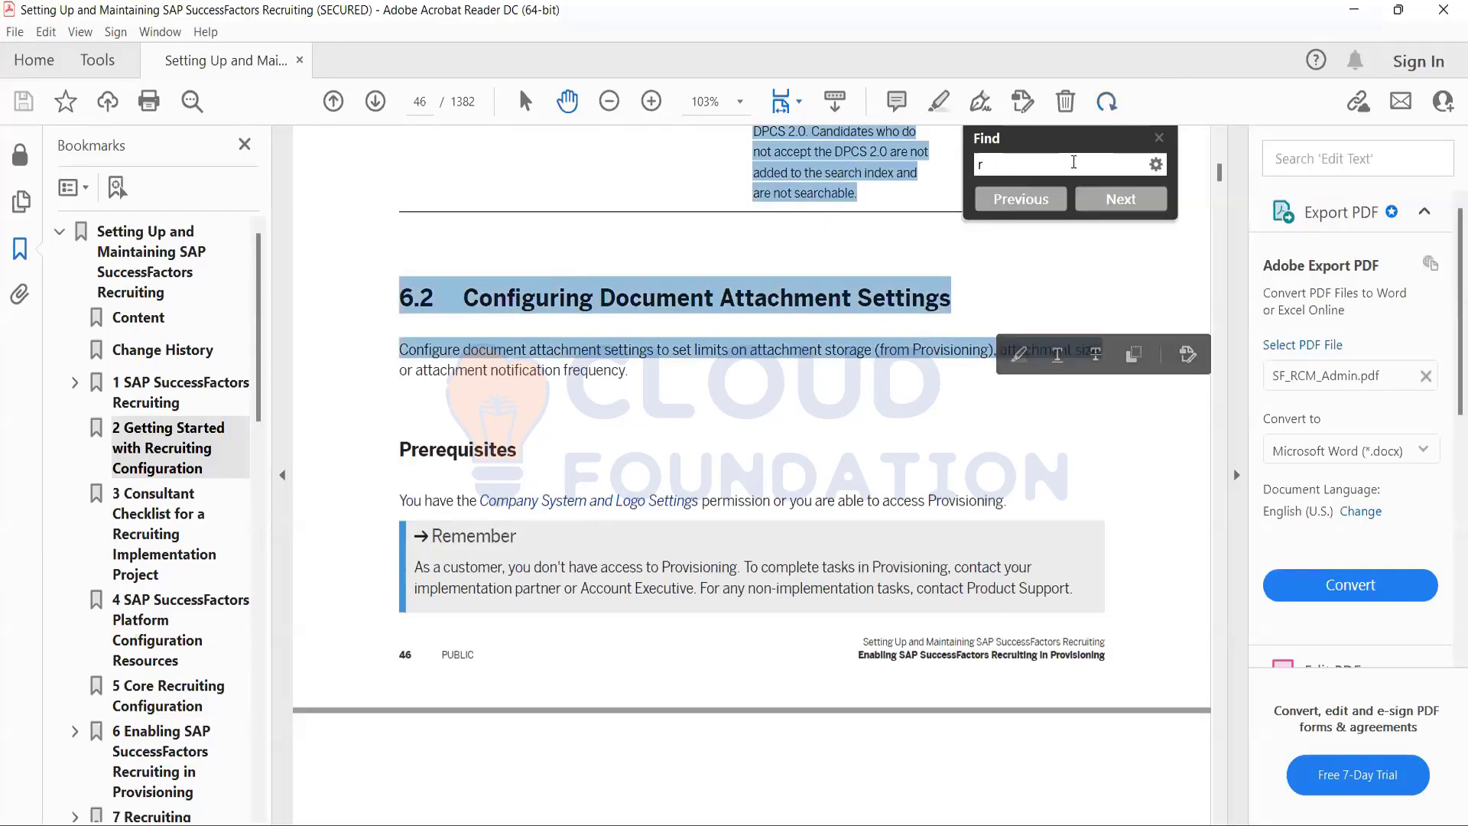
pyautogui.click(1074, 166)
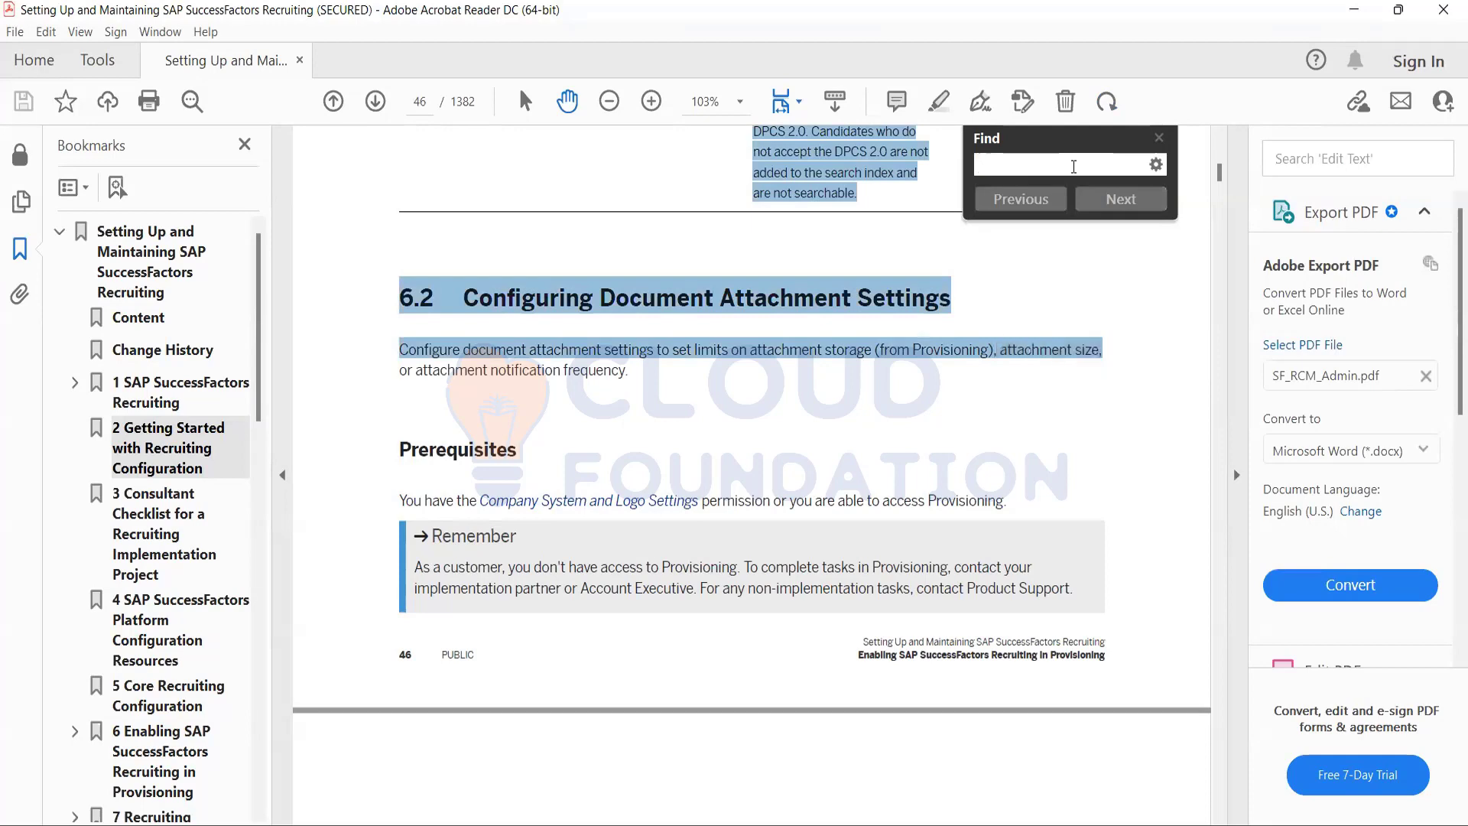
pyautogui.write('RBP')
pyautogui.press('Return')
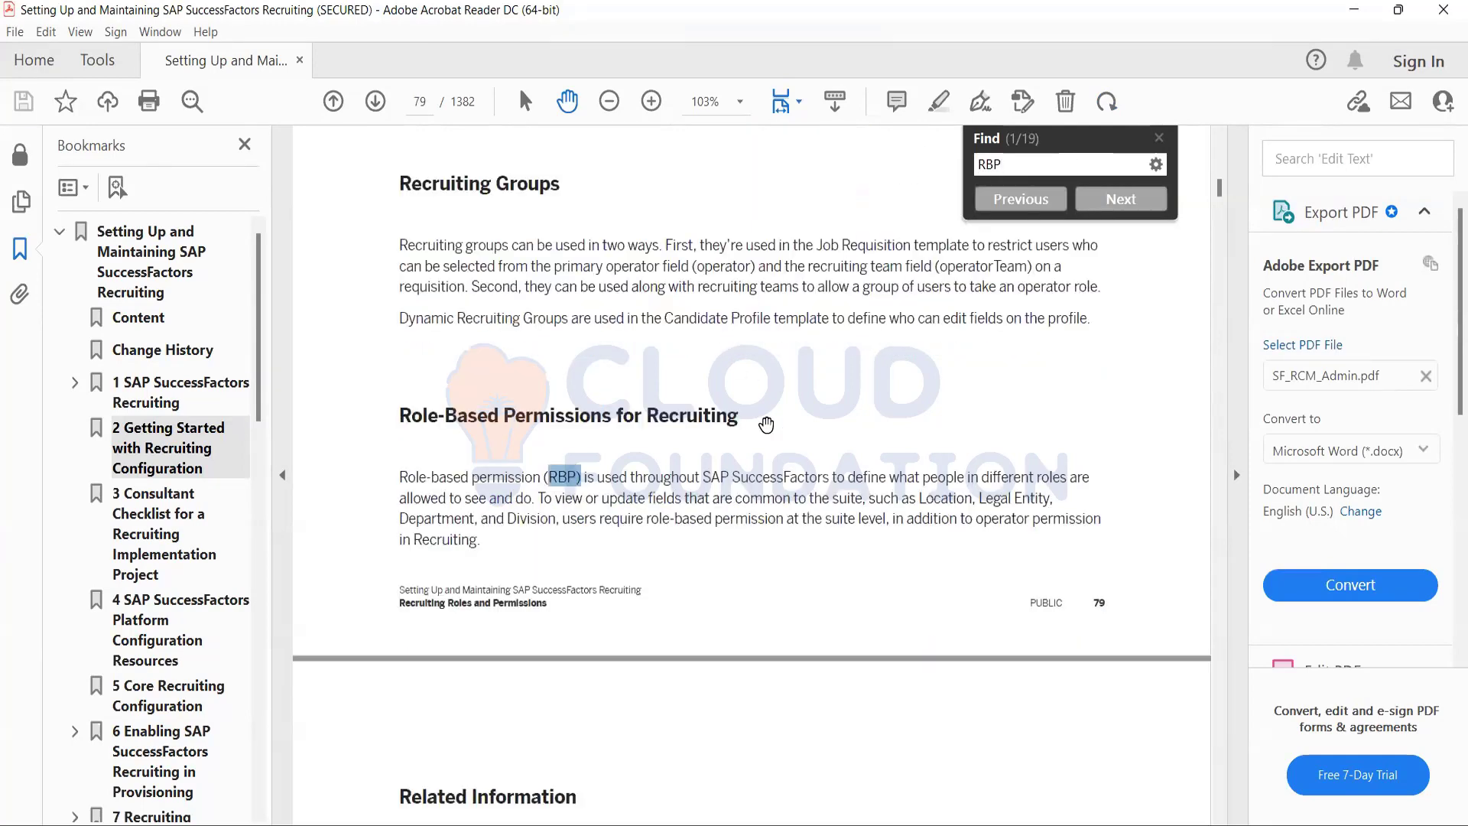
pyautogui.click(446, 417)
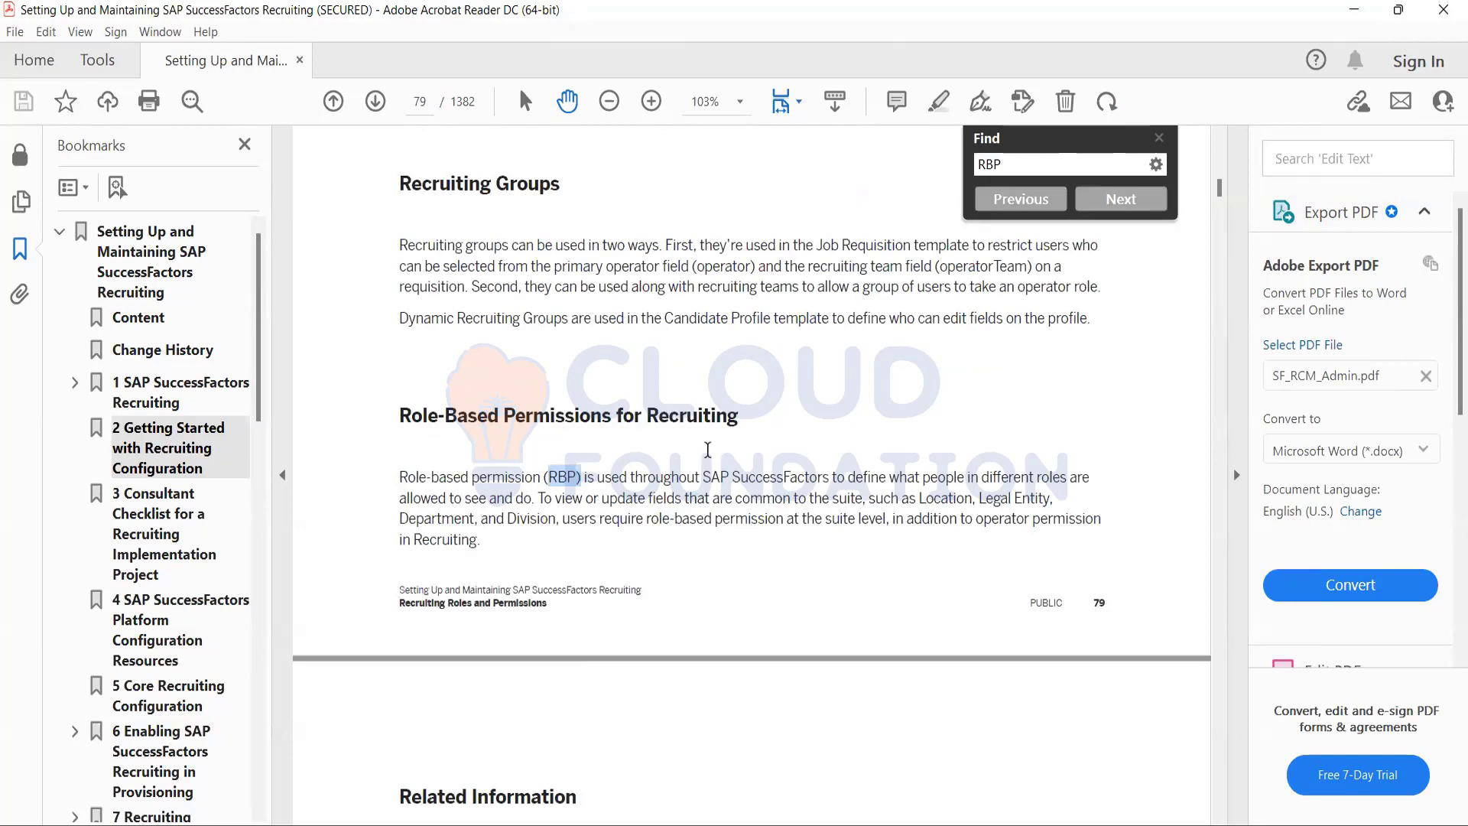
pyautogui.scroll(-8, 708, 449)
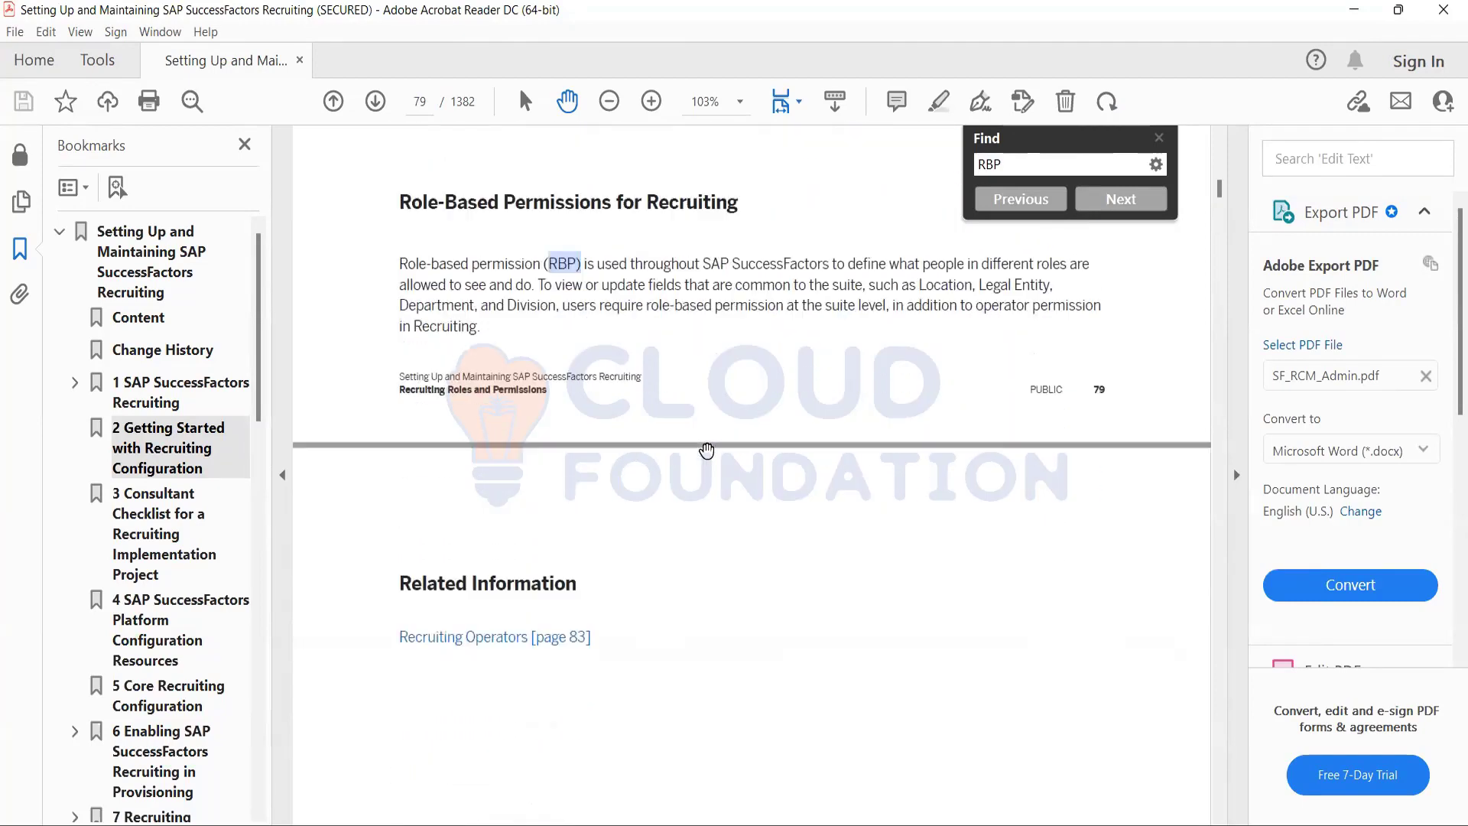
pyautogui.scroll(-7, 708, 450)
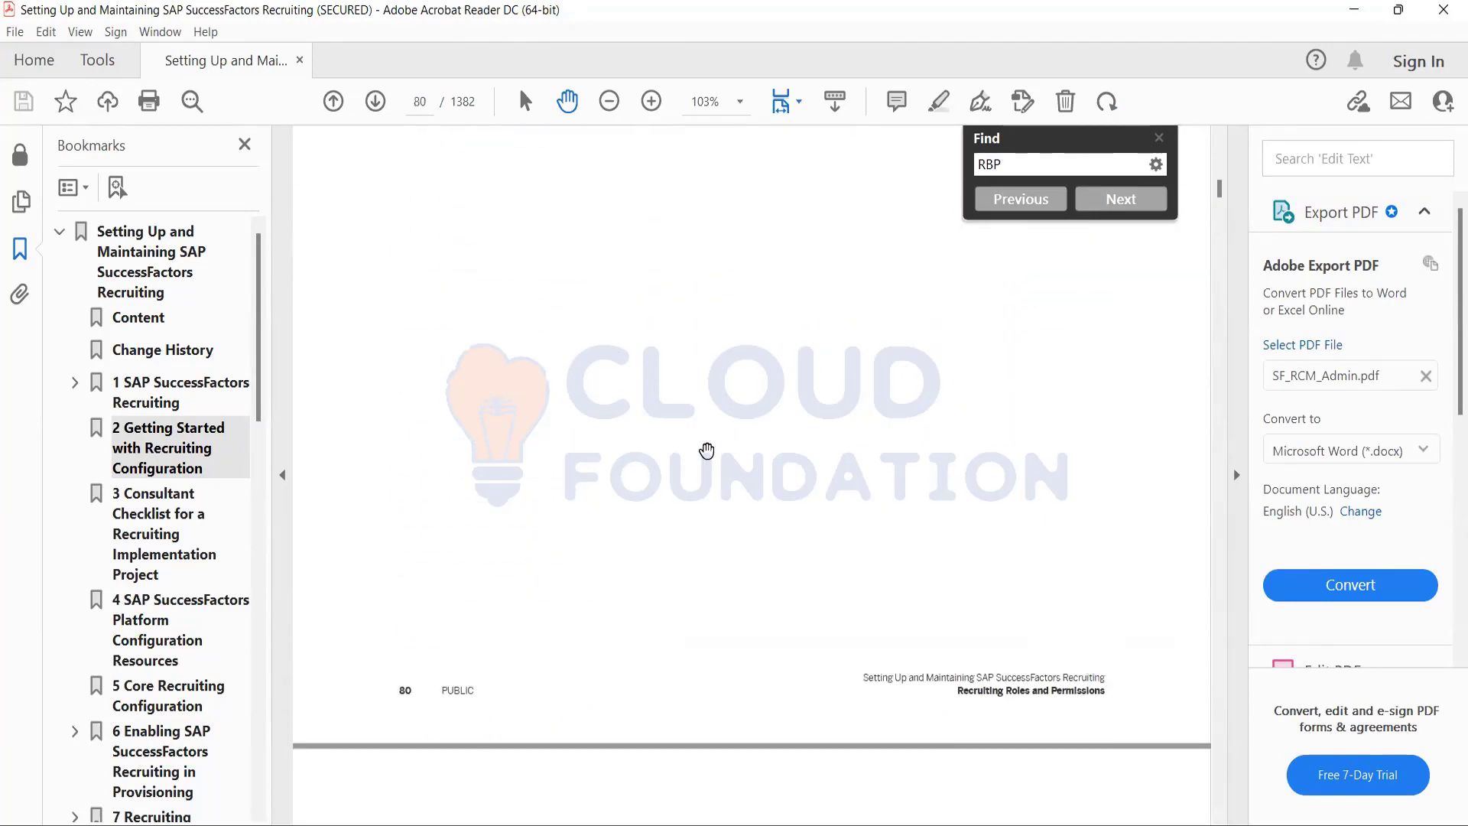
pyautogui.scroll(-12, 707, 449)
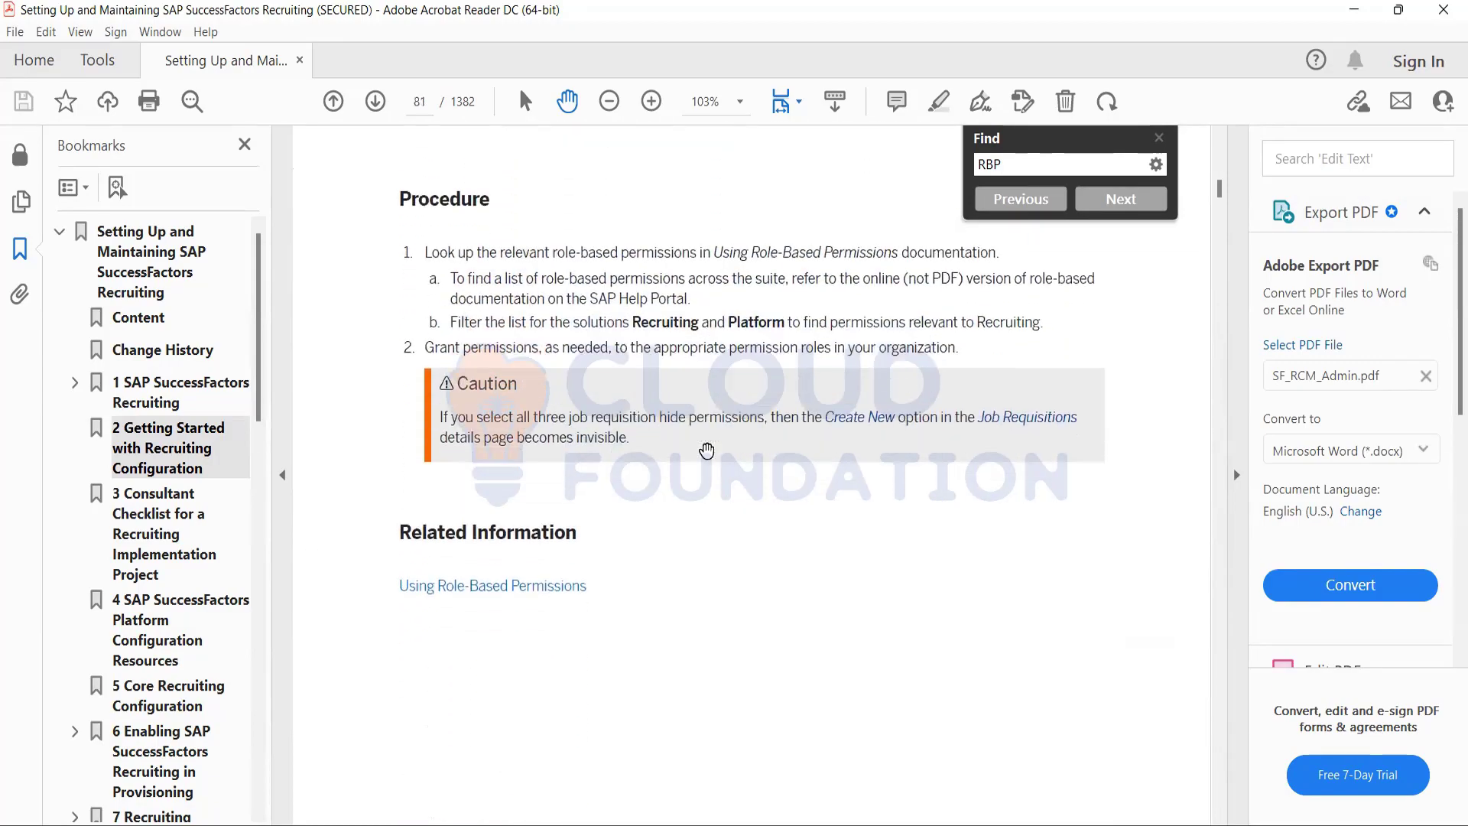
pyautogui.scroll(-8, 708, 449)
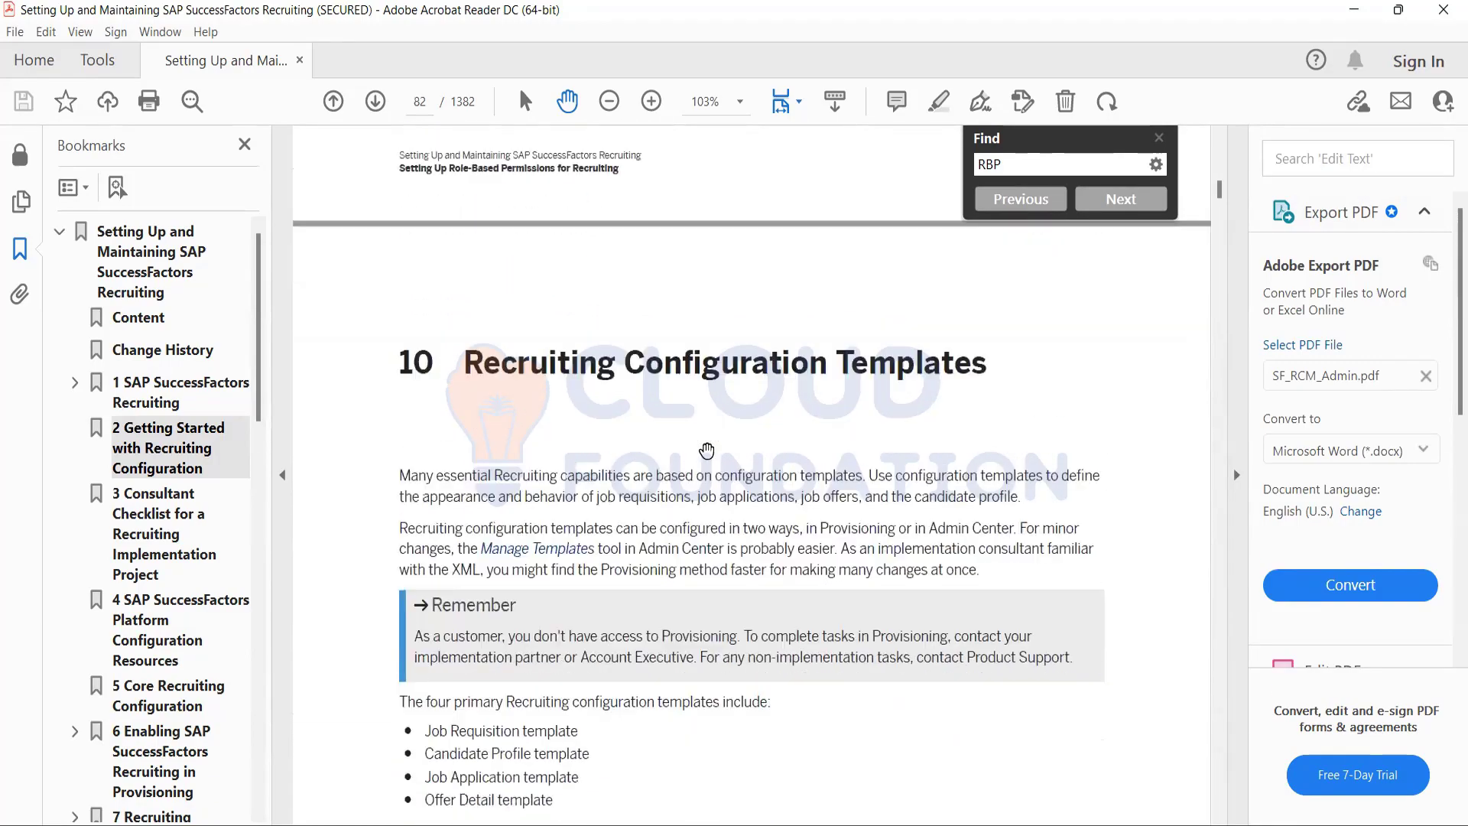
# Return to the role's permission settings in the browser and select all of the Recruiting Permissions.
pyautogui.click(1359, 12)
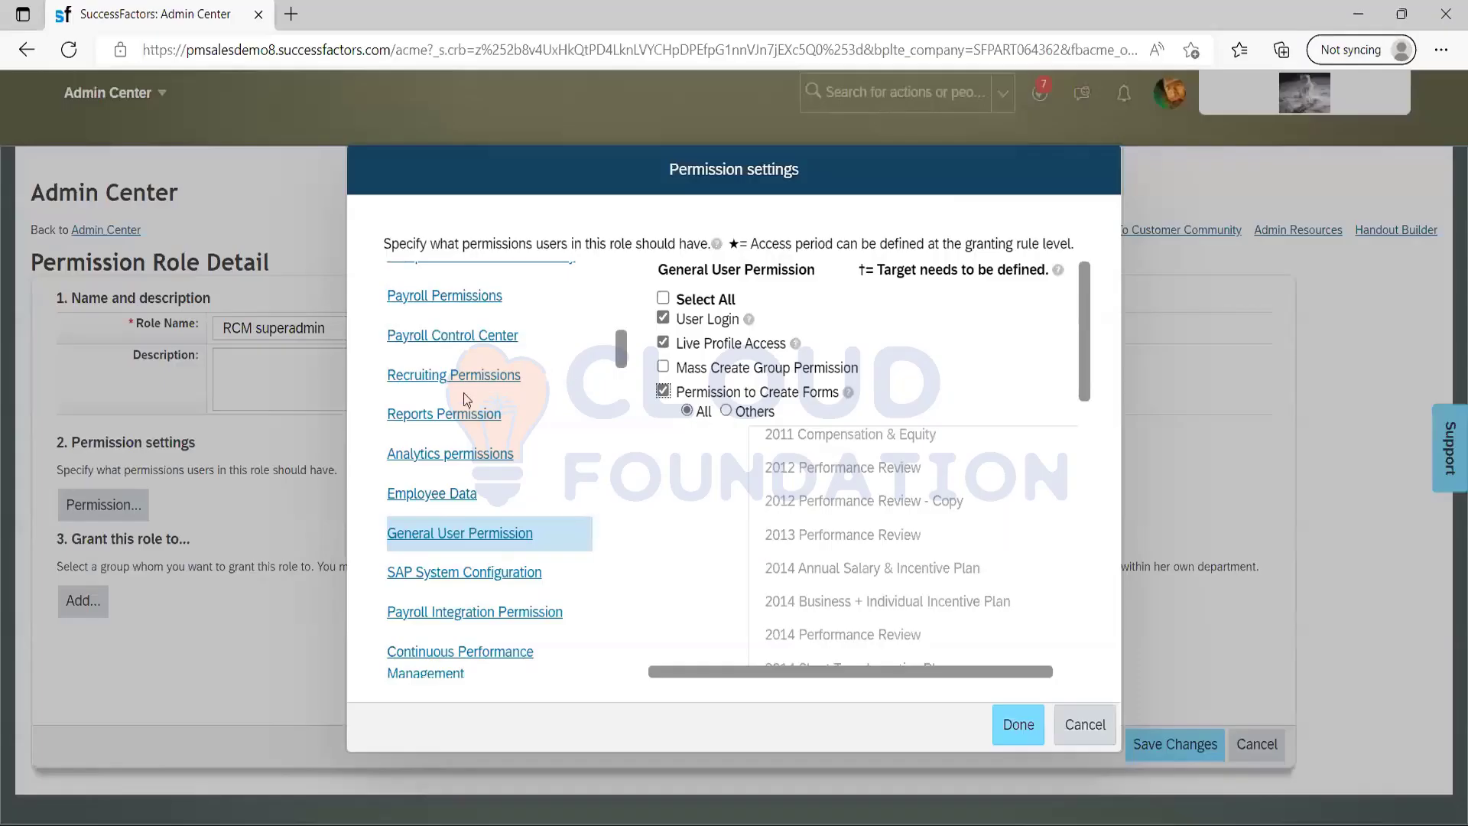
pyautogui.moveTo(621, 360); pyautogui.dragTo(619, 287)
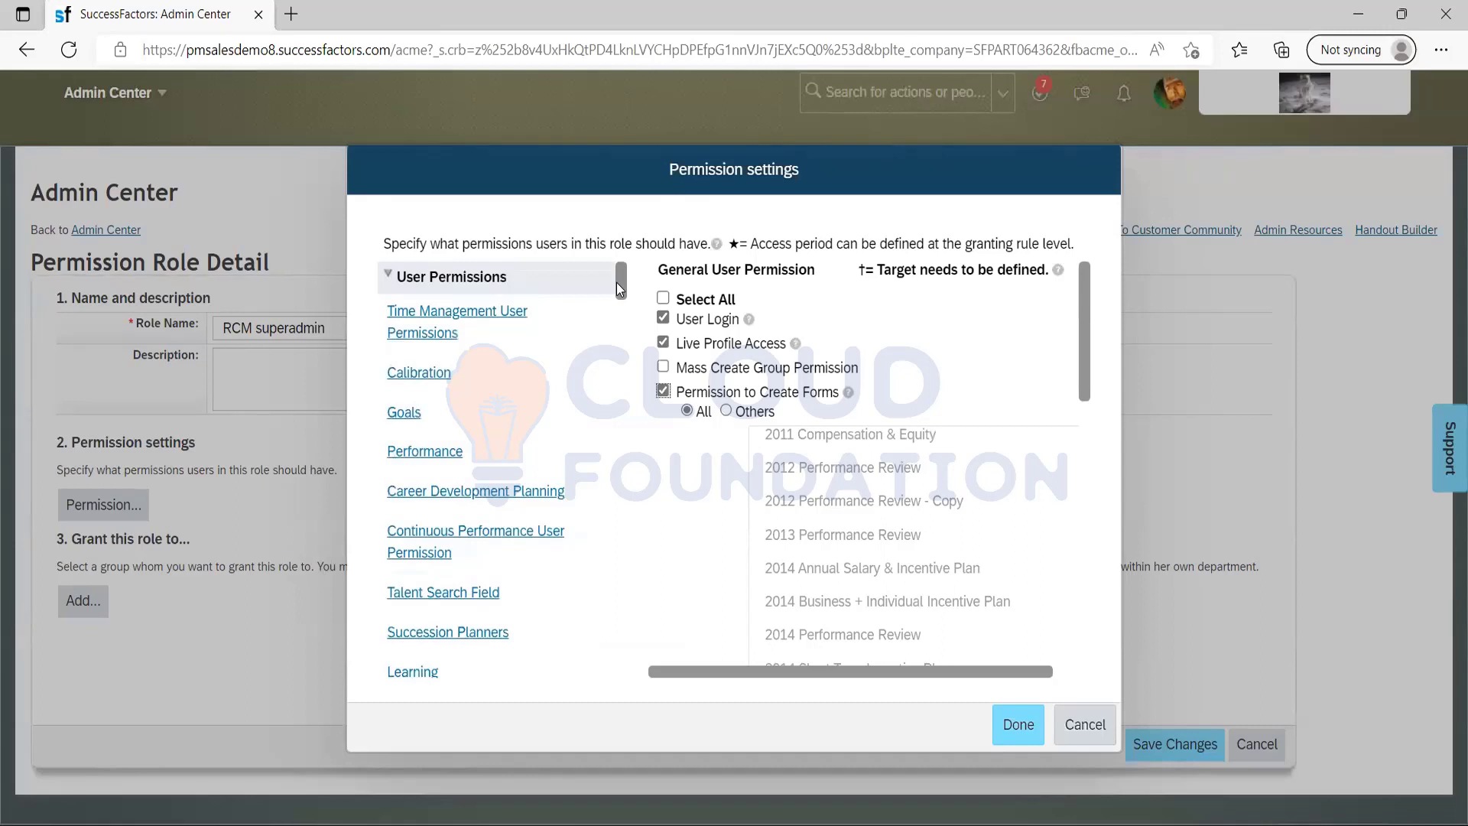
pyautogui.moveTo(616, 282); pyautogui.dragTo(619, 333)
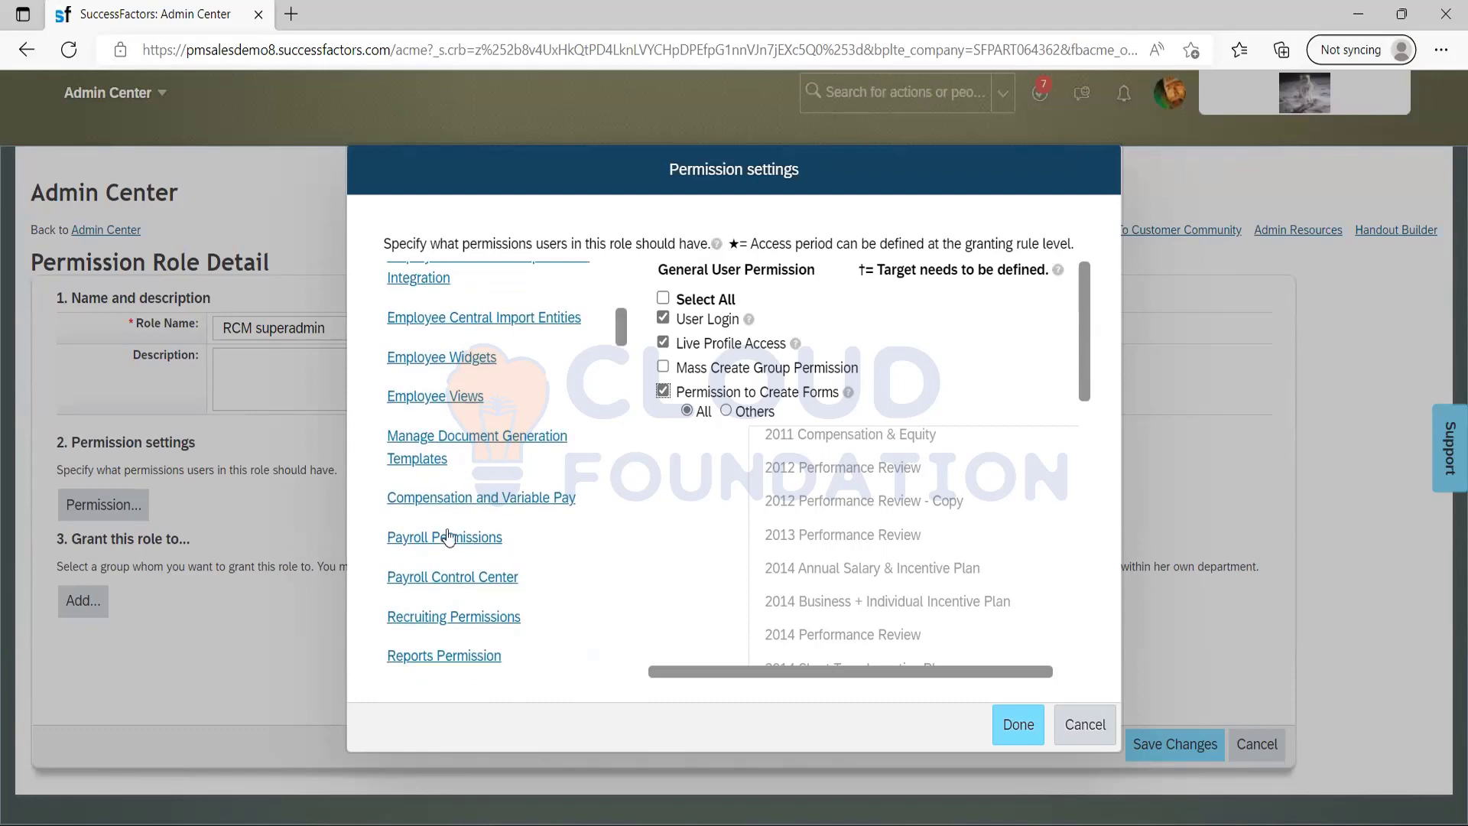
pyautogui.click(447, 618)
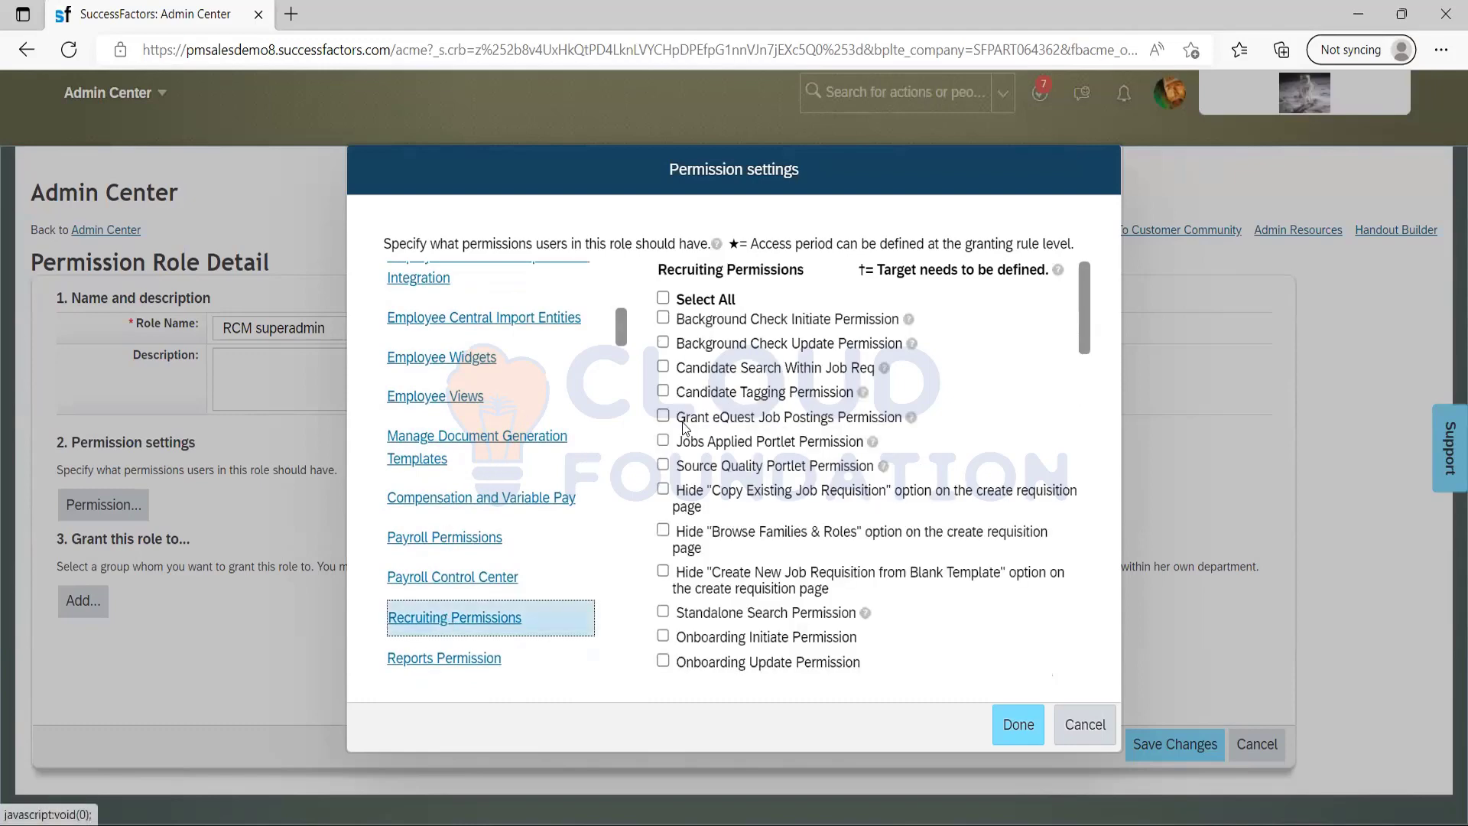
pyautogui.click(663, 300)
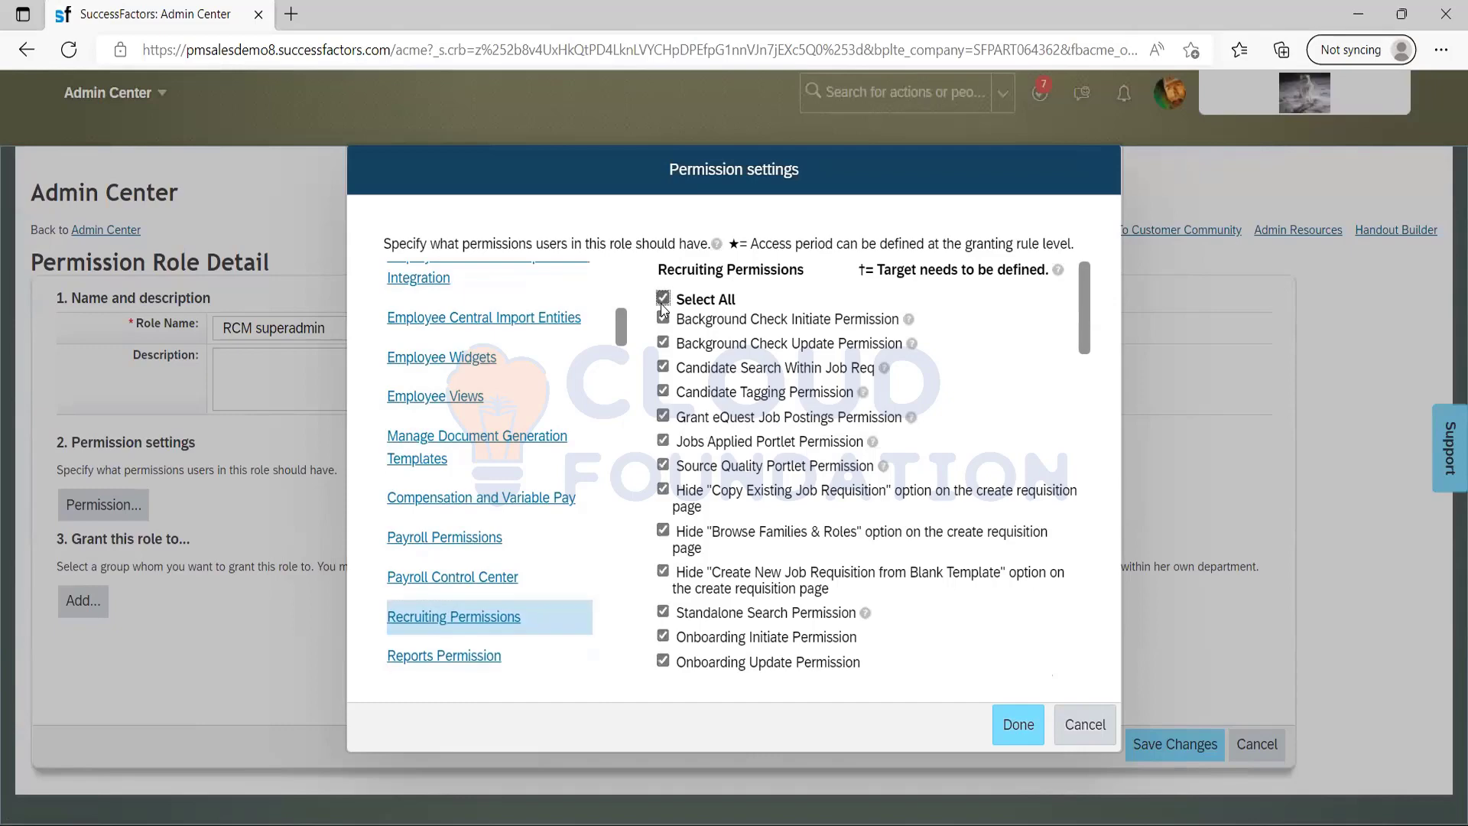
pyautogui.scroll(-10, 1035, 589)
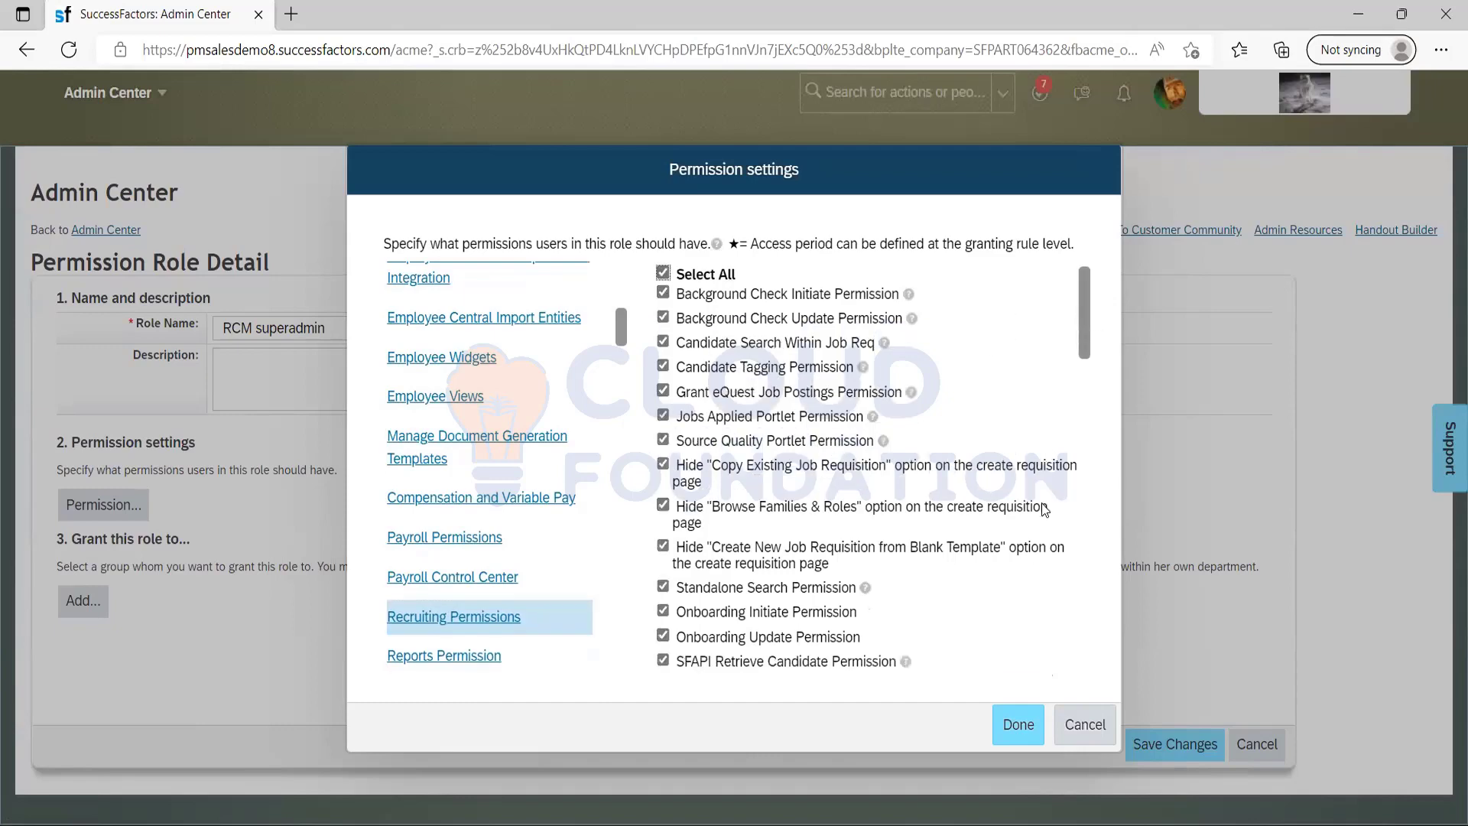
pyautogui.scroll(4, 1040, 461)
pyautogui.scroll(5, 1040, 461)
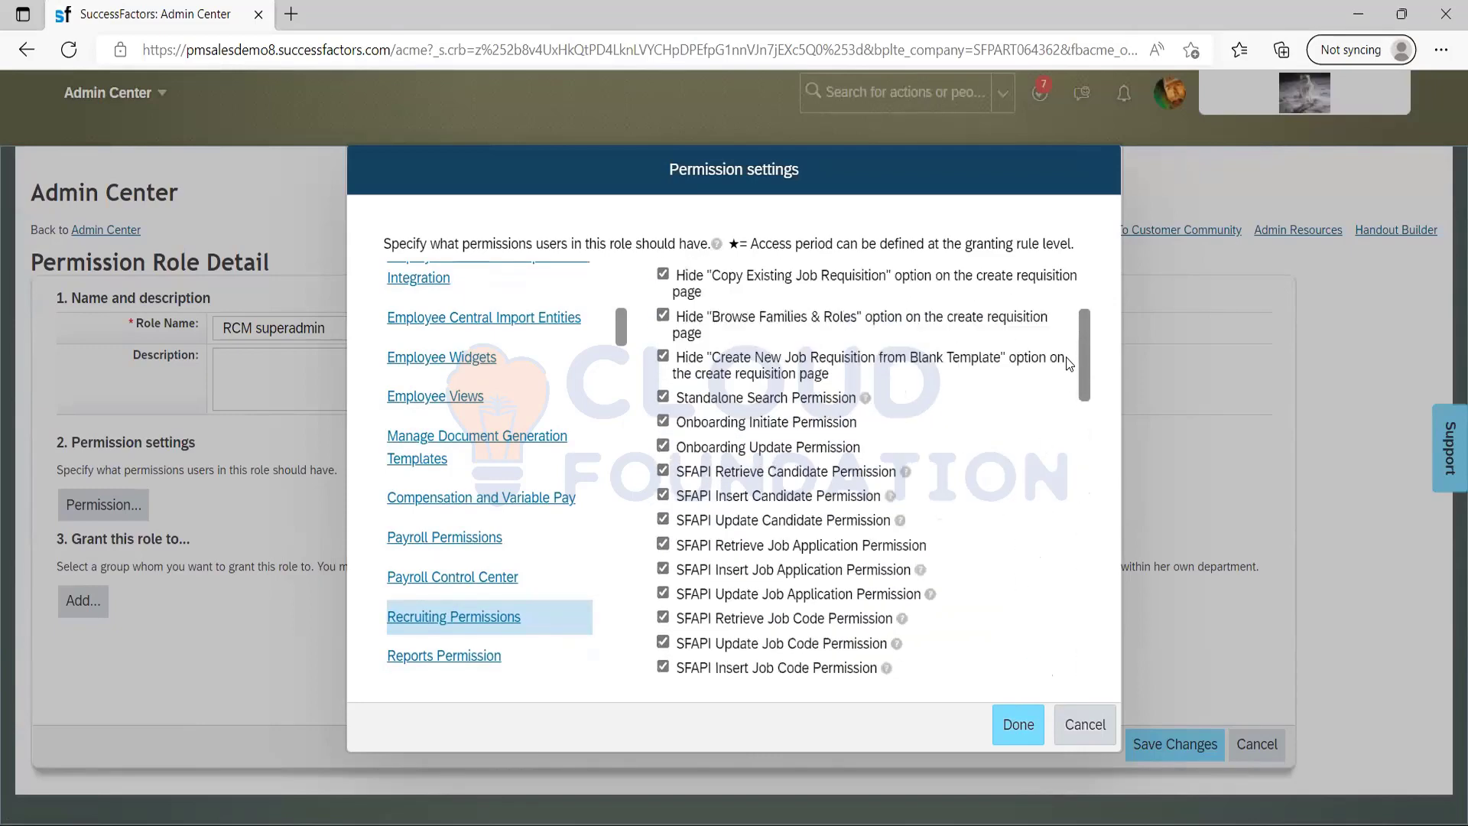
pyautogui.scroll(1, 1074, 321)
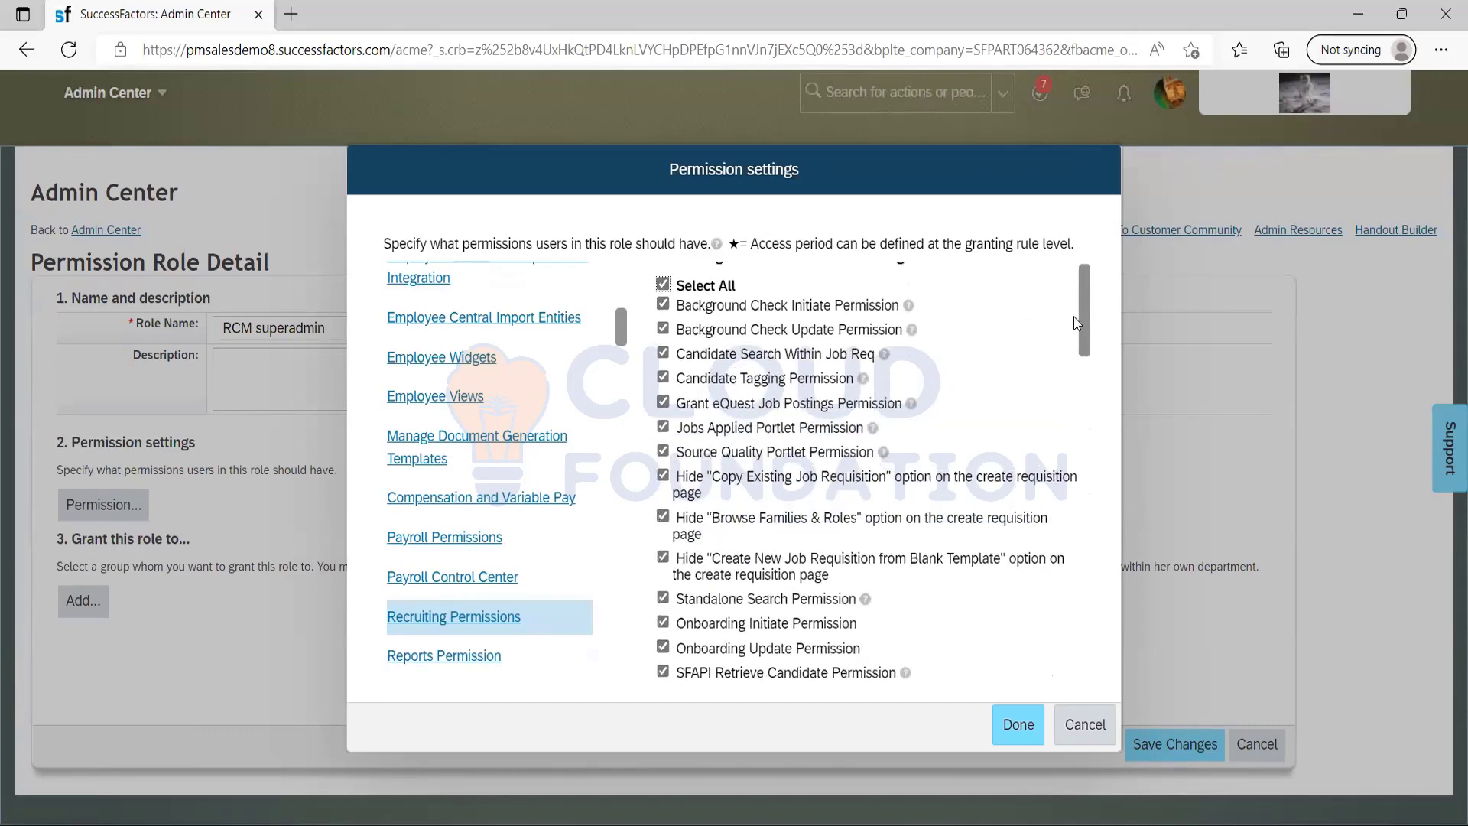
# Clear the Recruiting Permissions that hide "Copy Existing Job Requisition", "Browse Families & Roles" and "Create New Job Requisition from Blank Template".
pyautogui.click(663, 478)
pyautogui.click(659, 520)
pyautogui.click(663, 557)
# Review the MDF Recruiting Permissions, select all Manage Recruiting administrator permissions for the role, and confirm the permission settings.
pyautogui.moveTo(620, 338); pyautogui.dragTo(619, 371)
pyautogui.scroll(-1, 619, 374)
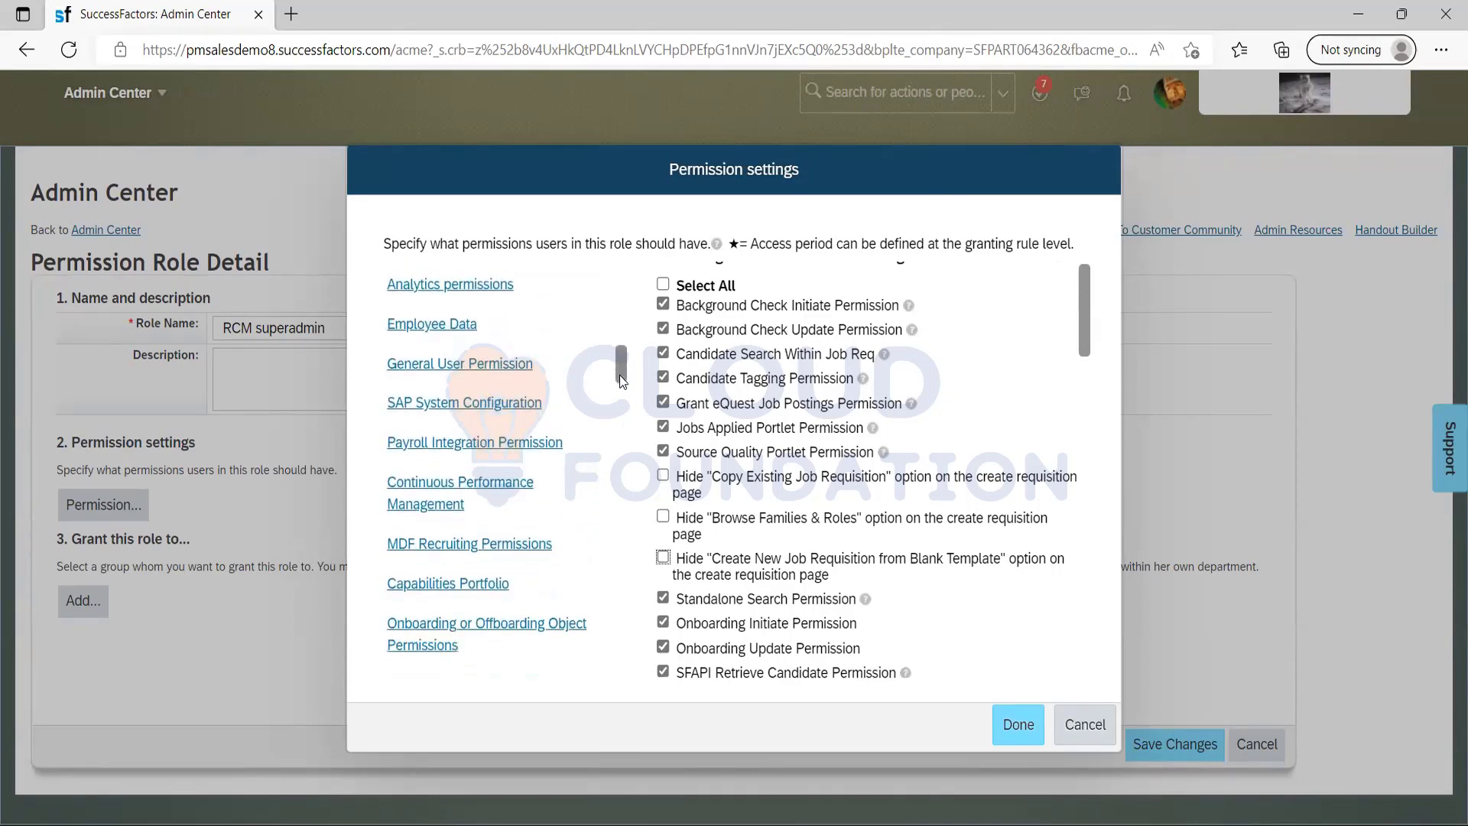
pyautogui.click(490, 545)
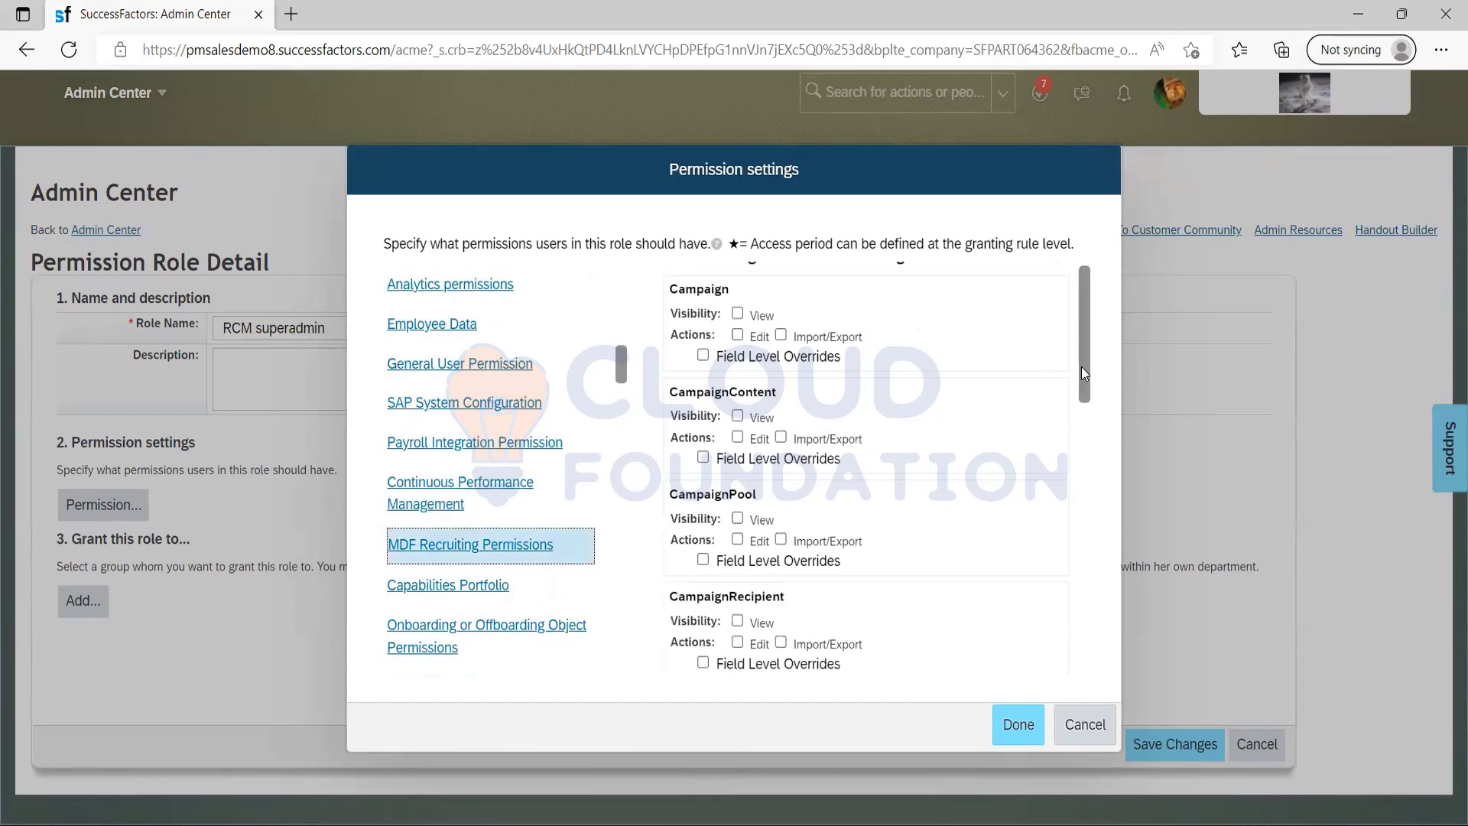
pyautogui.moveTo(1081, 366); pyautogui.dragTo(1019, 318)
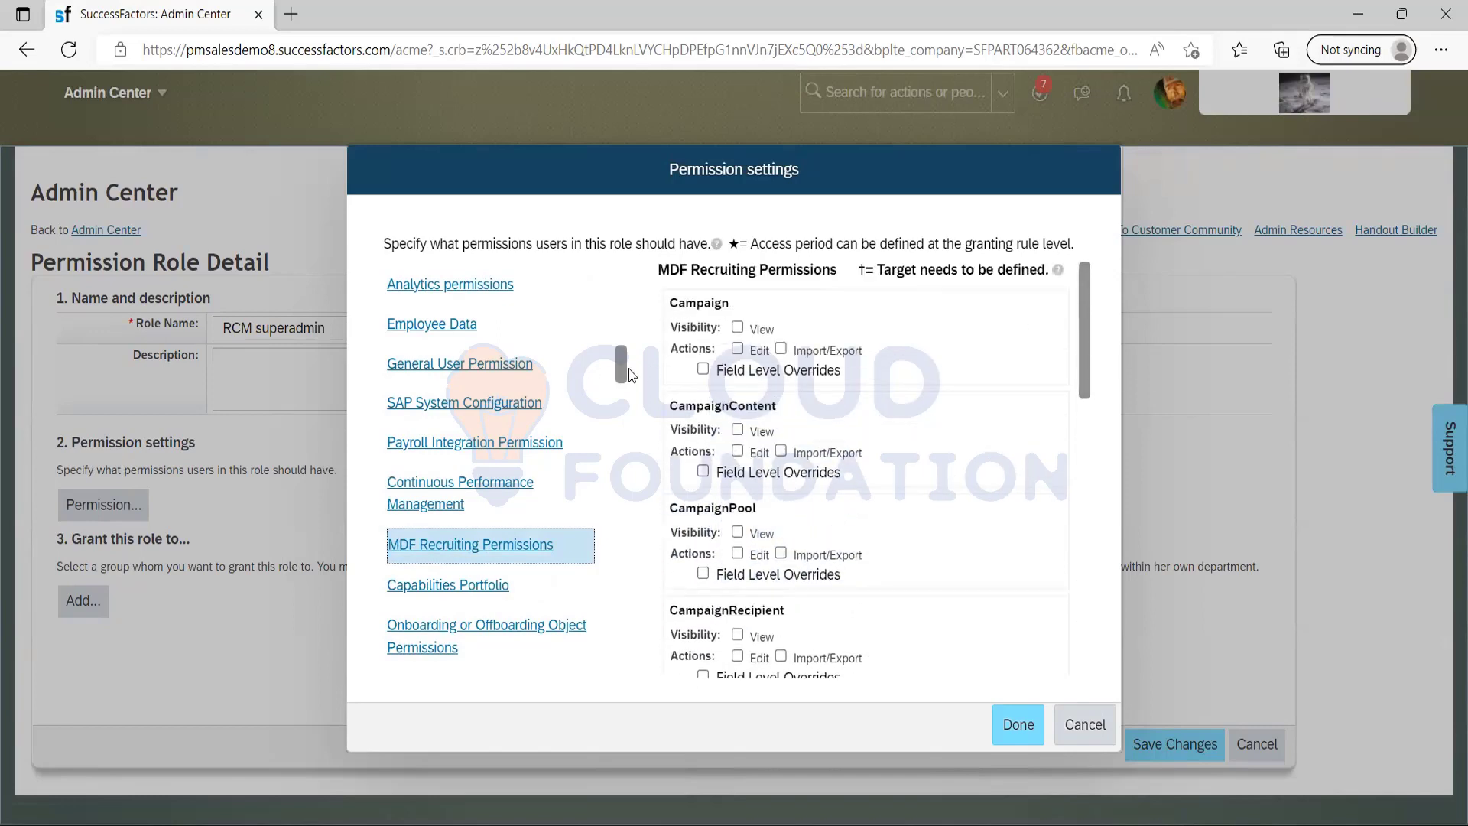
pyautogui.moveTo(621, 365); pyautogui.dragTo(618, 426)
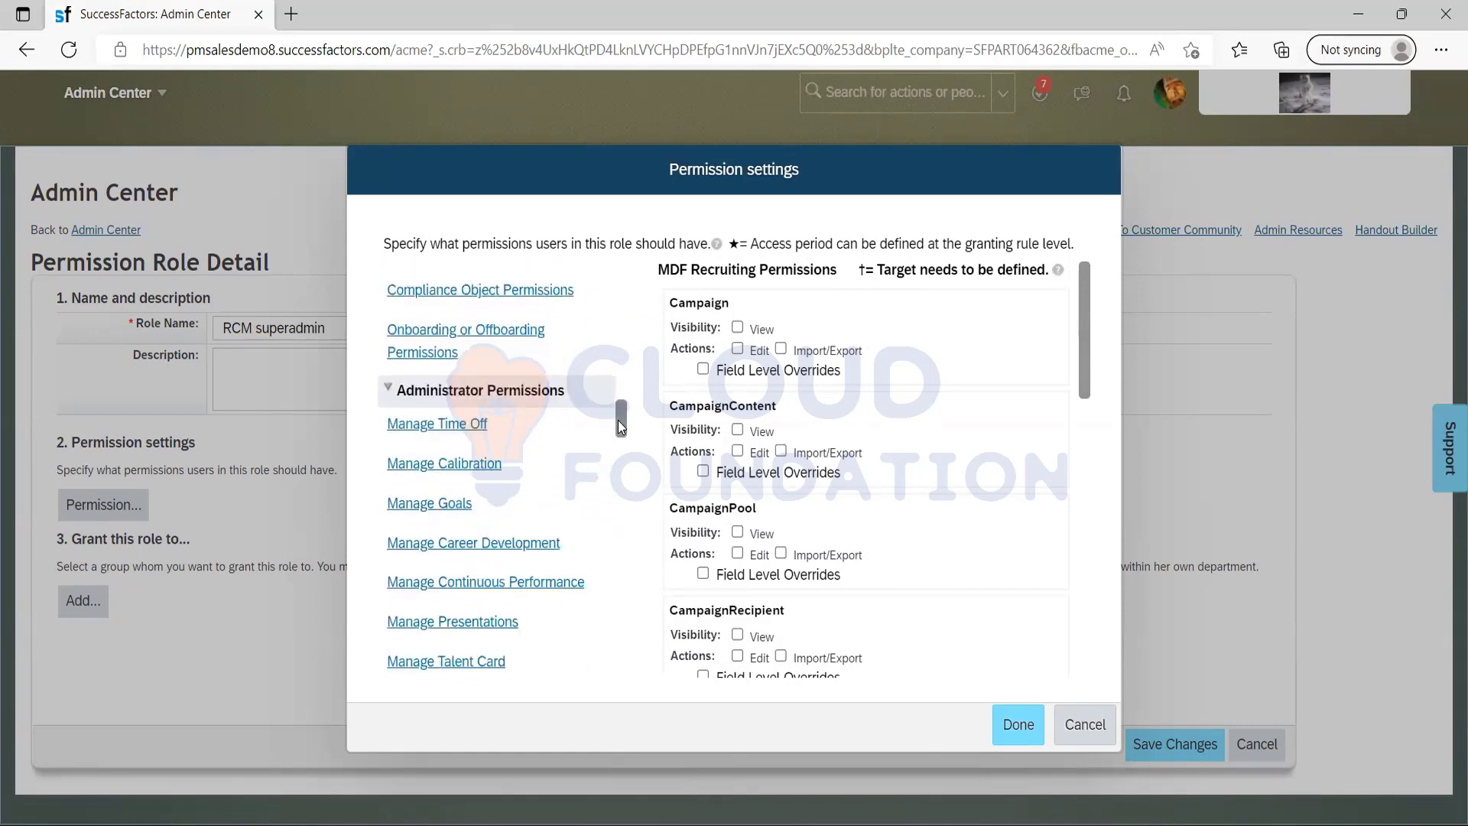
pyautogui.moveTo(618, 421); pyautogui.dragTo(611, 512)
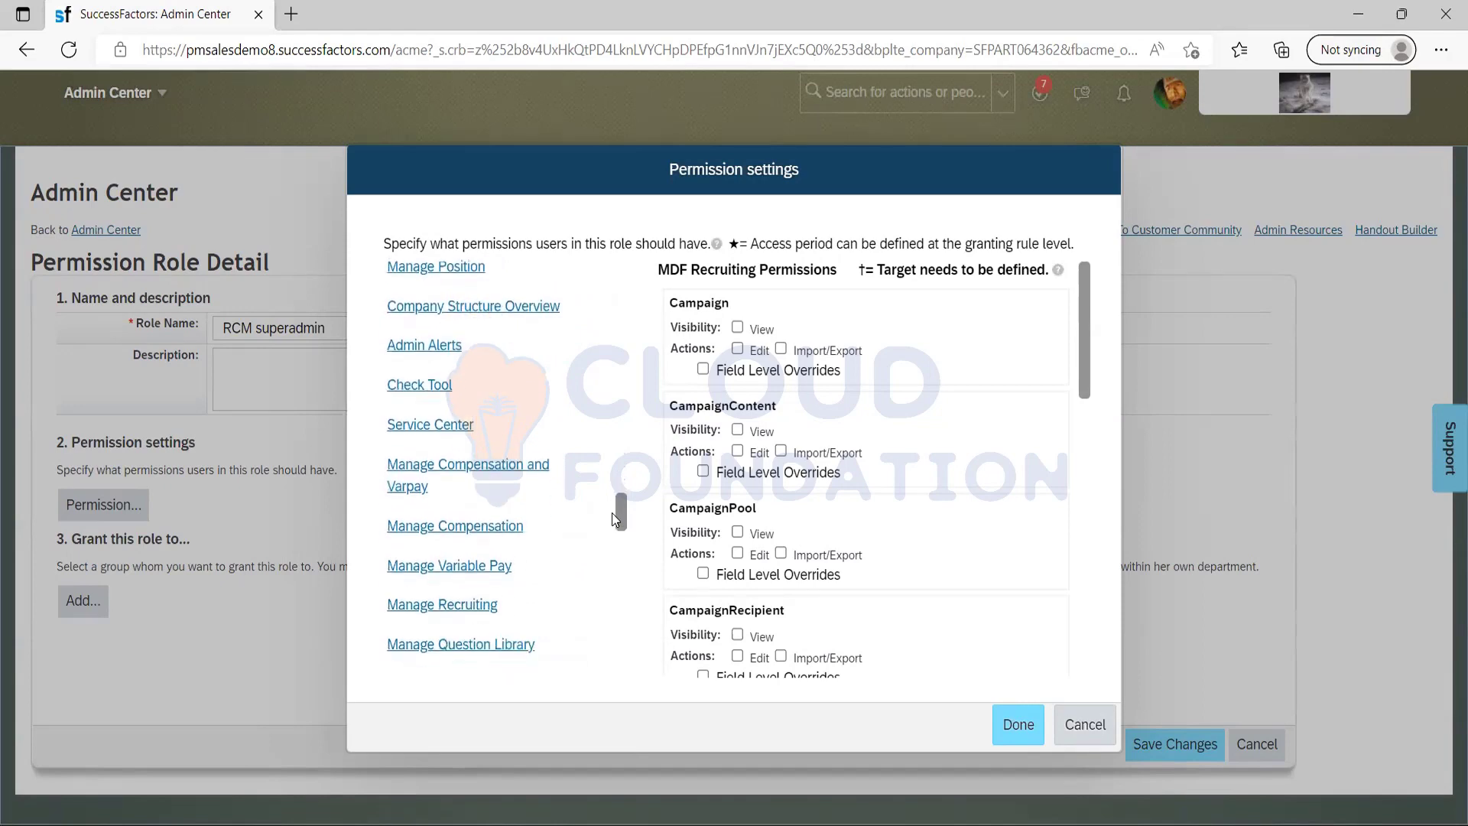
pyautogui.click(461, 608)
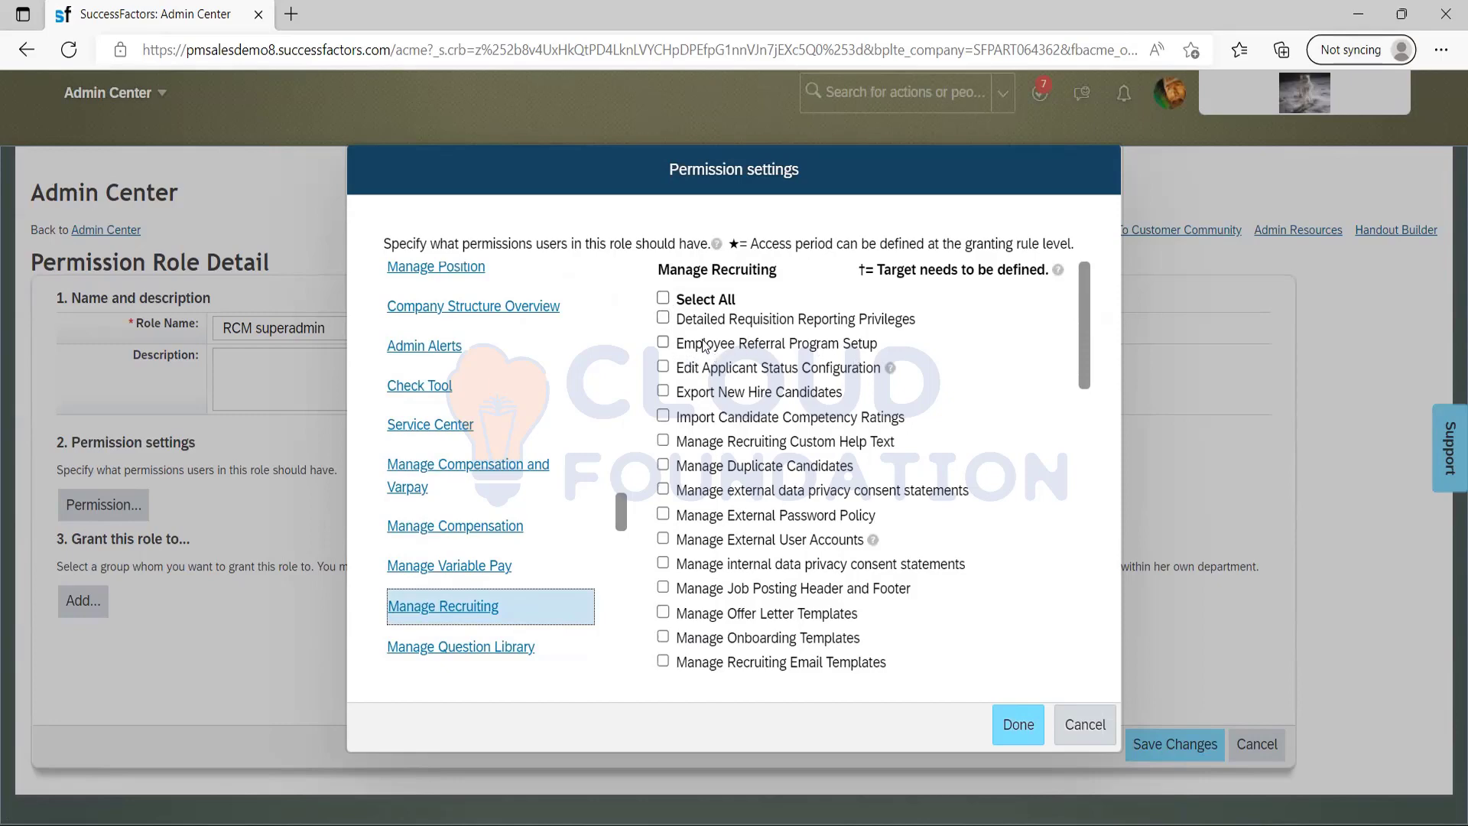
pyautogui.click(663, 344)
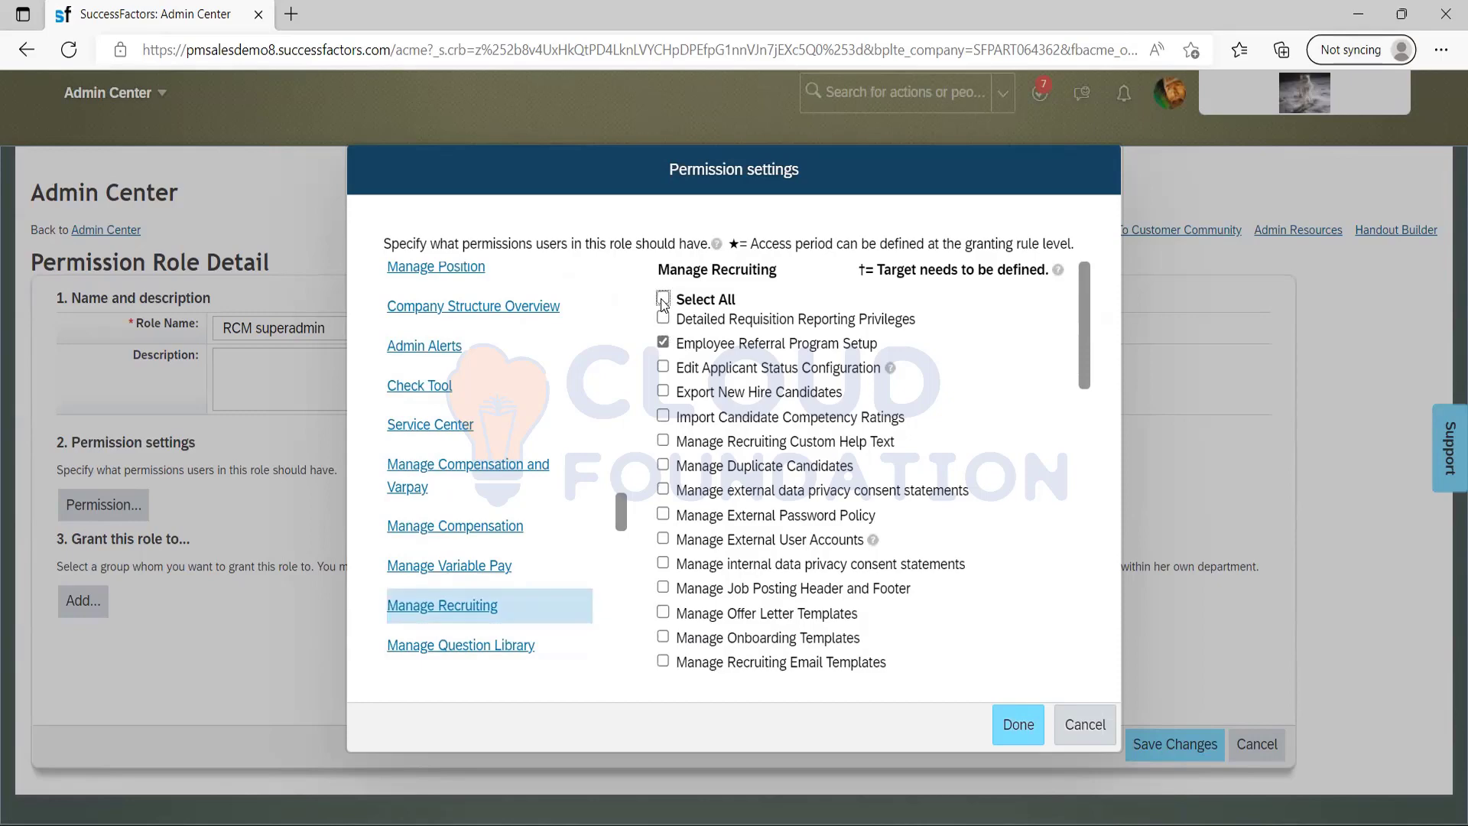
pyautogui.click(663, 299)
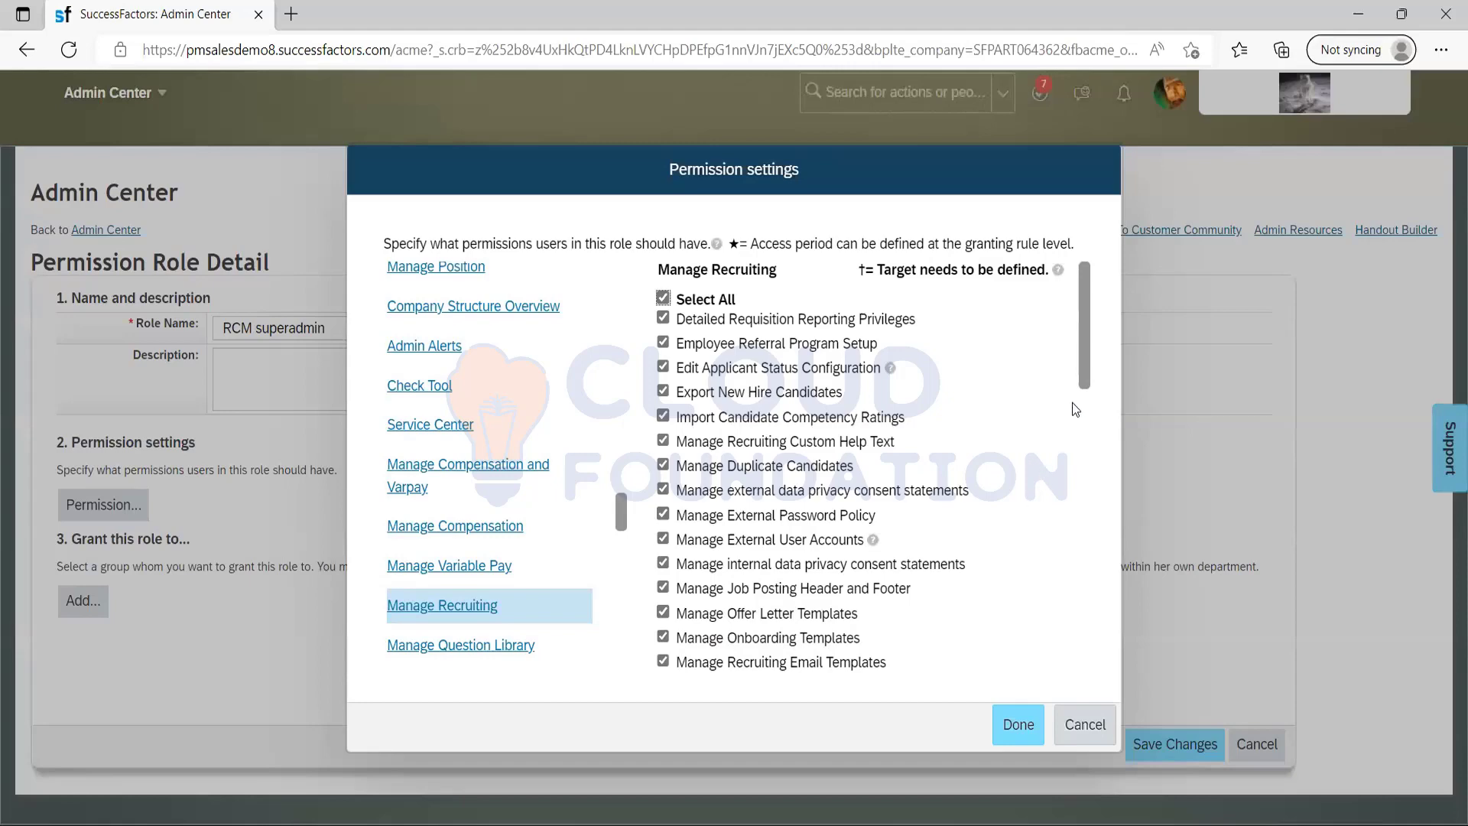
pyautogui.moveTo(1086, 354); pyautogui.dragTo(1055, 654)
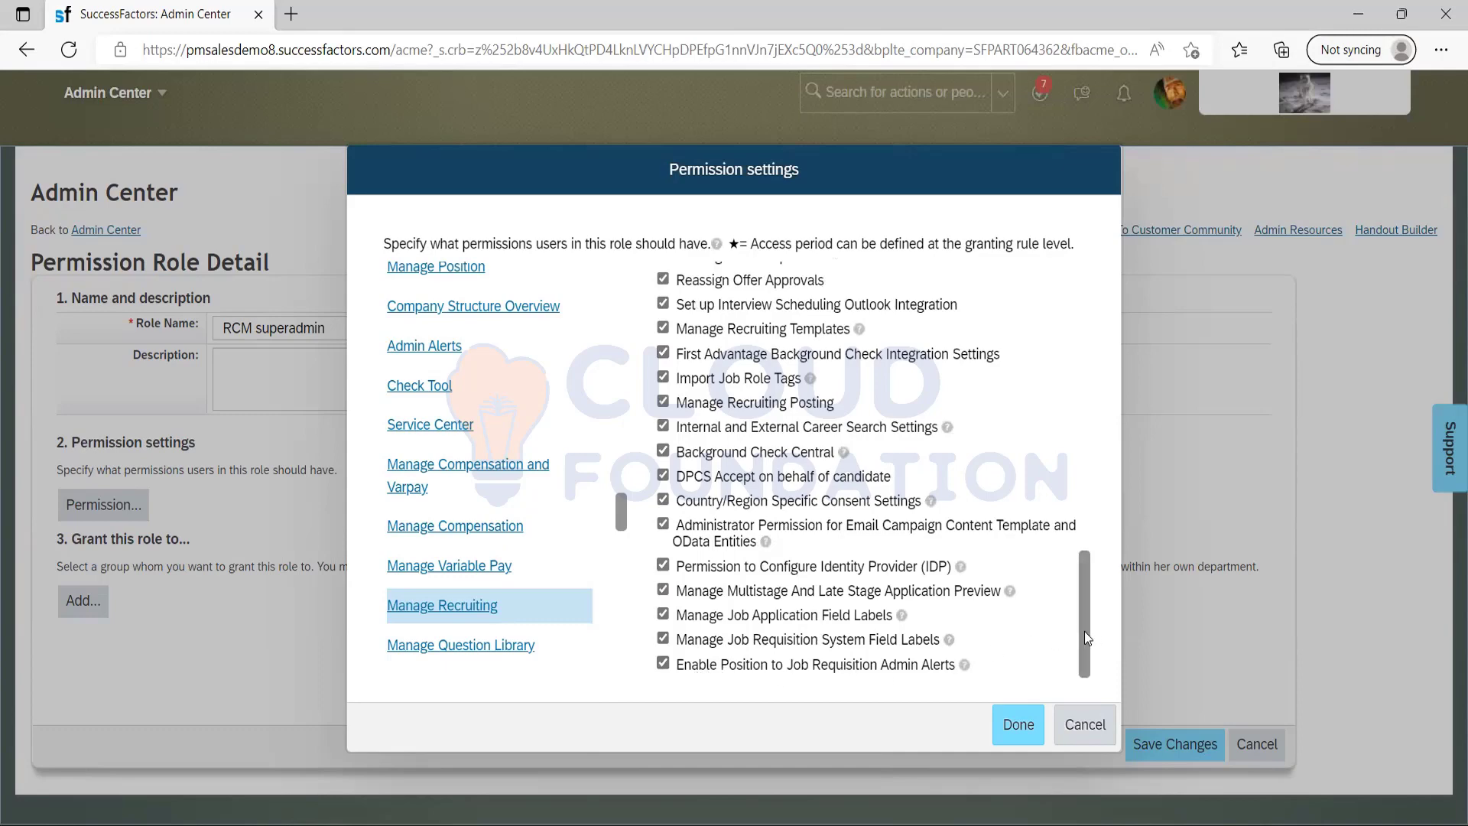
pyautogui.moveTo(1084, 634); pyautogui.dragTo(1078, 338)
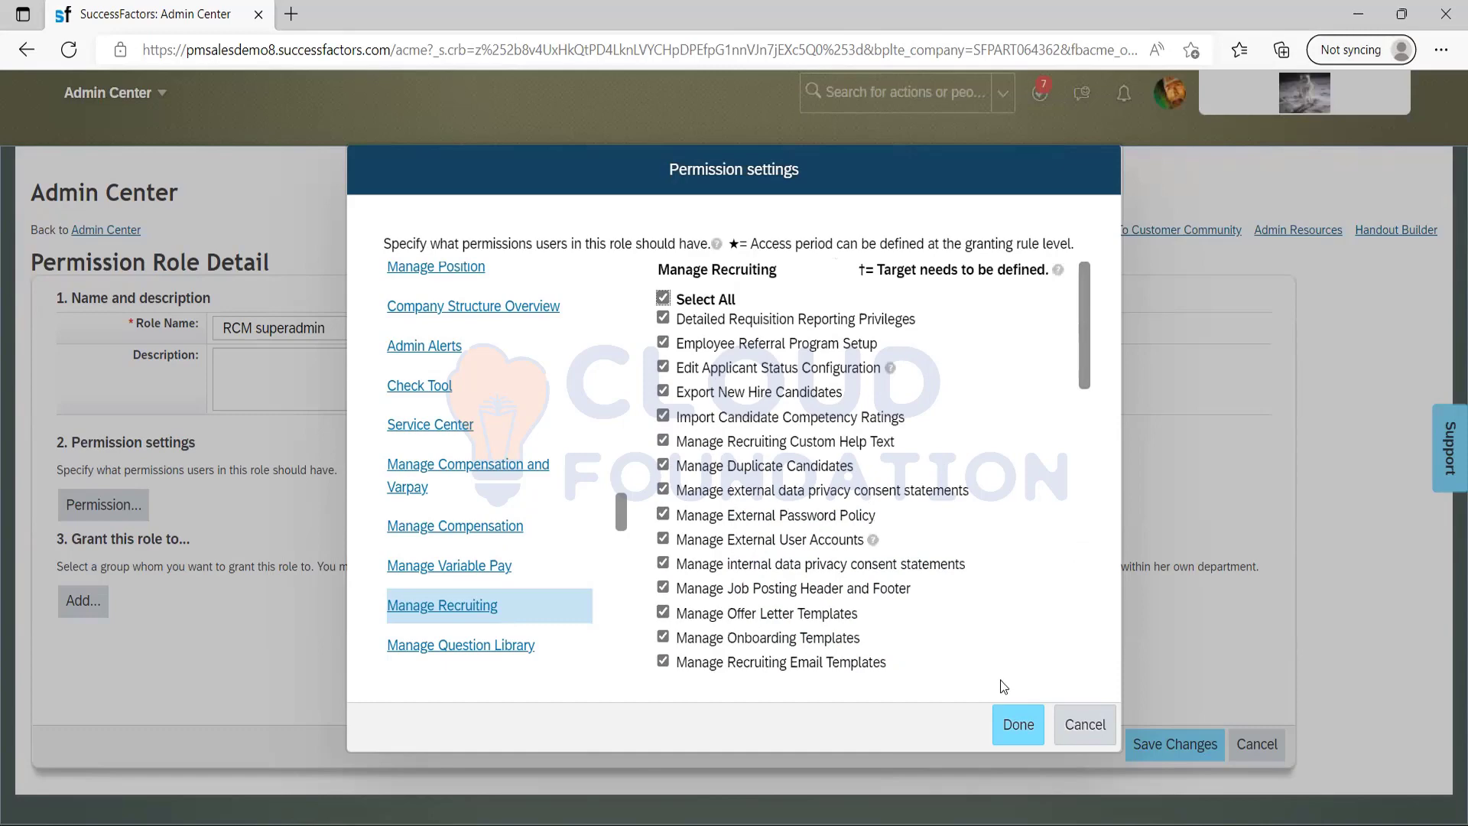
pyautogui.click(1011, 730)
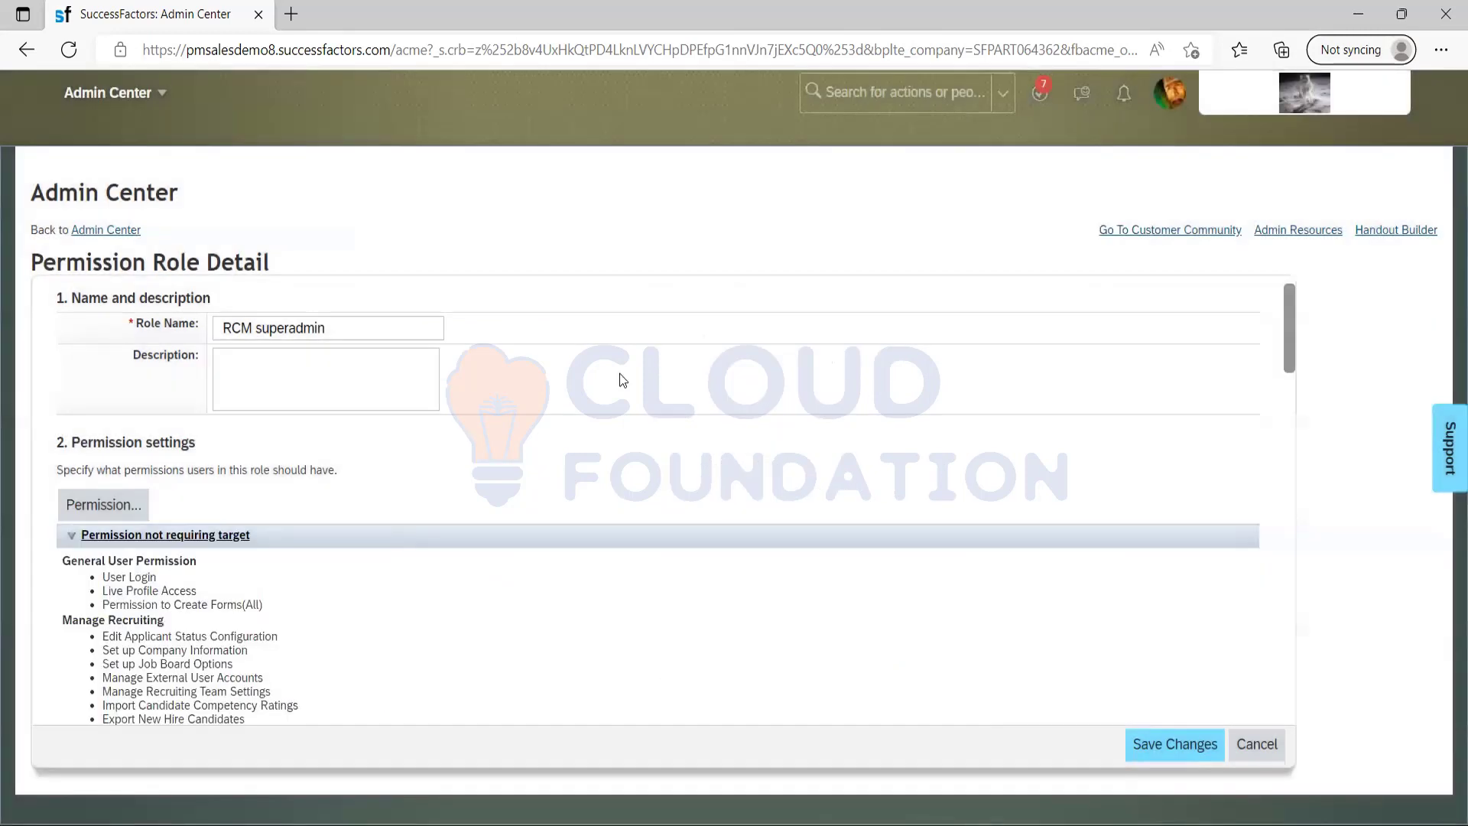
# Save the changes to the RCM superadmin role and return to the permission role list.
pyautogui.moveTo(1285, 347); pyautogui.dragTo(1262, 723)
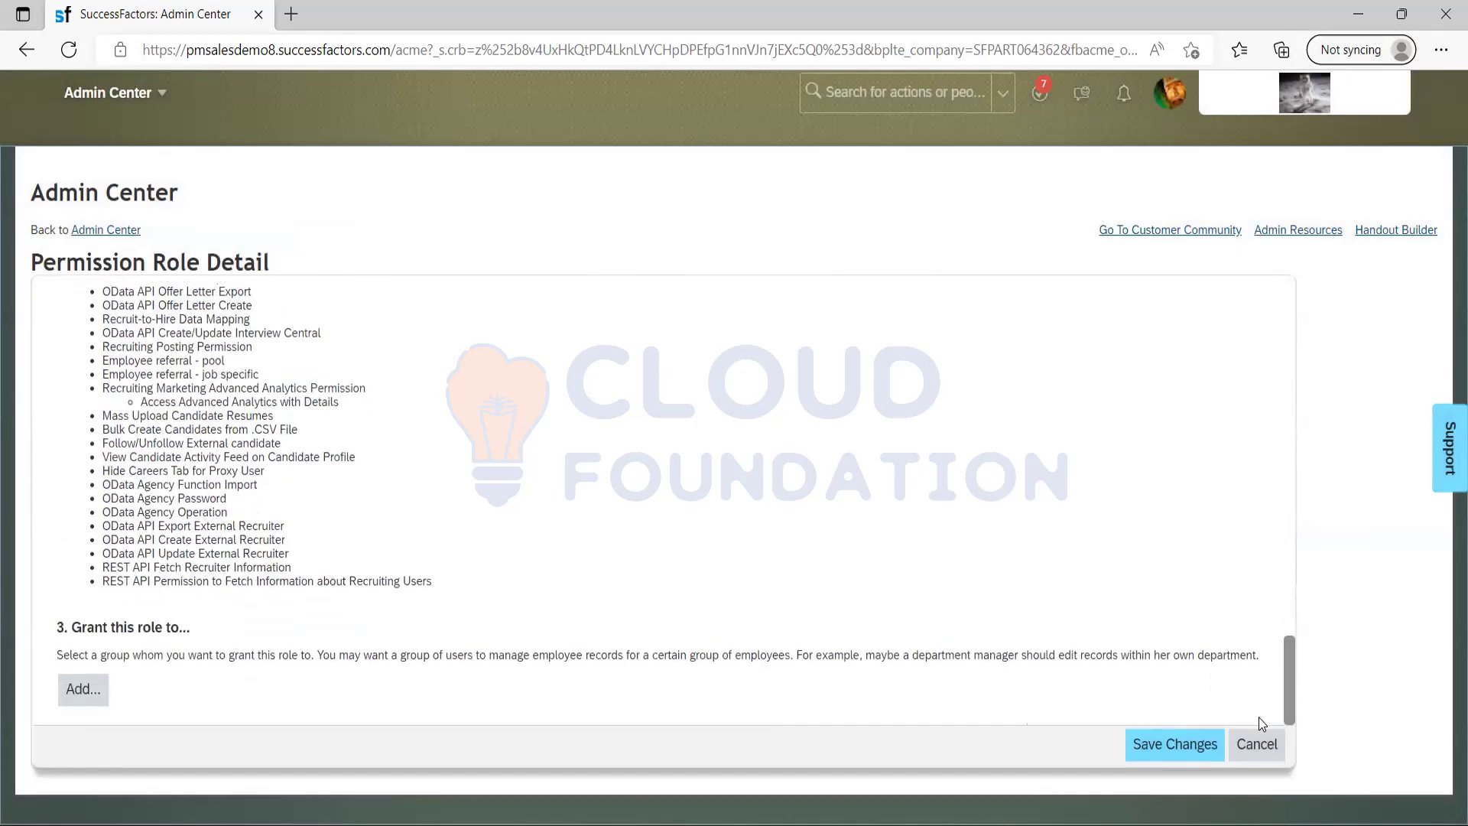
pyautogui.click(1162, 744)
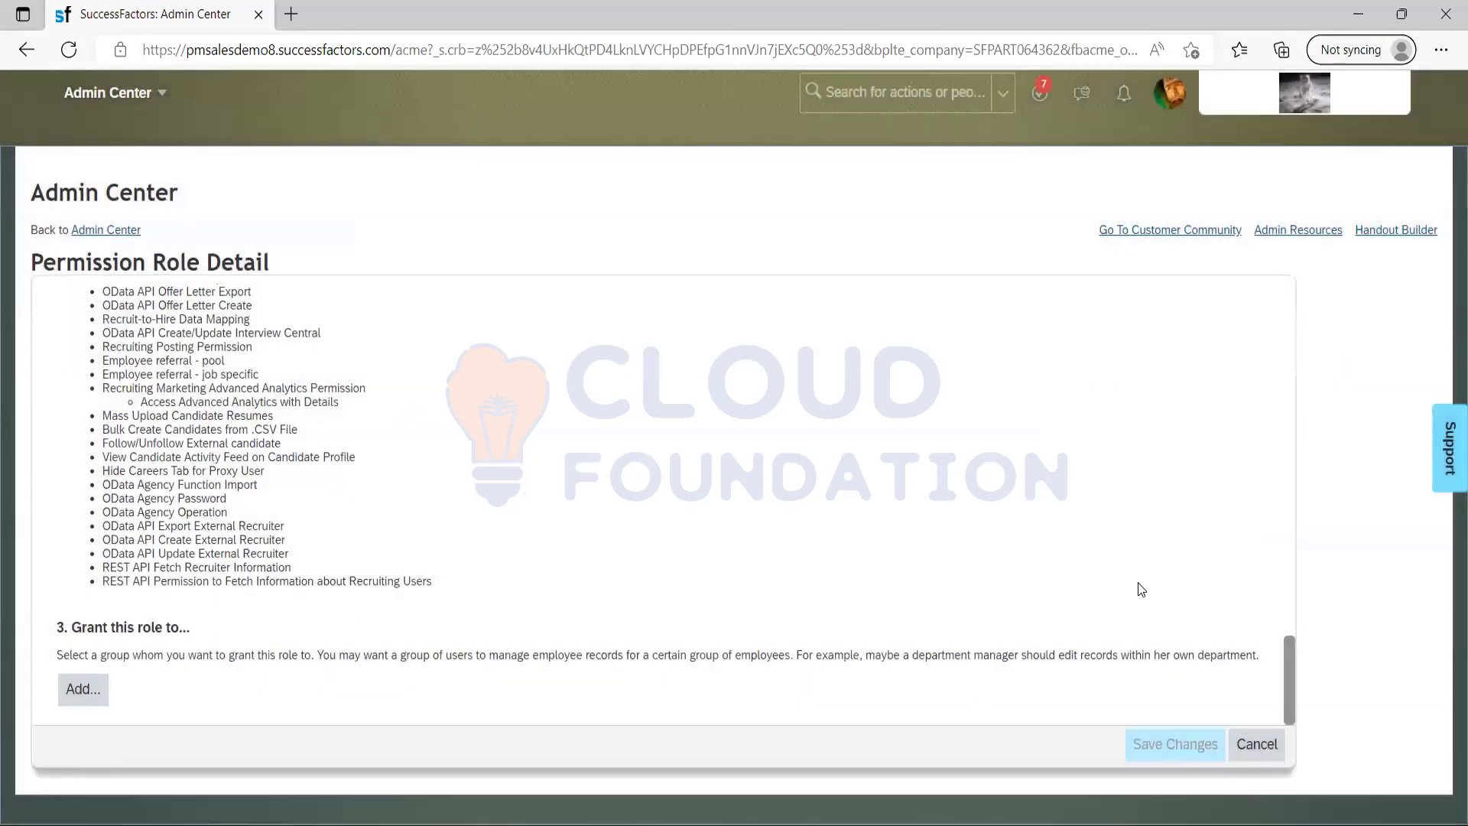
pyautogui.click(1270, 746)
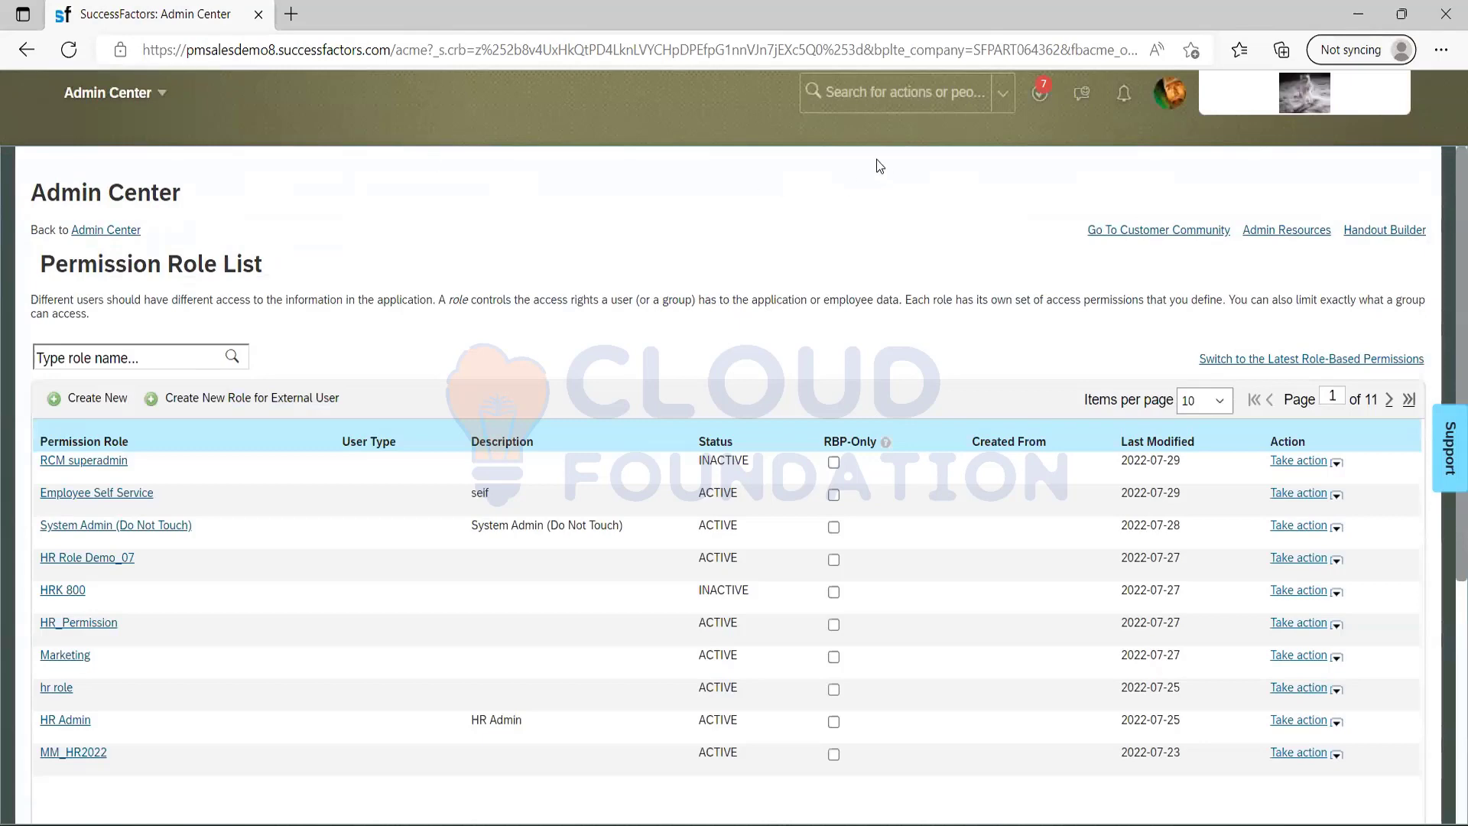
# Search the actions for "manage permission group" and open Manage Permission Groups.
pyautogui.click(852, 105)
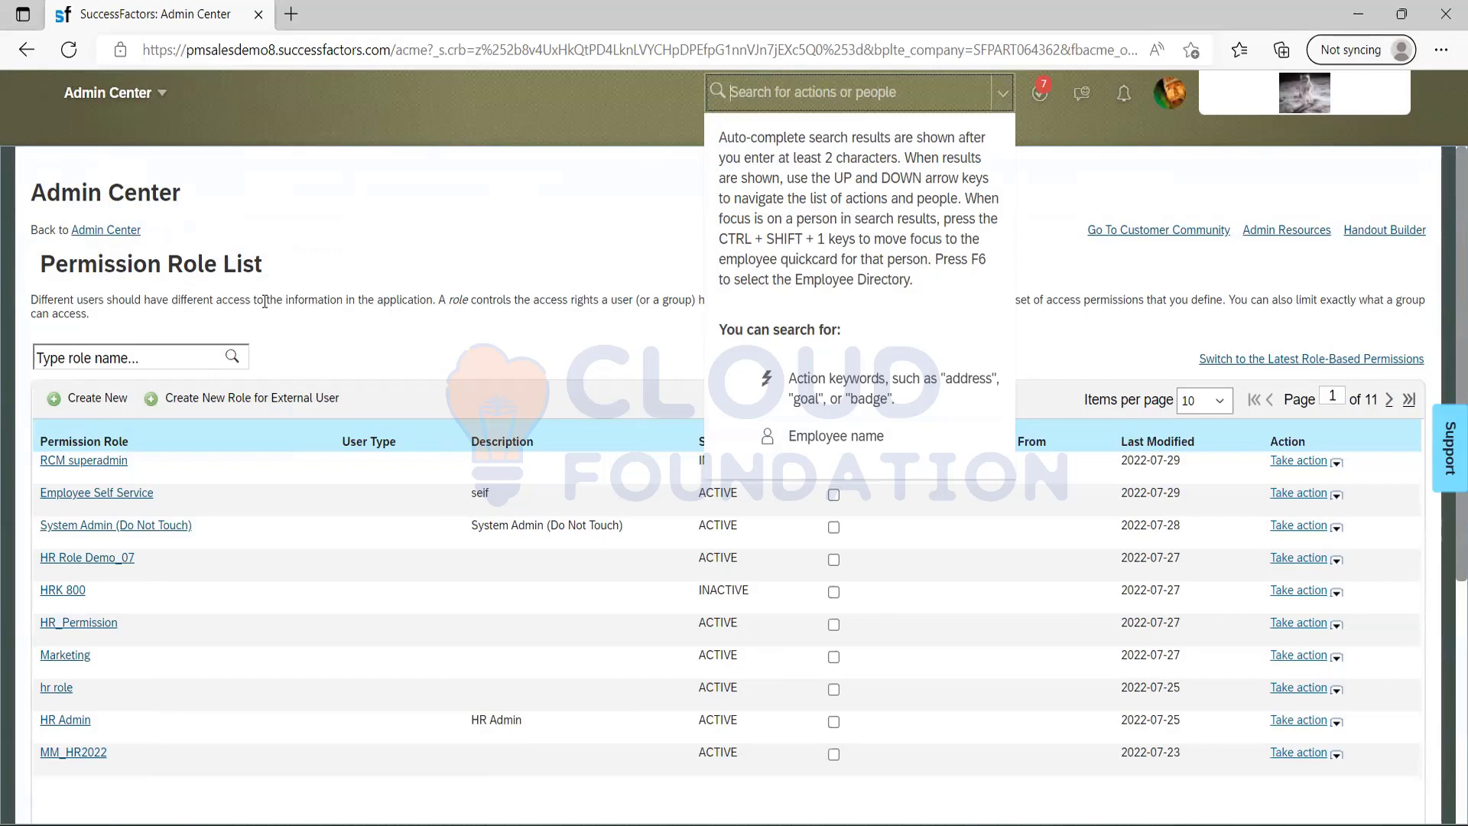
pyautogui.write('manage perm')
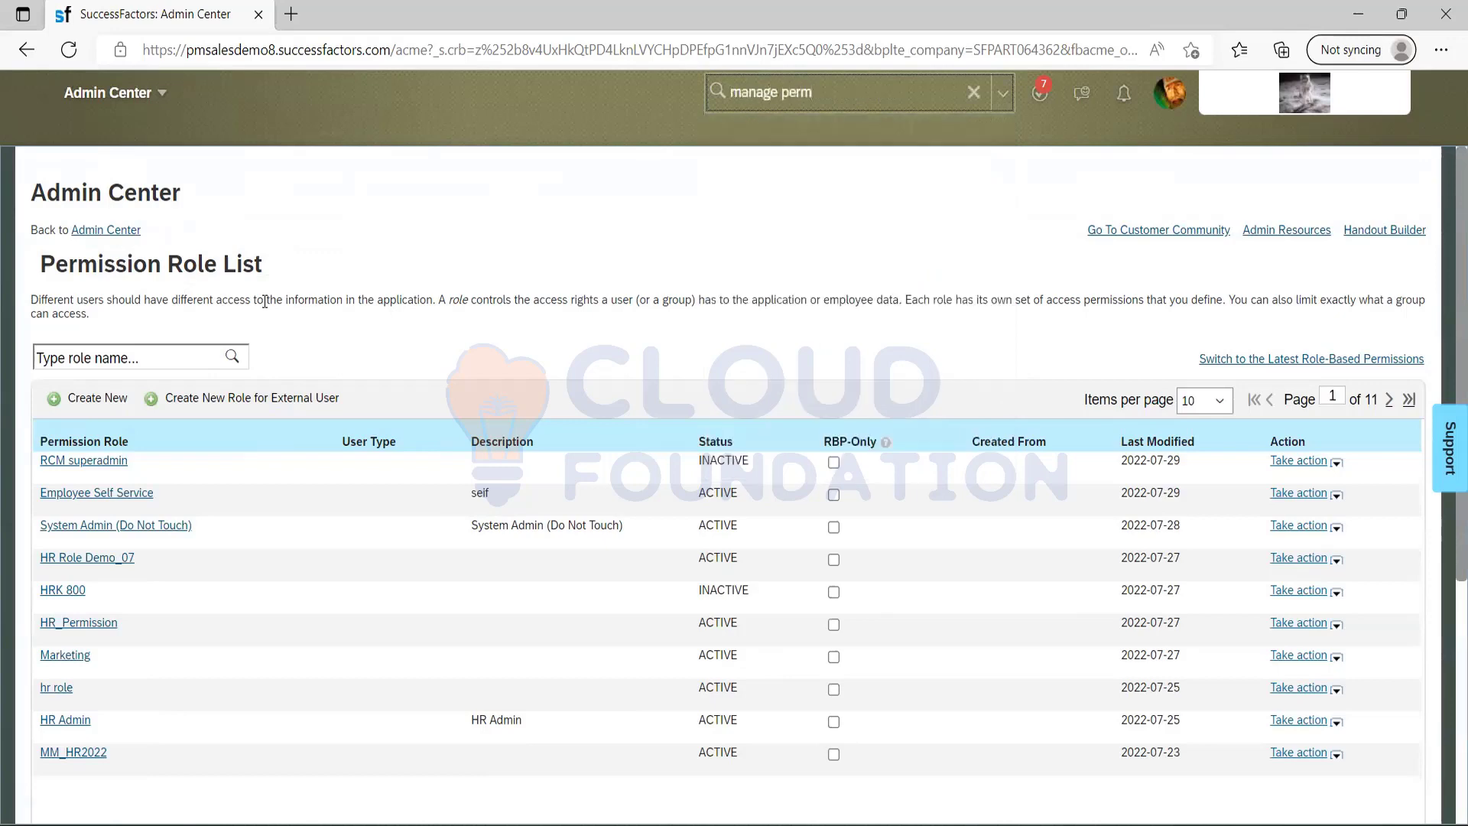
pyautogui.write('ission group')
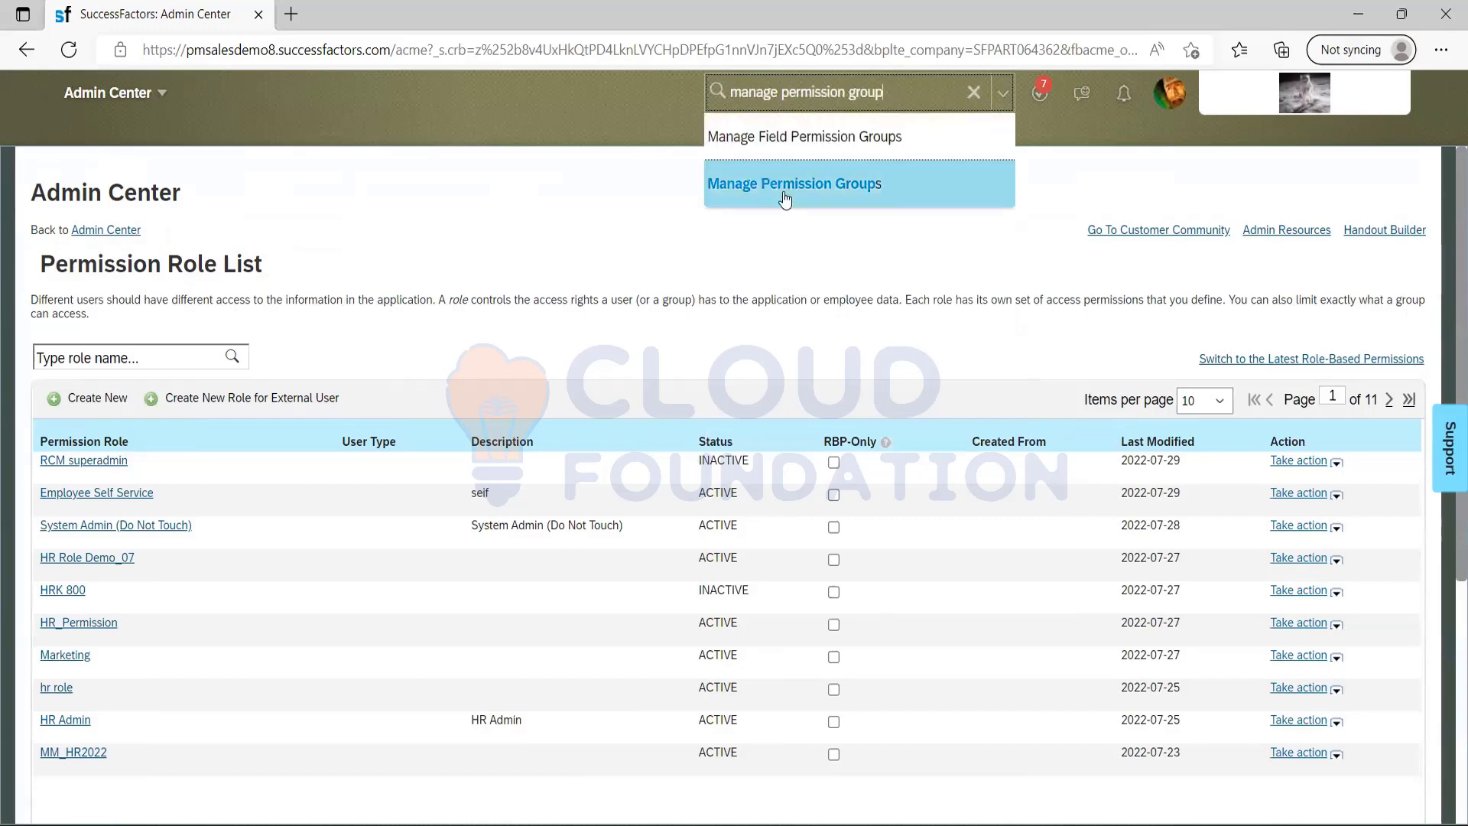
pyautogui.click(785, 195)
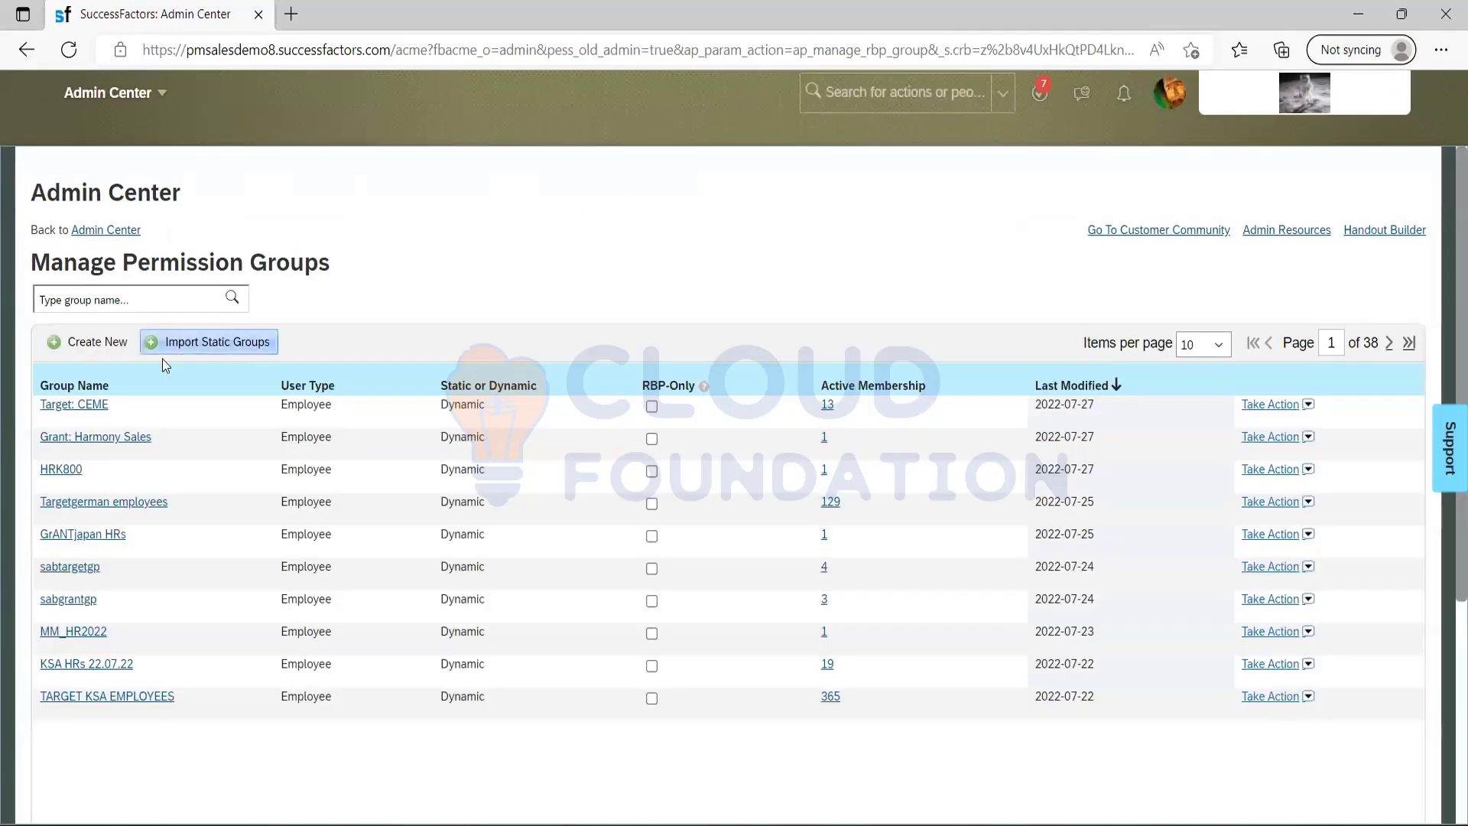
# Start a new permission group and name it "RCM superadmin".
pyautogui.click(105, 343)
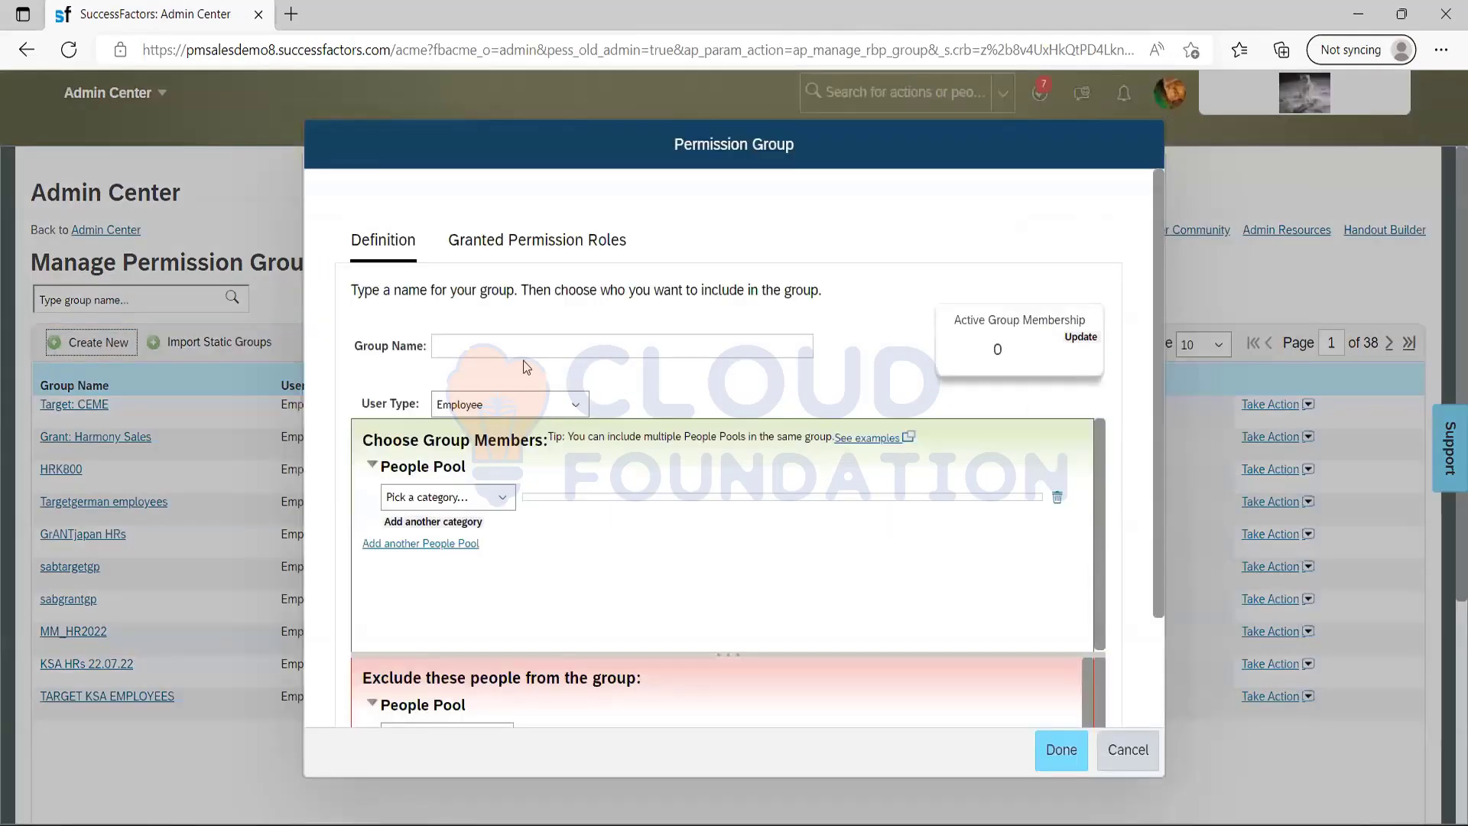
pyautogui.click(520, 353)
pyautogui.write('Su')
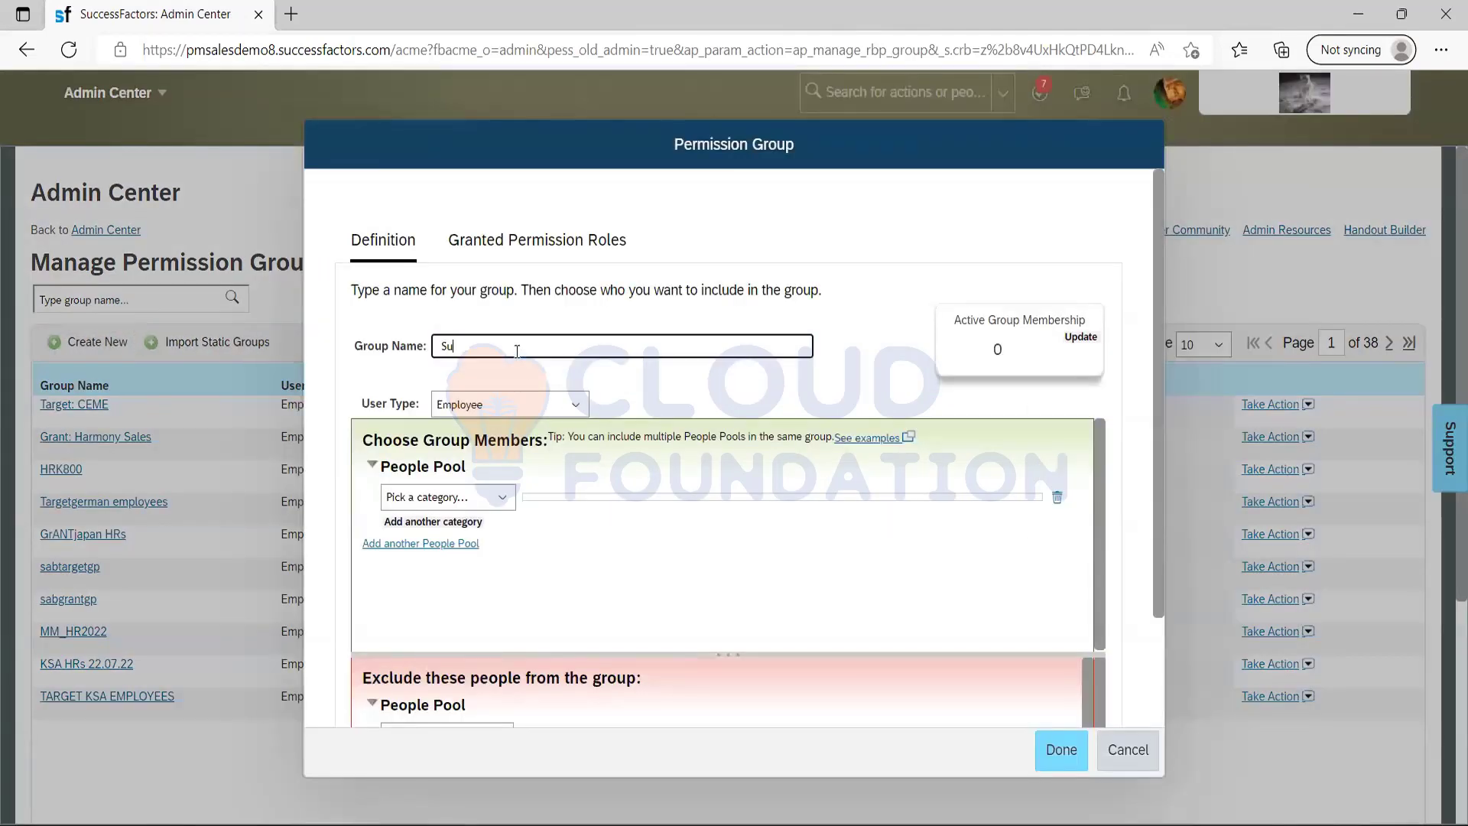
pyautogui.press('BackSpace')
pyautogui.write('RCM superadmin')
# Define the group's people pool as User equal to TEST USER, update the active membership and save the group.
pyautogui.click(503, 498)
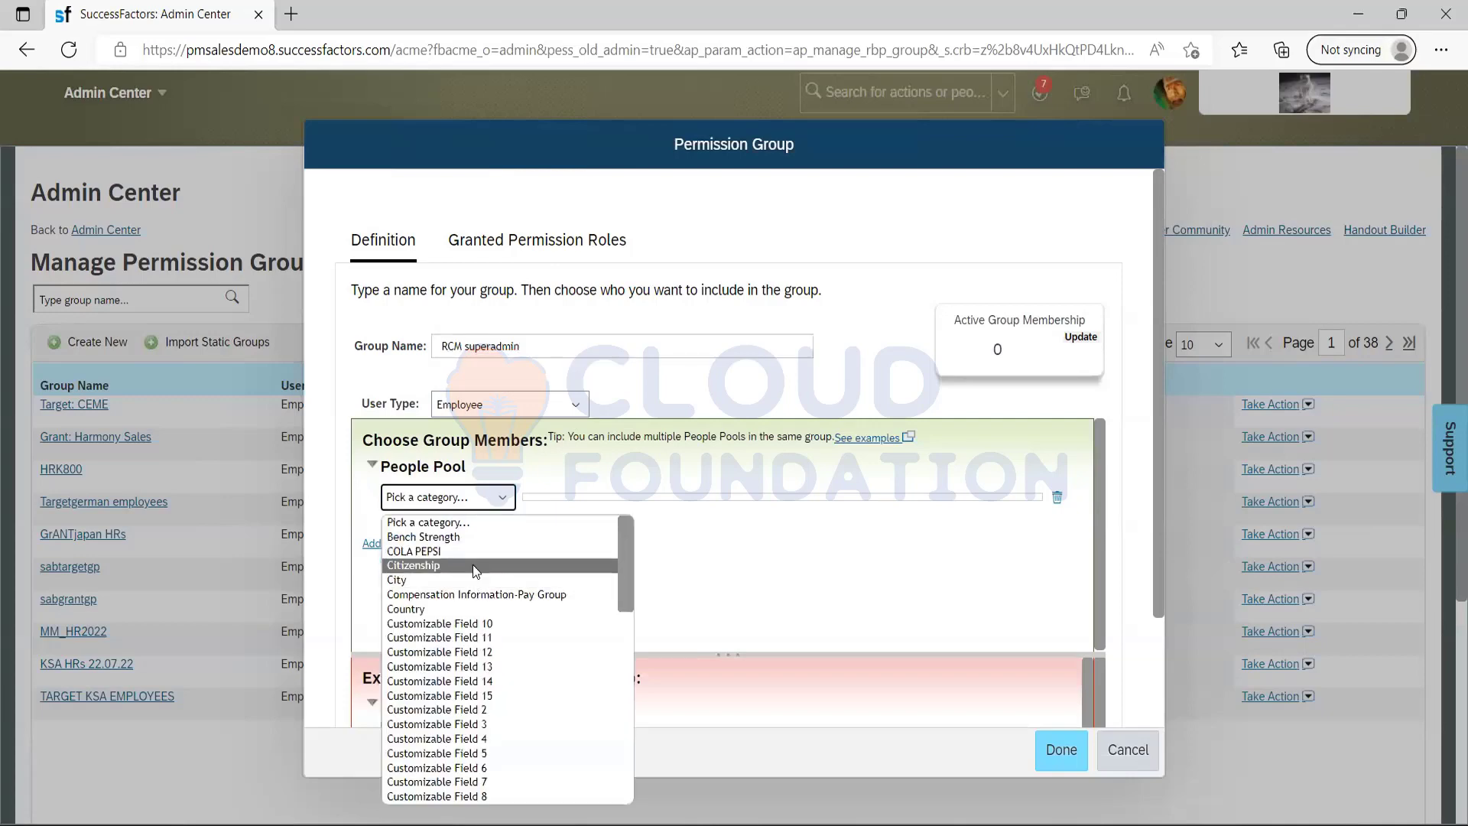
pyautogui.press('u')
pyautogui.press('Return')
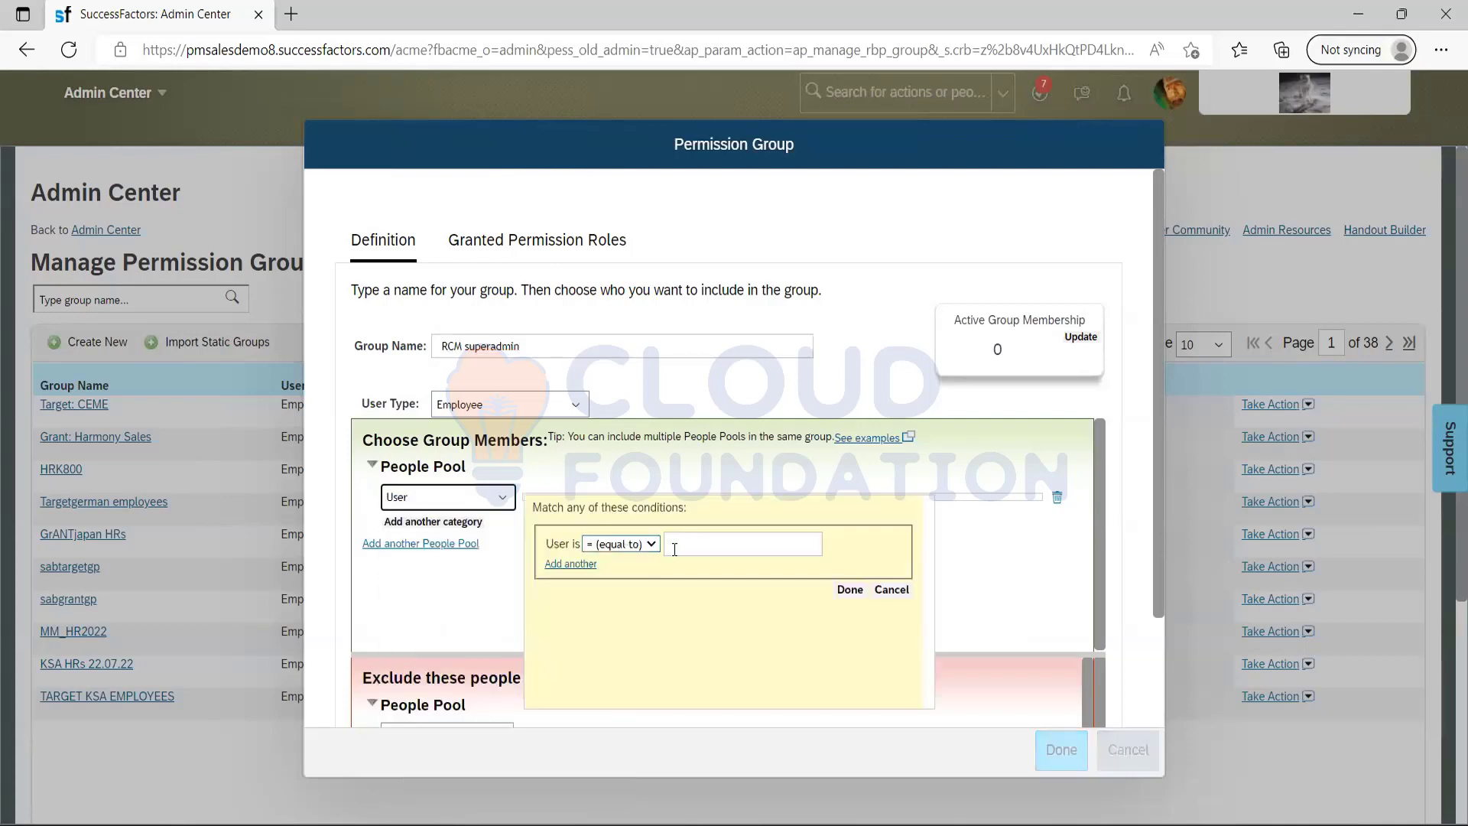
pyautogui.click(1167, 98)
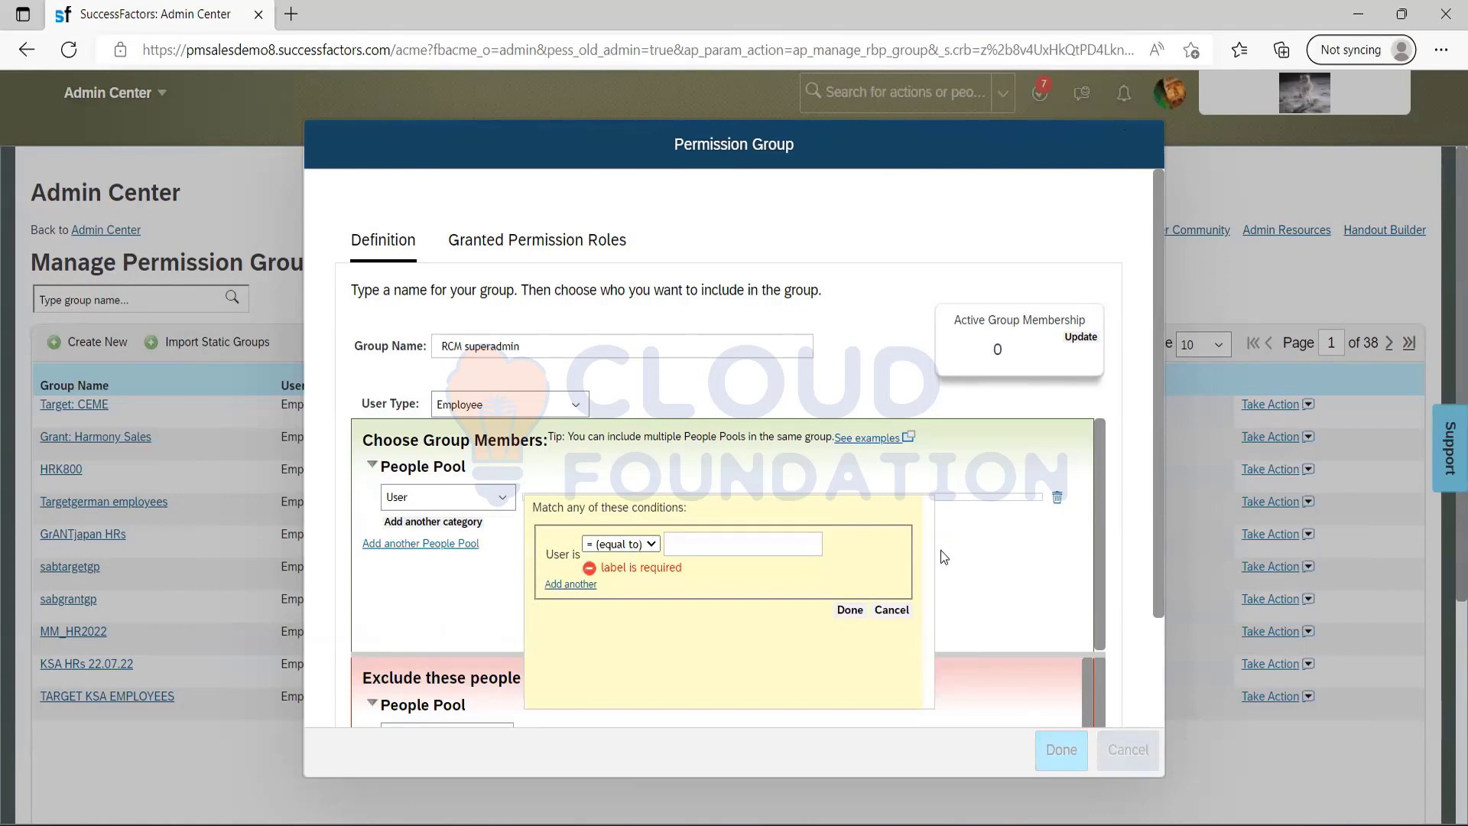
pyautogui.click(731, 545)
pyautogui.write('abc')
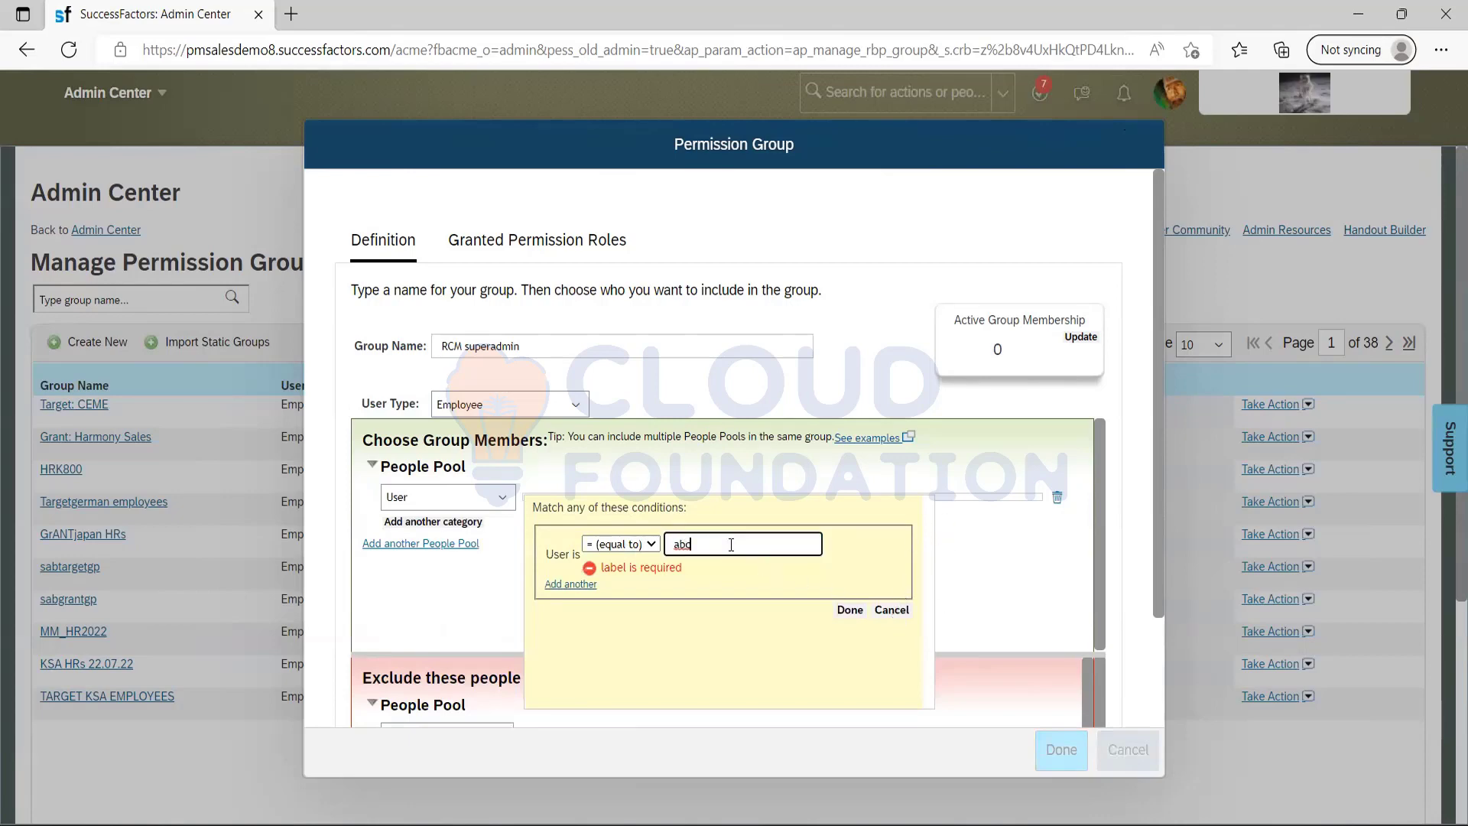
pyautogui.press('BackSpace')
pyautogui.press('BackSpace')
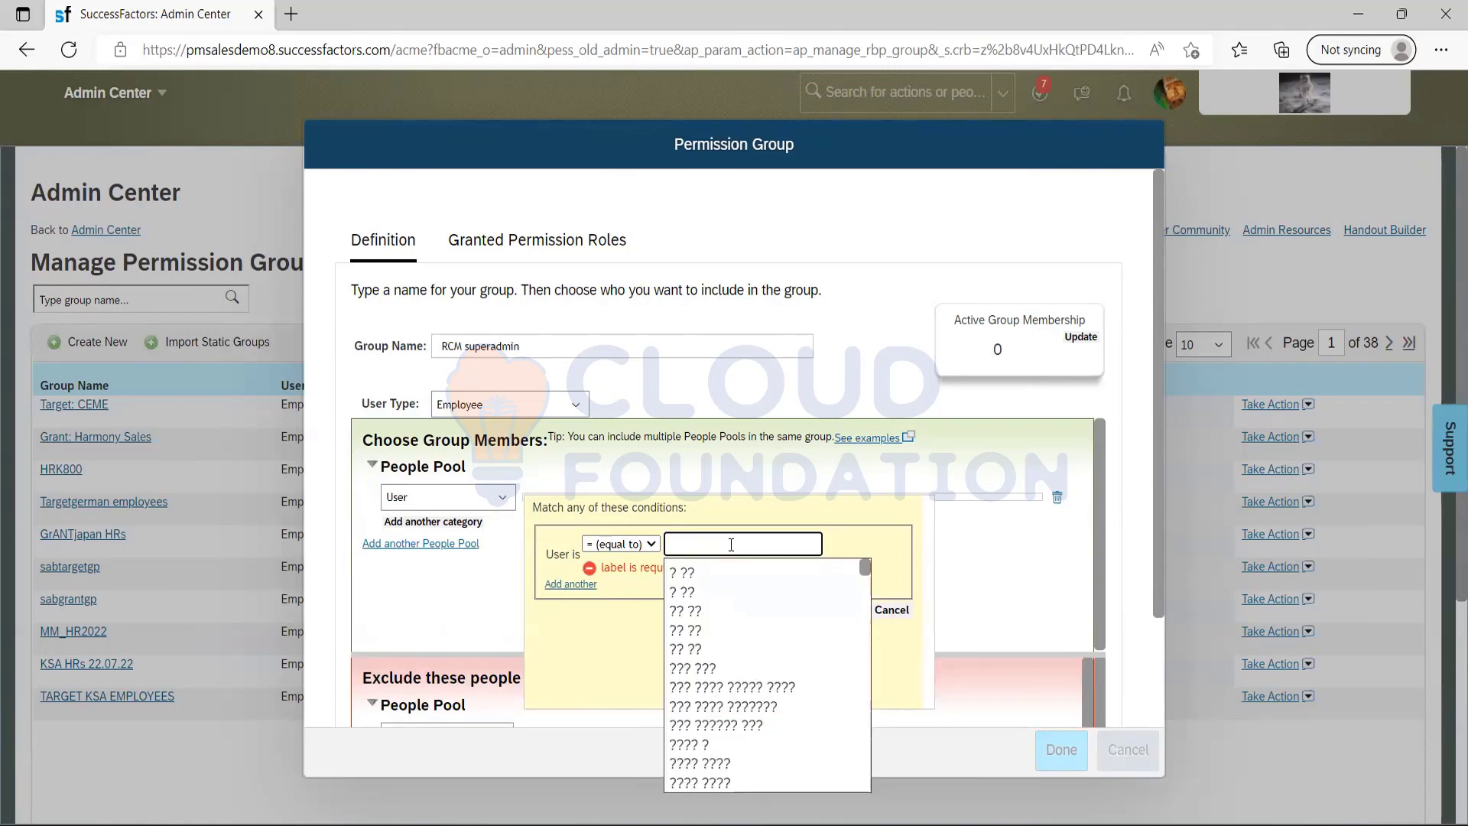
pyautogui.write('test')
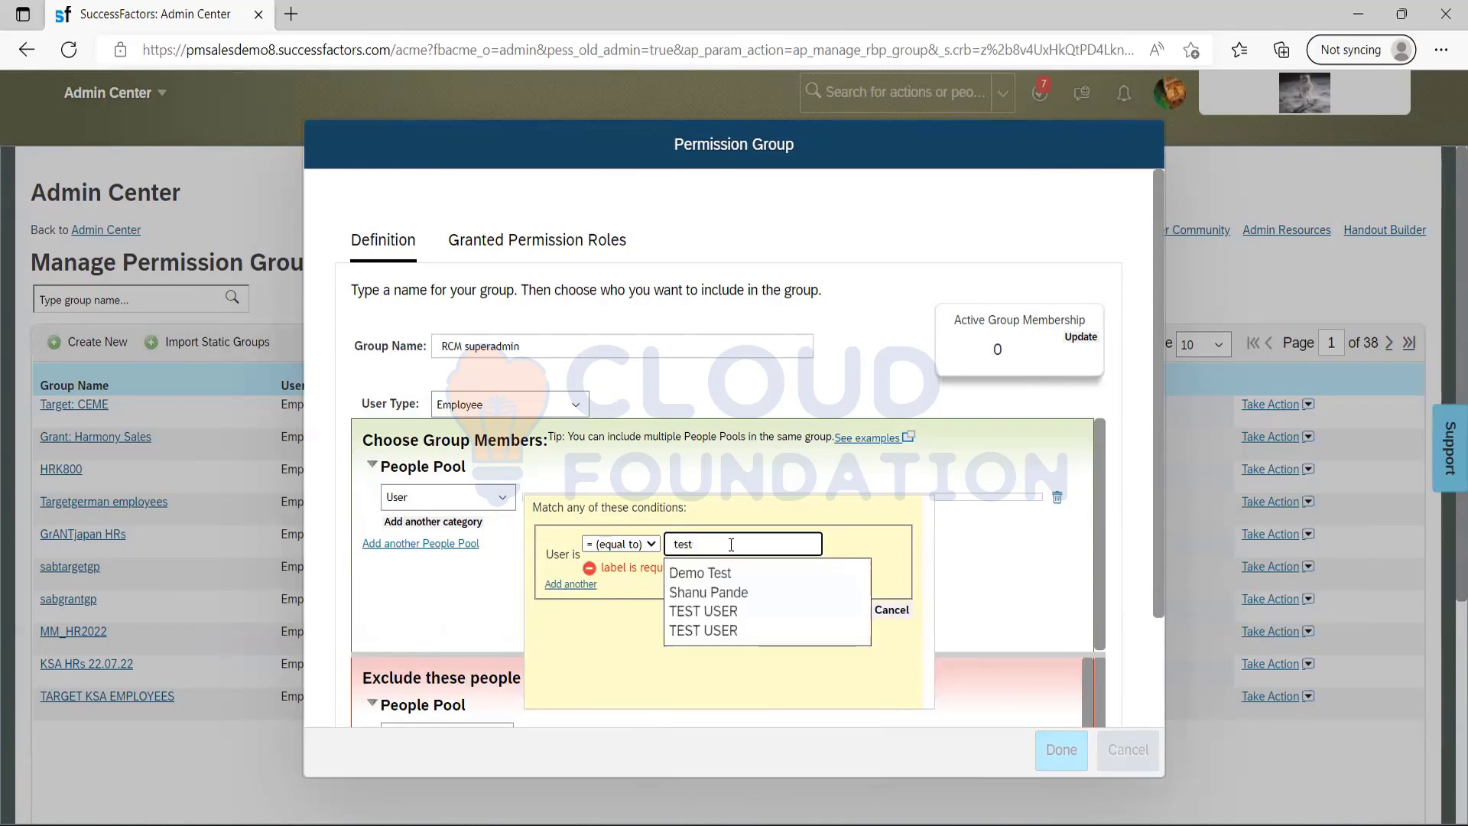
pyautogui.click(707, 612)
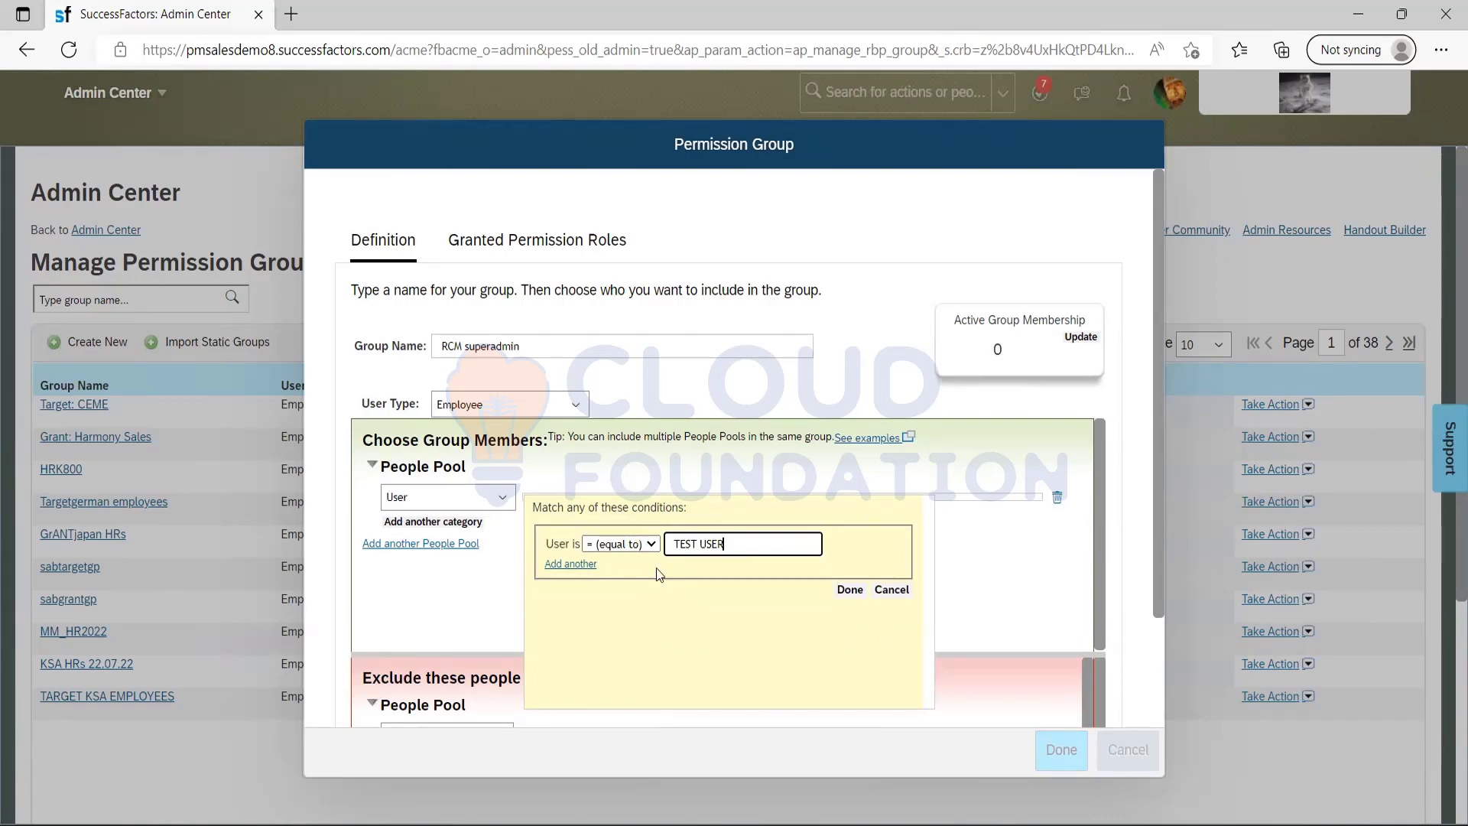
pyautogui.click(849, 591)
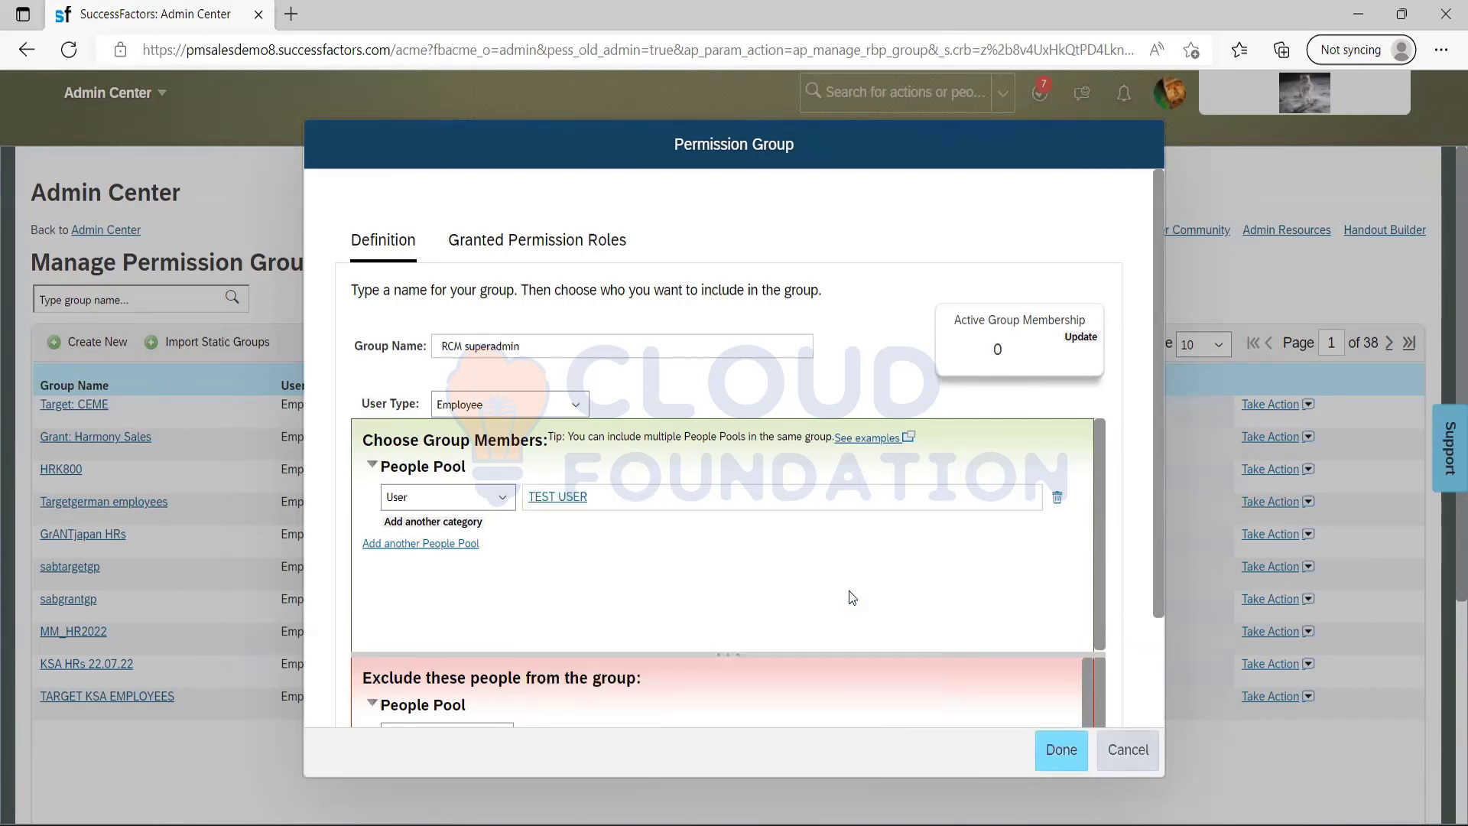
pyautogui.click(1081, 337)
pyautogui.click(1066, 748)
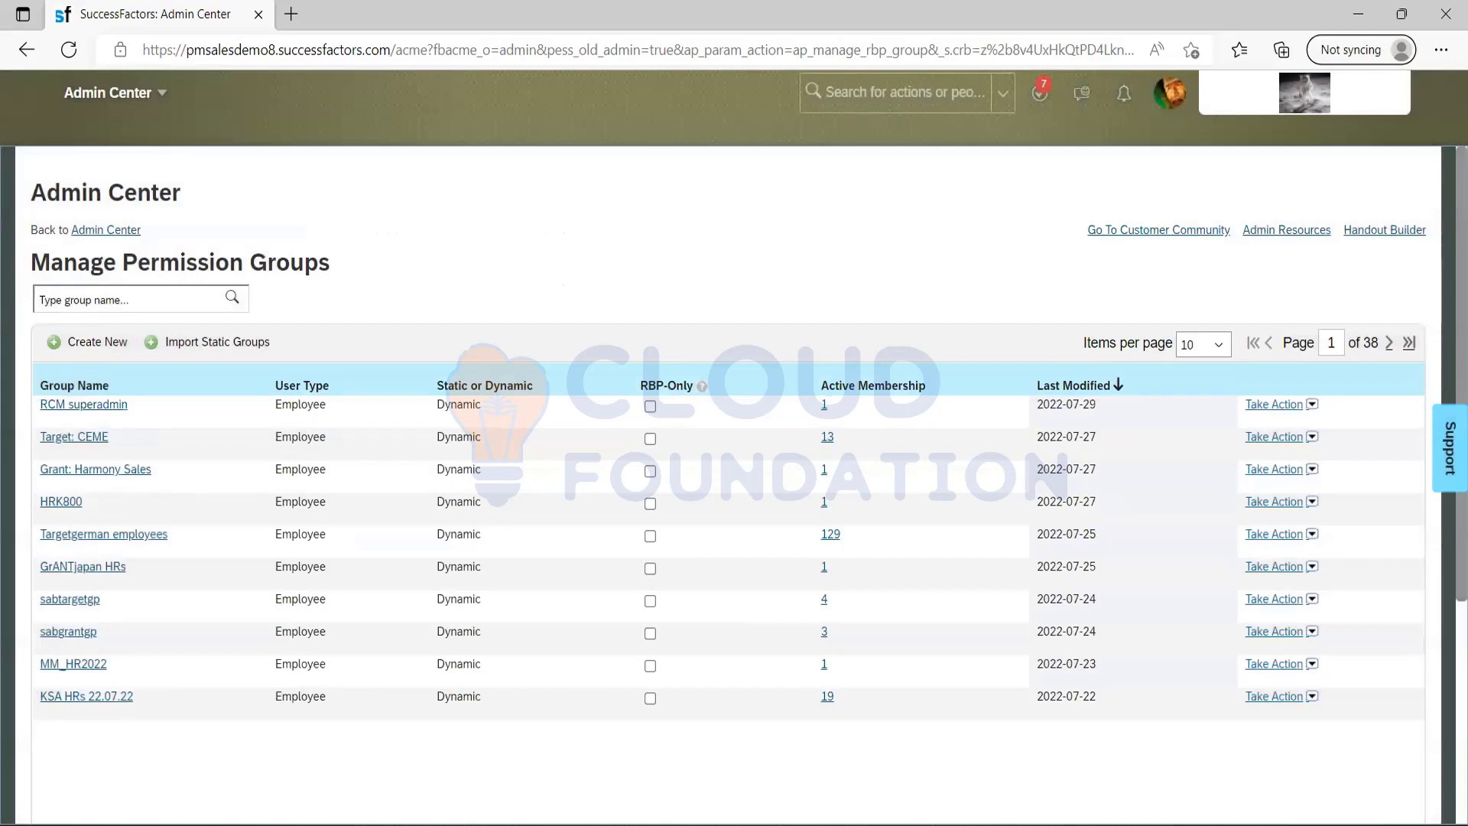
# Switch to the Notepad notes and add the line "1. Enabled recruting from Provisioning" below the existing text.
pyautogui.hotkey('alt', 'Tab')
pyautogui.press('Return')
pyautogui.write('1. cl')
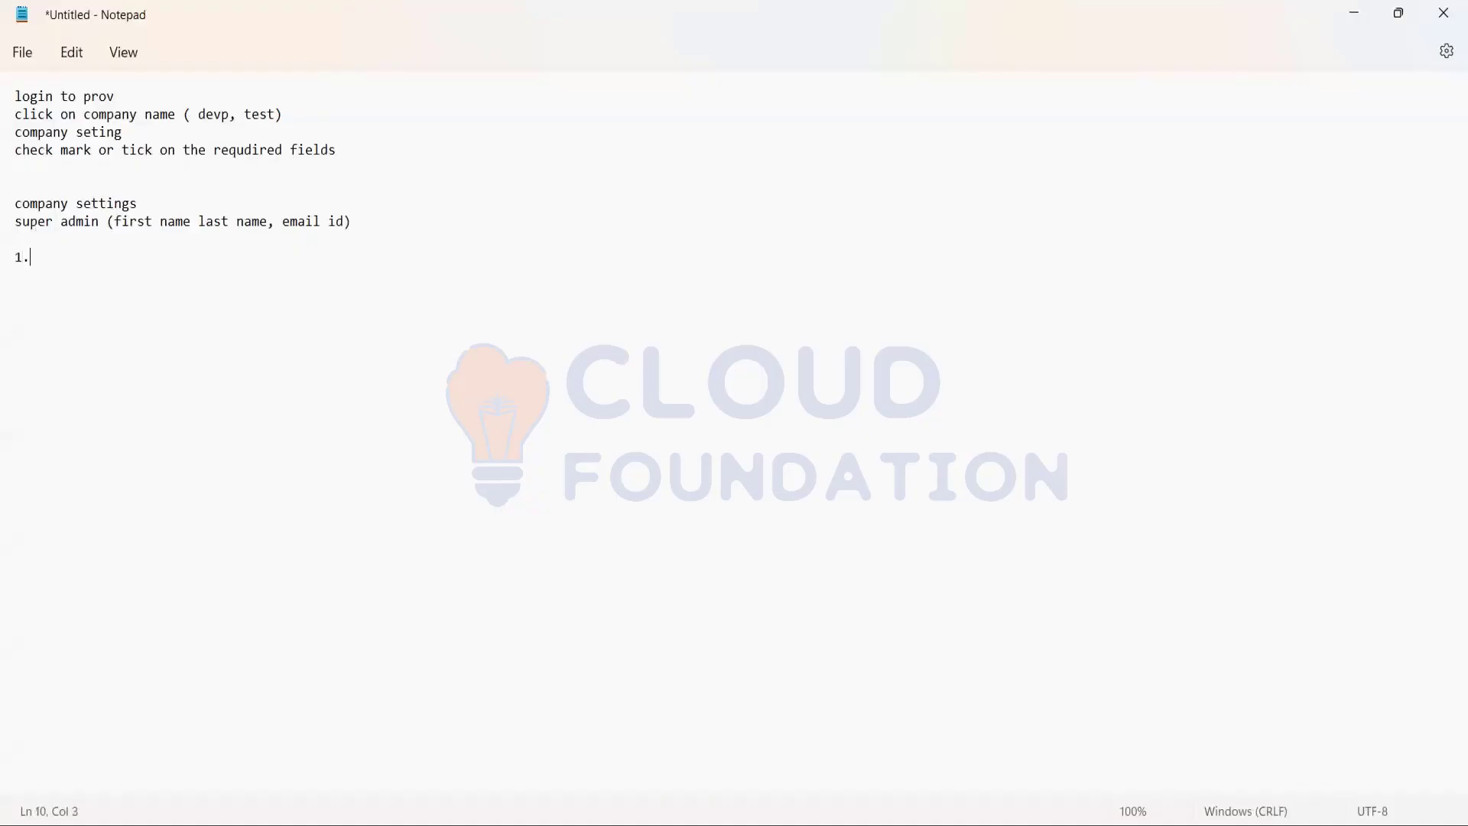
pyautogui.press('BackSpace')
pyautogui.press('BackSpace')
pyautogui.write('Enabled recruting from Provisin')
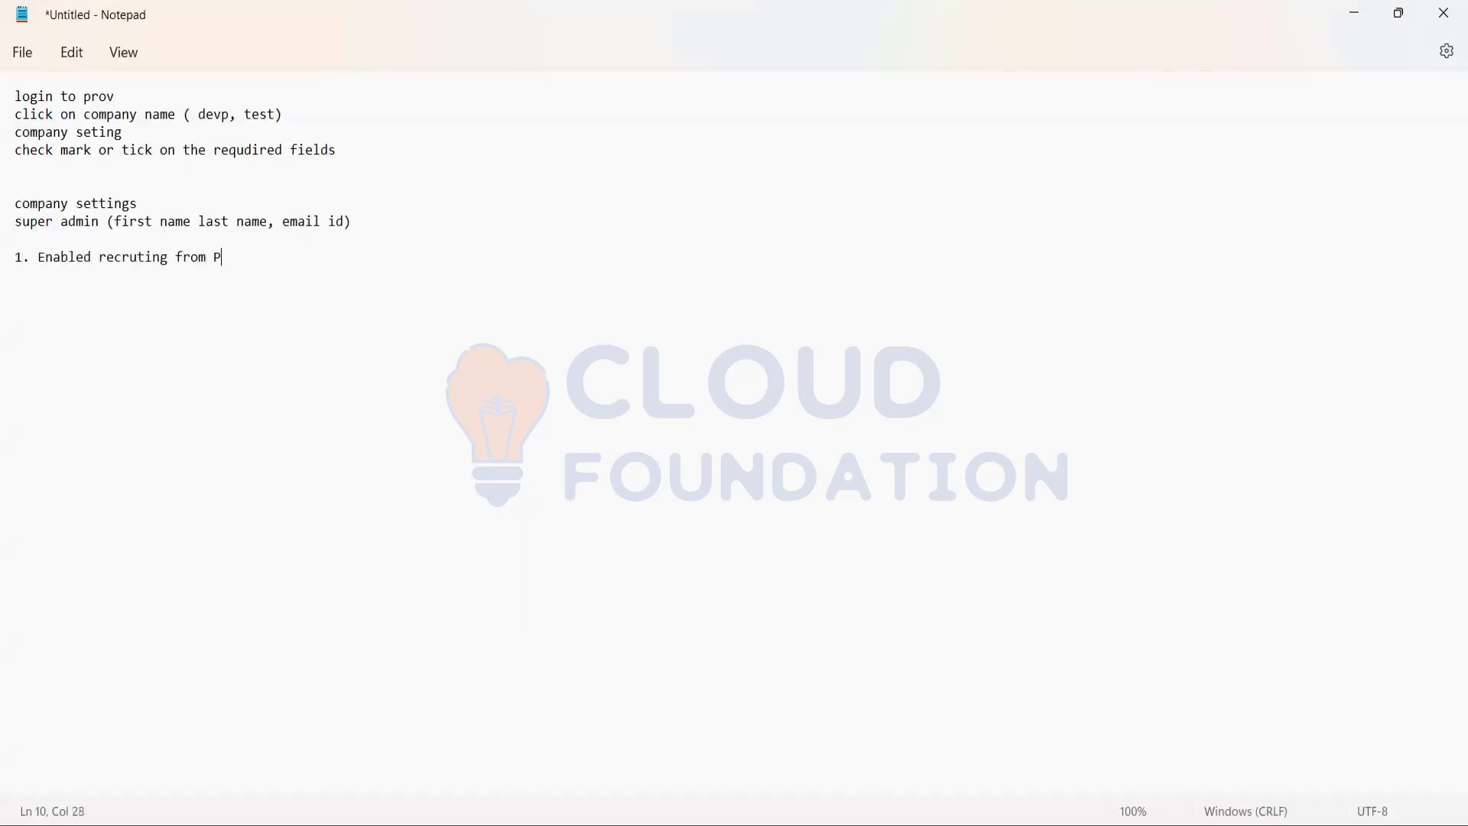
pyautogui.press('BackSpace')
pyautogui.press('BackSpace')
pyautogui.write('ioning')
# Add a second numbered line to the notes reading "2. created Superadmin from provisioning".
pyautogui.press('Return')
pyautogui.write('2')
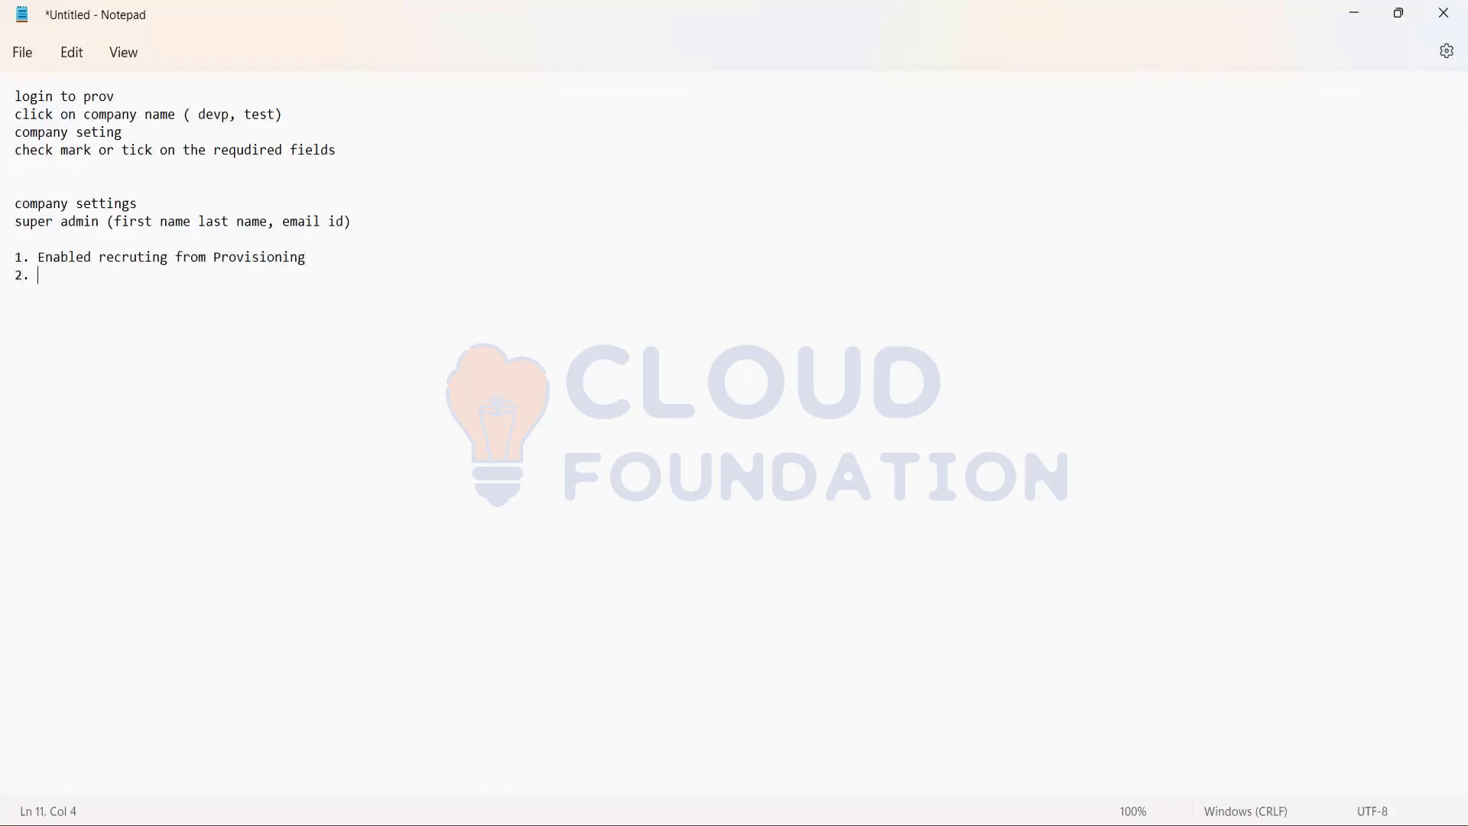
pyautogui.write('. En')
pyautogui.press('BackSpace')
pyautogui.press('BackSpace')
pyautogui.write('creat')
pyautogui.write('d')
pyautogui.press('BackSpace')
pyautogui.write('ed Sue')
pyautogui.press('BackSpace')
pyautogui.write('peradmin from provisioning')
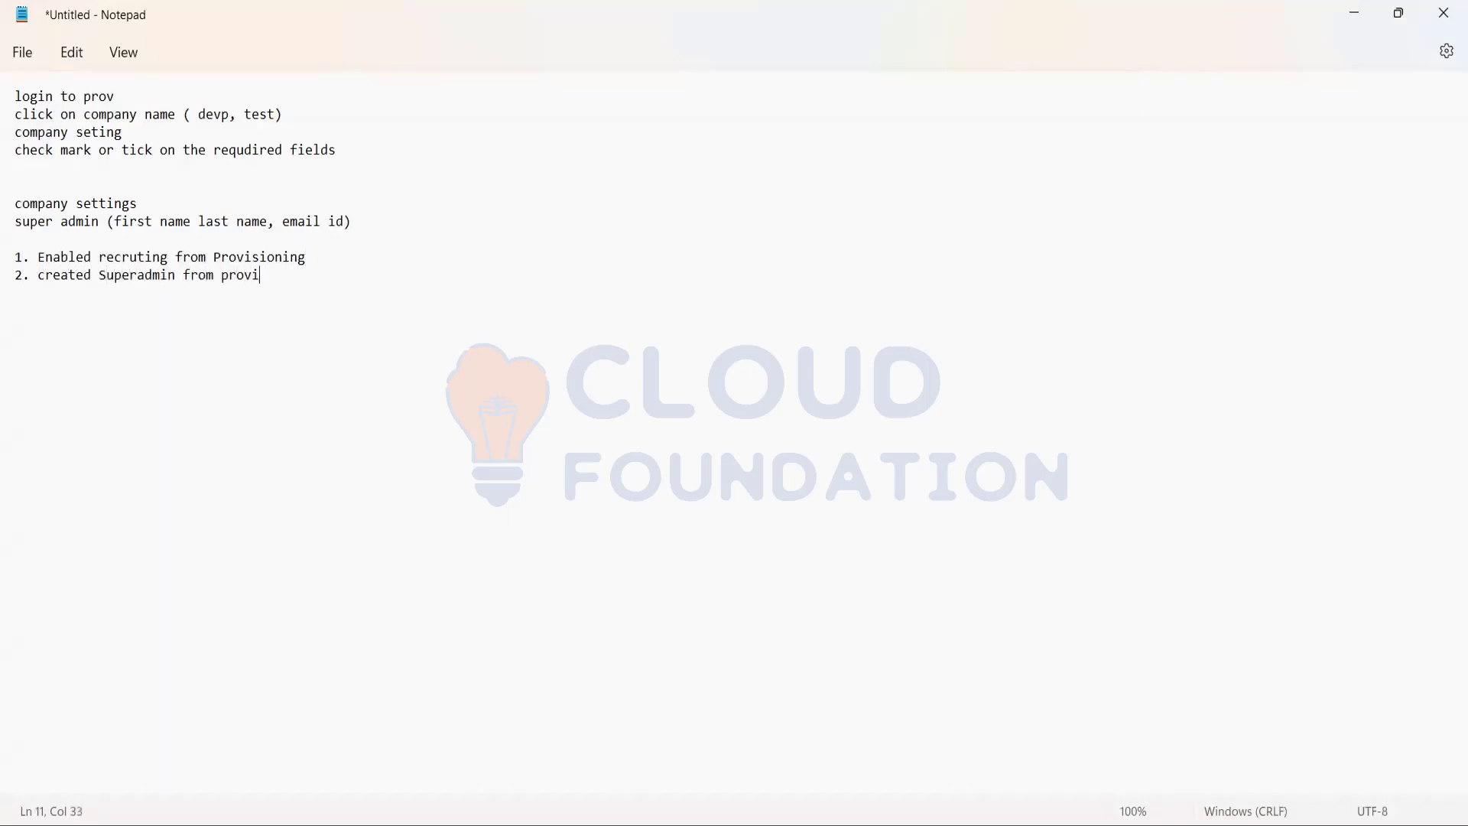
# Add a third numbered line to the notes reading "3. Creating Role for myself , superadmin, group".
pyautogui.press('Return')
pyautogui.write('3.')
pyautogui.click(152, 277)
pyautogui.click(46, 295)
pyautogui.write('Creating ')
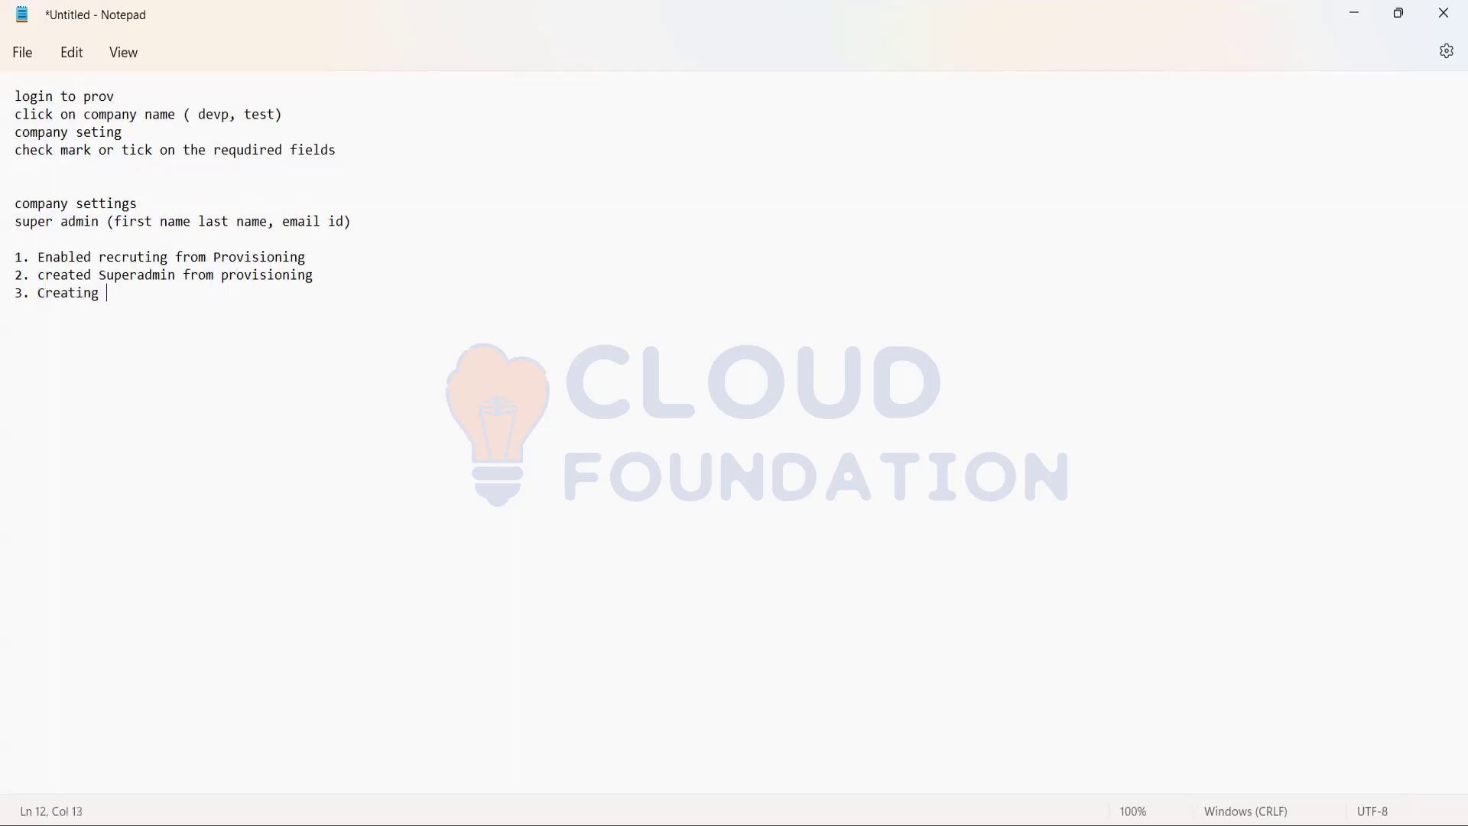
pyautogui.write('Role for myself , superadmin')
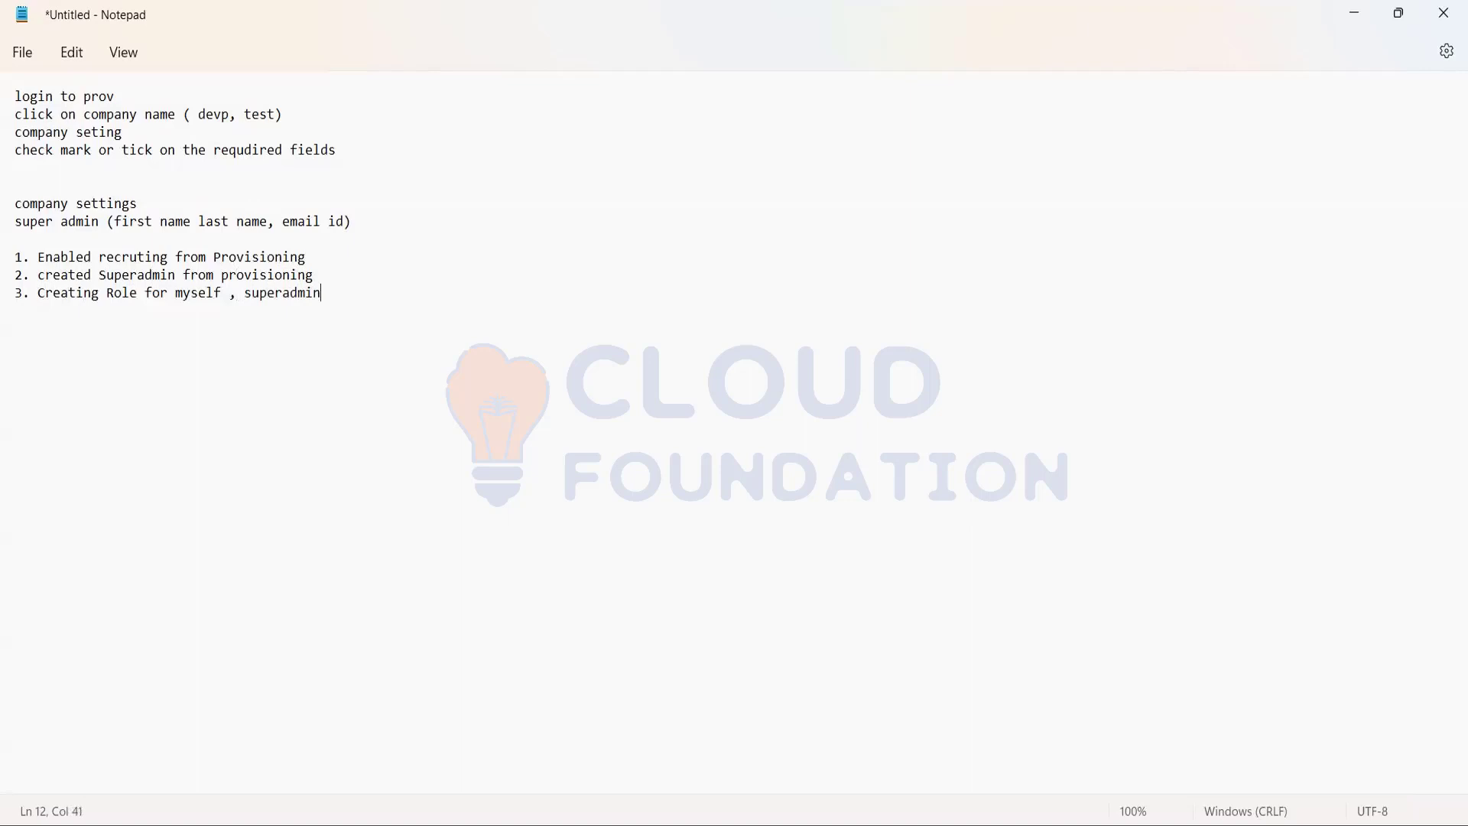
pyautogui.write(',')
pyautogui.write('group')
# Start a fourth numbered line, "4.", below the three setup steps in the notes.
pyautogui.press('Return')
pyautogui.write('4.')
pyautogui.moveTo(405, 299); pyautogui.dragTo(8, 254)
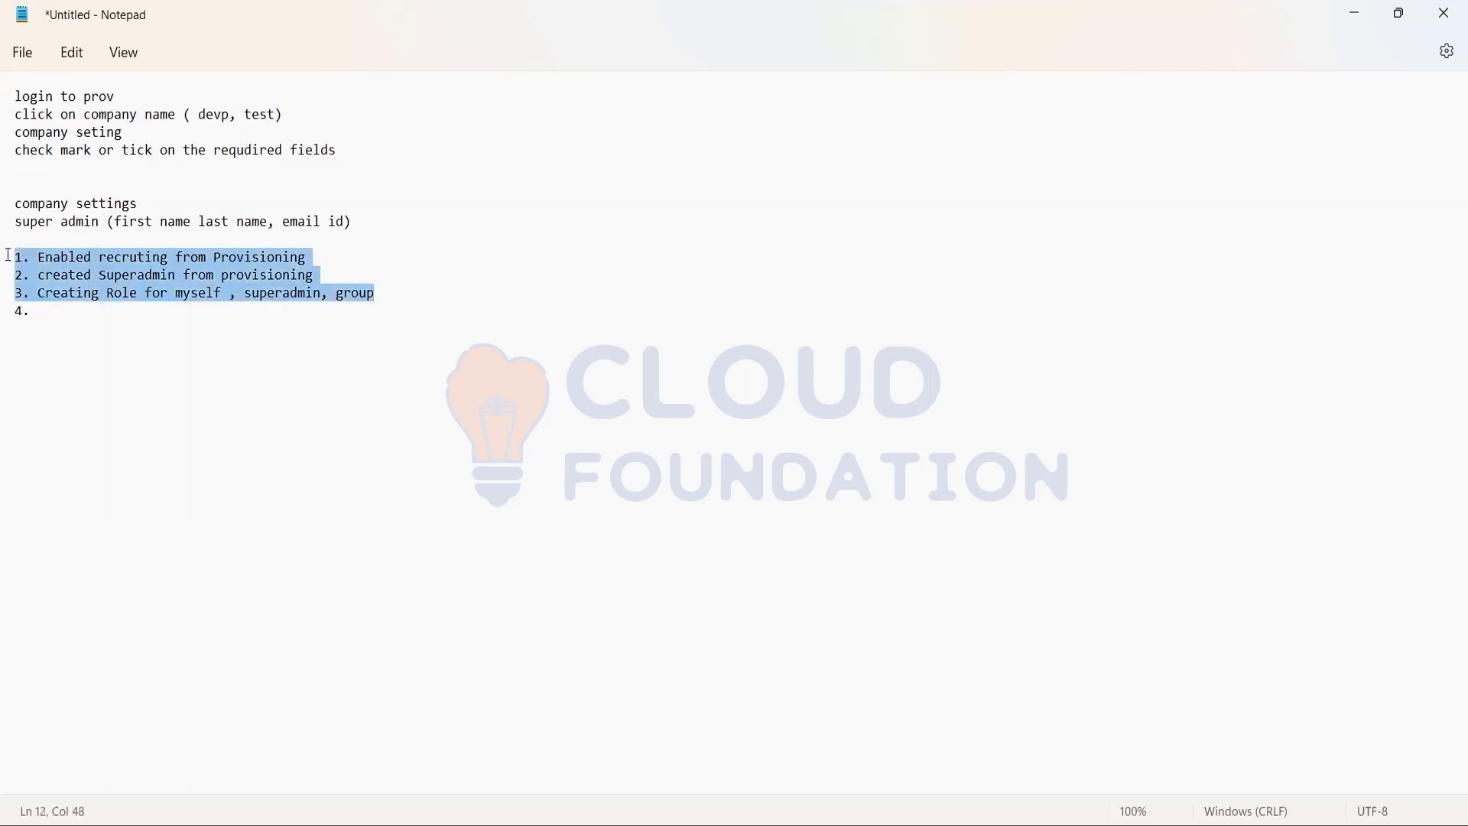
pyautogui.click(47, 322)
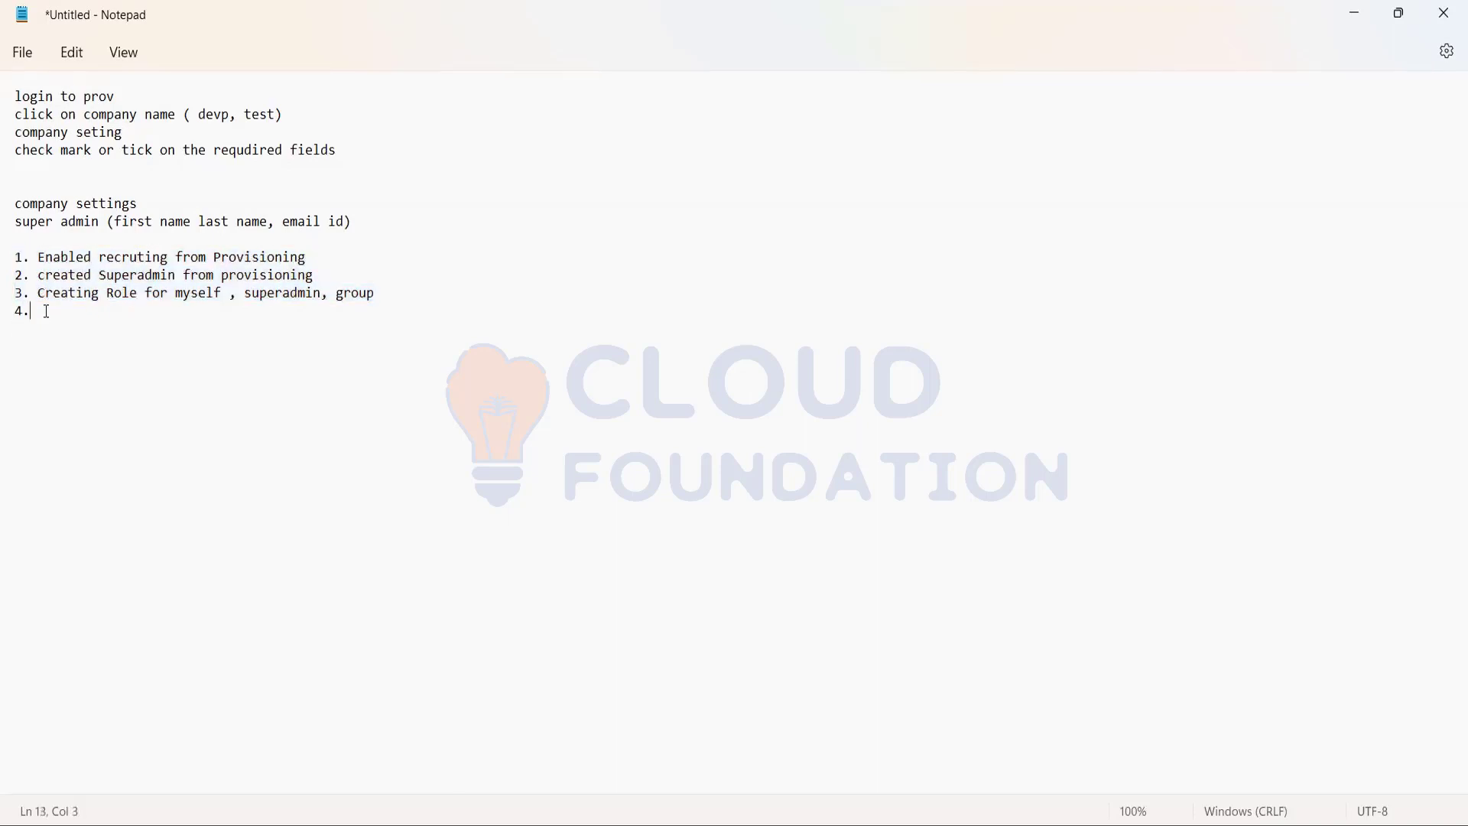
pyautogui.click(43, 313)
# Switch from Notepad to SuccessFactors and open the Recruiting module's Job Requisitions page.
pyautogui.click(1355, 17)
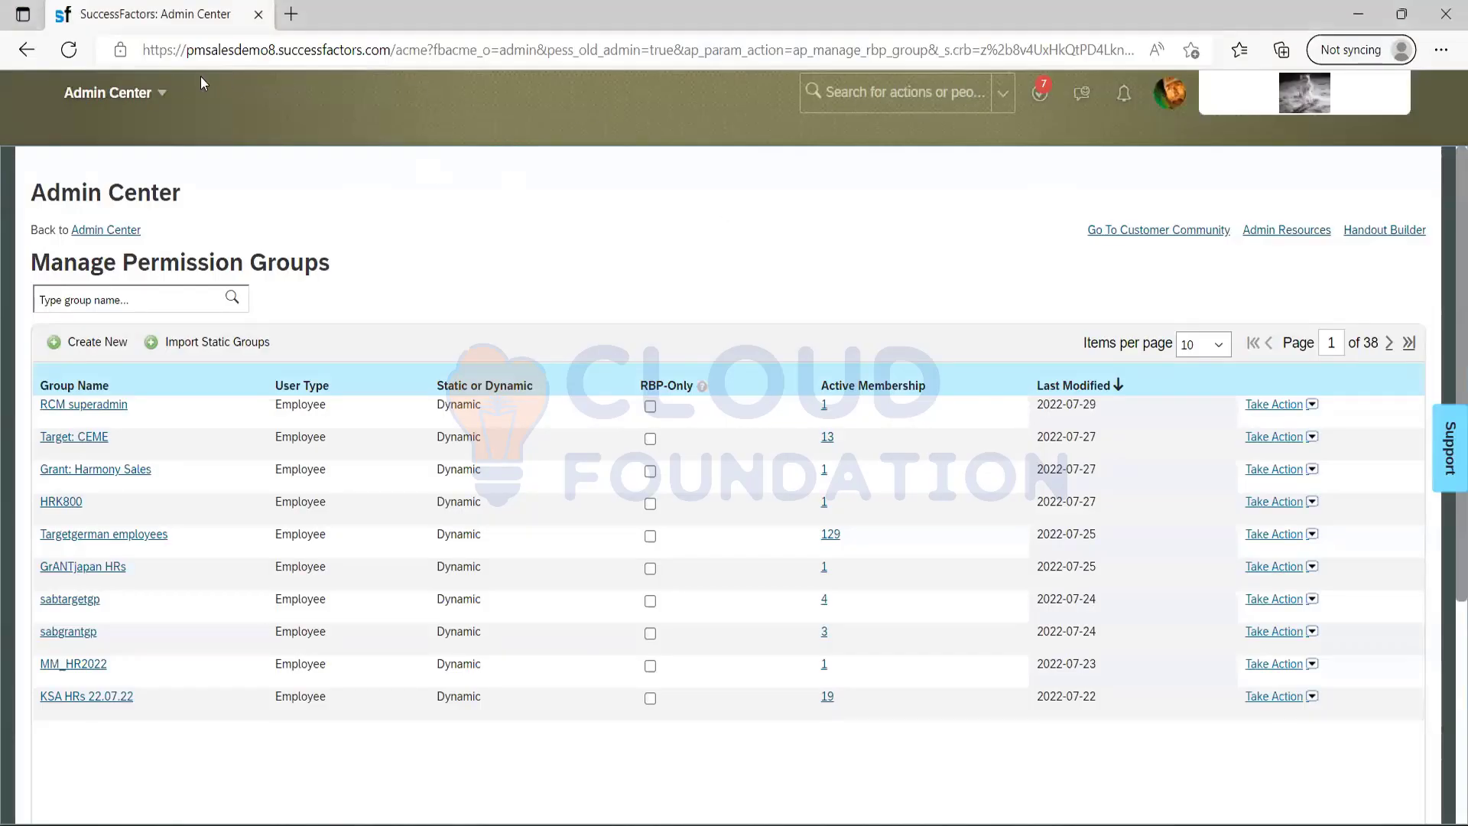
pyautogui.click(173, 100)
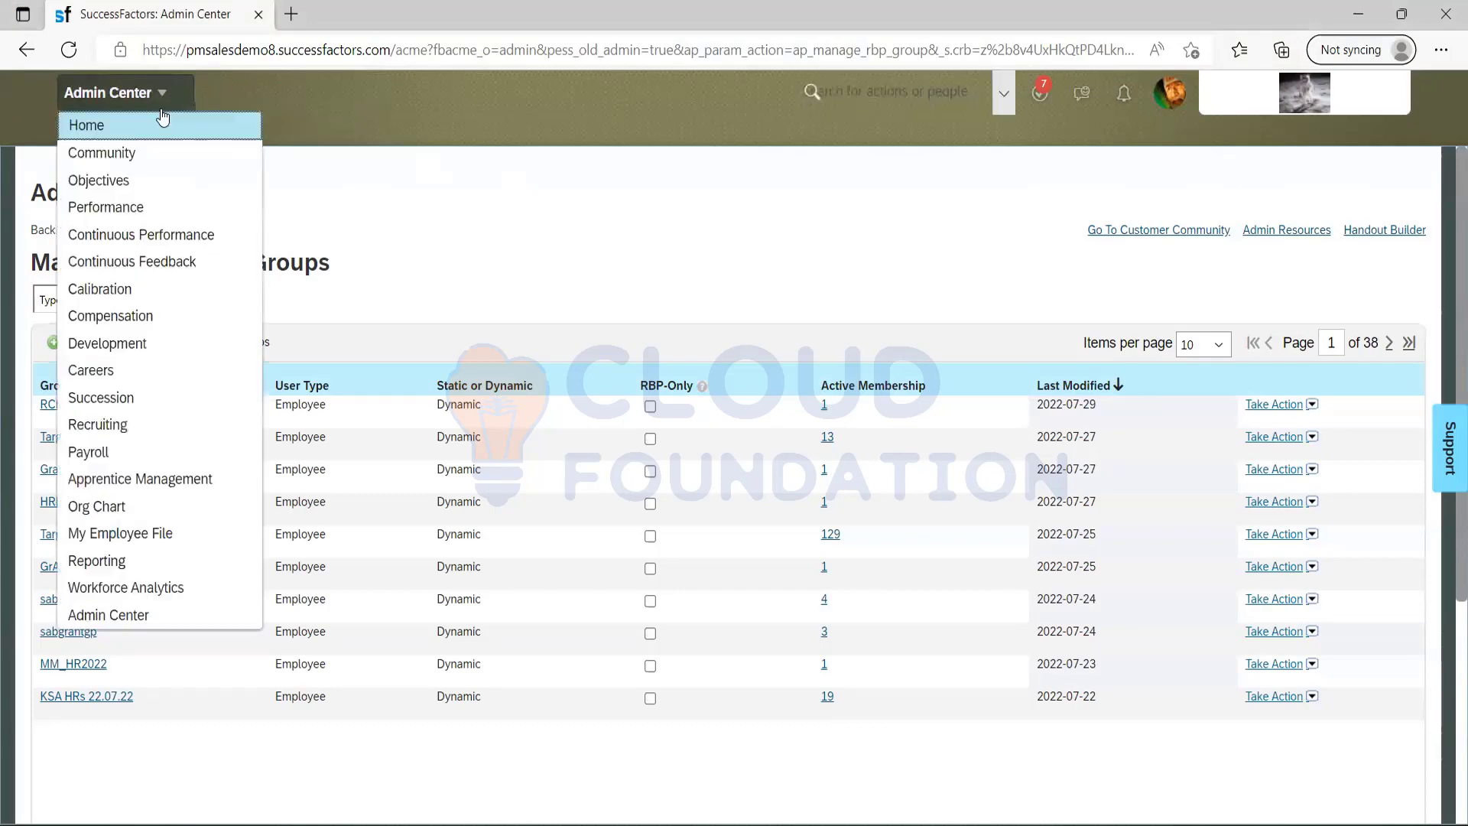
pyautogui.click(95, 426)
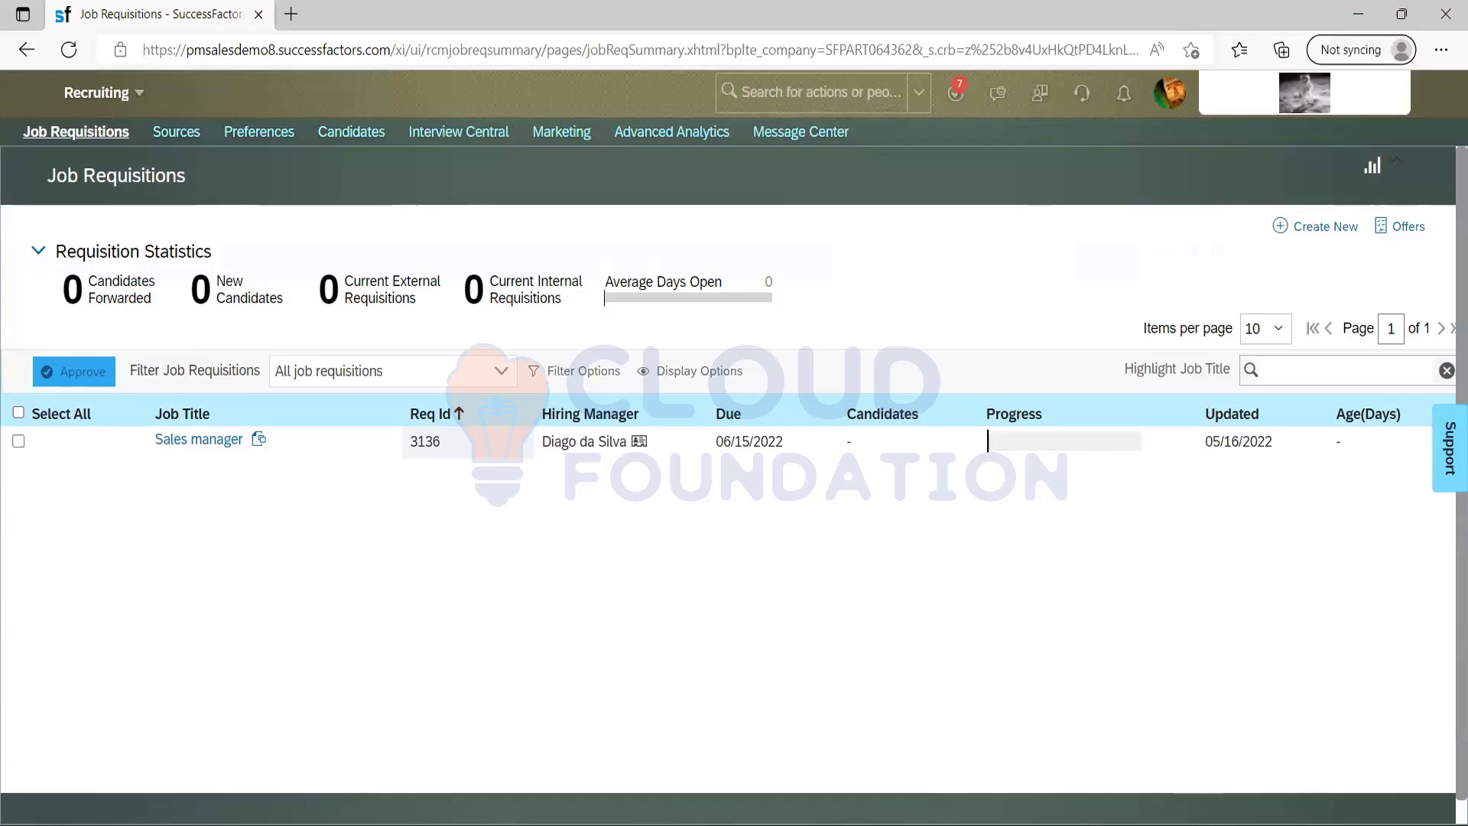
pyautogui.hotkey('alt', 'Tab')
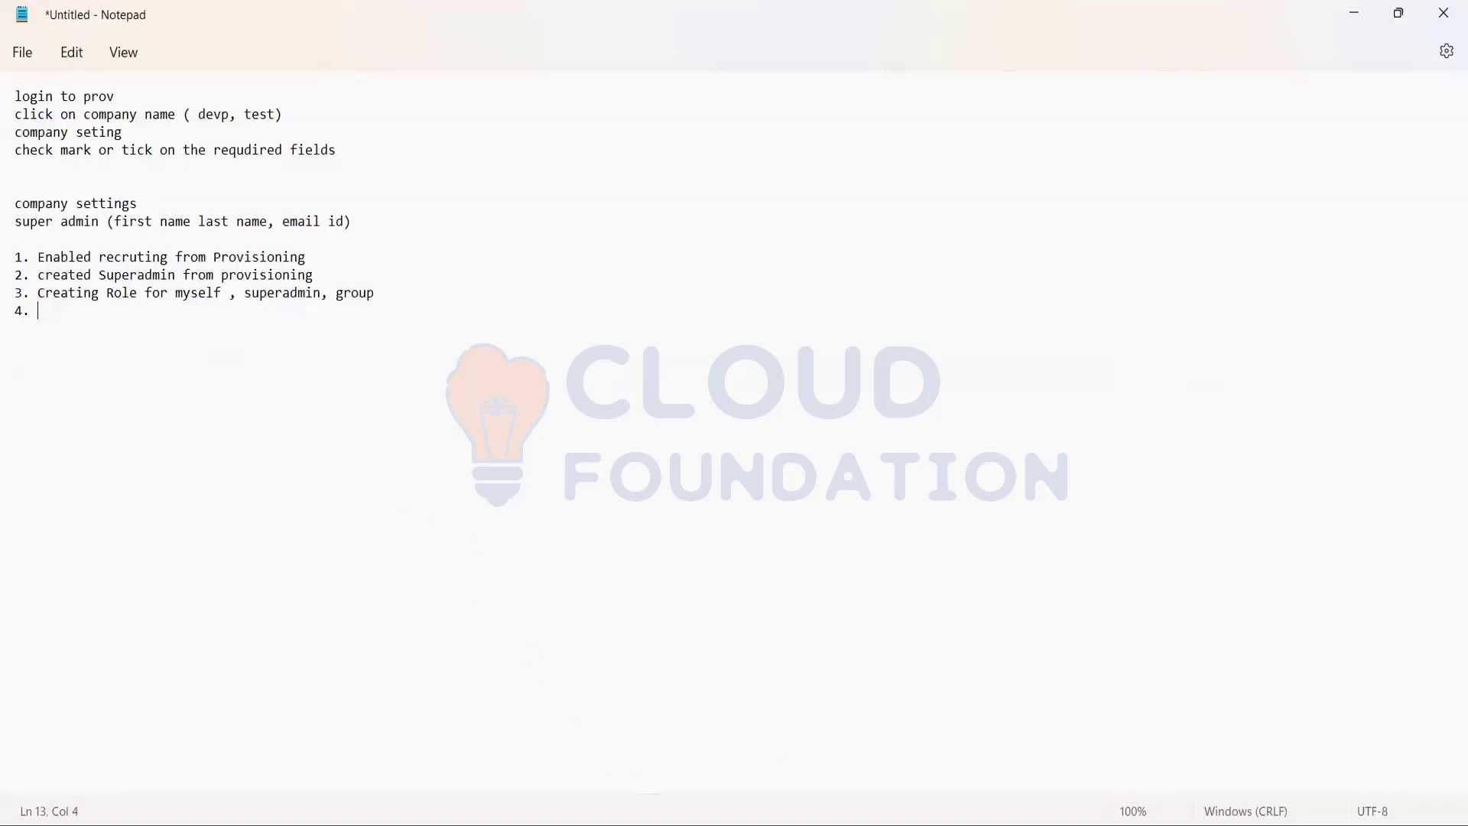
pyautogui.hotkey('alt', 'Tab')
# Search the actions for "group" from the Job Requisitions page, then clear the search.
pyautogui.click(844, 94)
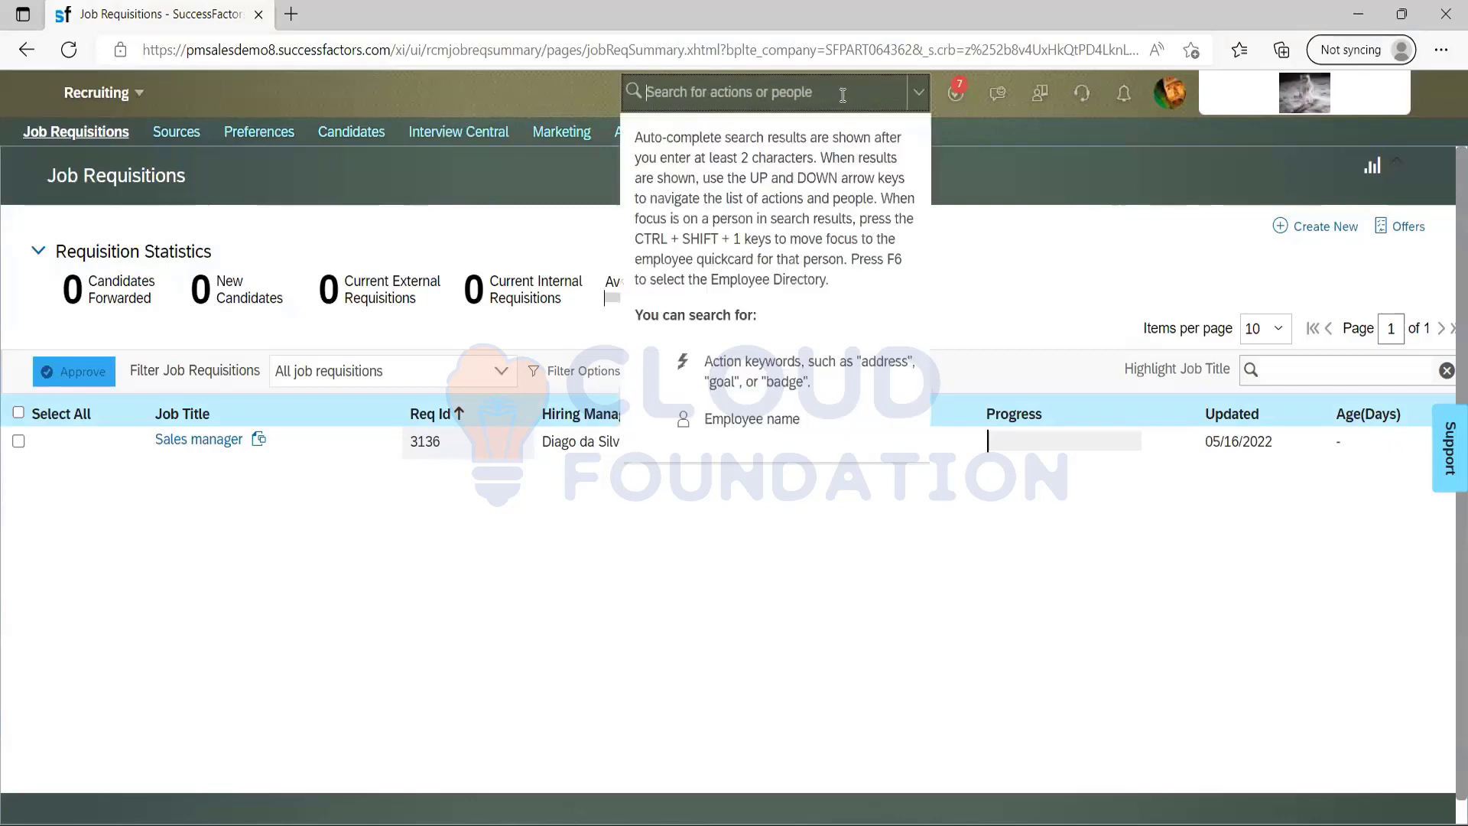
pyautogui.write('group')
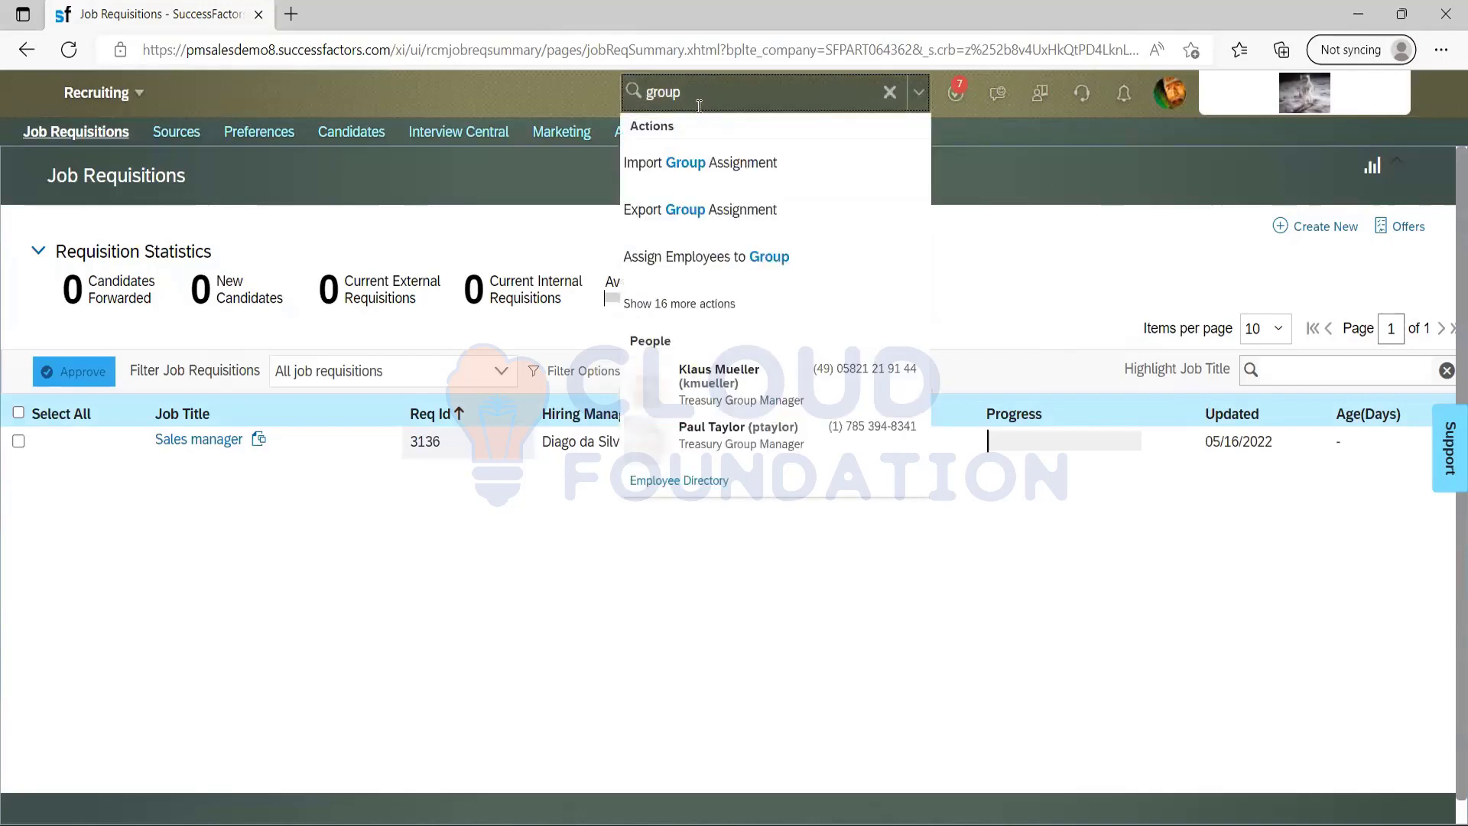
pyautogui.hotkey('ctrl', 'a')
pyautogui.press('BackSpace')
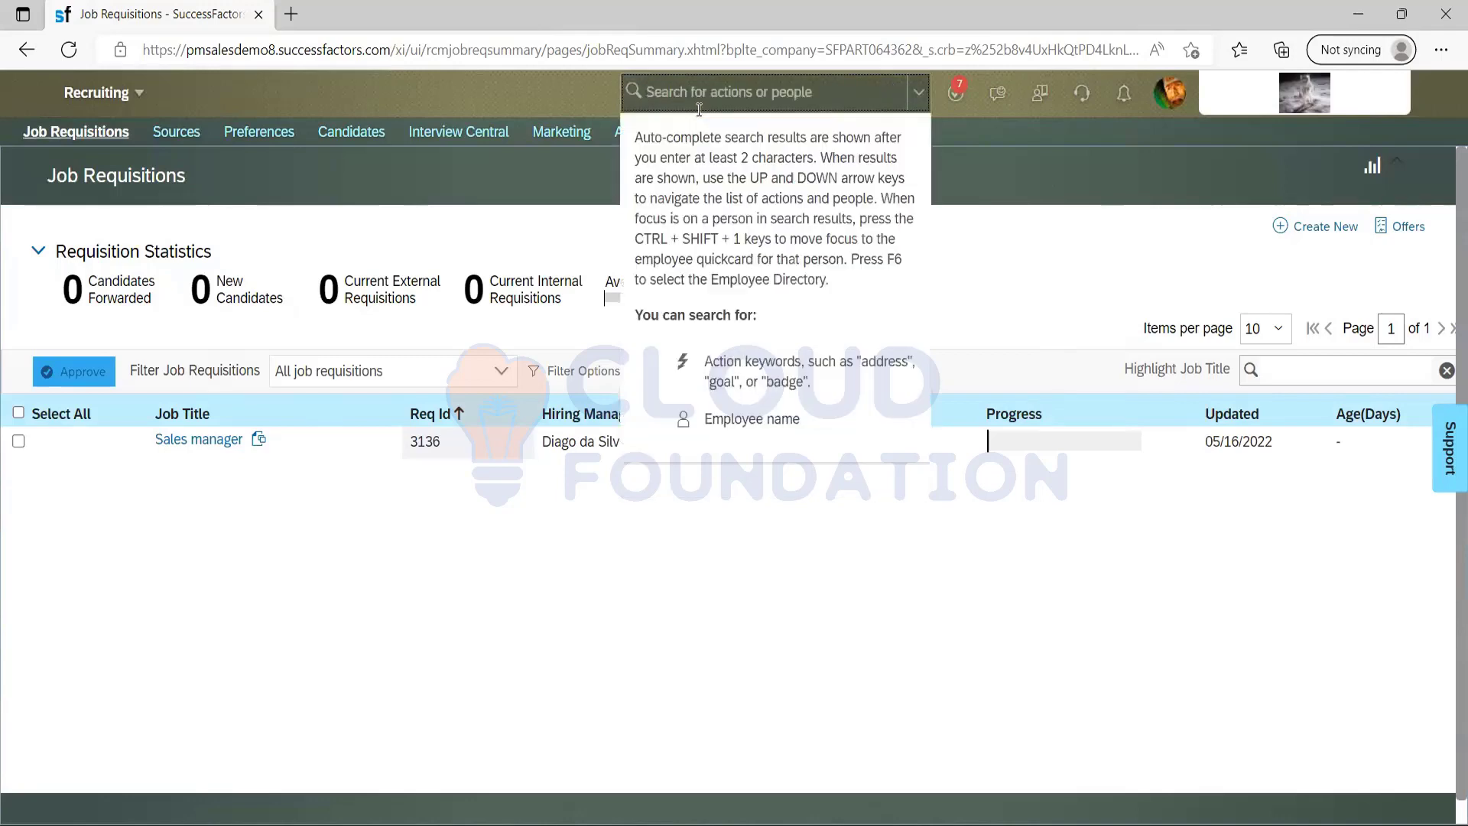
# Search the actions for "manage recruting" and "manage group", clearing the search at the end.
pyautogui.write('manage rou')
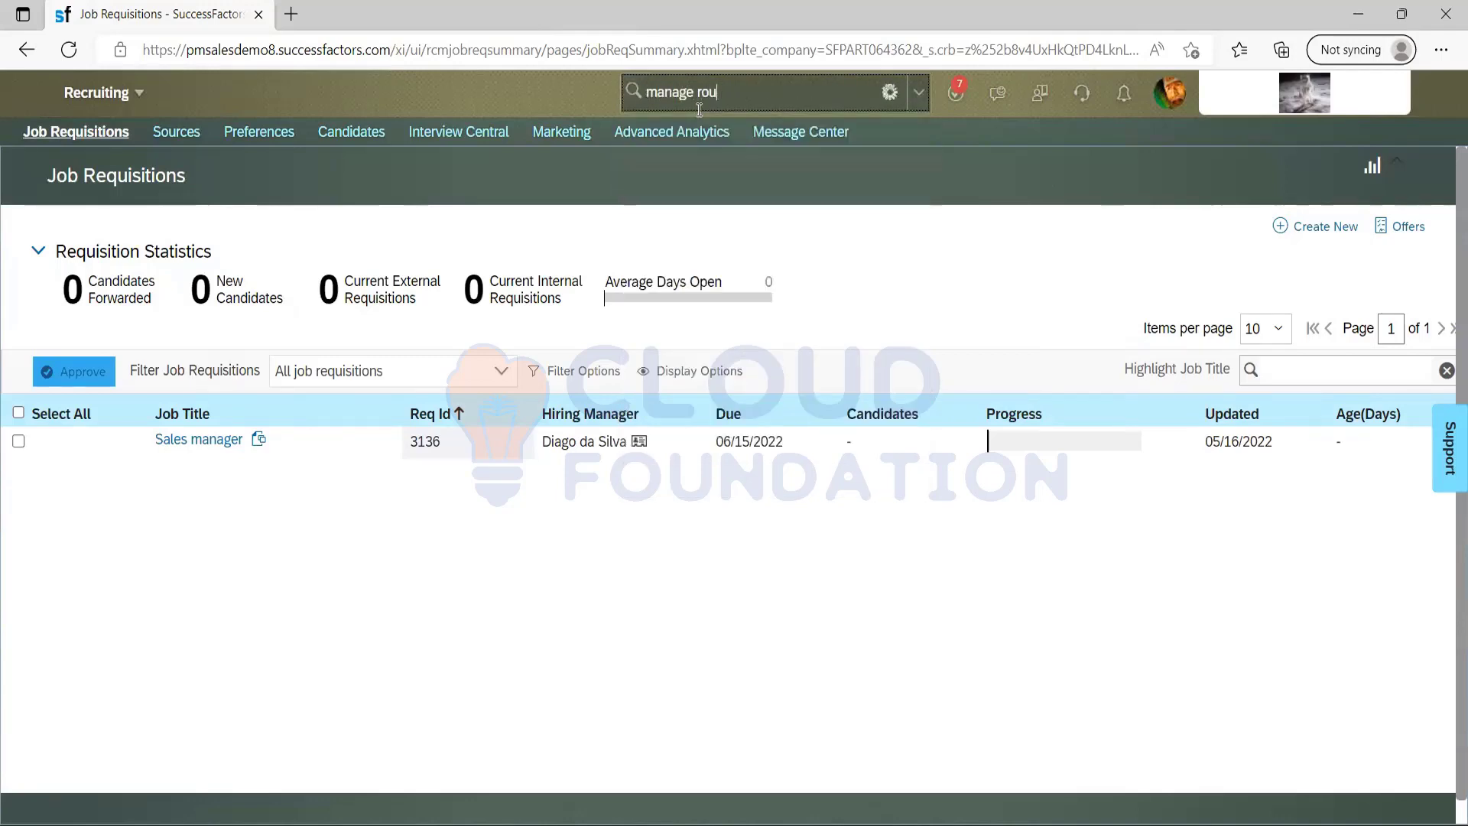
pyautogui.press('BackSpace')
pyautogui.press('BackSpace')
pyautogui.write('ecruting')
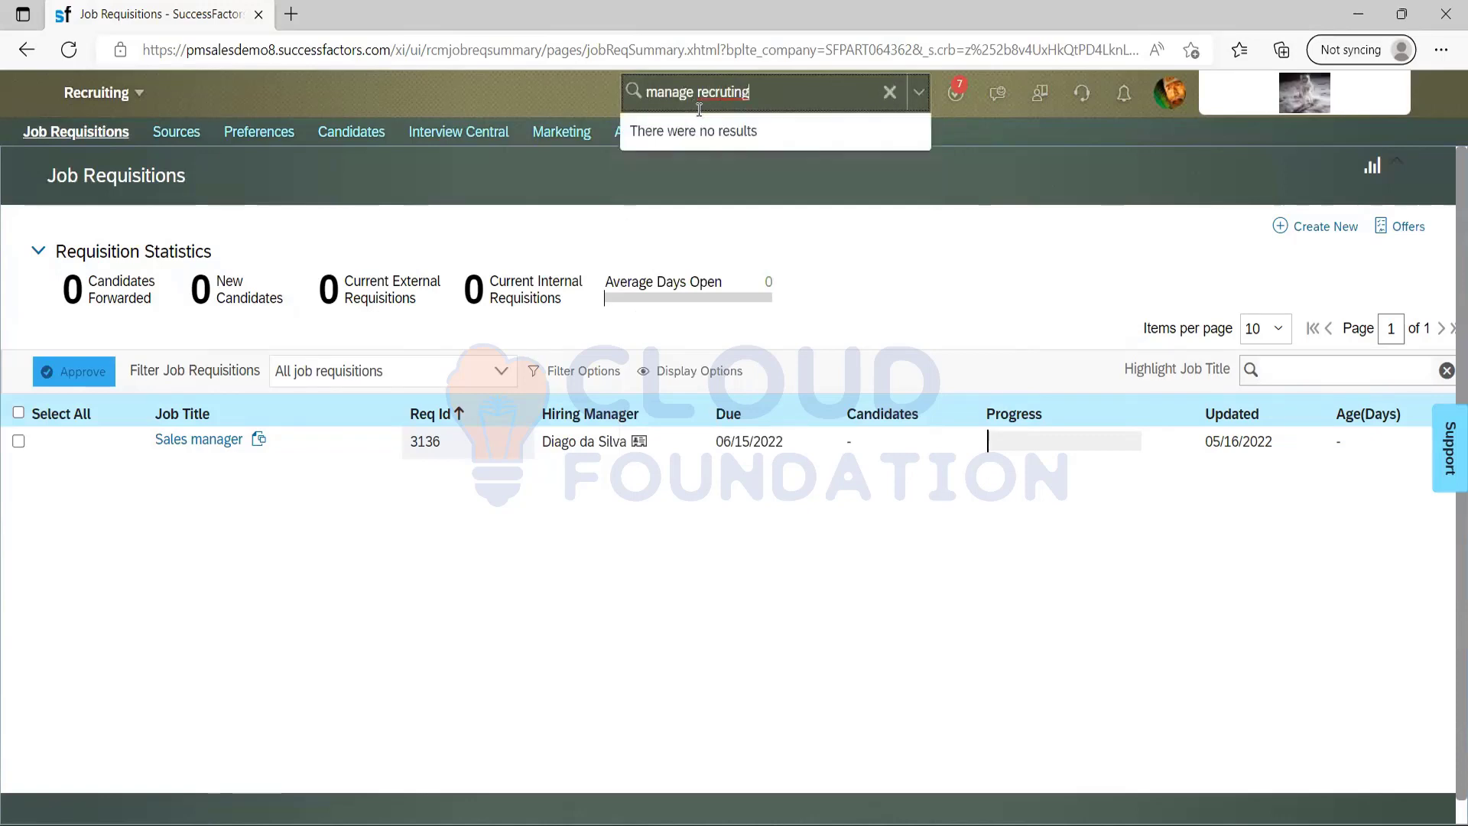
pyautogui.press('BackSpace')
pyautogui.press('BackSpace')
pyautogui.press('BackSpace')
pyautogui.press('BackSpace')
pyautogui.press('BackSpace')
pyautogui.press('BackSpace')
pyautogui.press('BackSpace')
pyautogui.press('BackSpace')
pyautogui.press('BackSpace')
pyautogui.press('BackSpace')
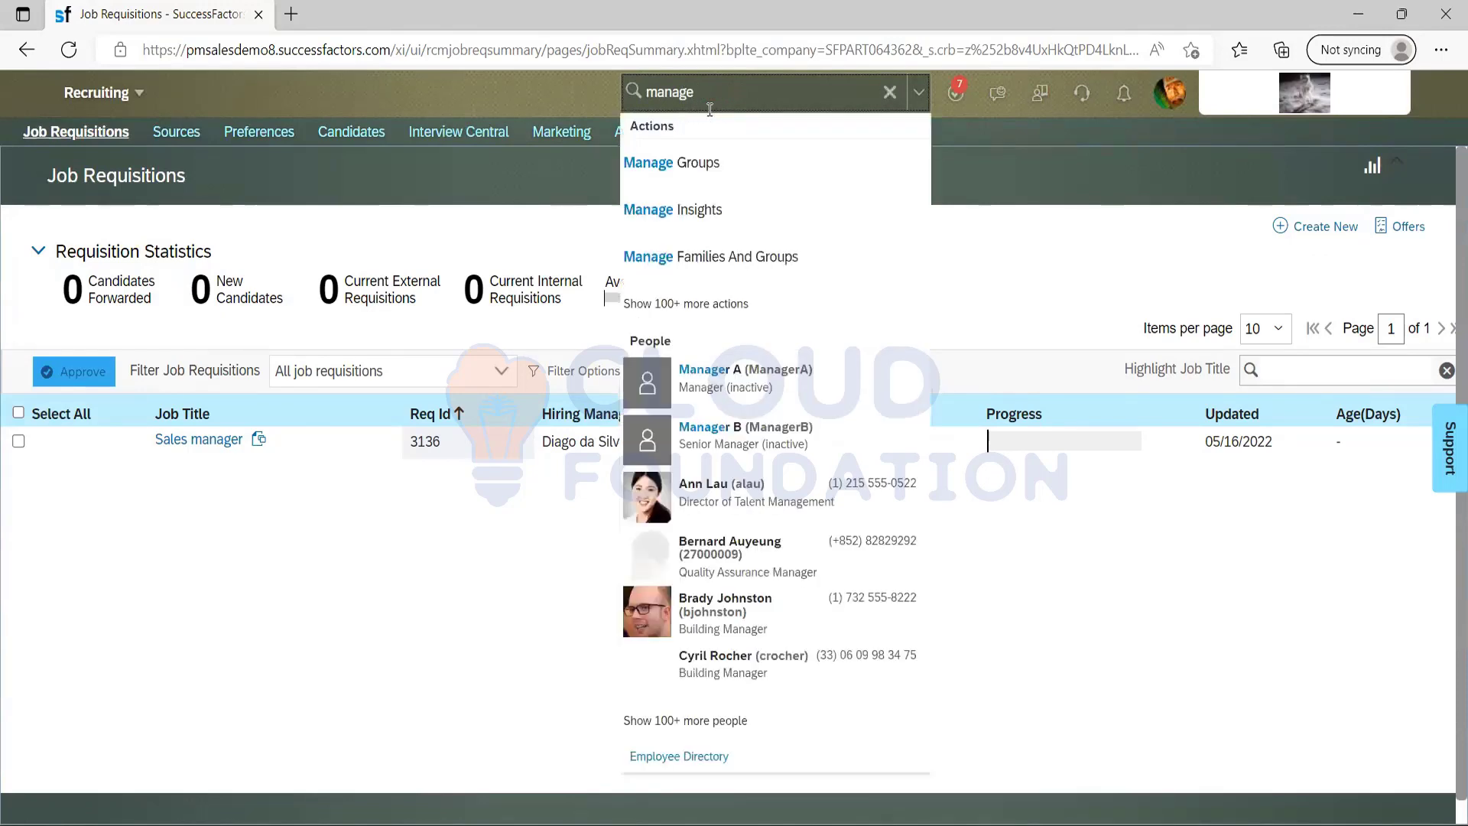
pyautogui.write('group')
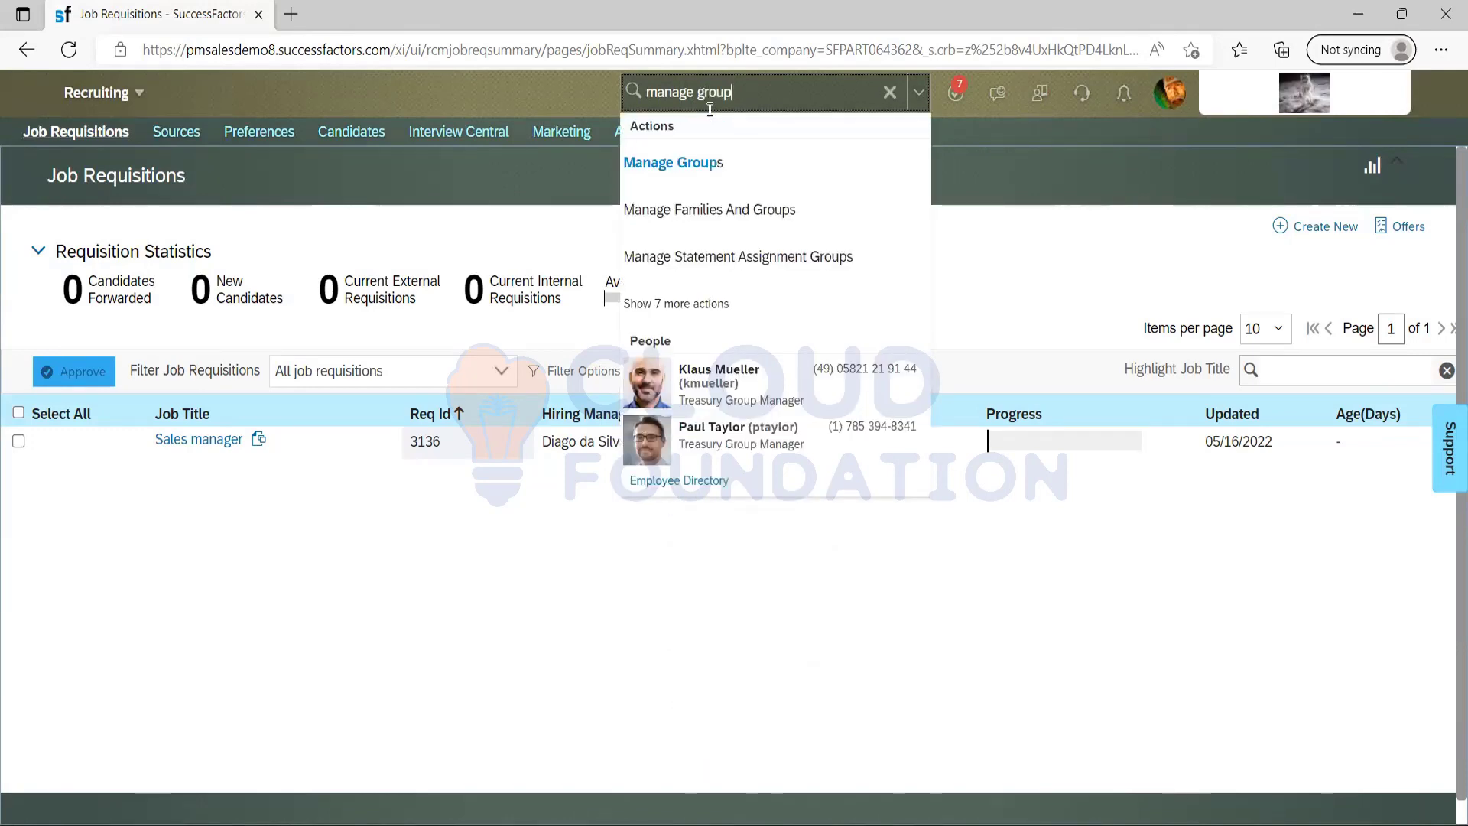
pyautogui.press('BackSpace')
pyautogui.press('BackSpace')
pyautogui.press('BackSpace')
pyautogui.press('BackSpace')
pyautogui.press('BackSpace')
pyautogui.press('BackSpace')
pyautogui.press('BackSpace')
pyautogui.press('BackSpace')
pyautogui.press('BackSpace')
pyautogui.press('BackSpace')
pyautogui.press('BackSpace')
pyautogui.press('BackSpace')
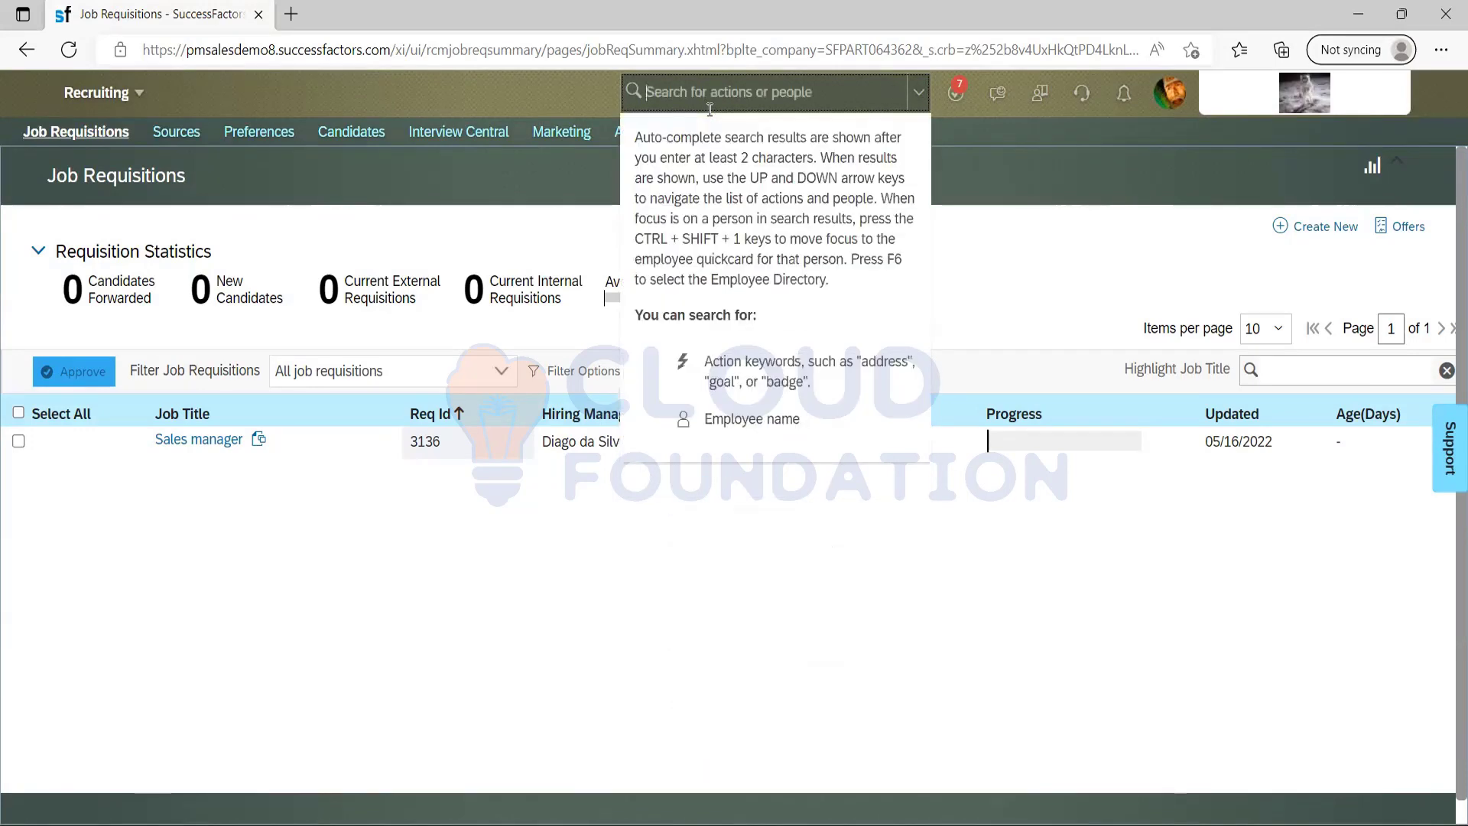
# Go to the Home page and search the actions for "group" there.
pyautogui.click(127, 95)
pyautogui.click(129, 124)
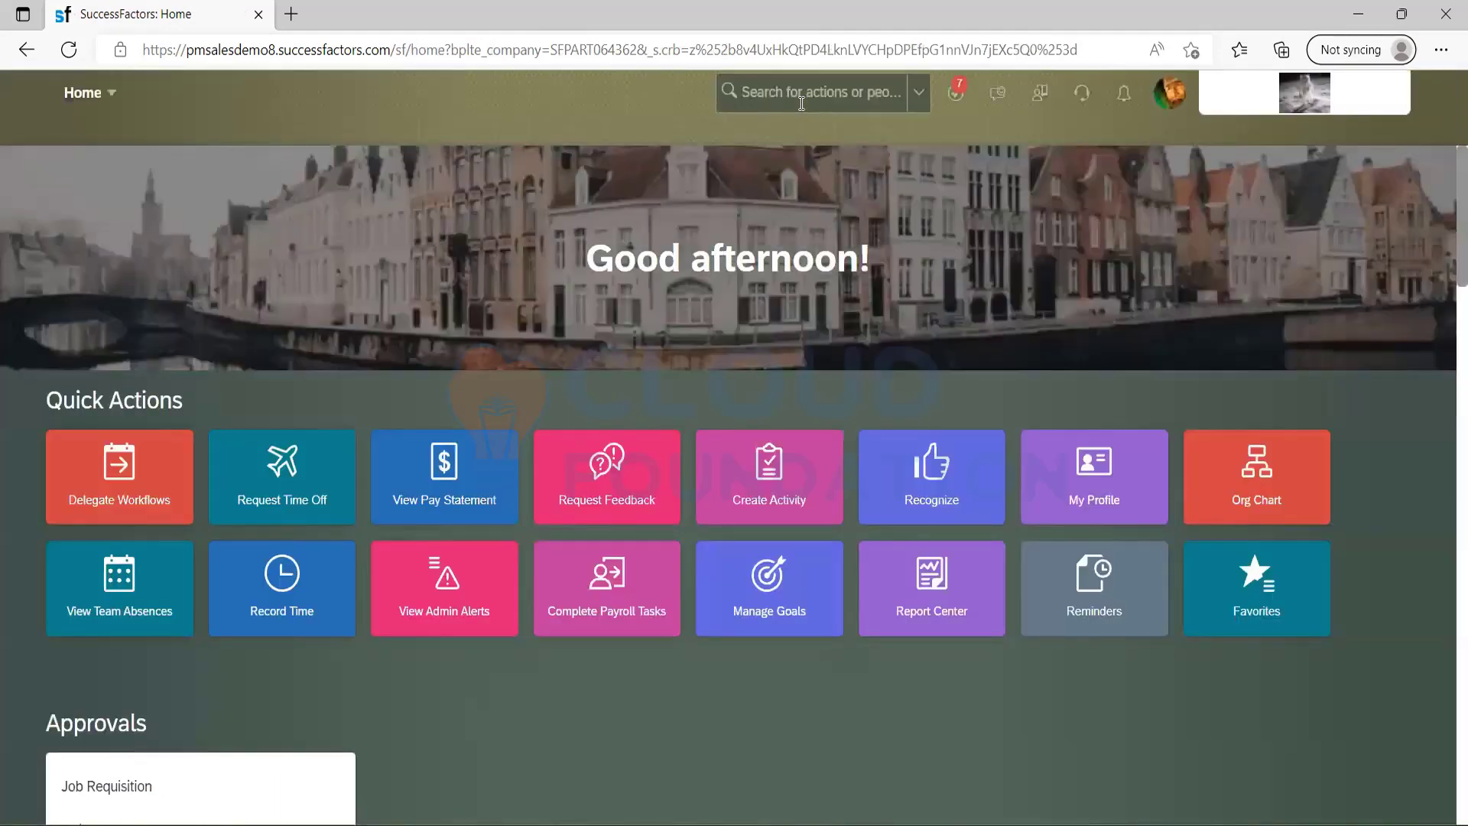
pyautogui.click(801, 103)
pyautogui.write('group')
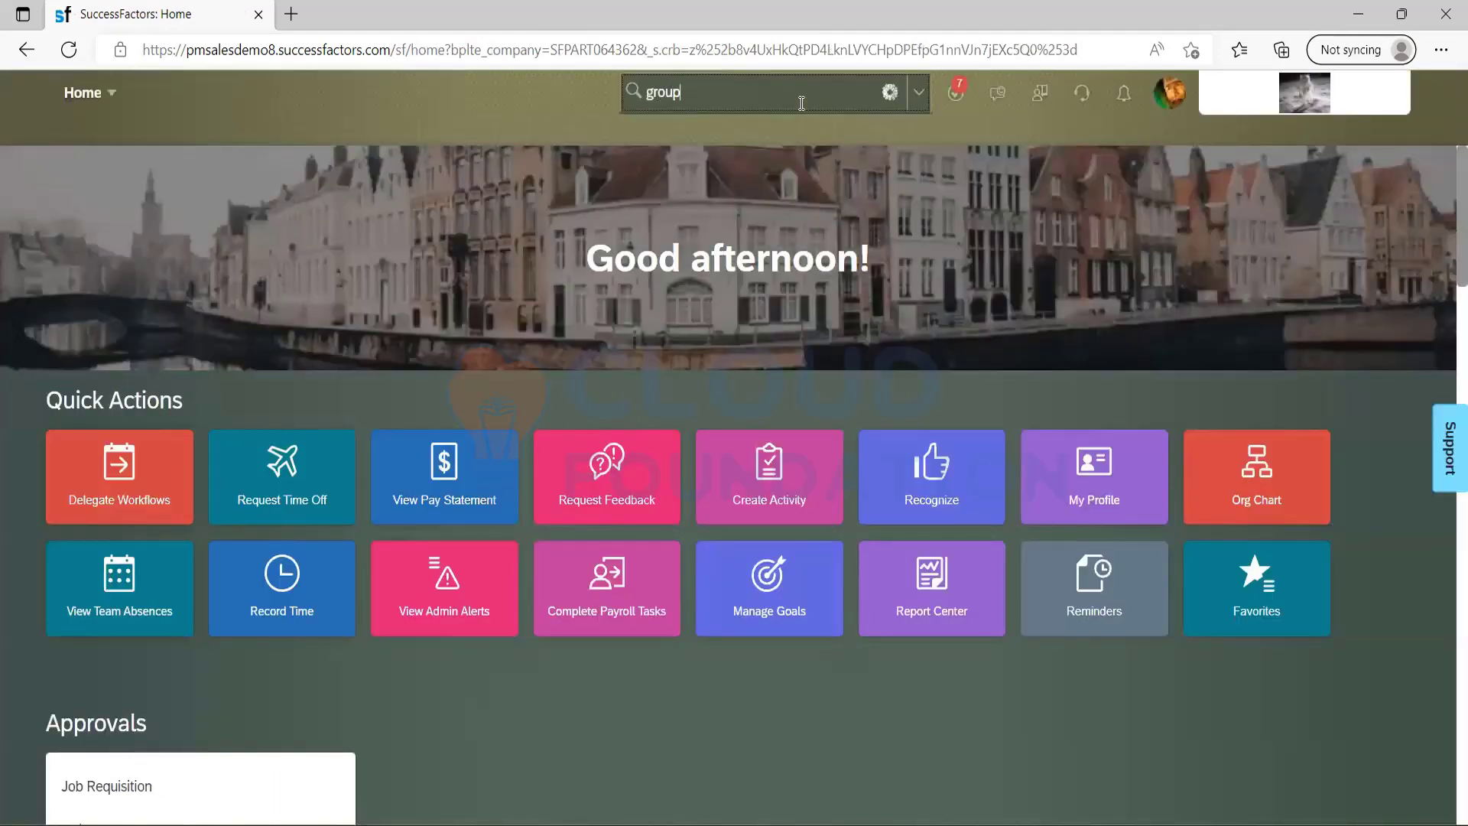
pyautogui.click(1158, 107)
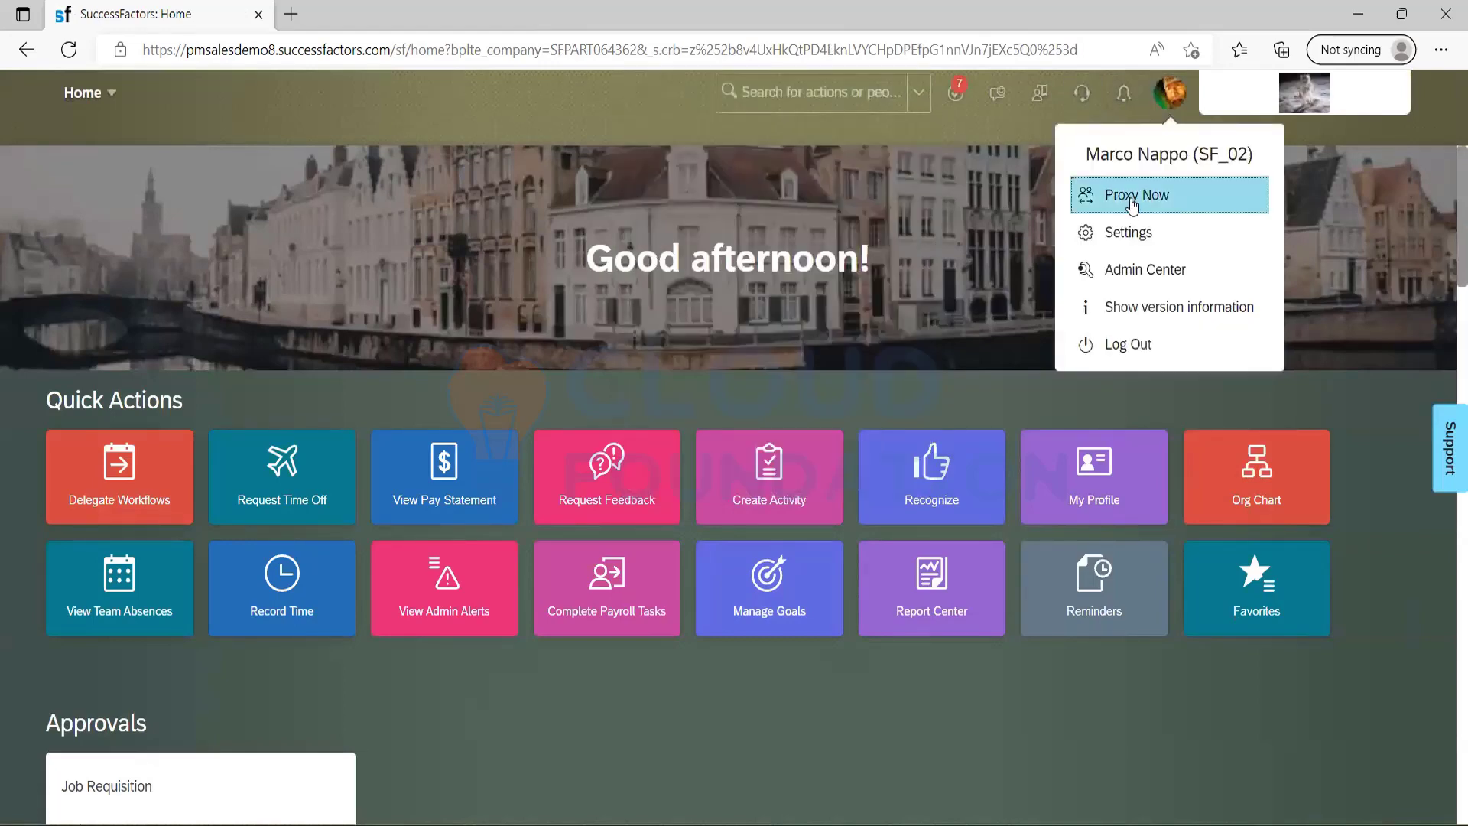
# Open Admin Center and look through its dashboard tiles.
pyautogui.click(110, 96)
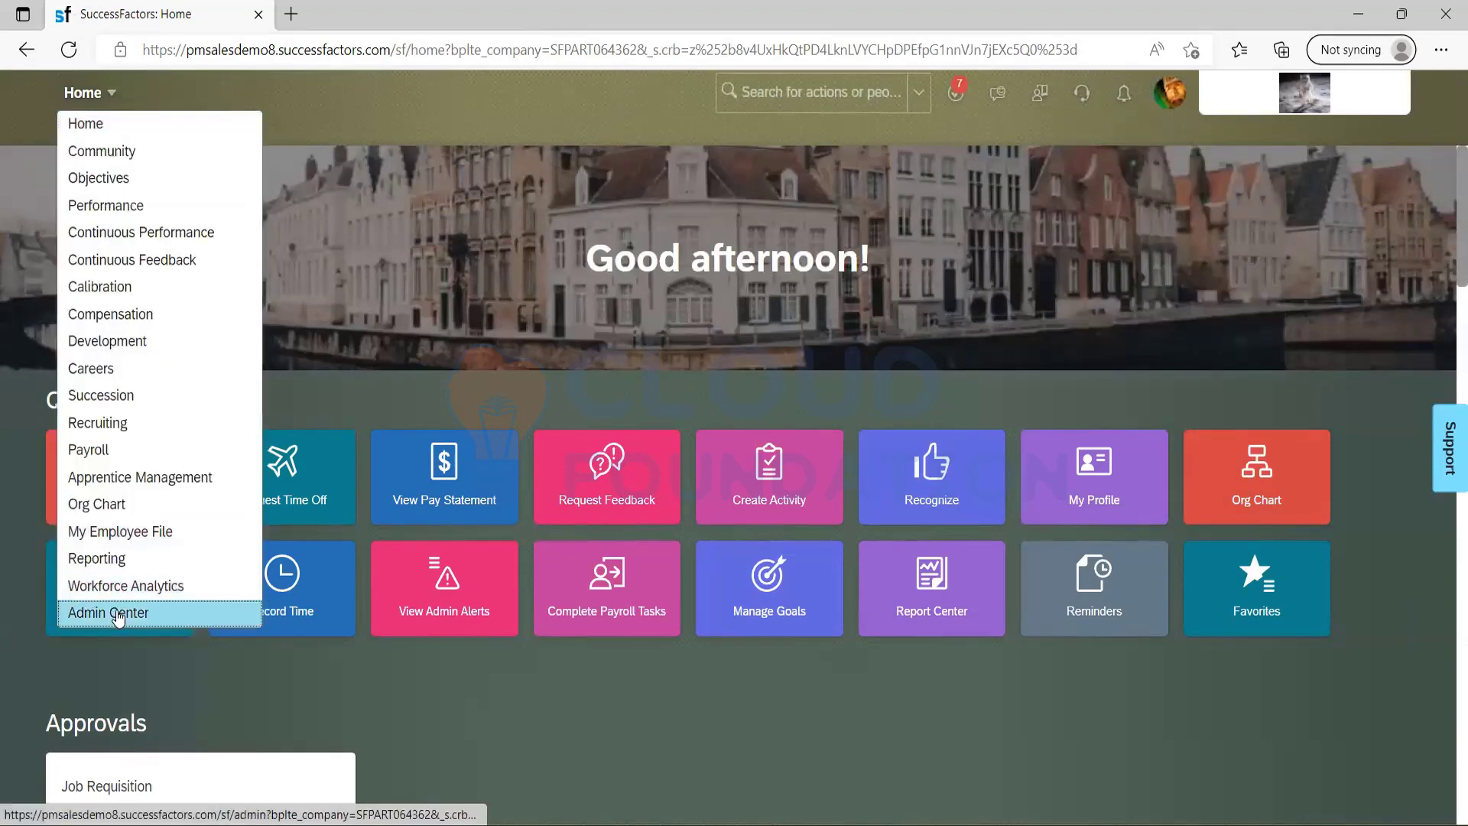
pyautogui.click(119, 615)
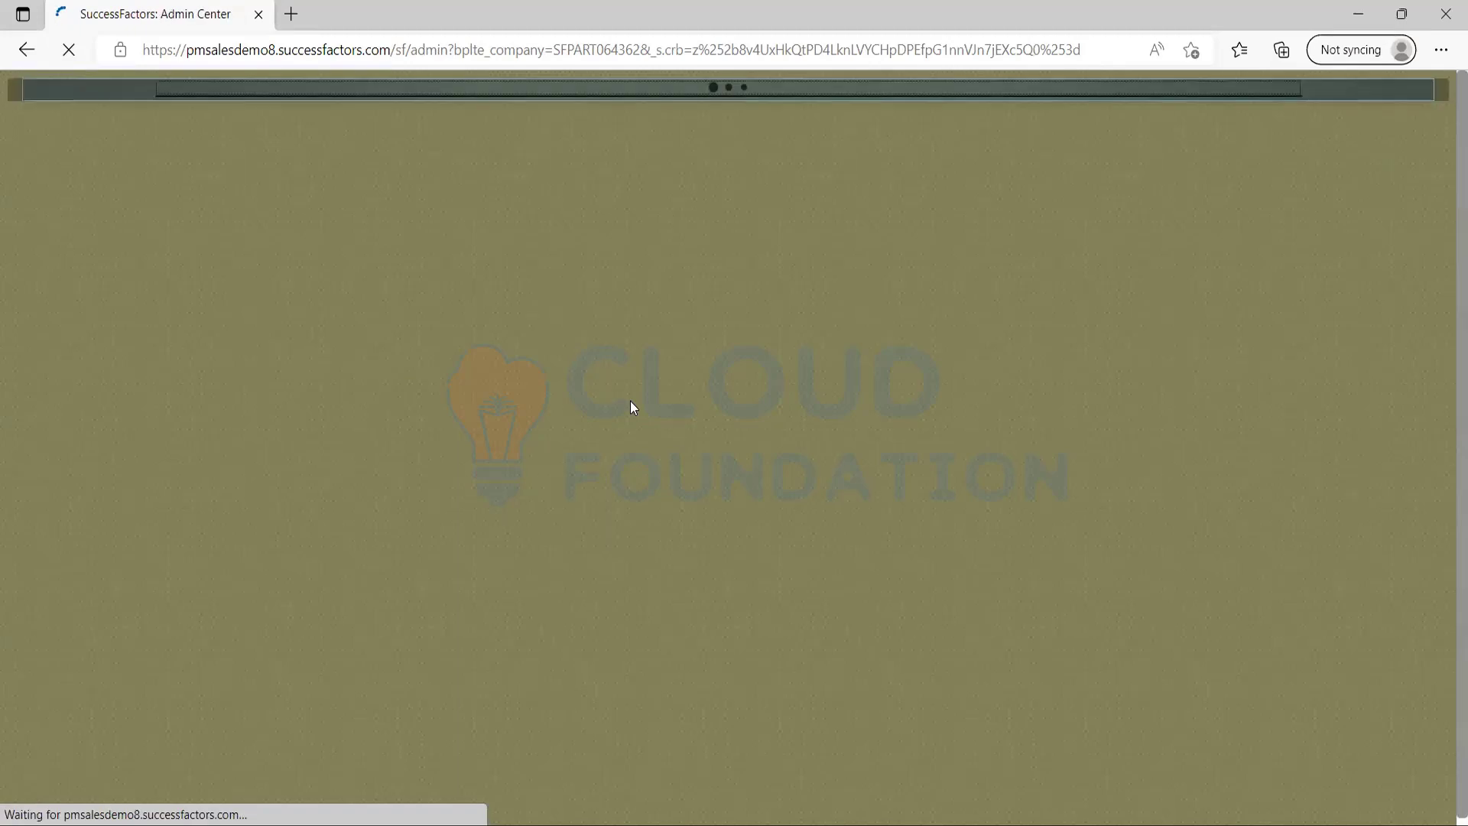
pyautogui.scroll(-4, 1428, 479)
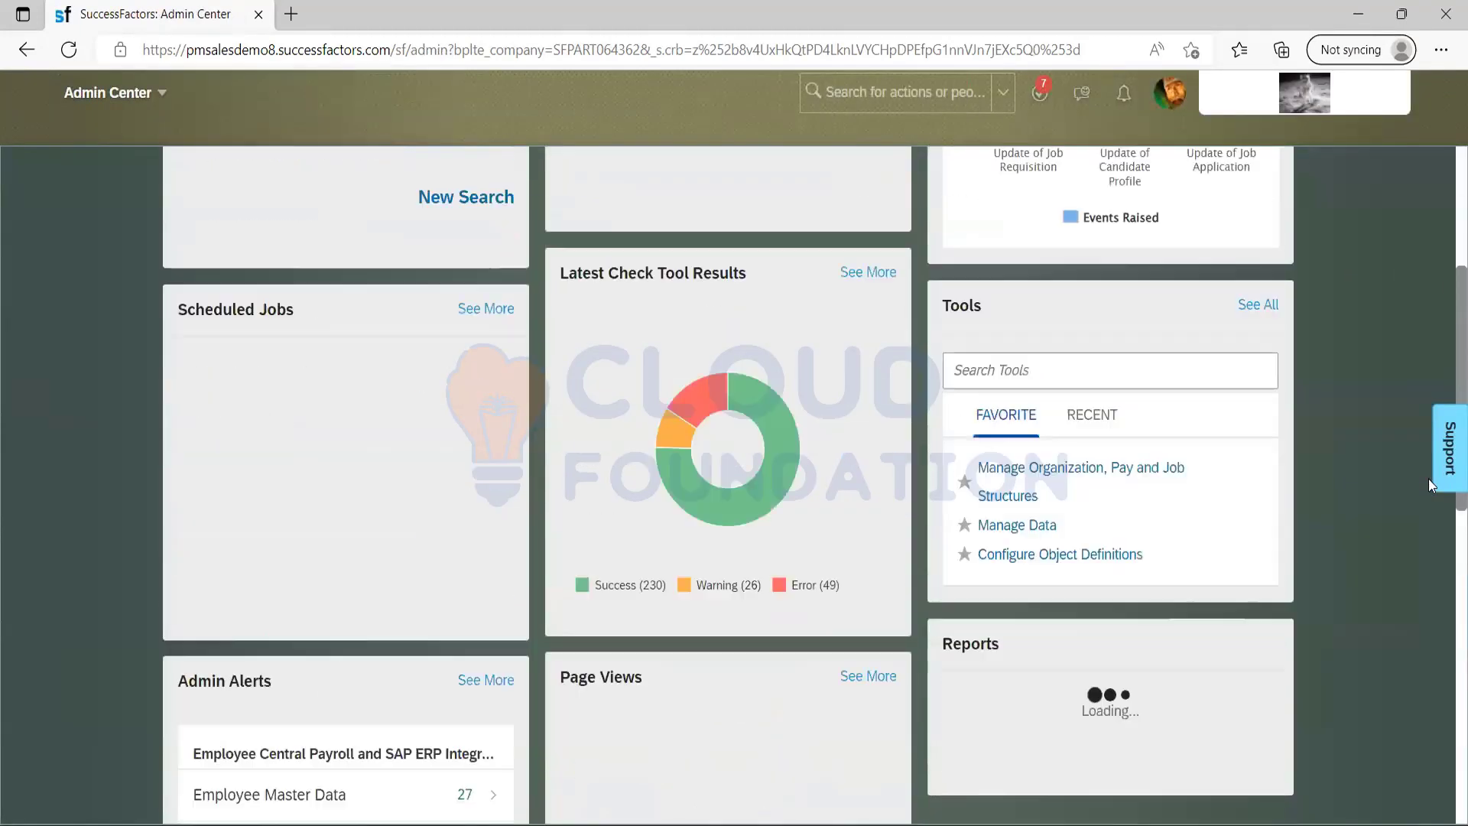
pyautogui.scroll(-5, 1428, 479)
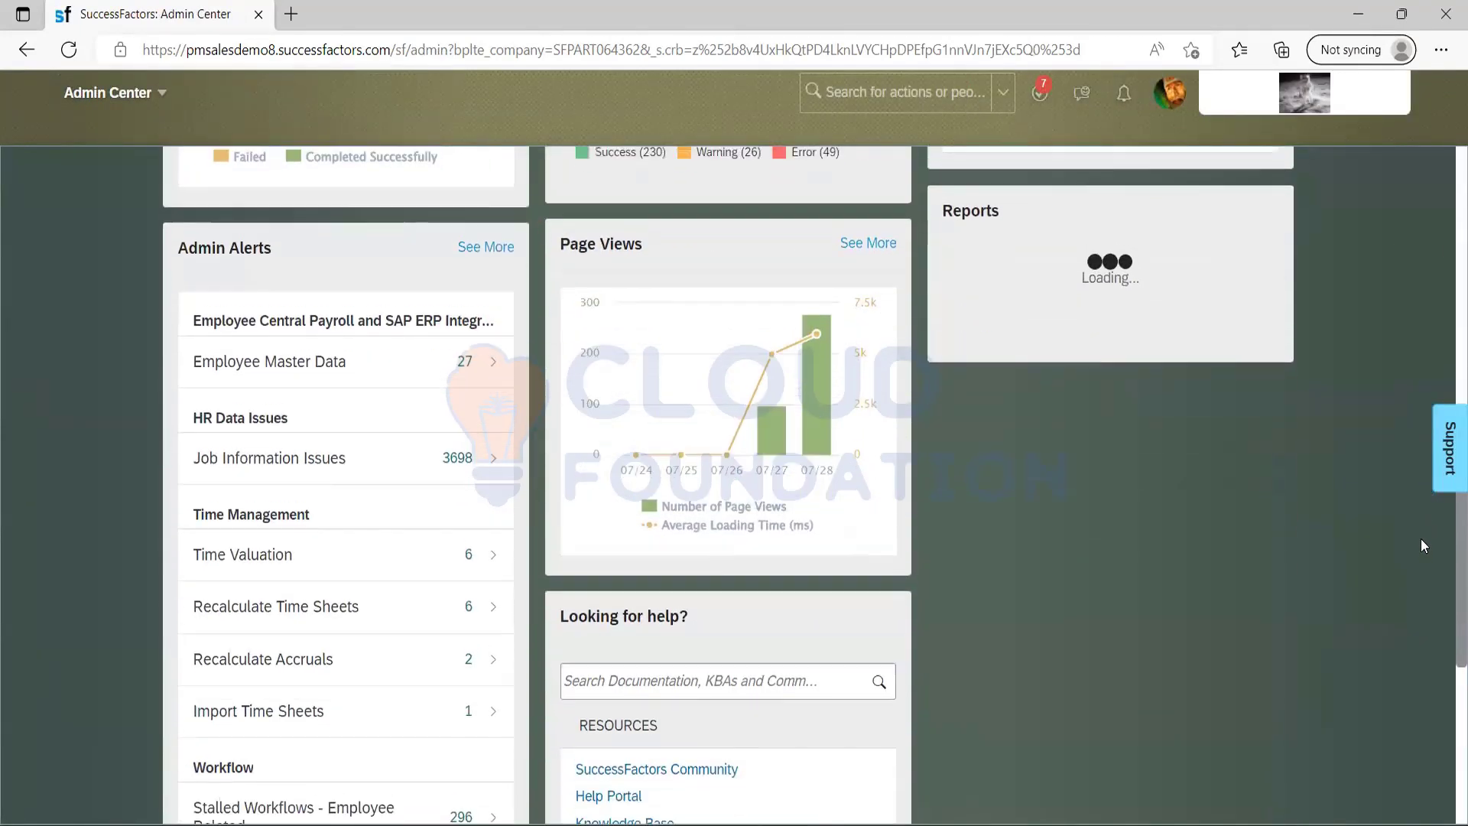
pyautogui.scroll(-2, 1412, 608)
pyautogui.scroll(-3, 1403, 673)
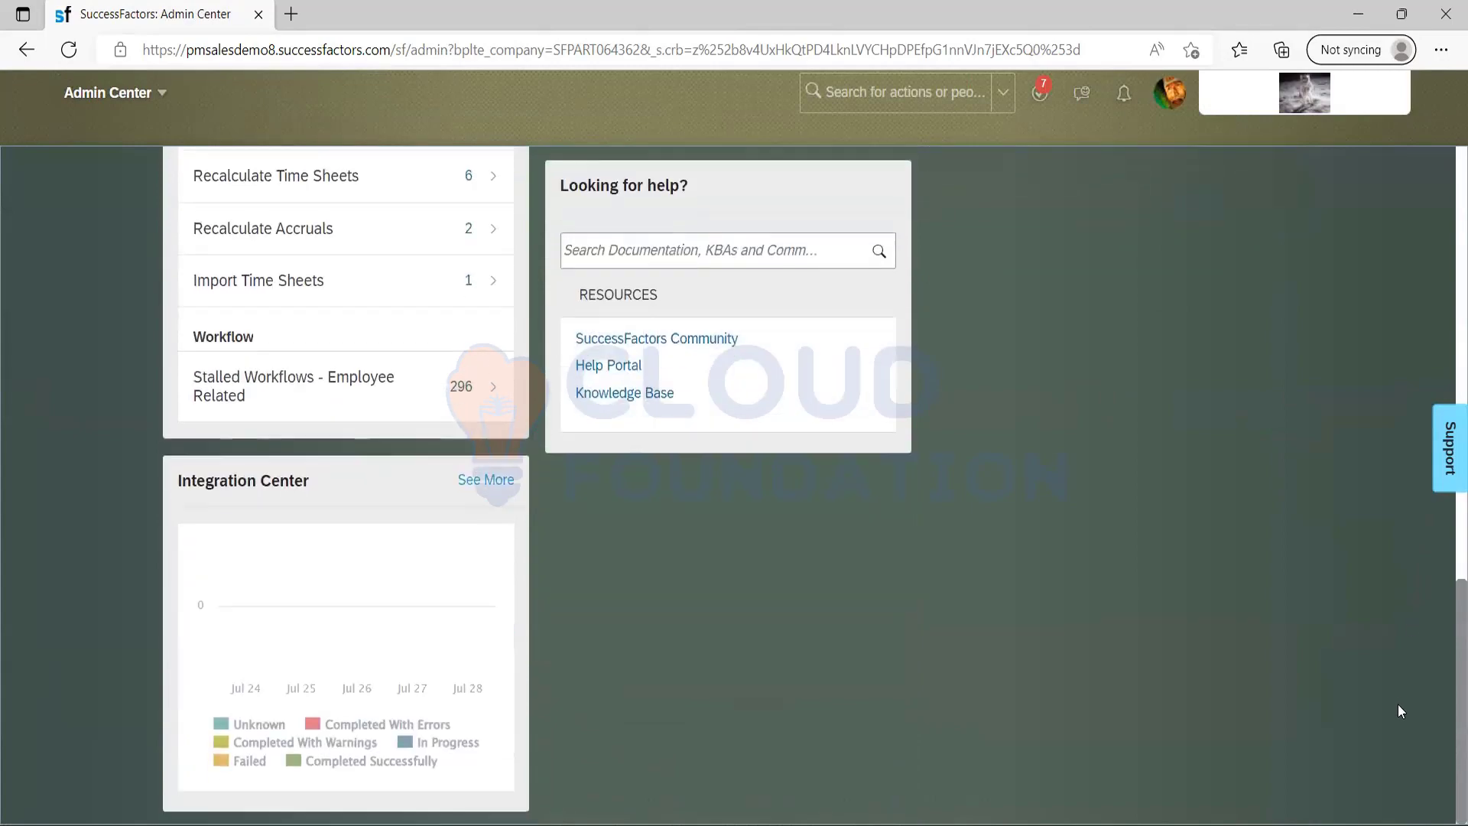
pyautogui.scroll(9, 1398, 704)
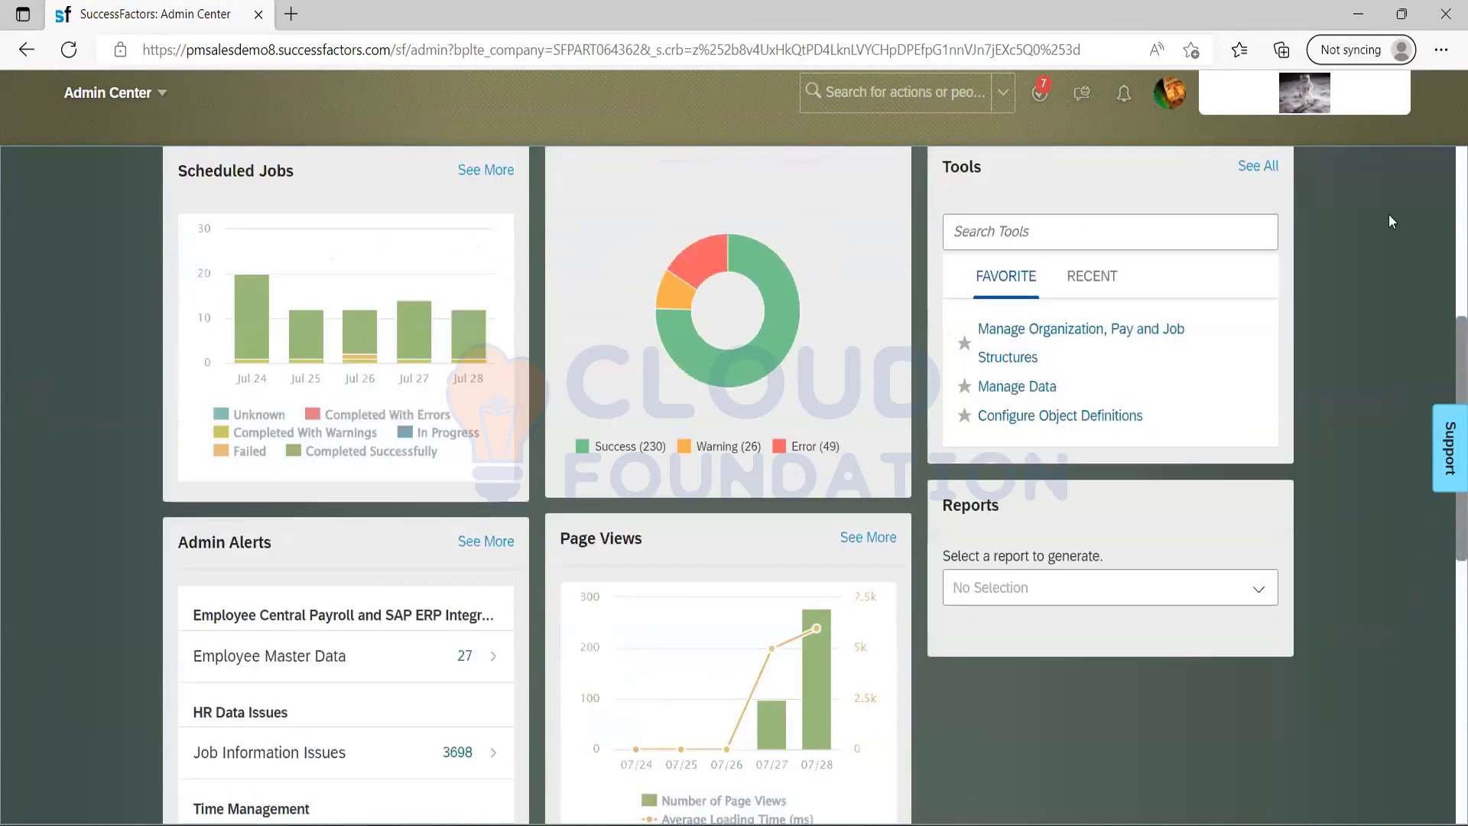
pyautogui.scroll(5, 1389, 214)
# Search for "group" in Admin Center, expand the full list of actions and open Manage Field Permission Groups.
pyautogui.click(914, 95)
pyautogui.write('gro')
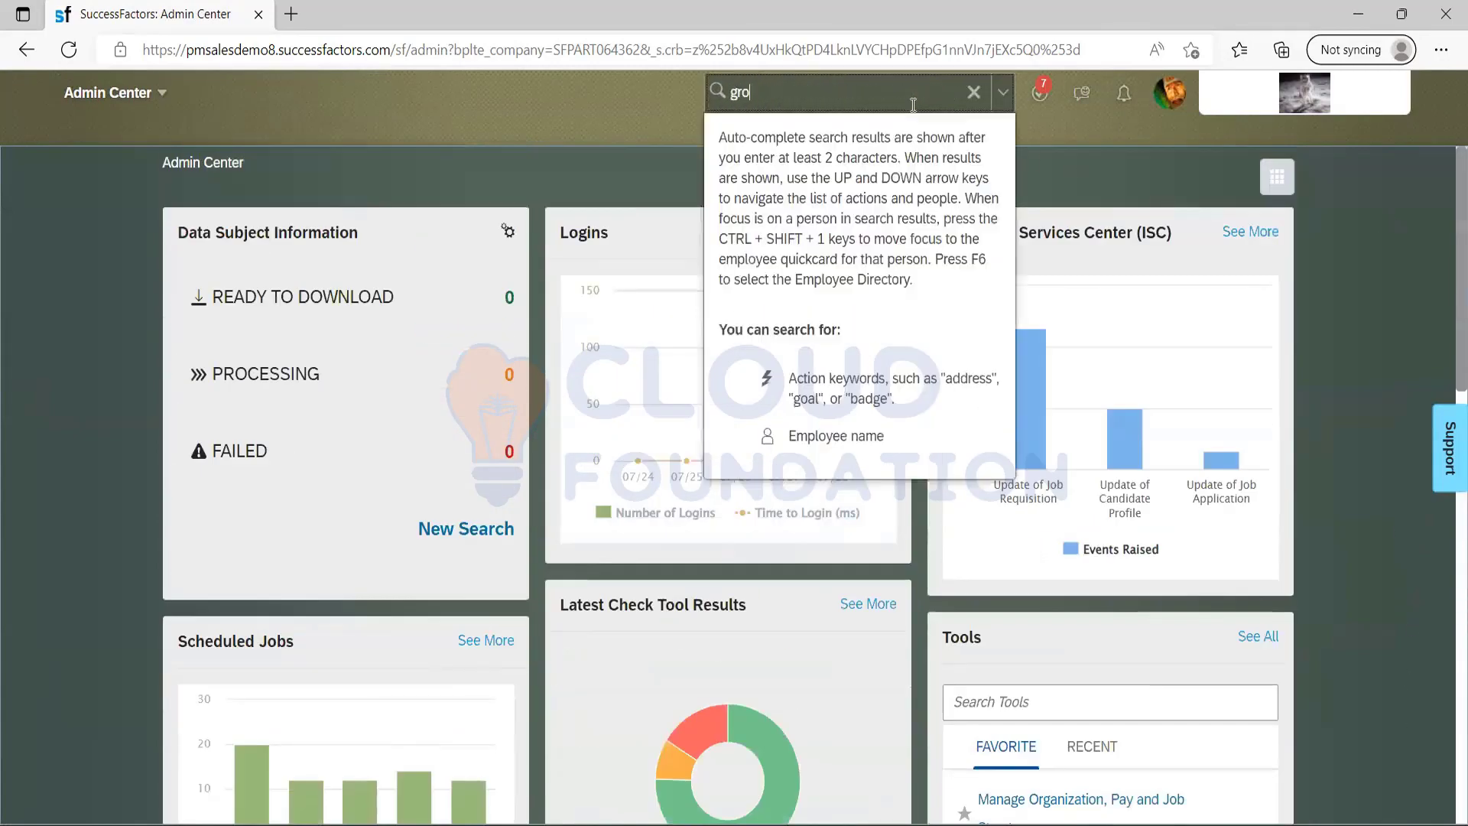
pyautogui.write('up')
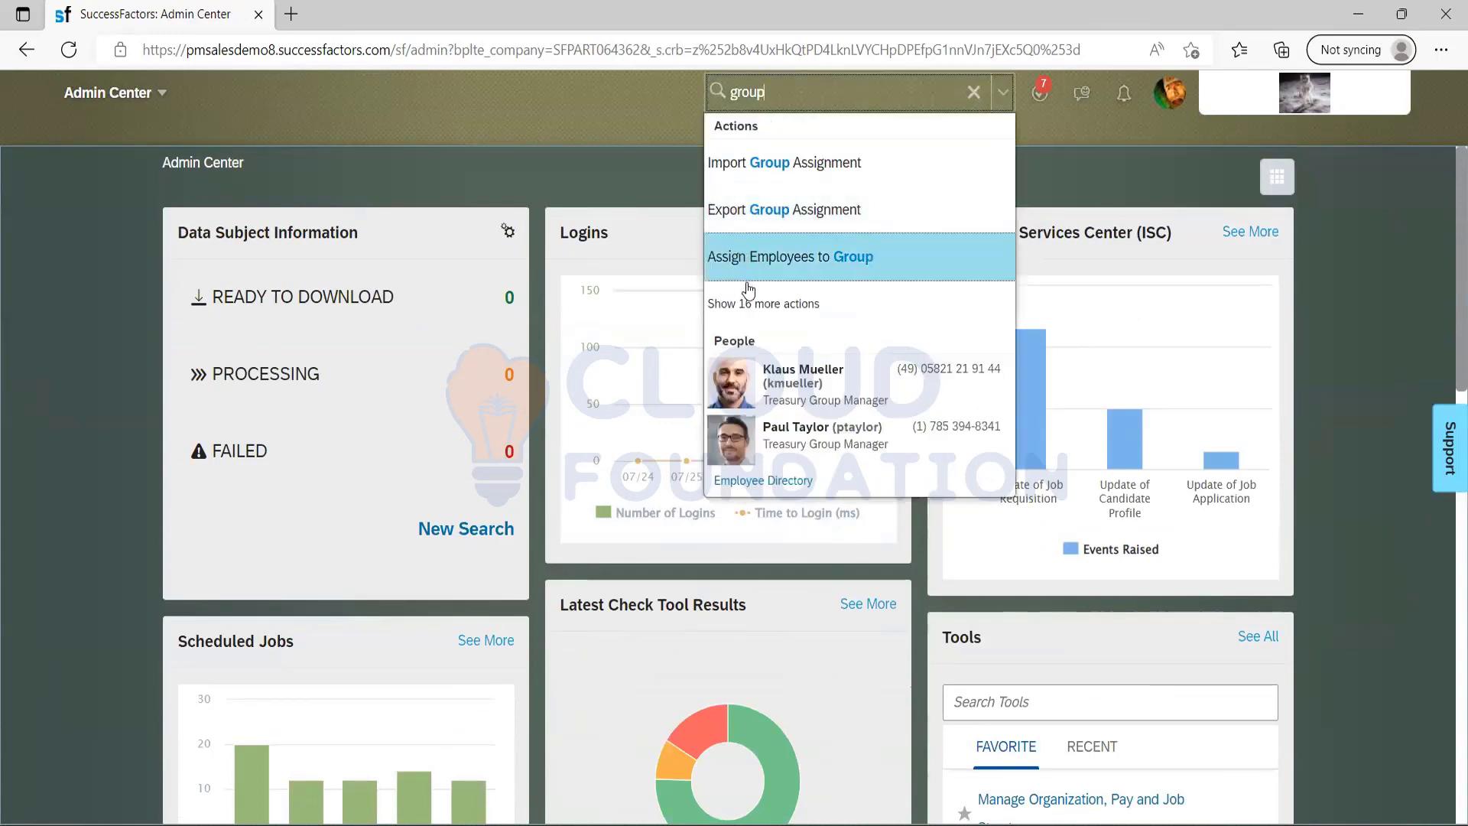
pyautogui.click(753, 304)
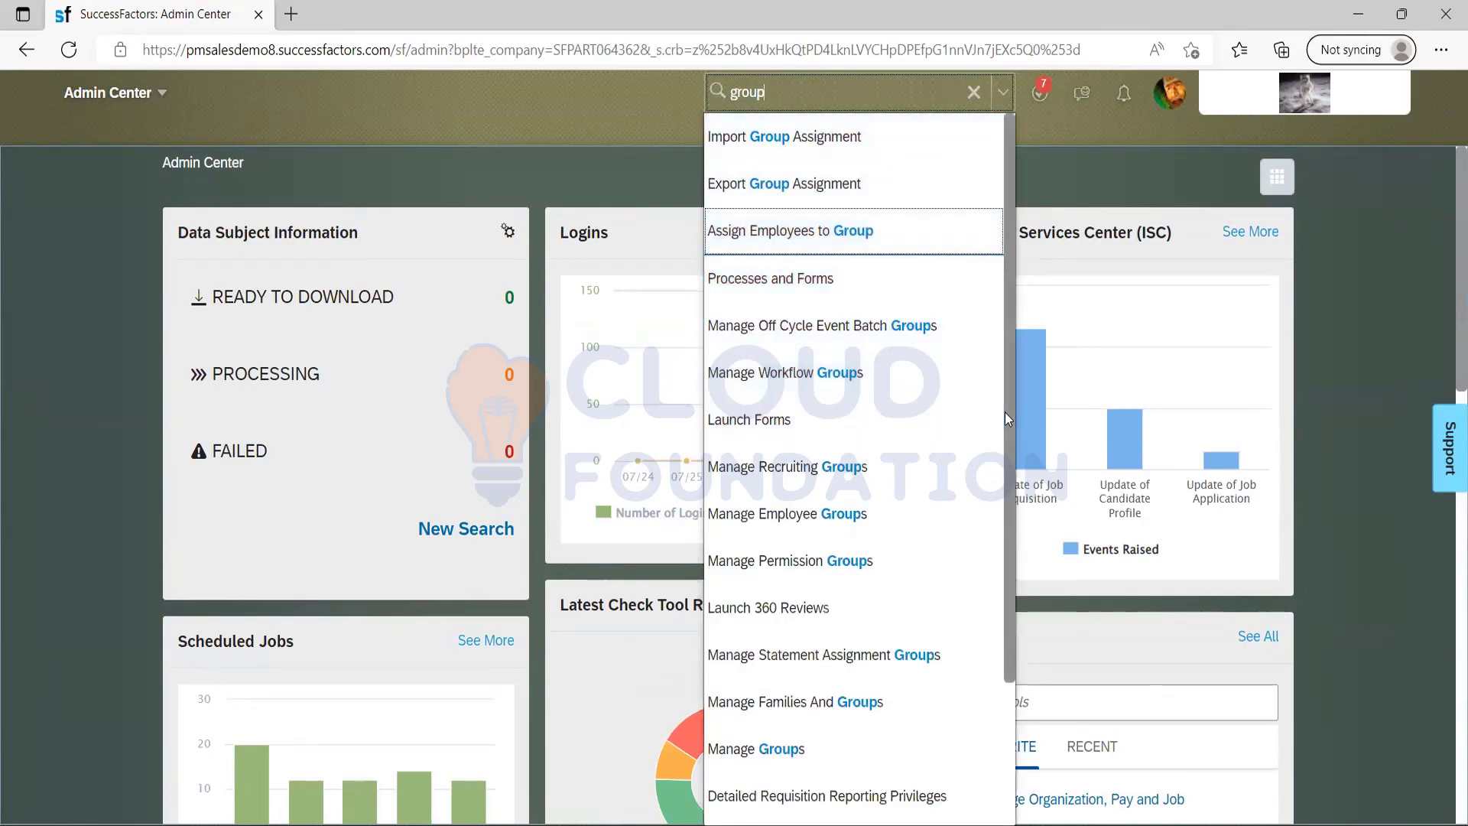
pyautogui.moveTo(1007, 415); pyautogui.dragTo(995, 604)
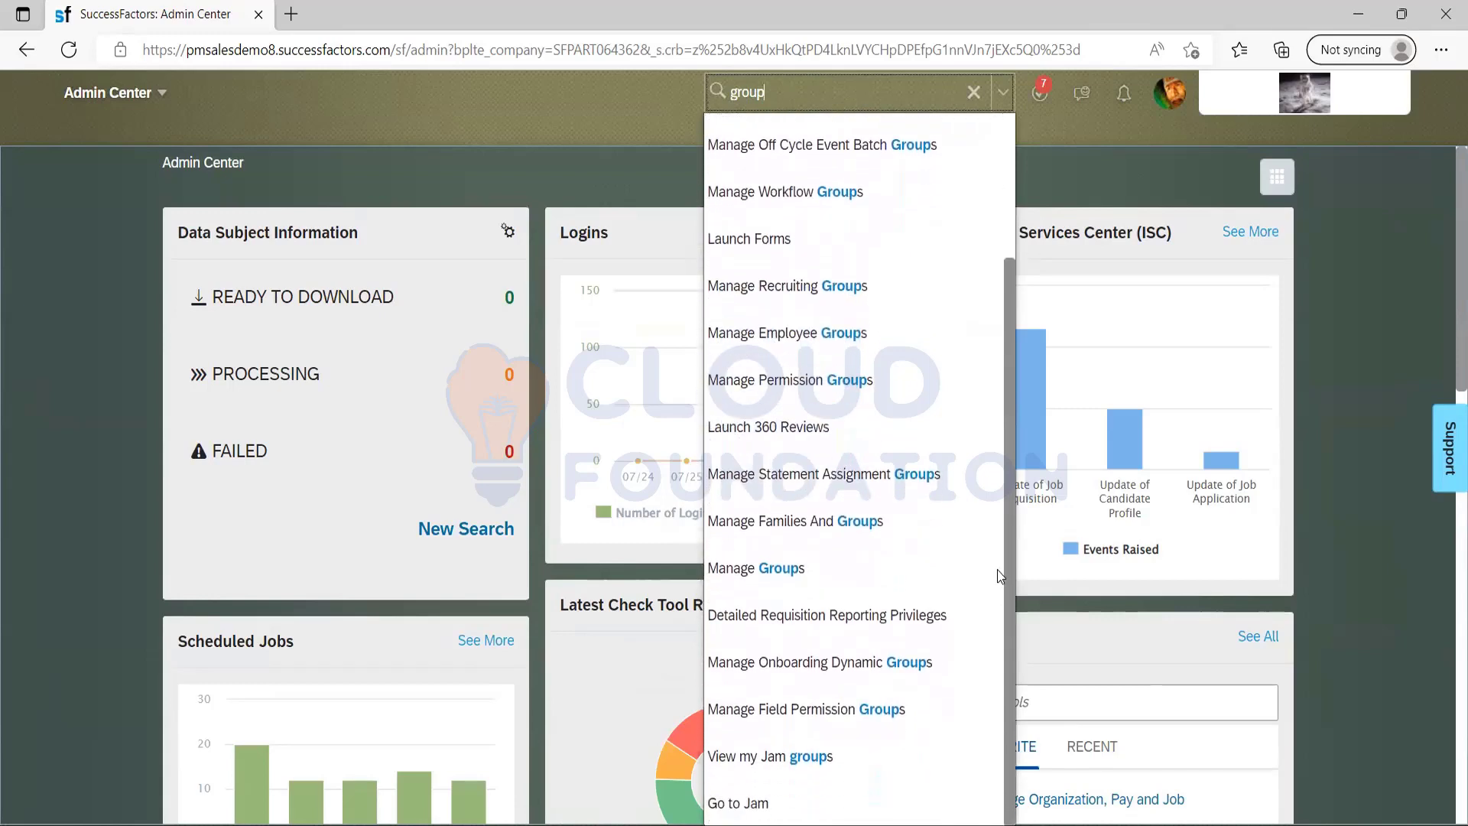
pyautogui.moveTo(998, 566)
pyautogui.mouseDown()
pyautogui.moveTo(998, 468)
pyautogui.moveTo(991, 583)
pyautogui.mouseUp()
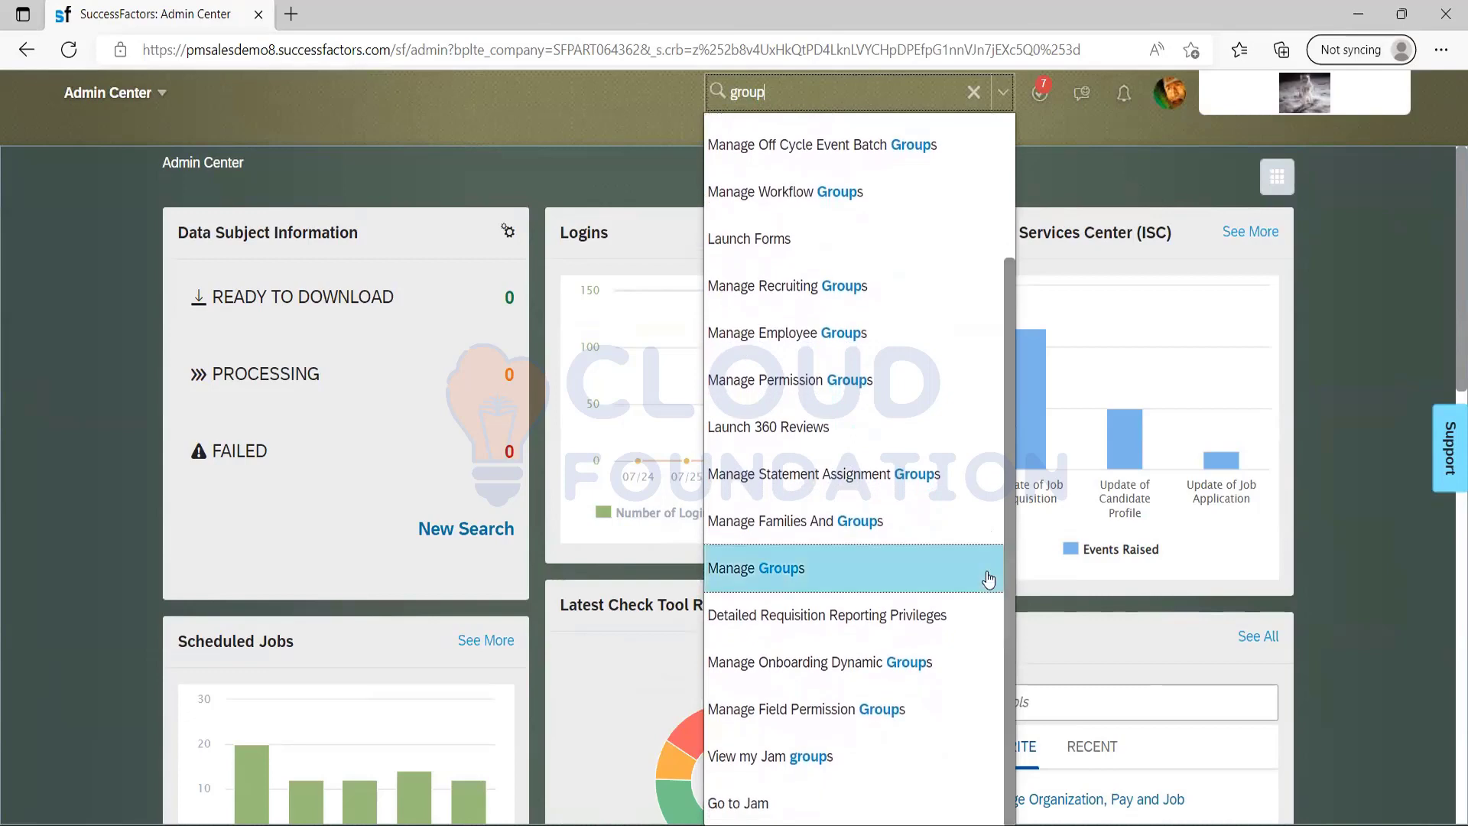
pyautogui.click(810, 712)
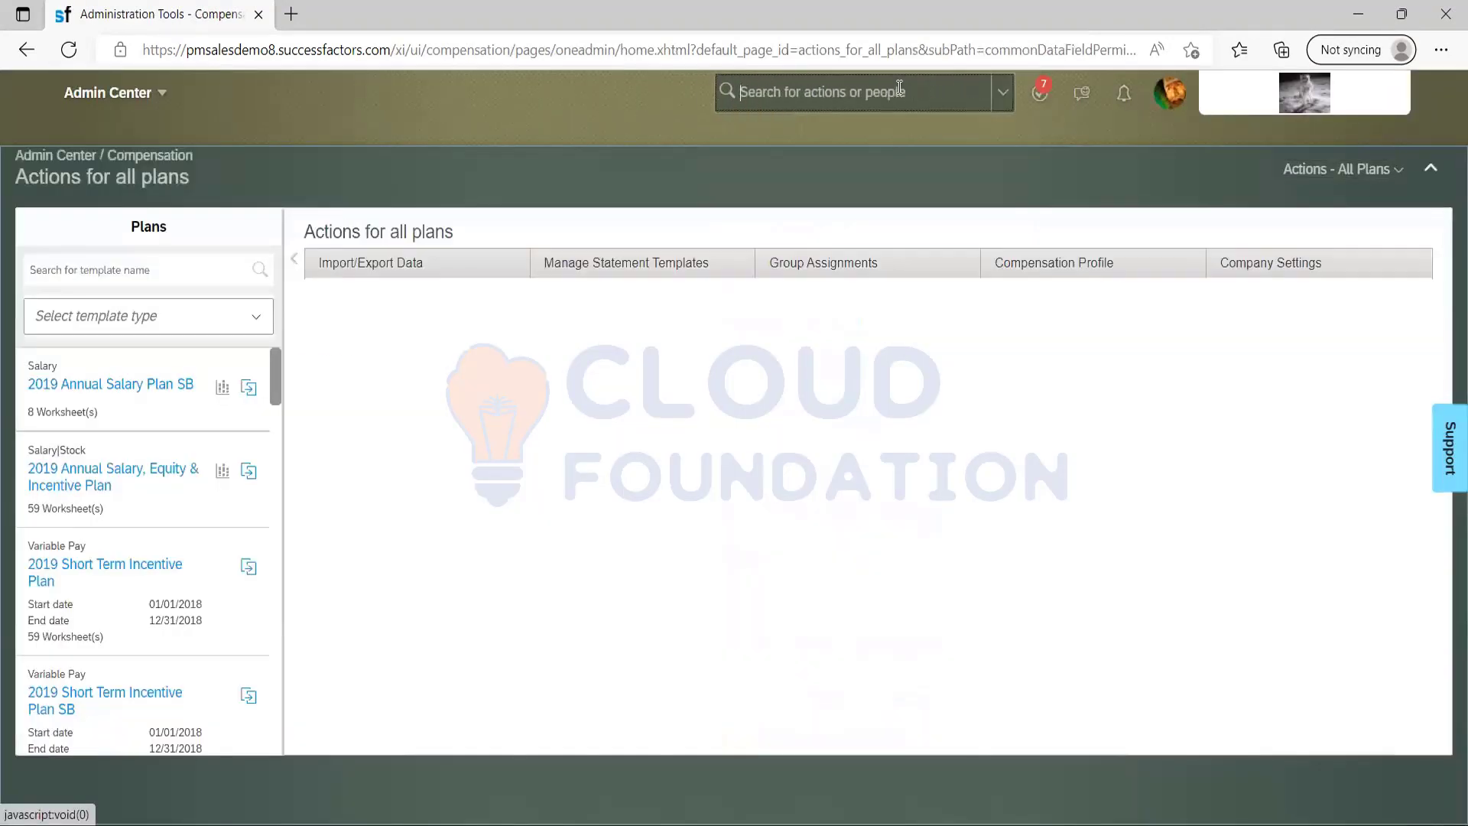
pyautogui.click(899, 87)
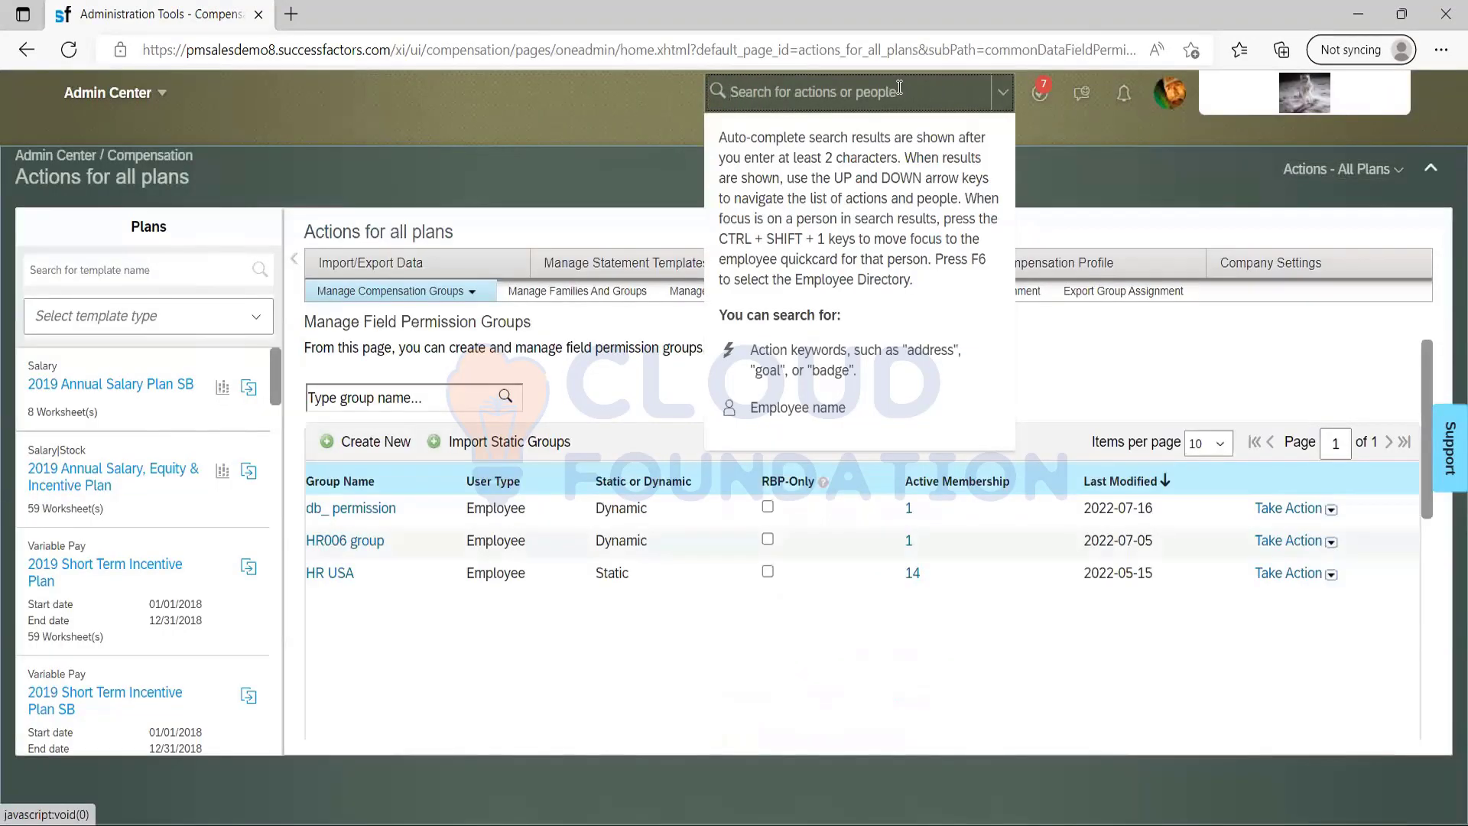
pyautogui.write('g')
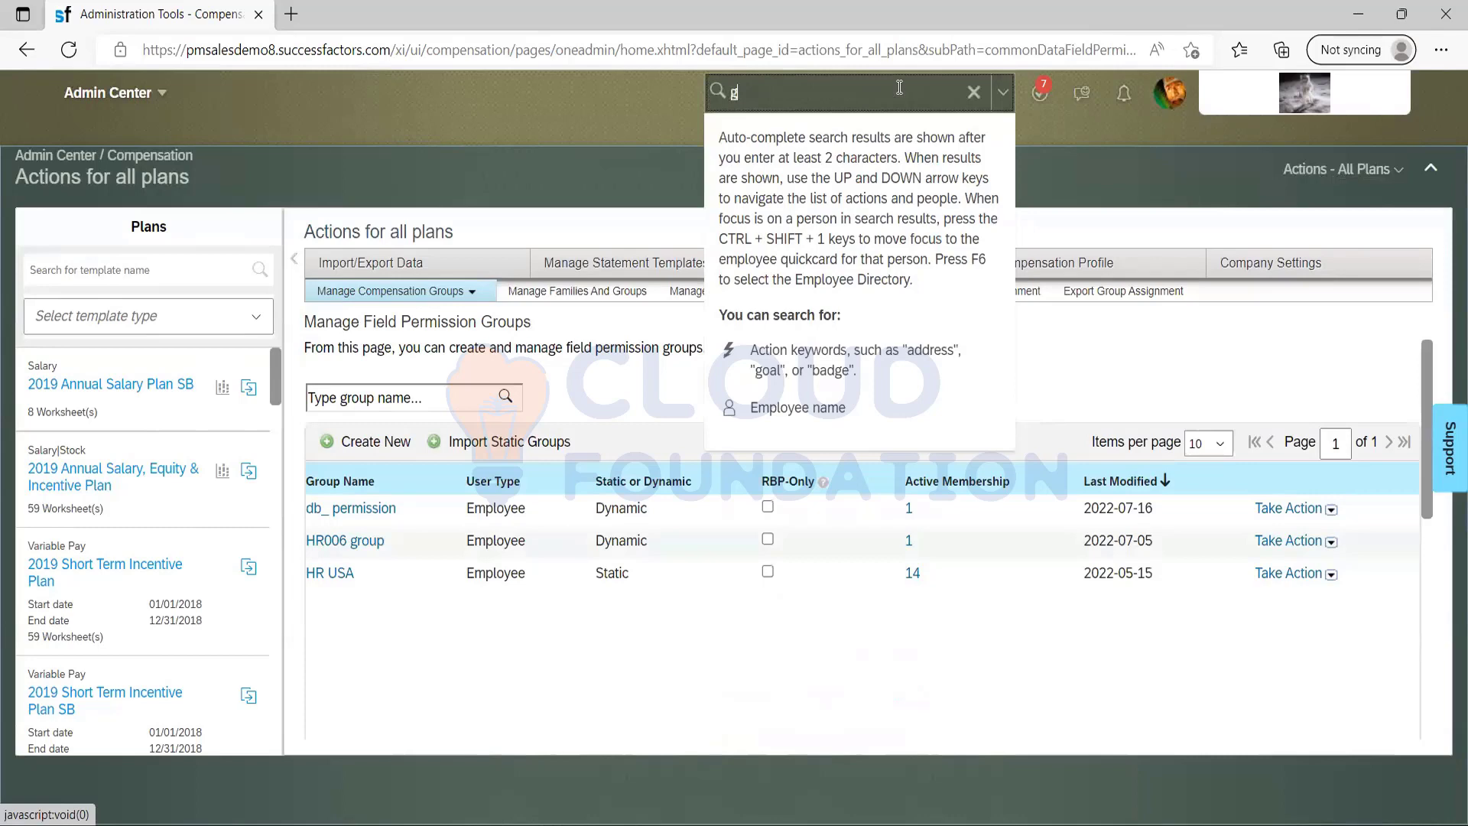
pyautogui.write('ro')
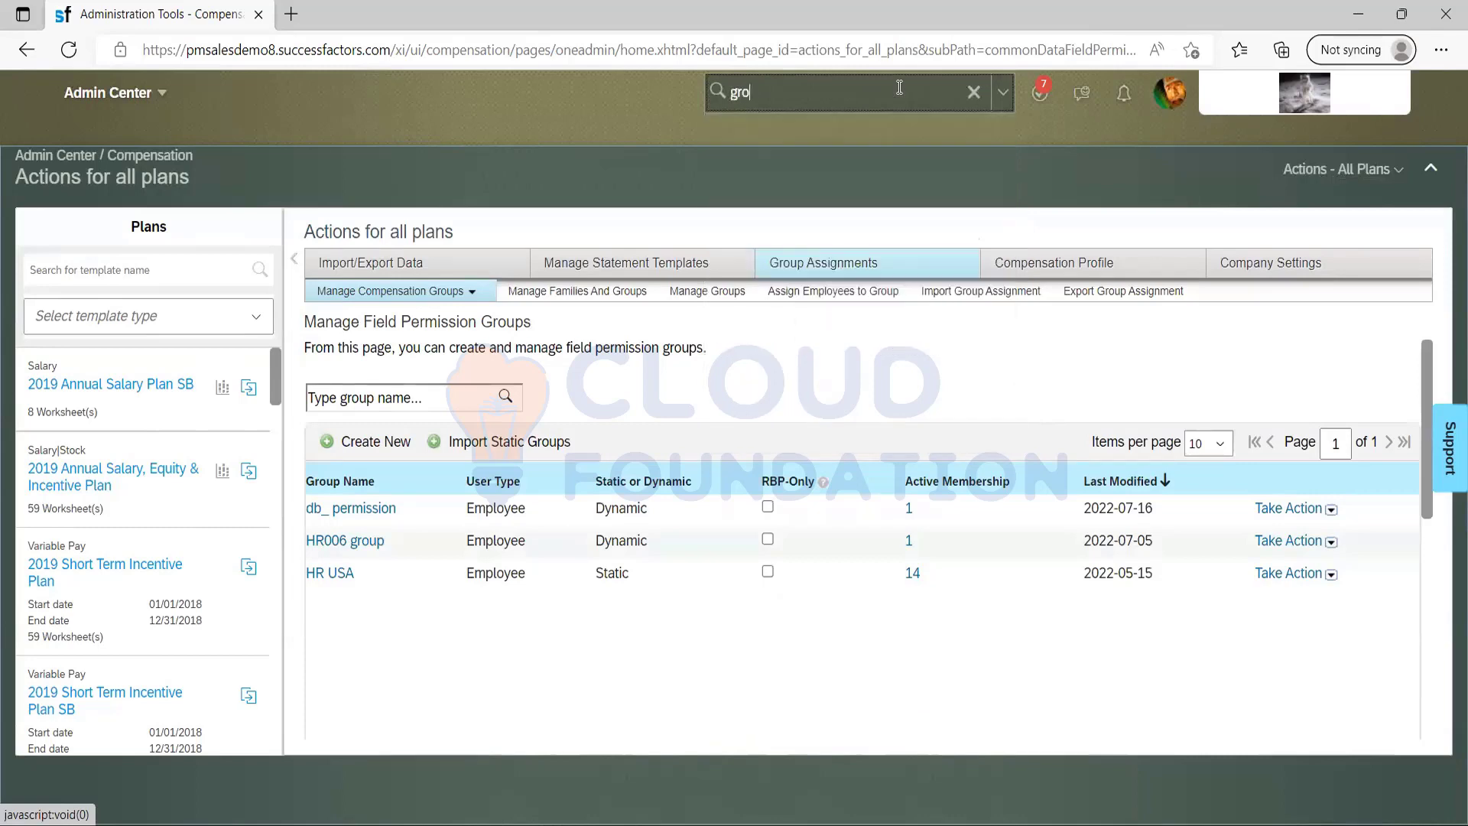
pyautogui.write('up')
pyautogui.press('BackSpace')
pyautogui.press('BackSpace')
pyautogui.press('BackSpace')
pyautogui.press('BackSpace')
pyautogui.press('BackSpace')
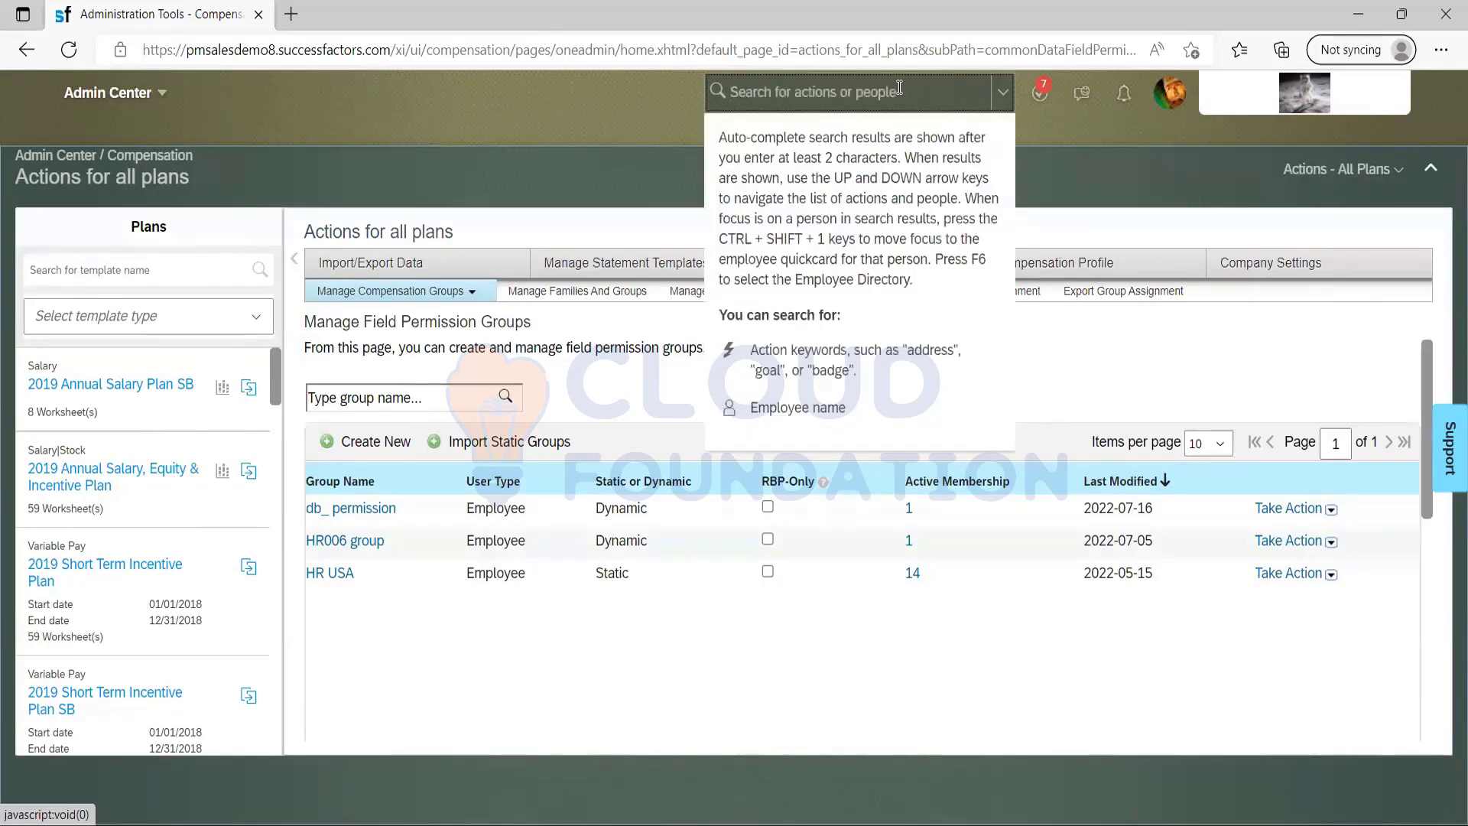
# Search the actions for "permission group" and open Manage Permission Groups.
pyautogui.write('permission go')
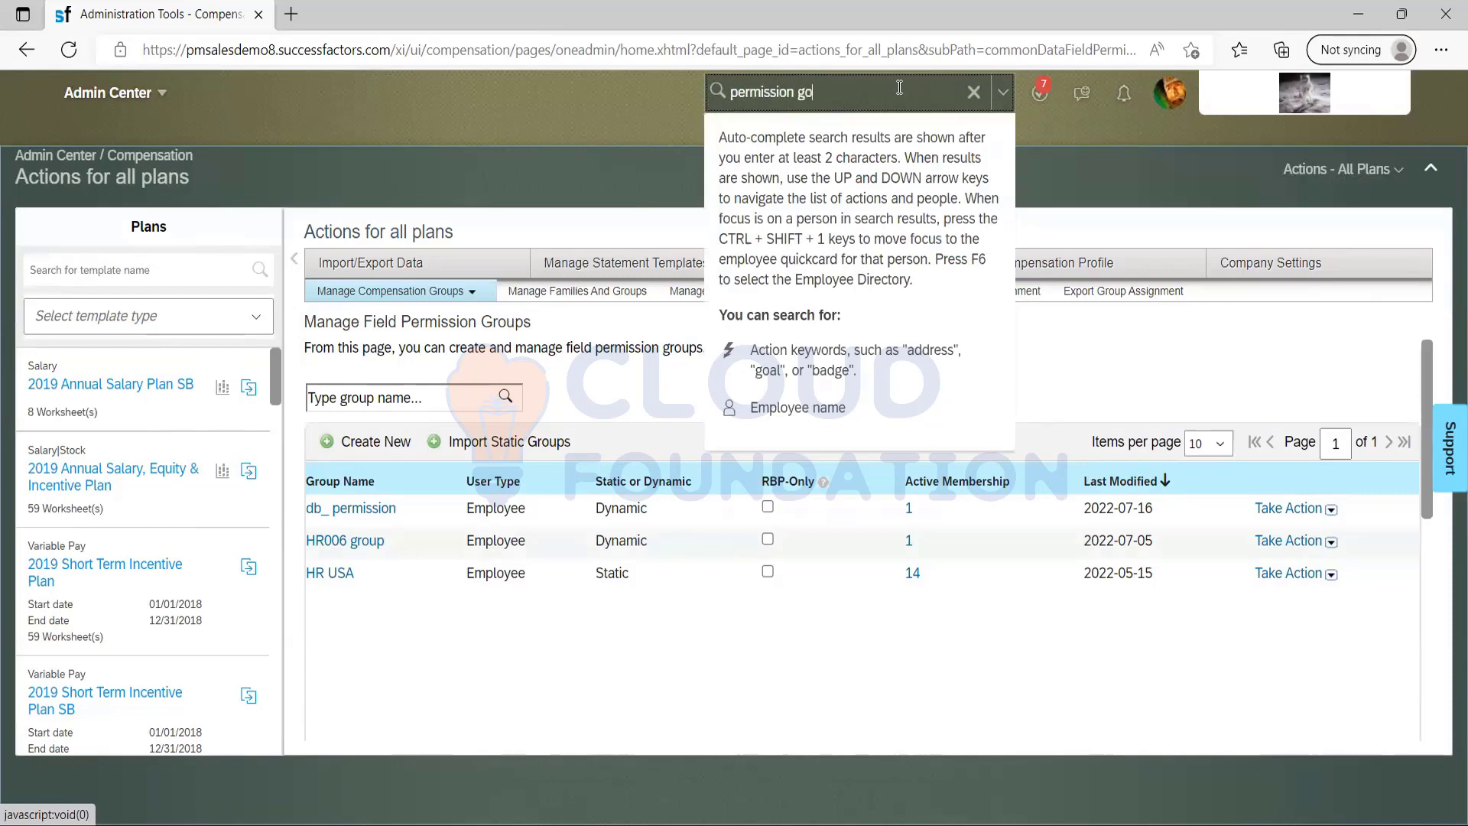
pyautogui.write('rup')
pyautogui.press('BackSpace')
pyautogui.press('BackSpace')
pyautogui.press('BackSpace')
pyautogui.press('BackSpace')
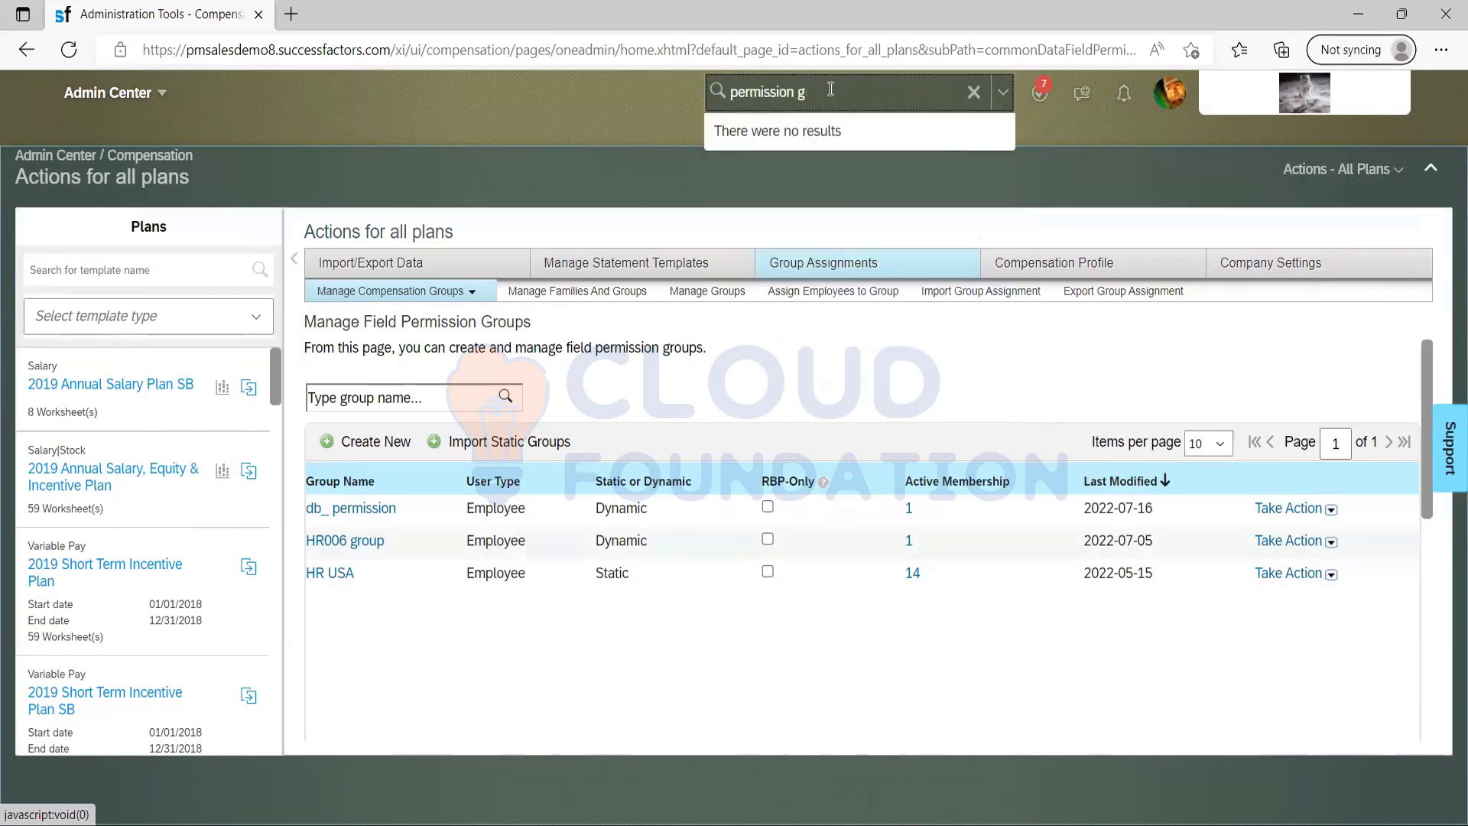
pyautogui.write('roup')
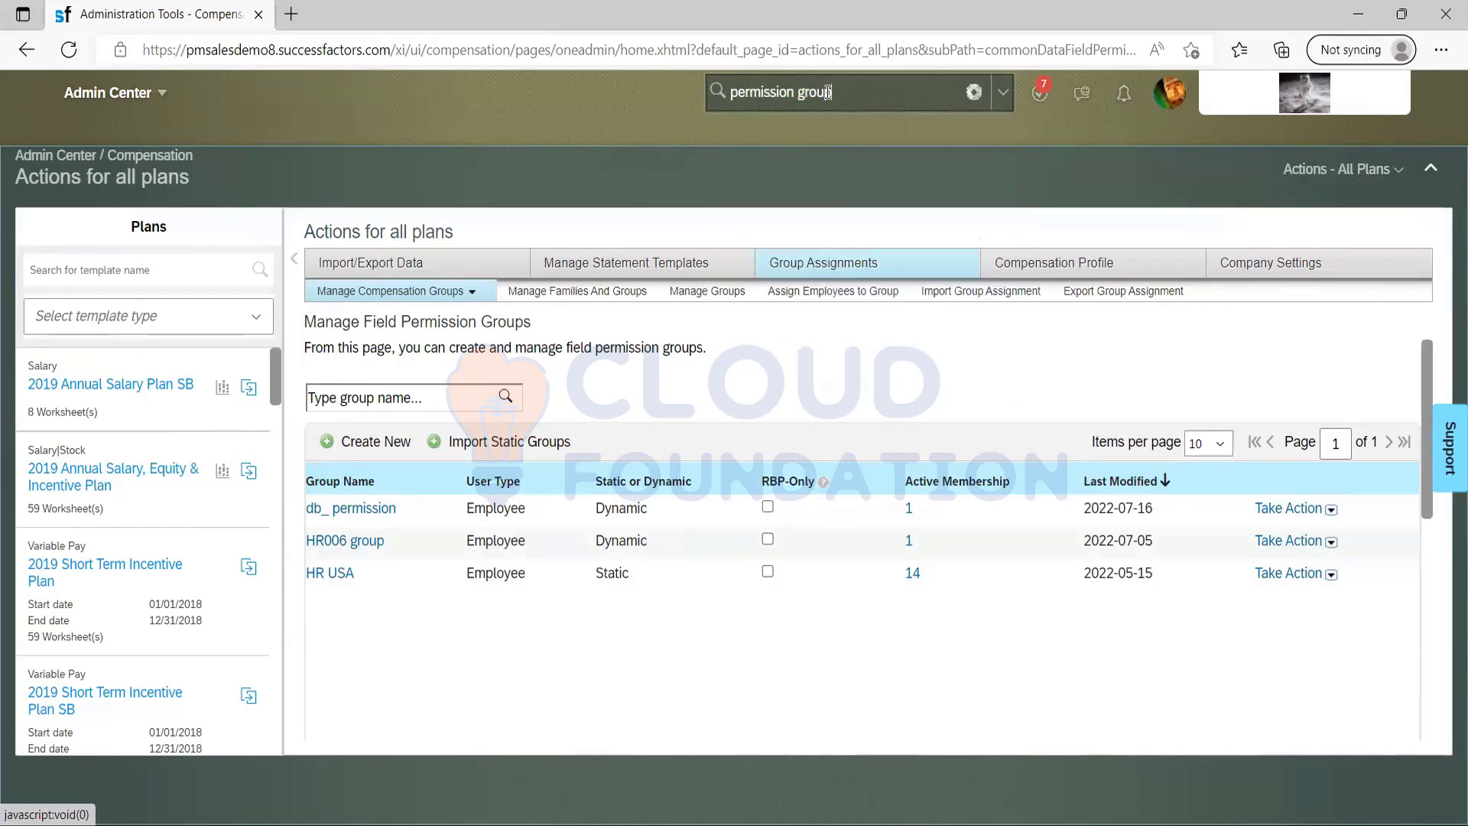
pyautogui.click(791, 136)
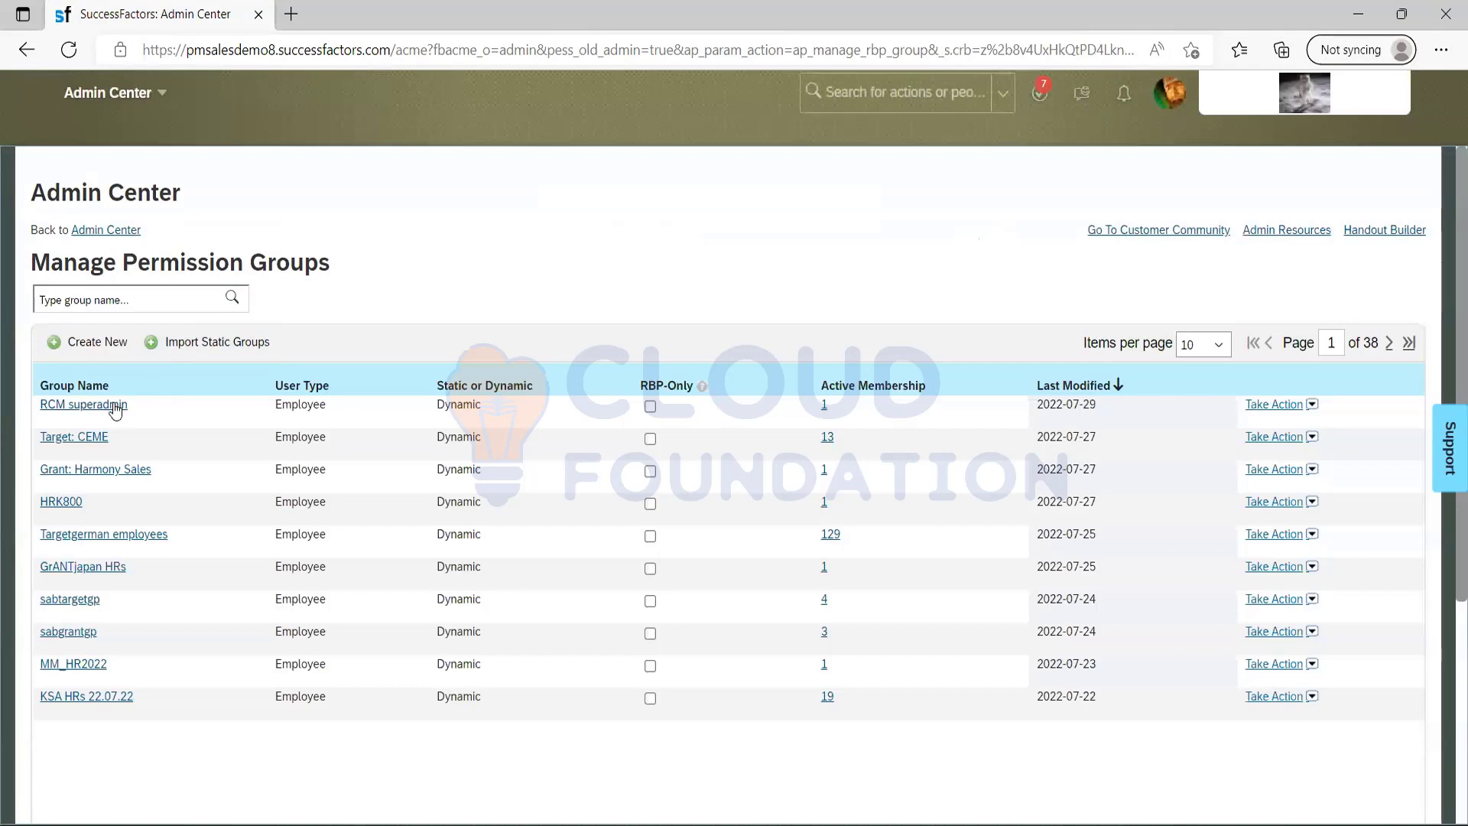
# Look through the RCM superadmin group's definition and granted permission roles, closing the group without changes.
pyautogui.click(114, 405)
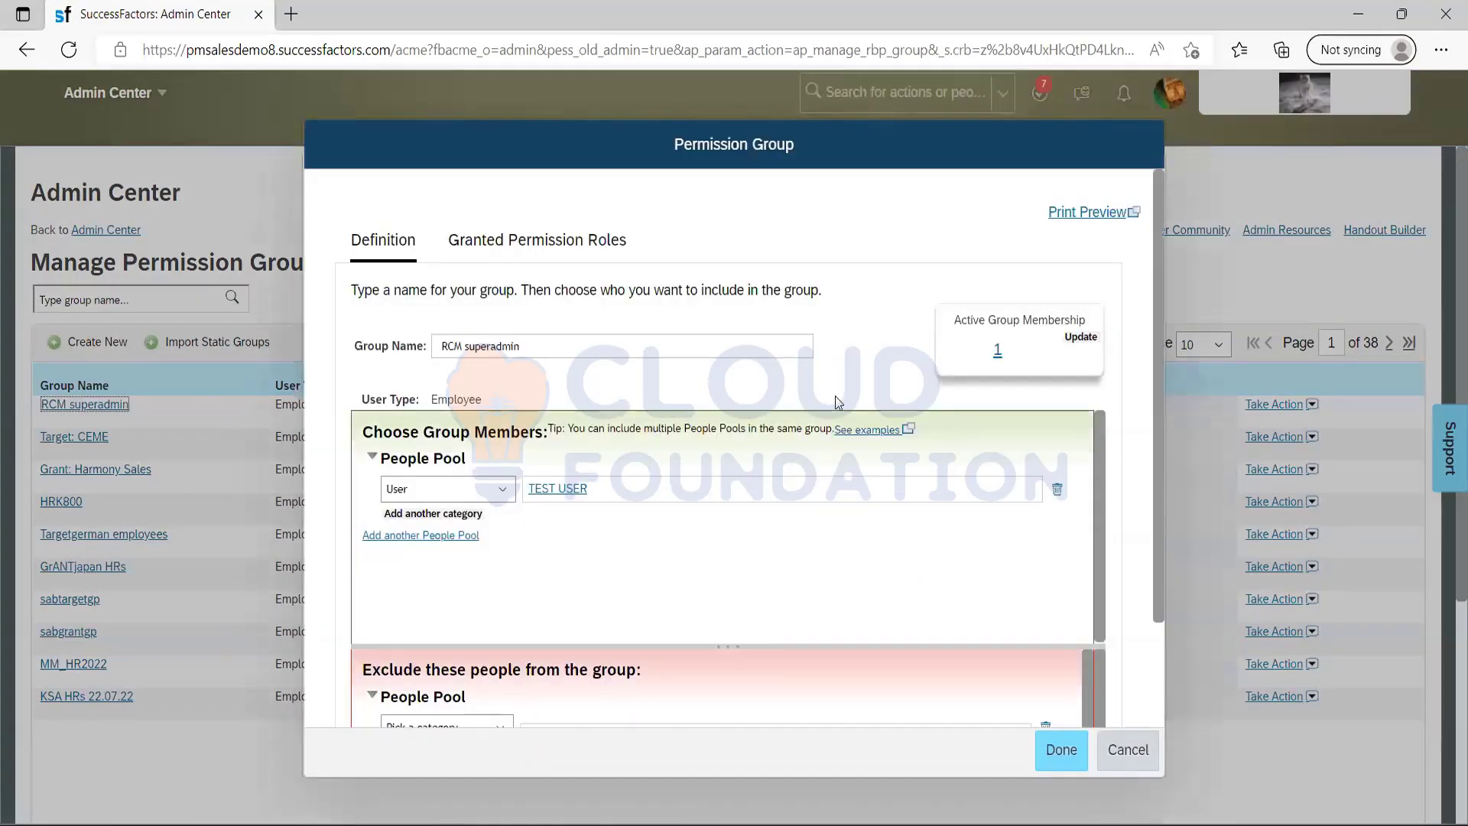
pyautogui.scroll(-2, 1155, 520)
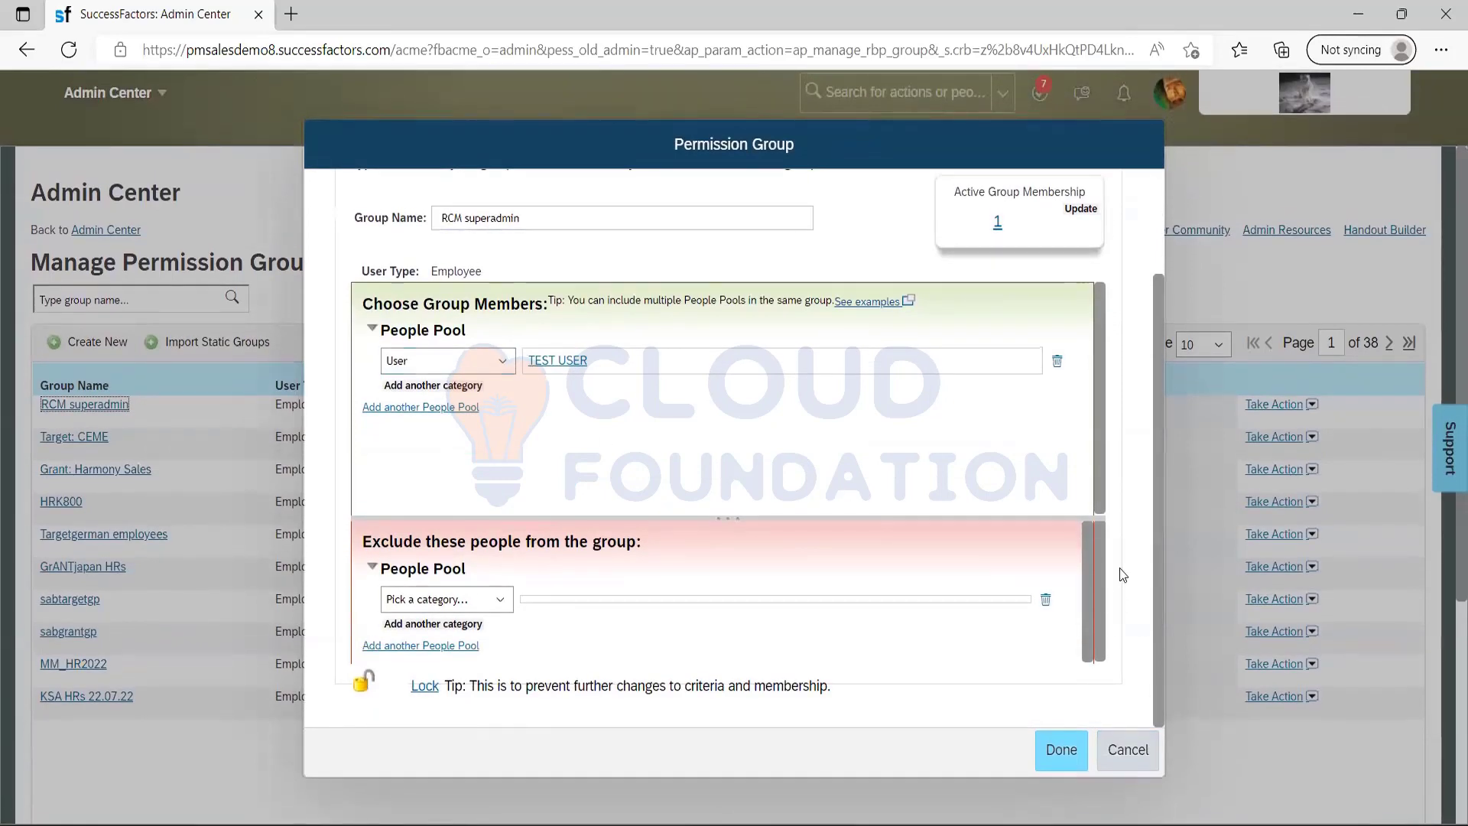
pyautogui.scroll(3, 1158, 568)
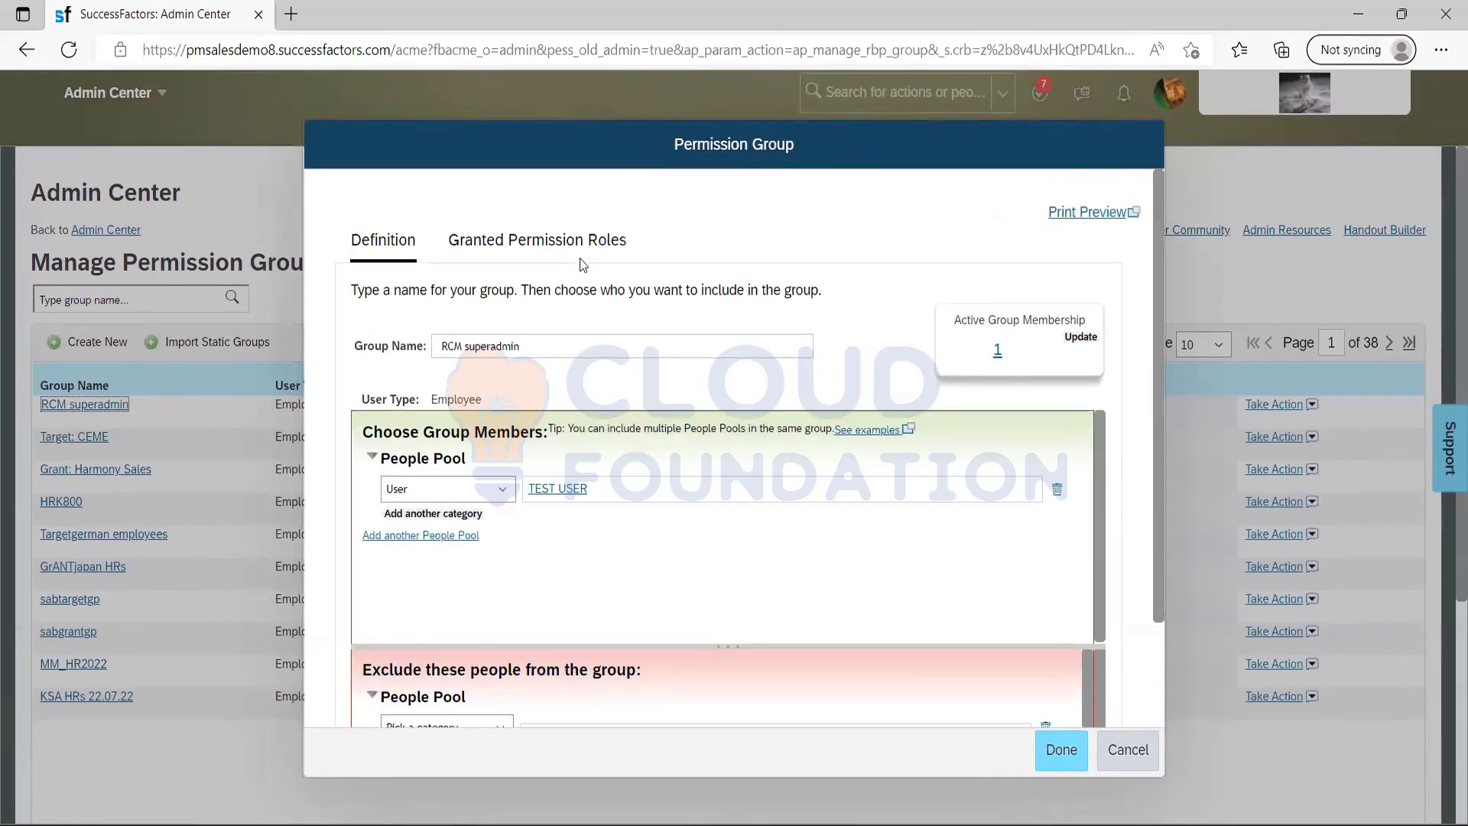
pyautogui.click(539, 242)
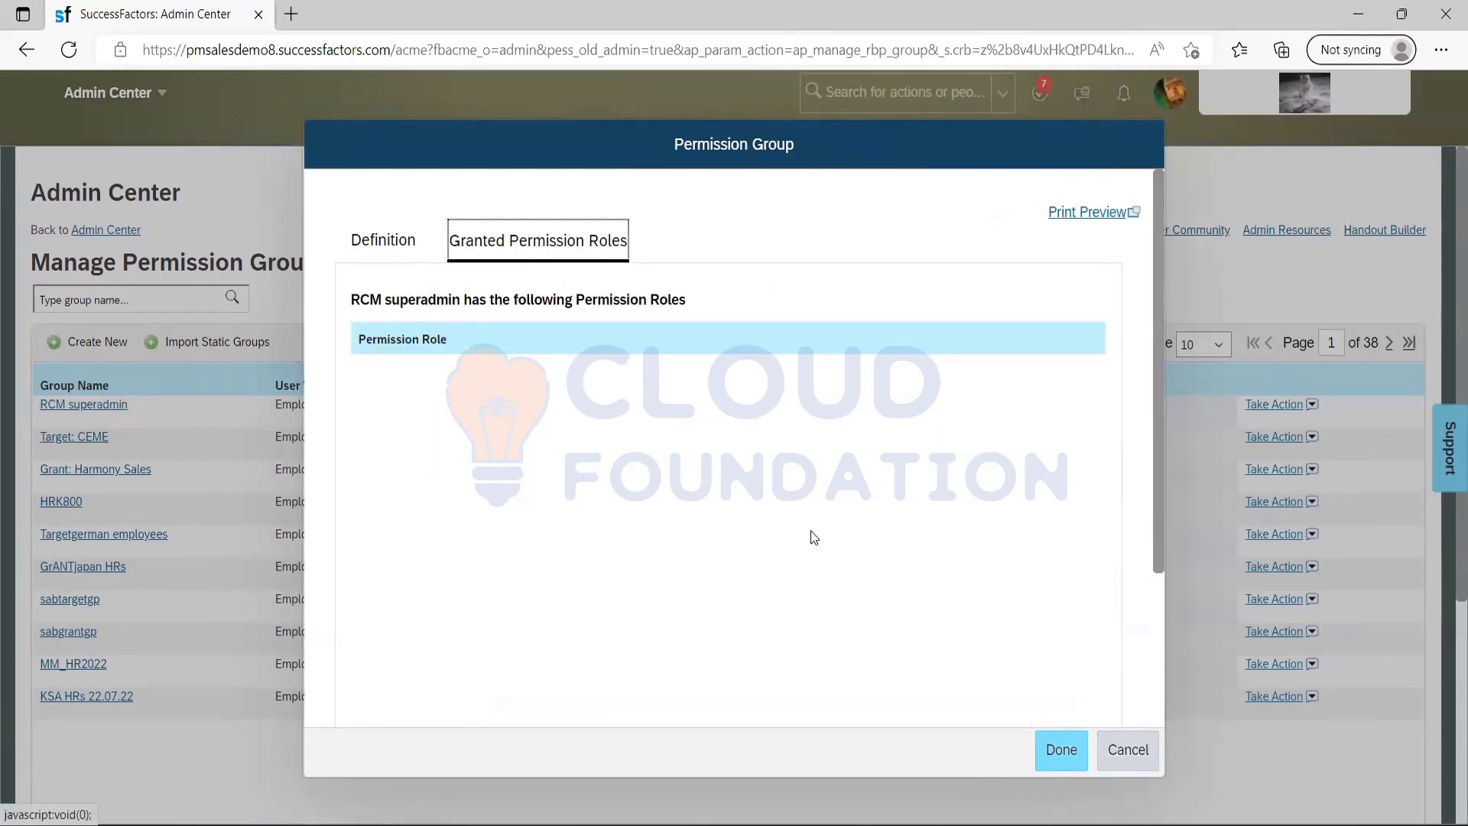
pyautogui.click(1125, 754)
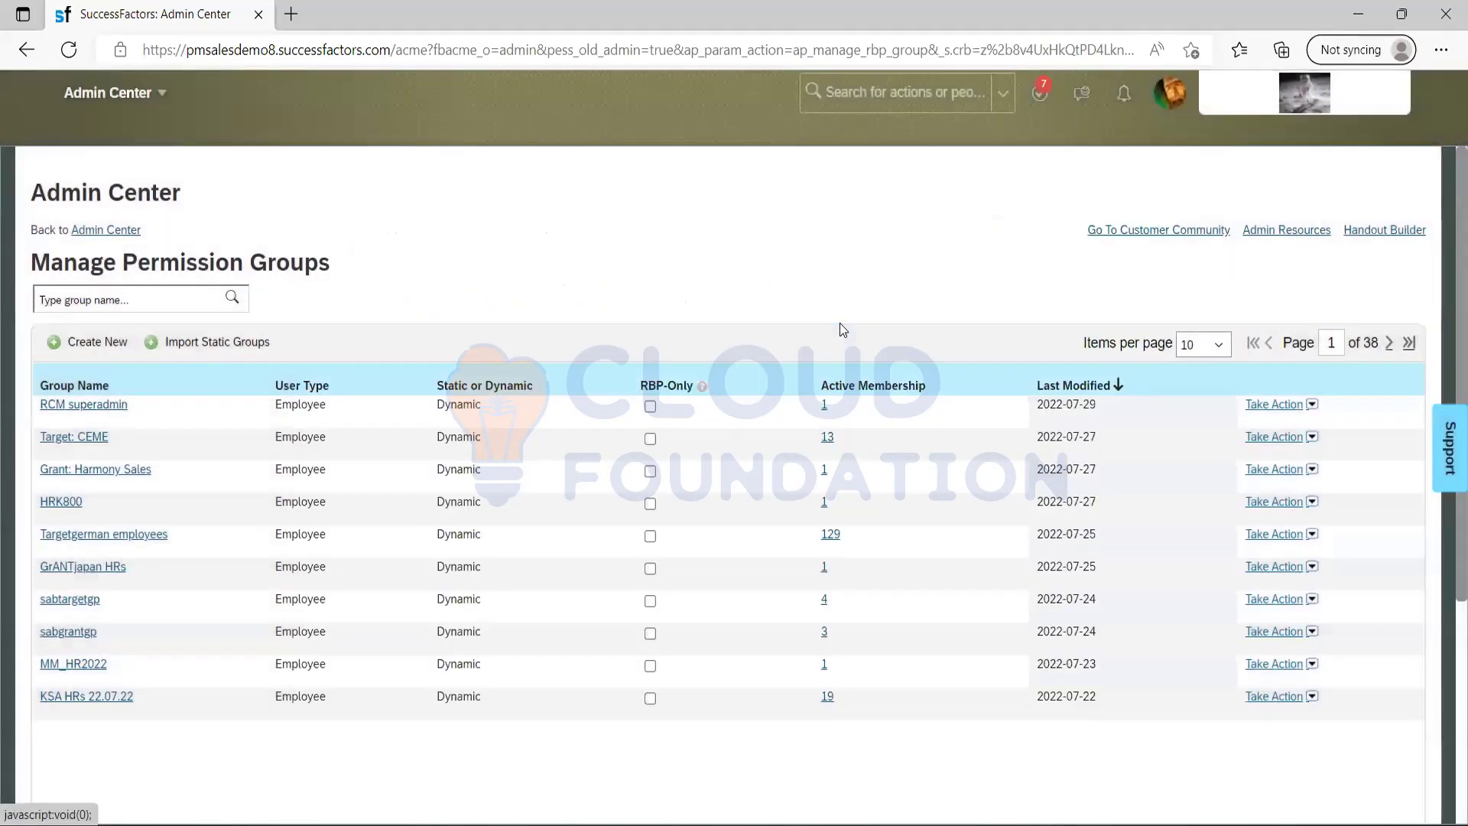
# Search the actions for "permission role", open the permission role list and open the RCM superadmin role.
pyautogui.click(878, 92)
pyautogui.write('permission')
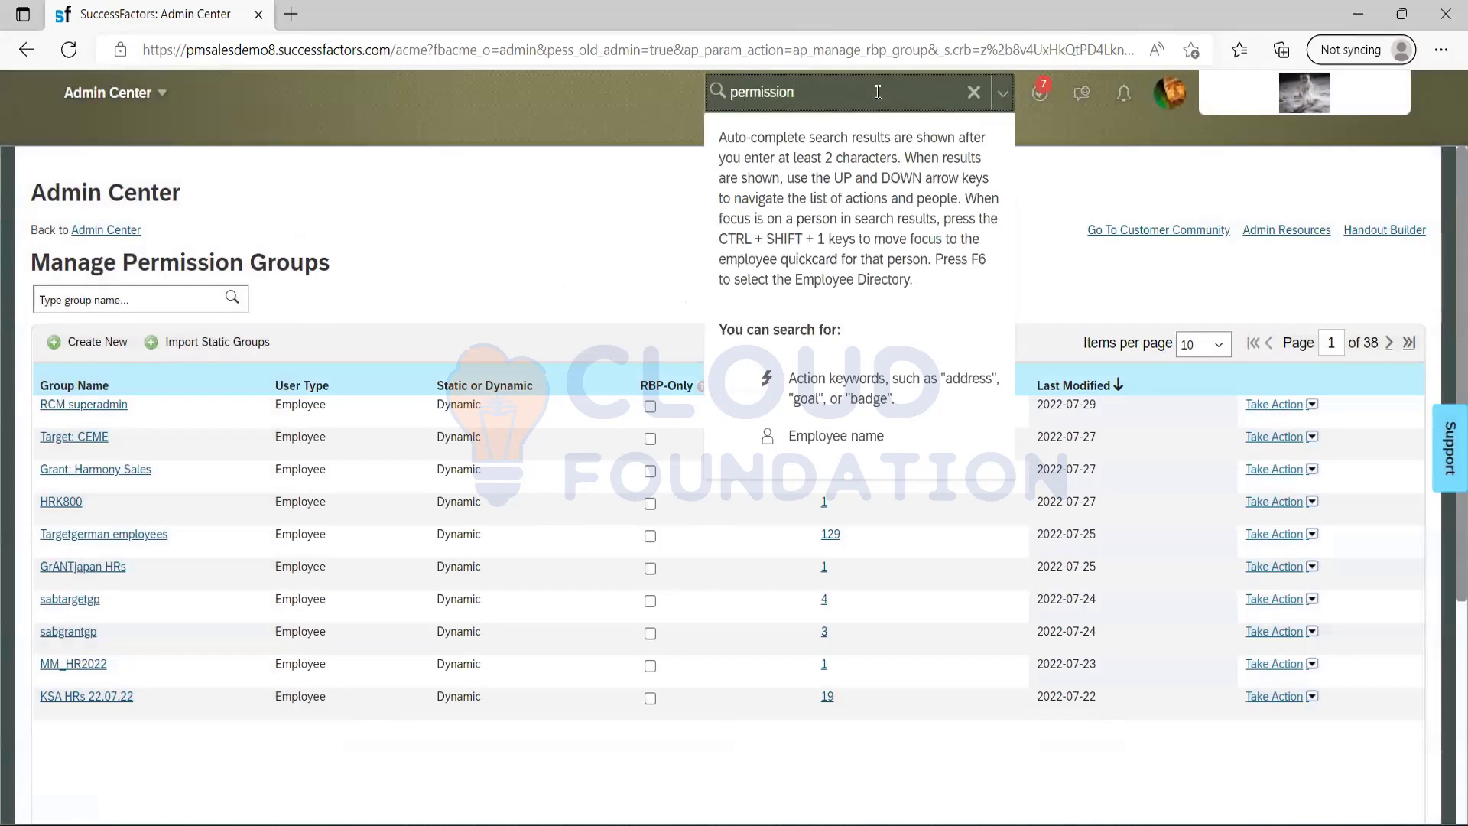
pyautogui.write(' roles')
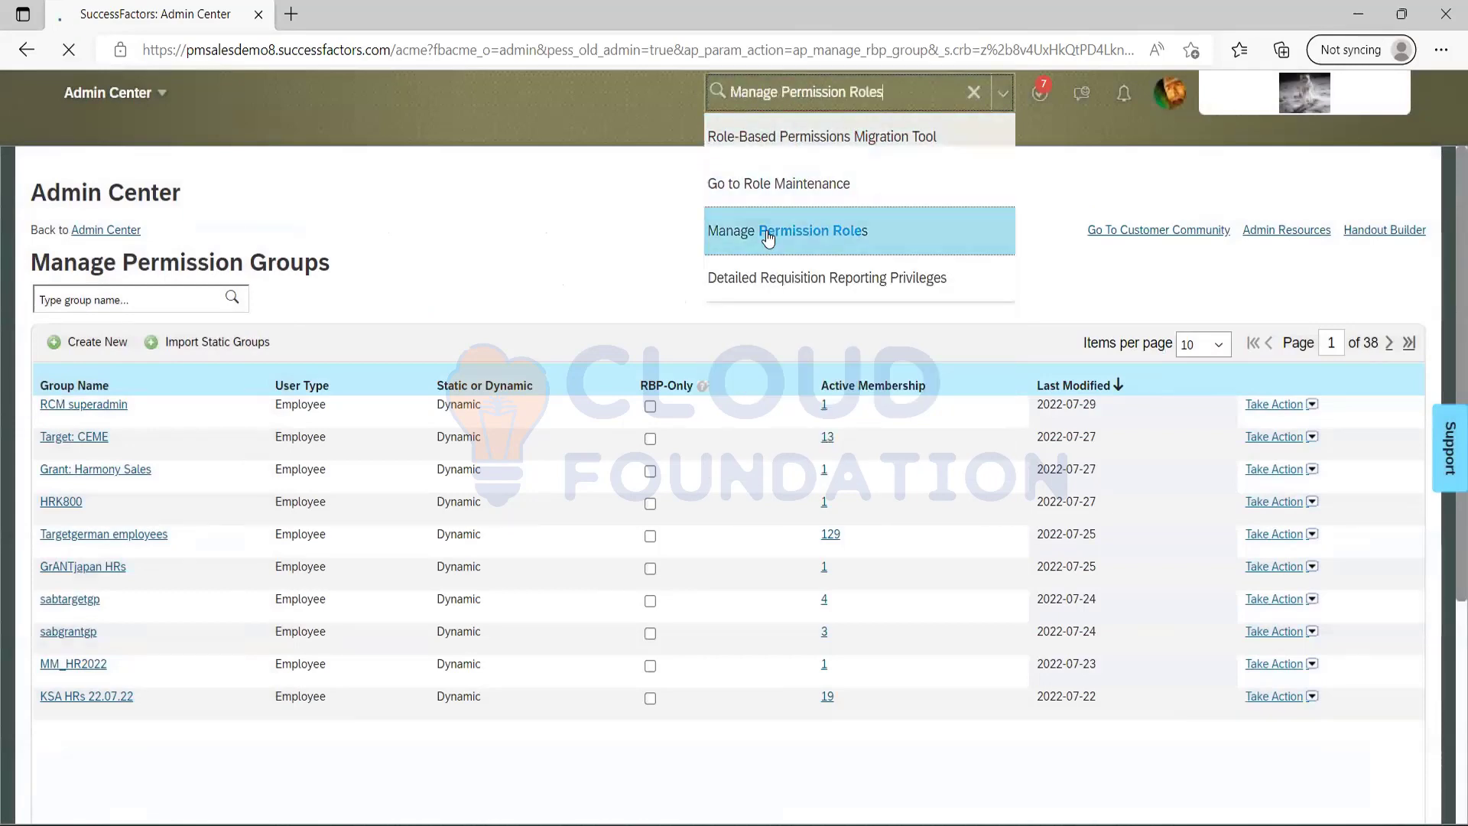
pyautogui.click(765, 231)
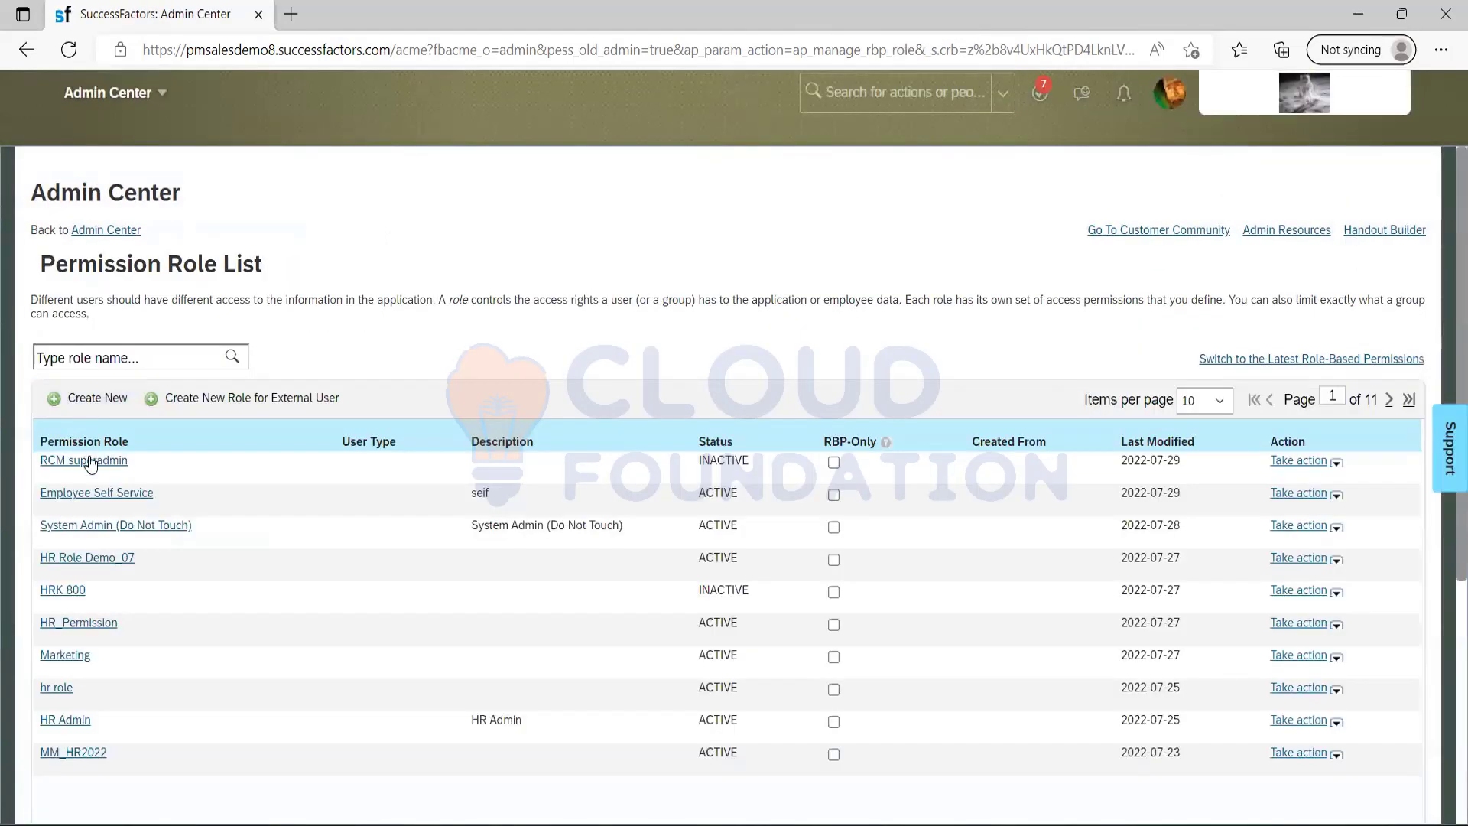
pyautogui.click(87, 461)
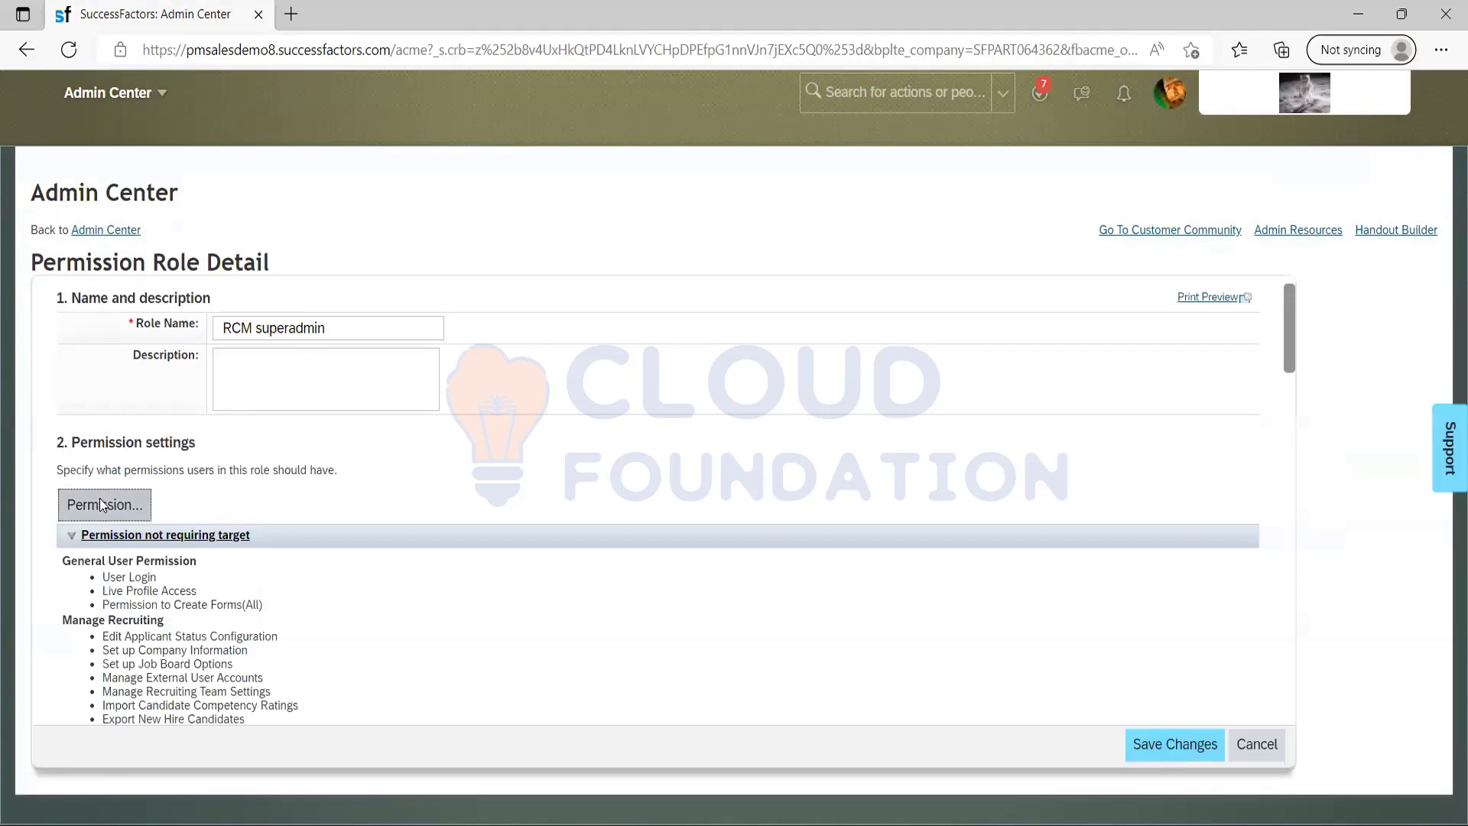
# Look at the role's permission settings without changing them and review its permission list down to the grant section.
pyautogui.click(96, 505)
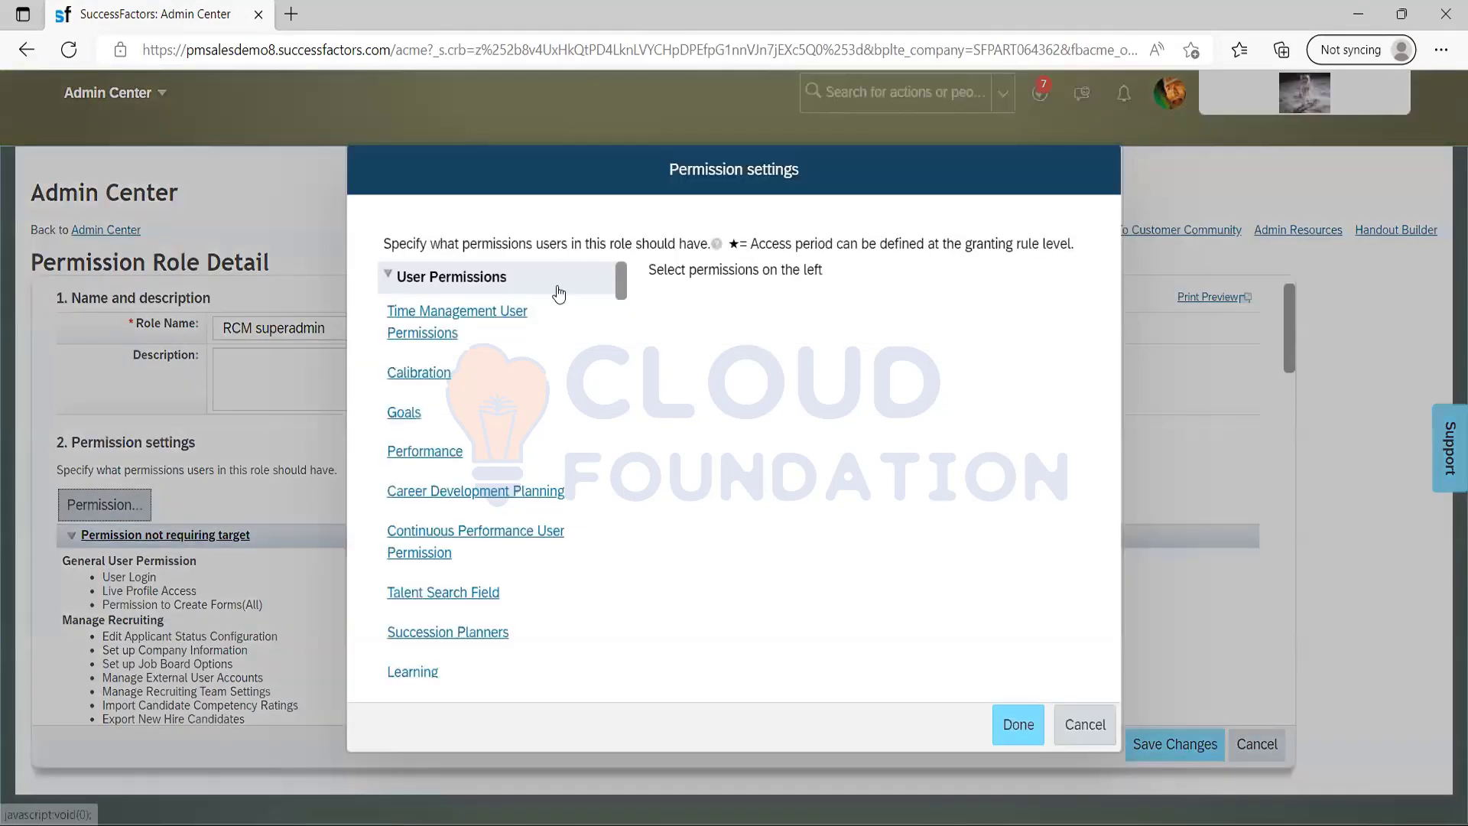
pyautogui.click(1060, 740)
pyautogui.moveTo(1288, 332); pyautogui.dragTo(1236, 719)
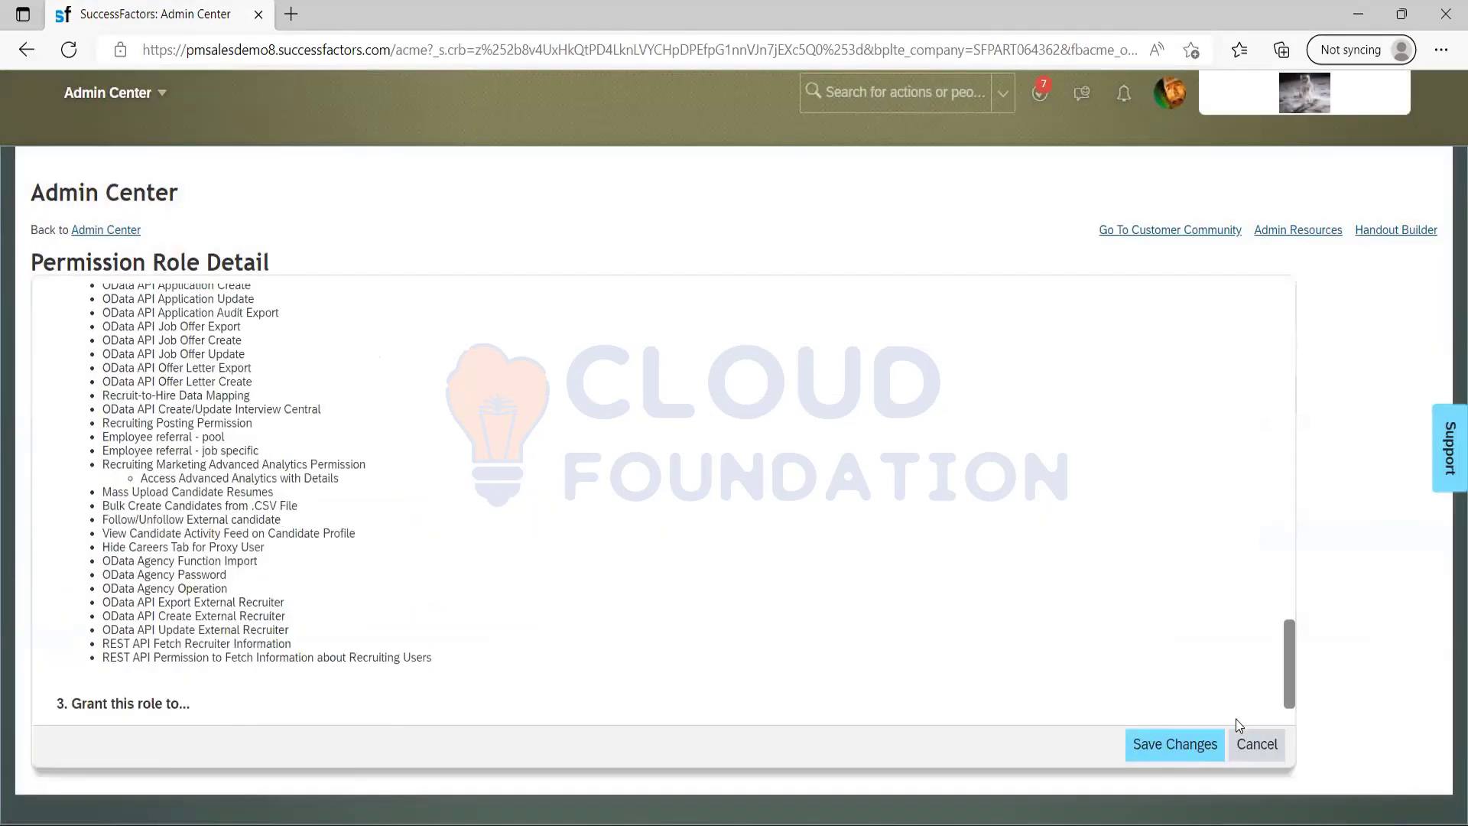
# Grant the role to the RCM superadmin permission group, finding the group with the keyword "super".
pyautogui.click(83, 691)
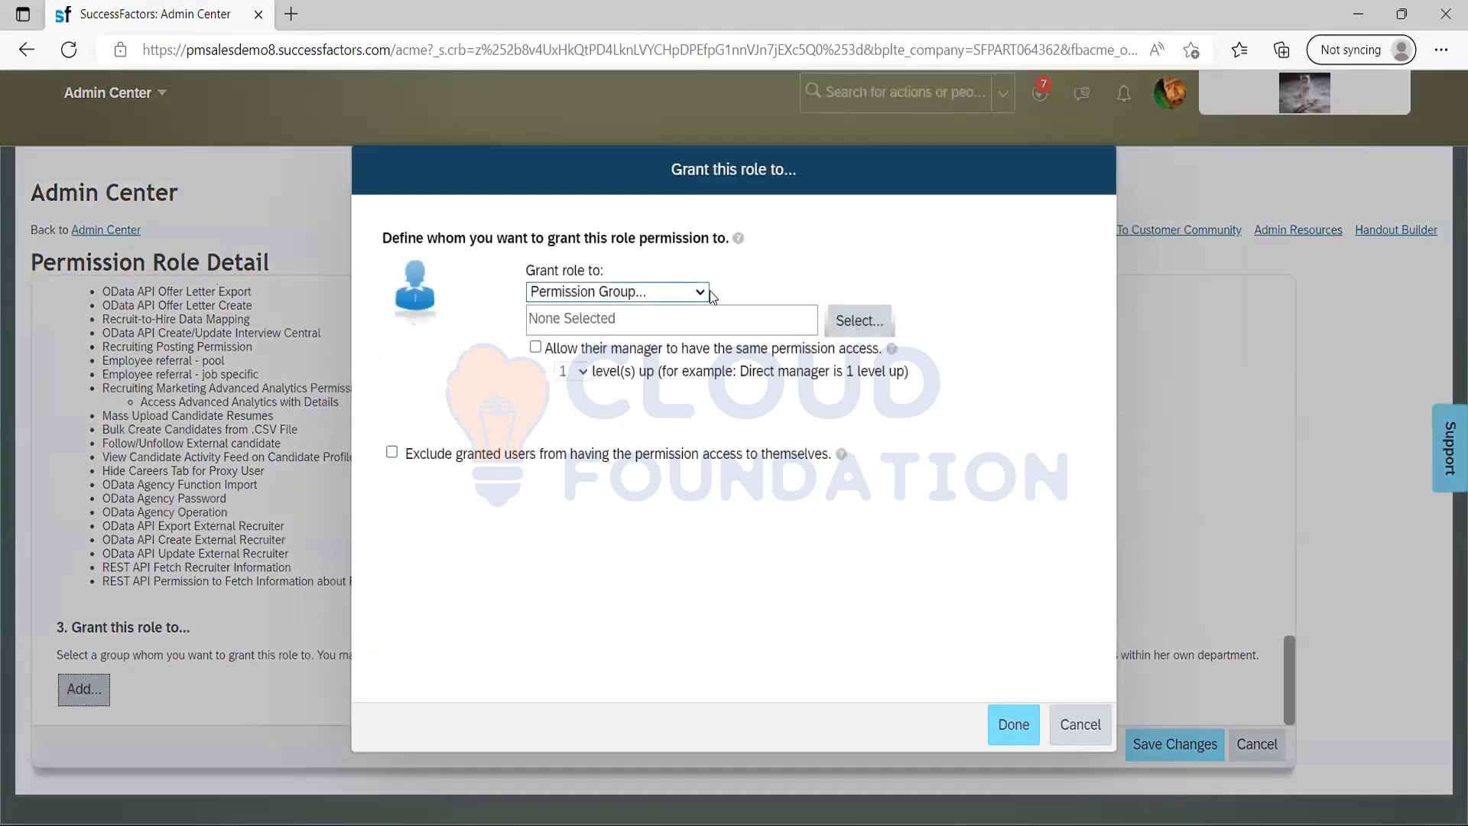
pyautogui.click(855, 322)
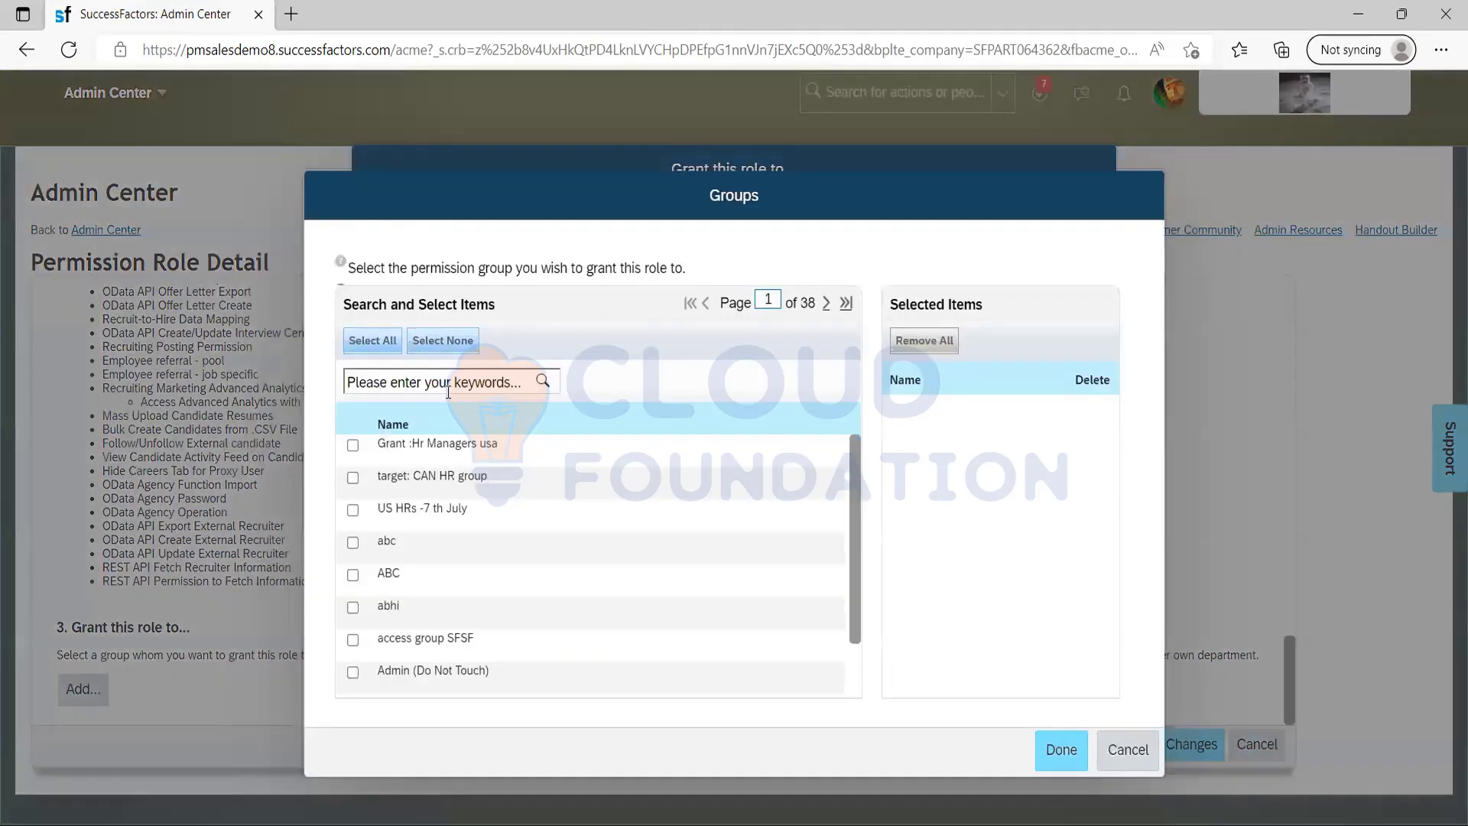
pyautogui.click(448, 392)
pyautogui.write('super')
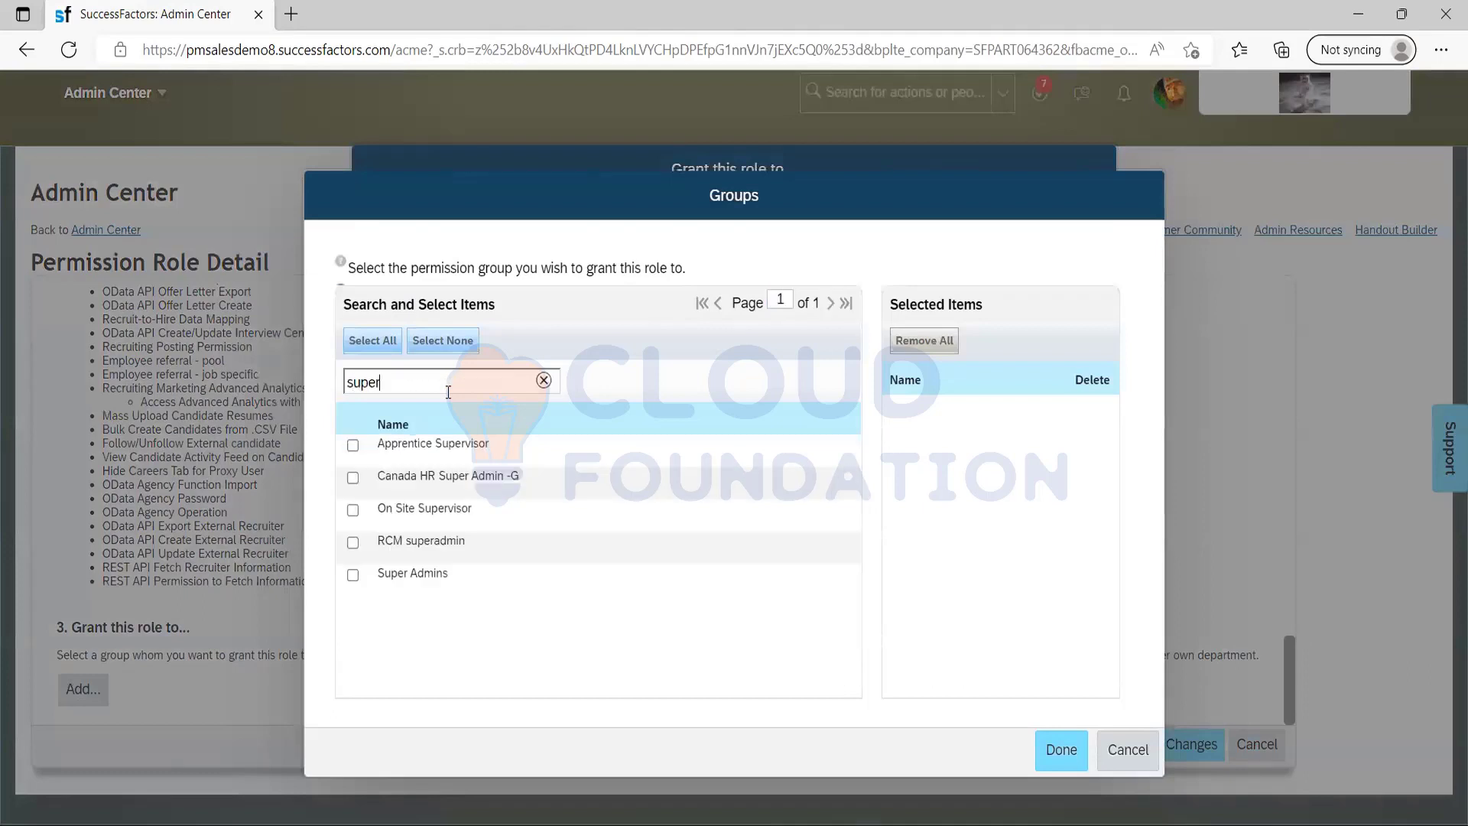
pyautogui.click(352, 543)
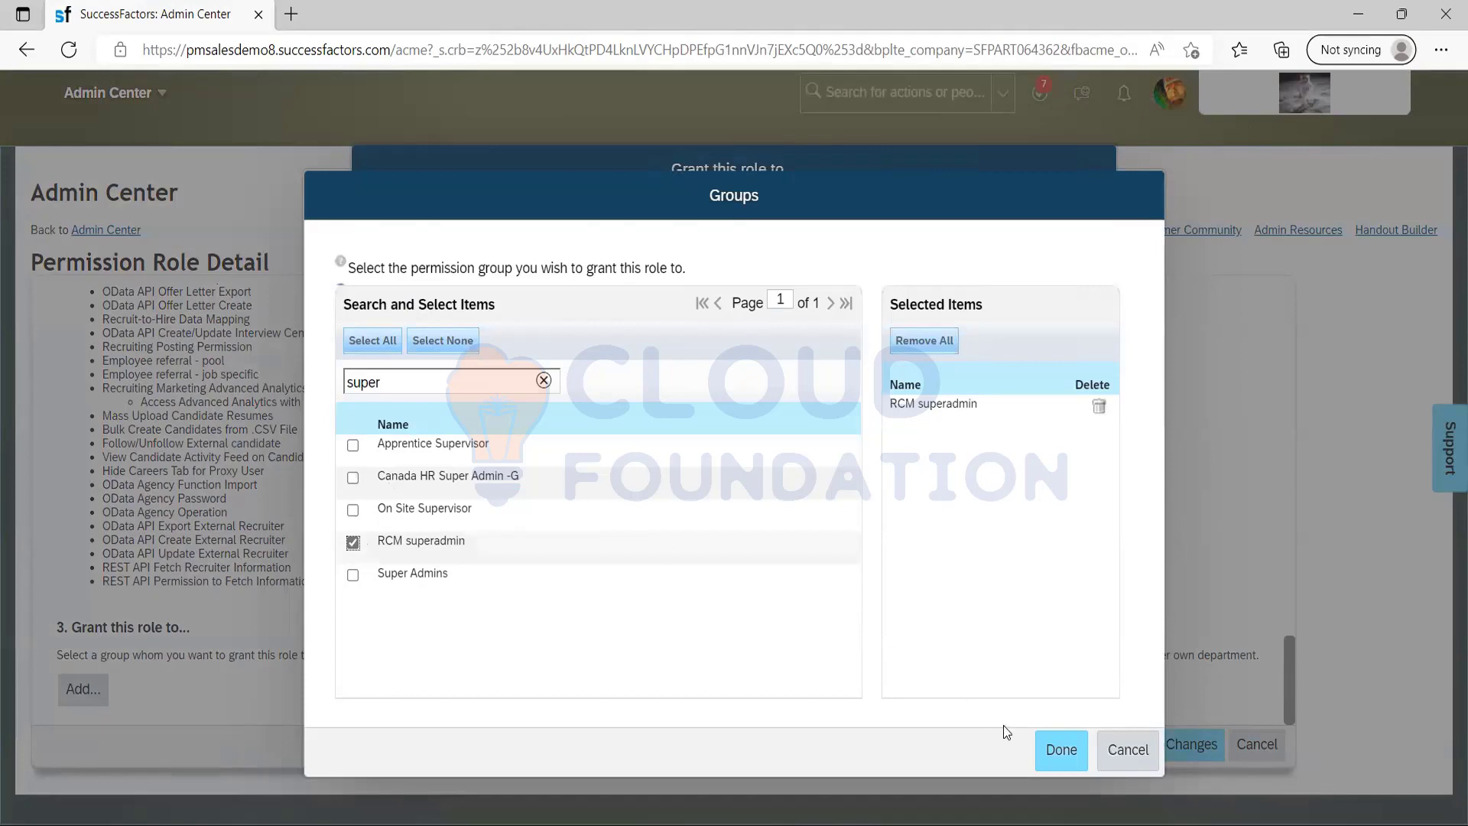
pyautogui.click(1055, 753)
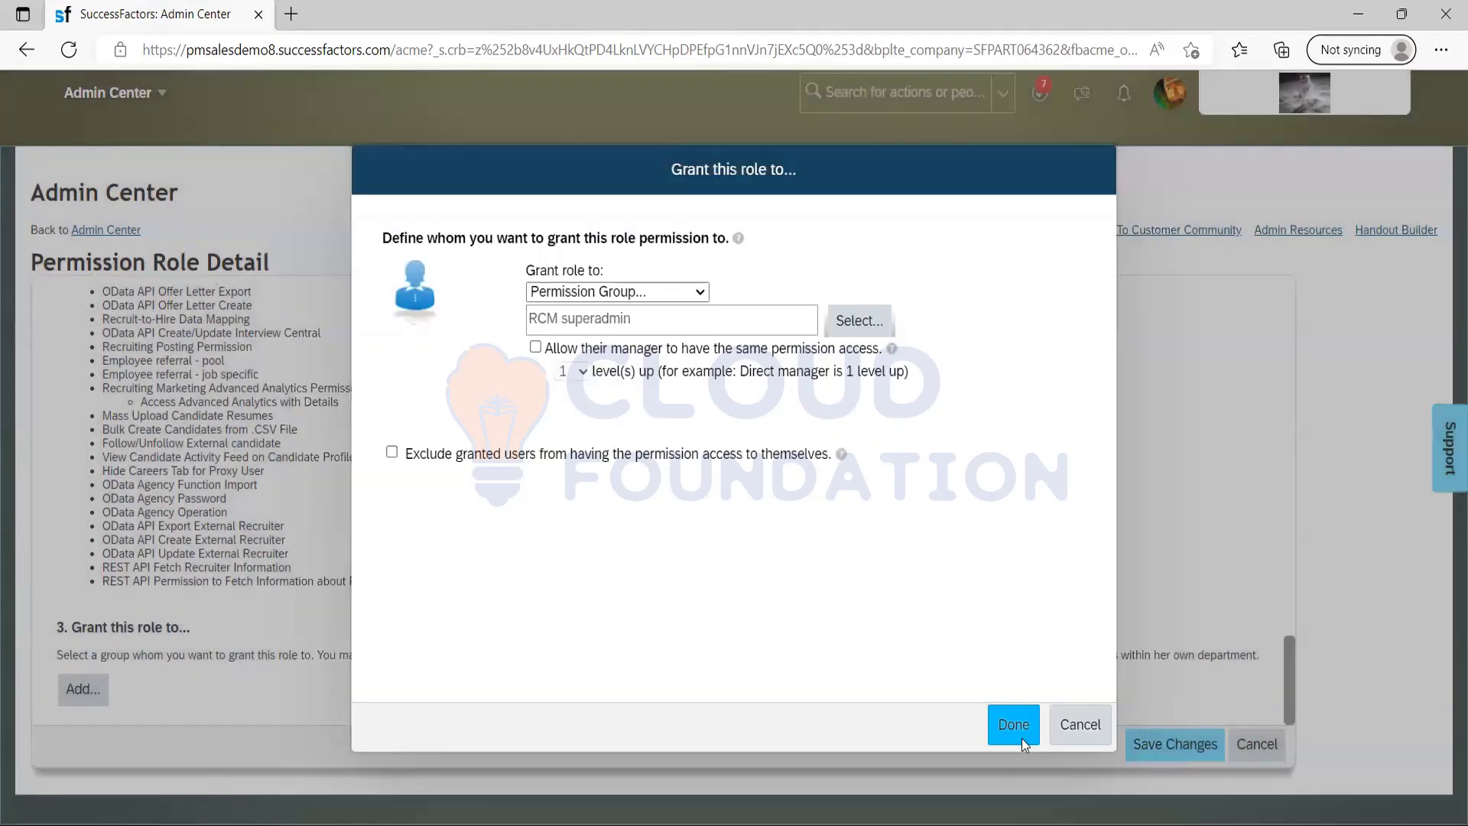
pyautogui.click(1022, 736)
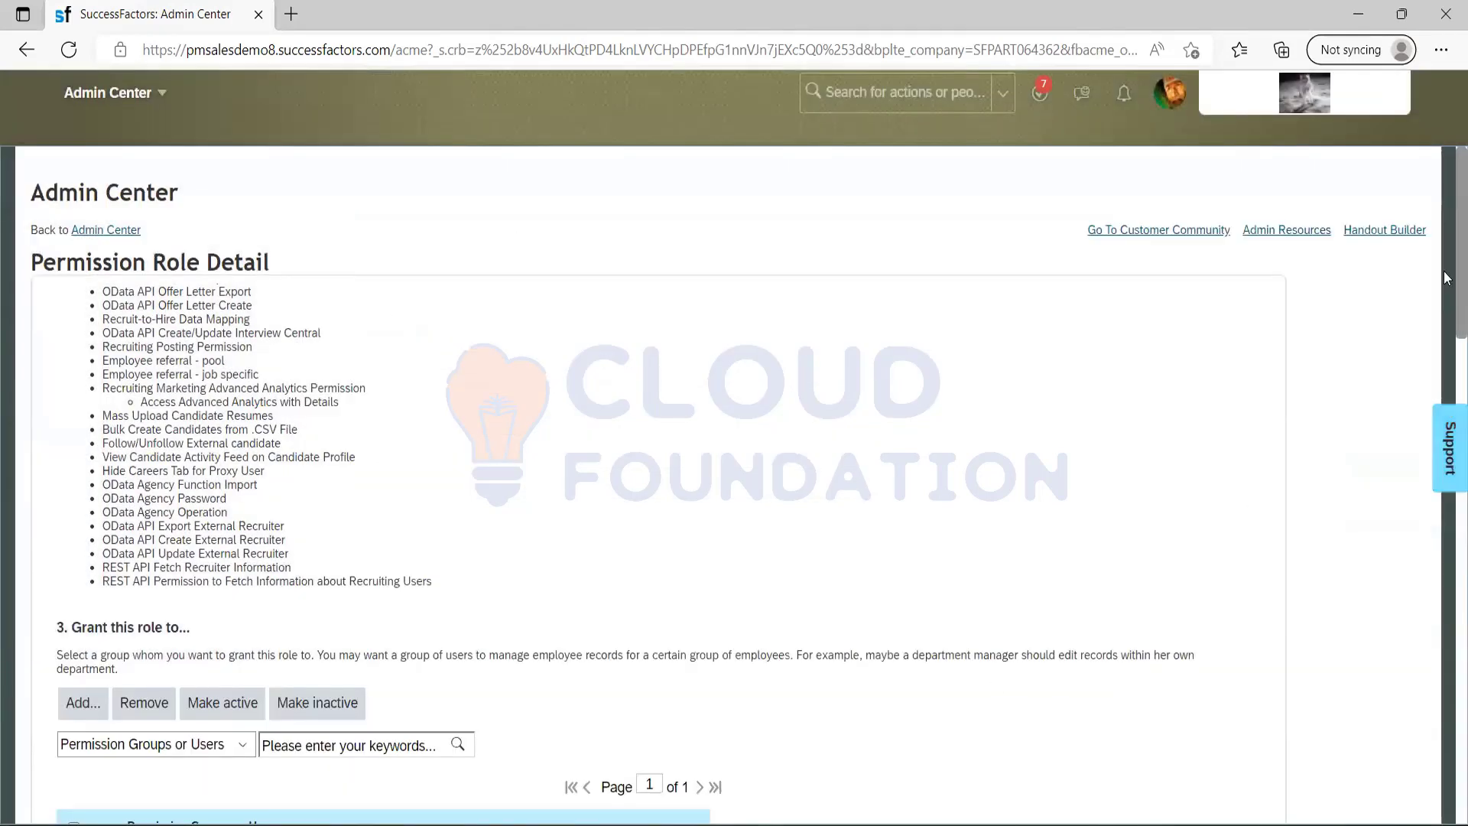
# Save the changes to the RCM superadmin role and switch to the Notepad setup notes.
pyautogui.moveTo(1434, 417); pyautogui.dragTo(1428, 577)
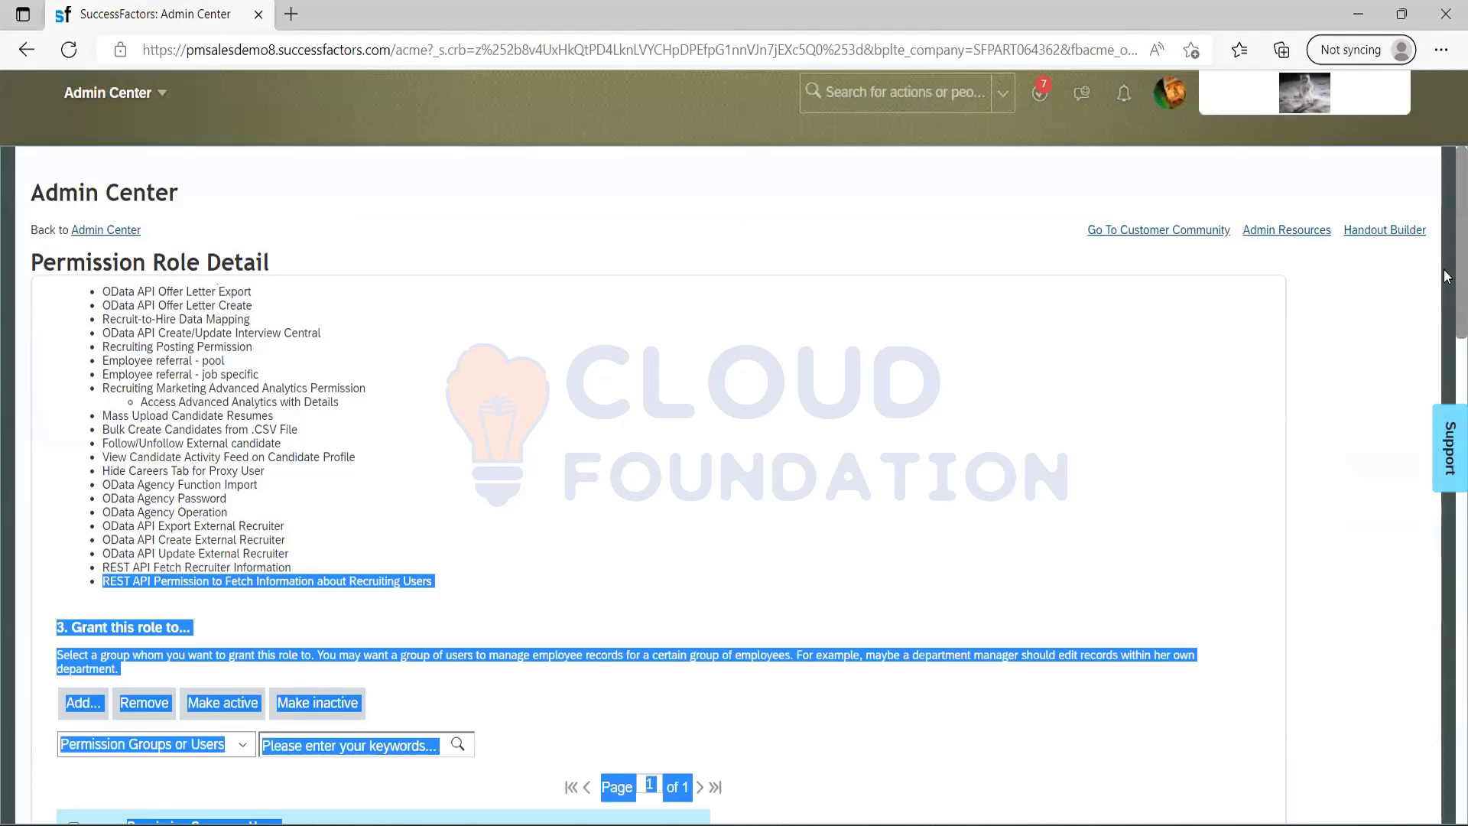
pyautogui.moveTo(1444, 275); pyautogui.dragTo(1444, 794)
pyautogui.click(1151, 773)
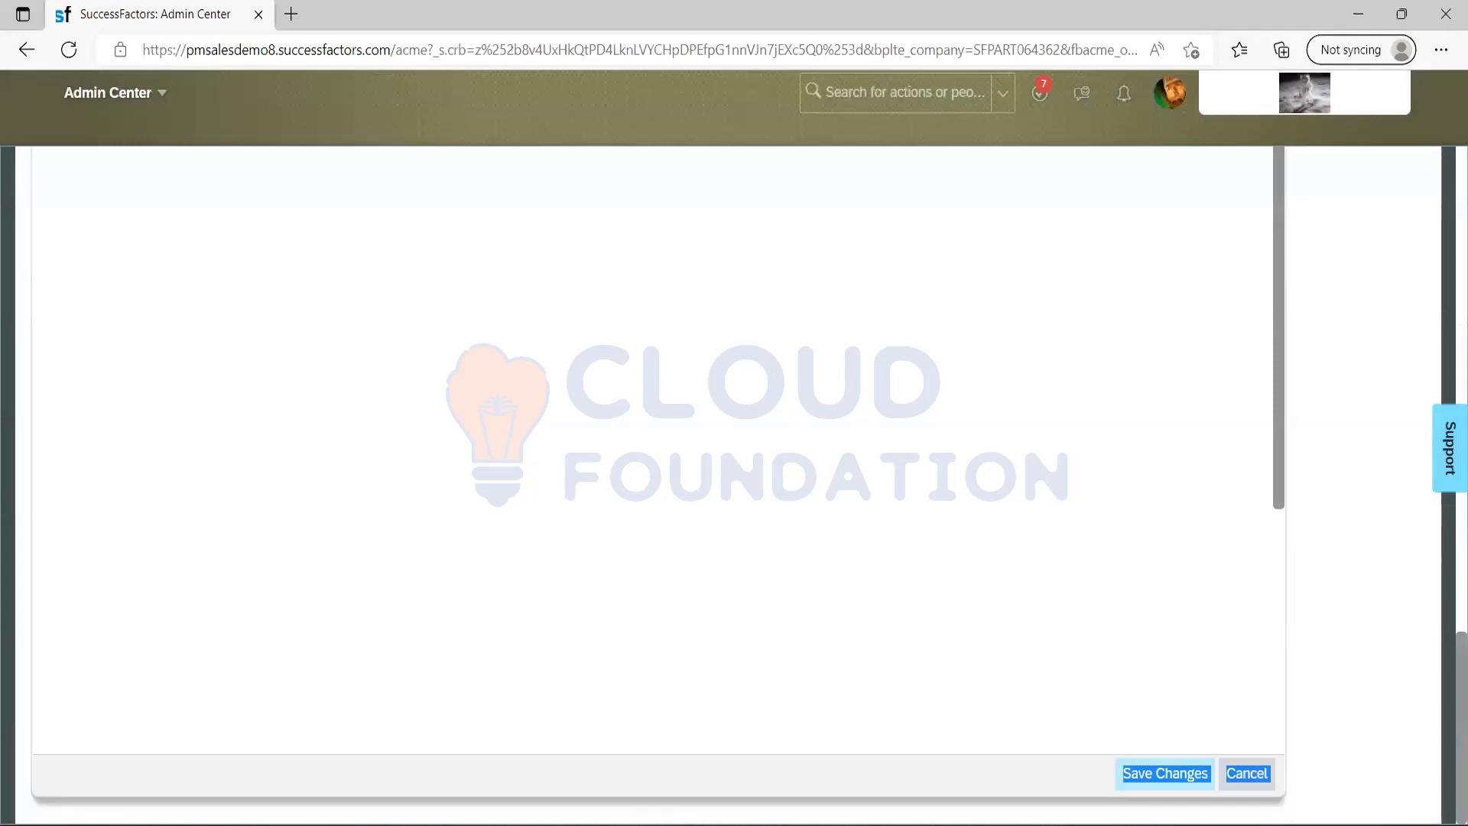
pyautogui.hotkey('alt', 'Tab')
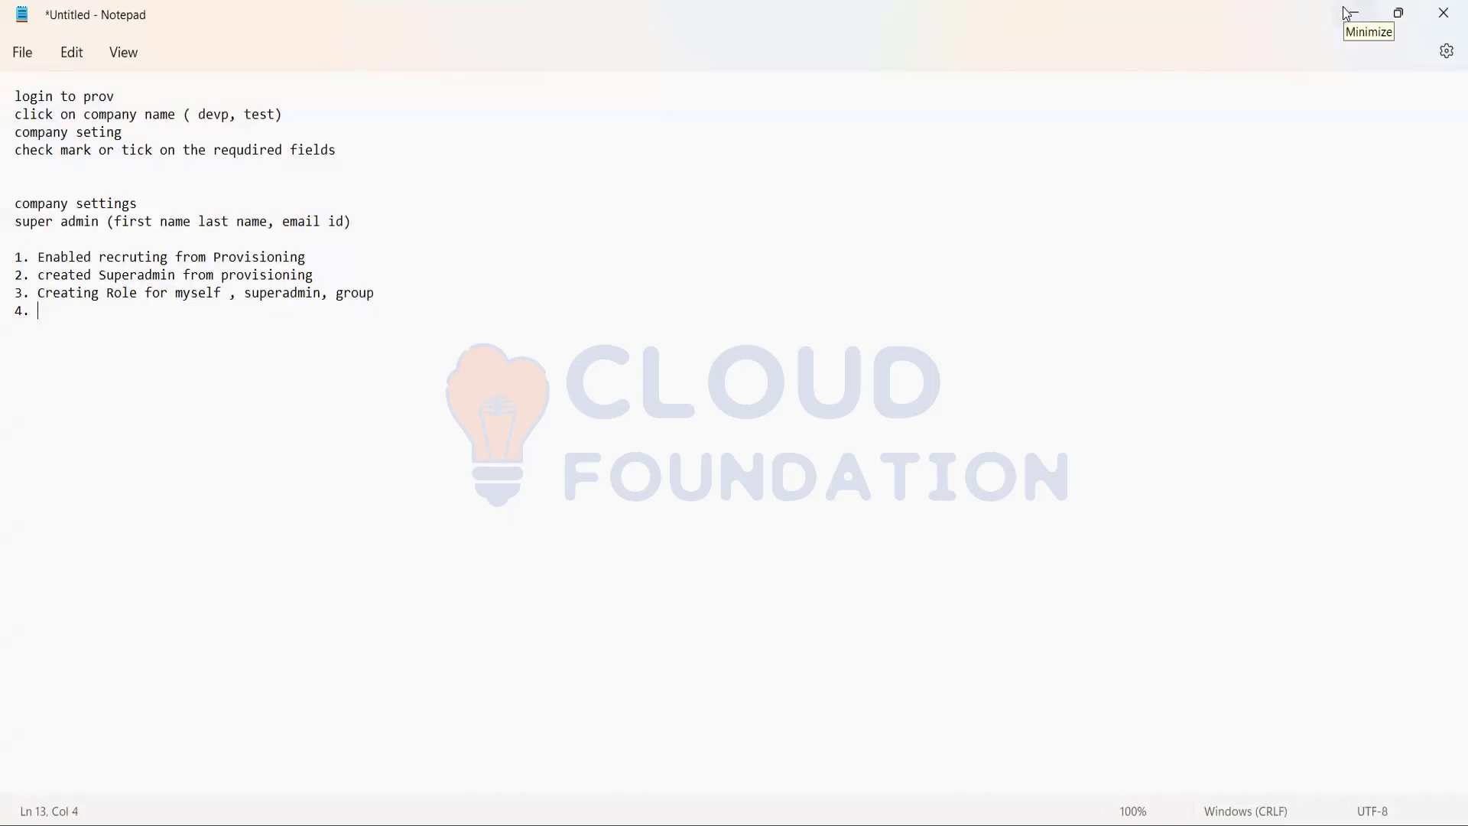
# Start item 4 of the setup notes with "RBP for Hiring manager and recruiter (".
pyautogui.write('RBP for ')
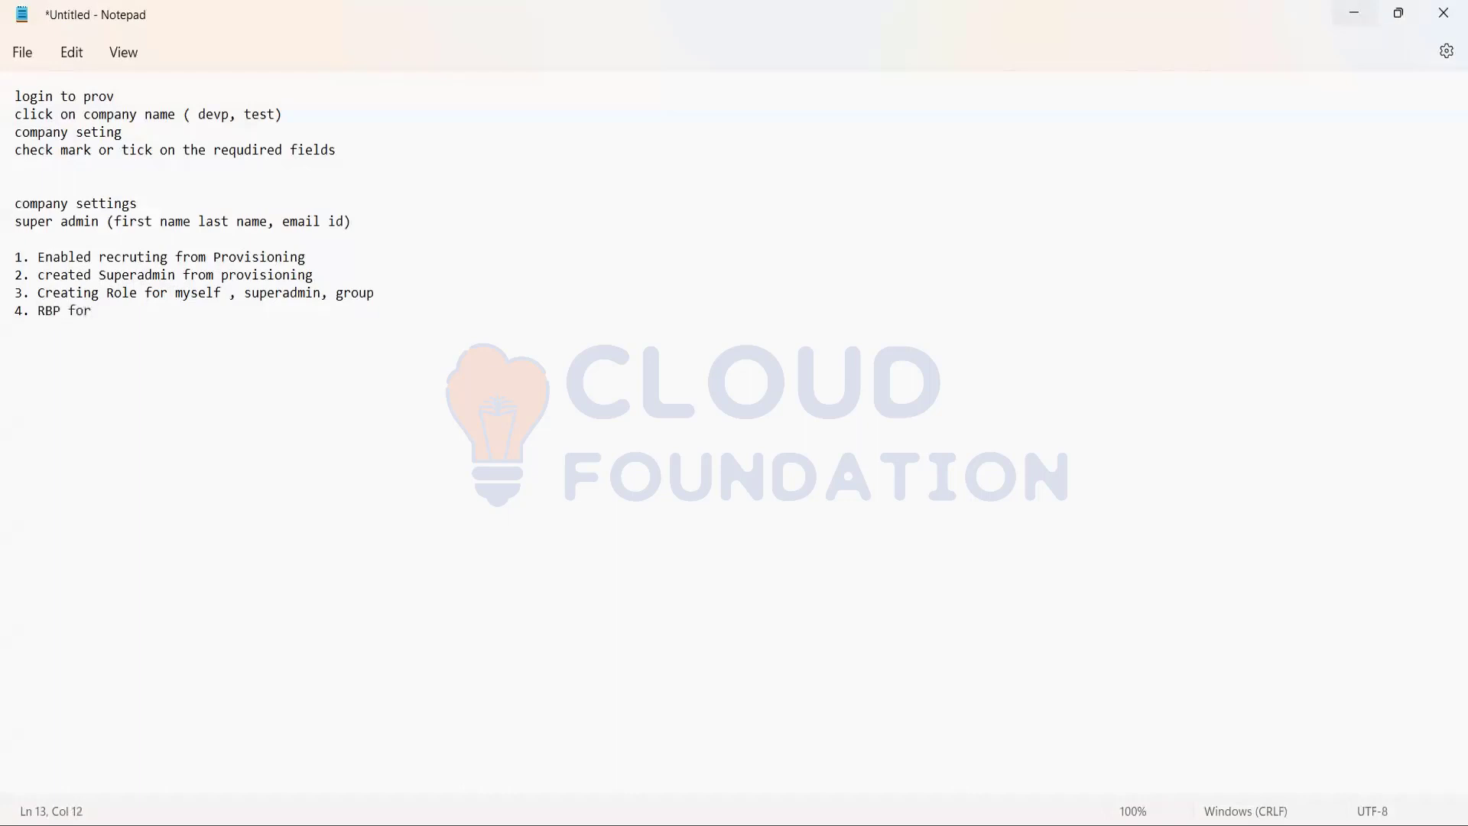
pyautogui.write('Hiring manager and re')
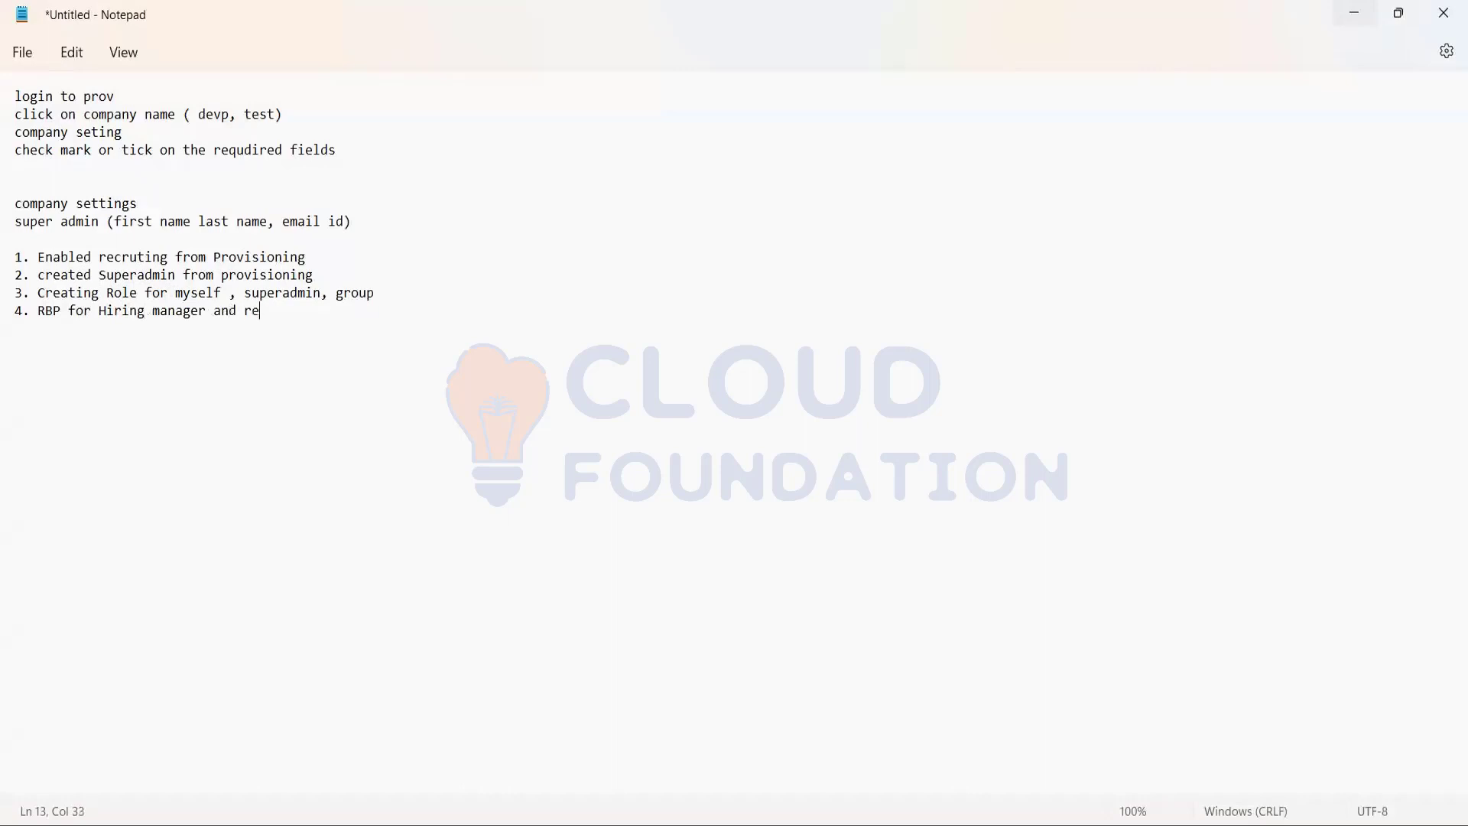
pyautogui.write('cruiter (')
# Insert "(line Manager) Supervisor, HR MAanger" after "Hiring manager" in item 4 of the notes.
pyautogui.click(214, 313)
pyautogui.write('(line ')
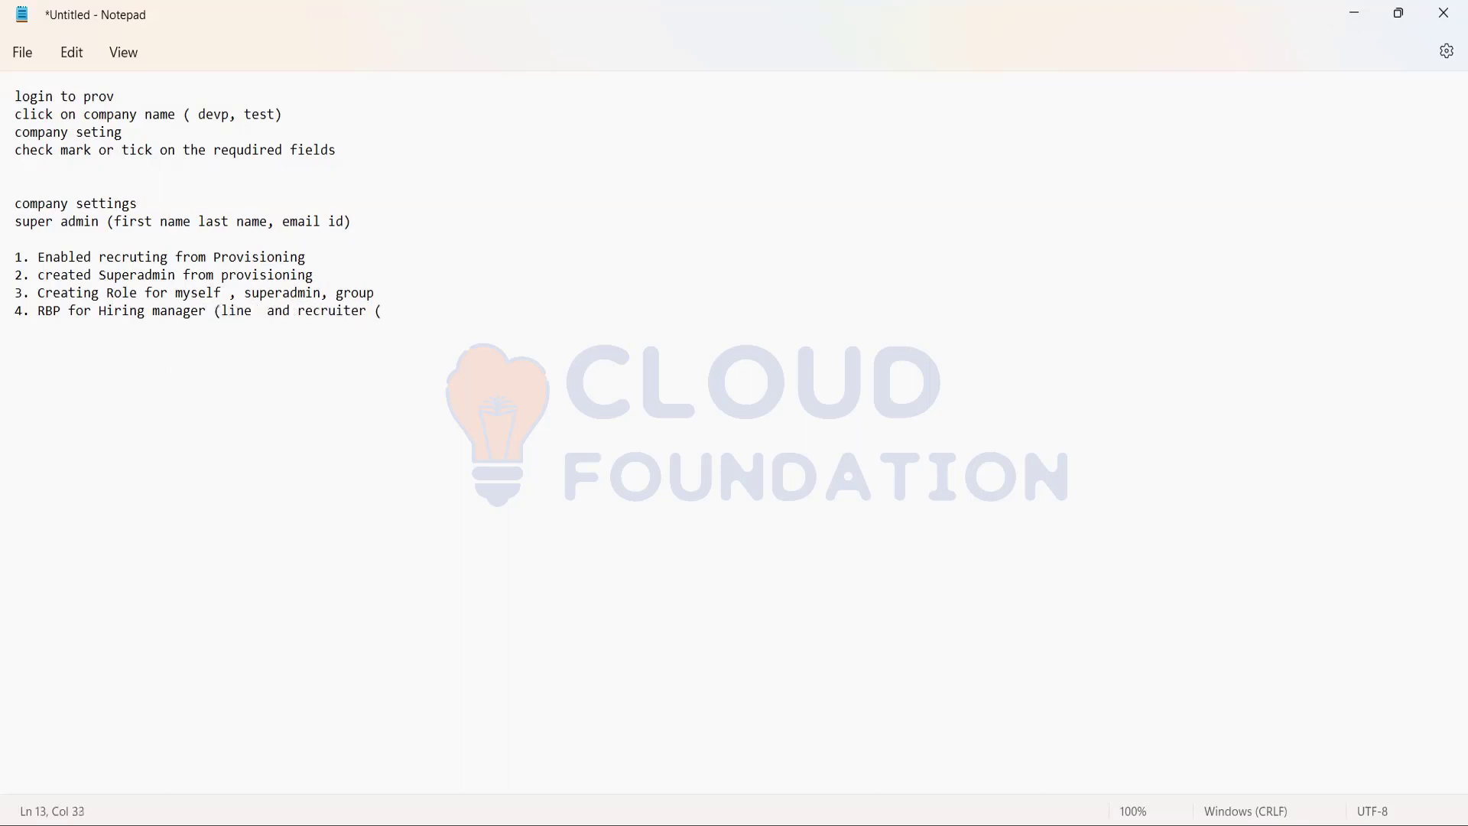
pyautogui.write('Manager)')
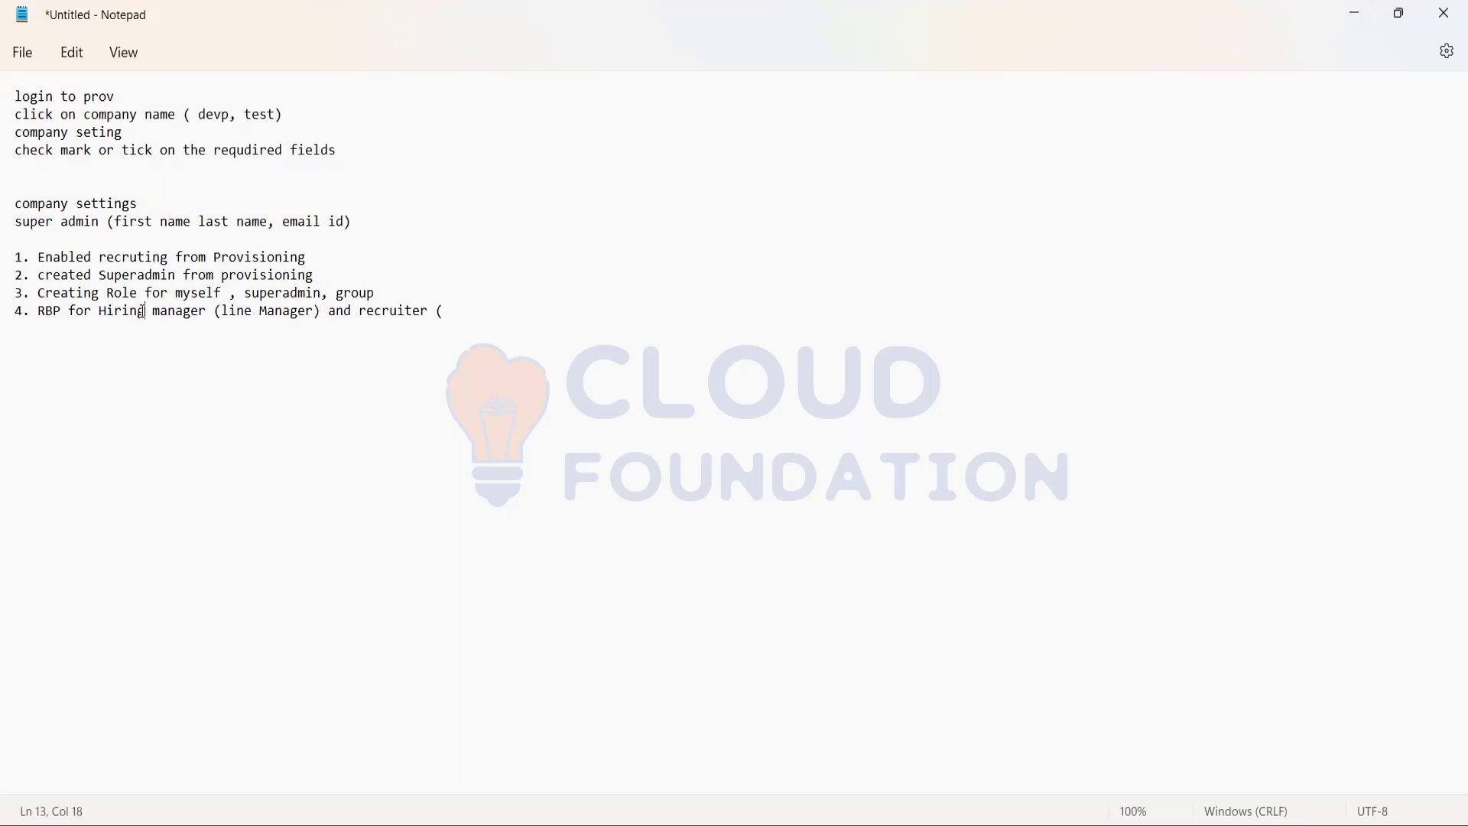
pyautogui.click(332, 311)
pyautogui.write('Supervisor')
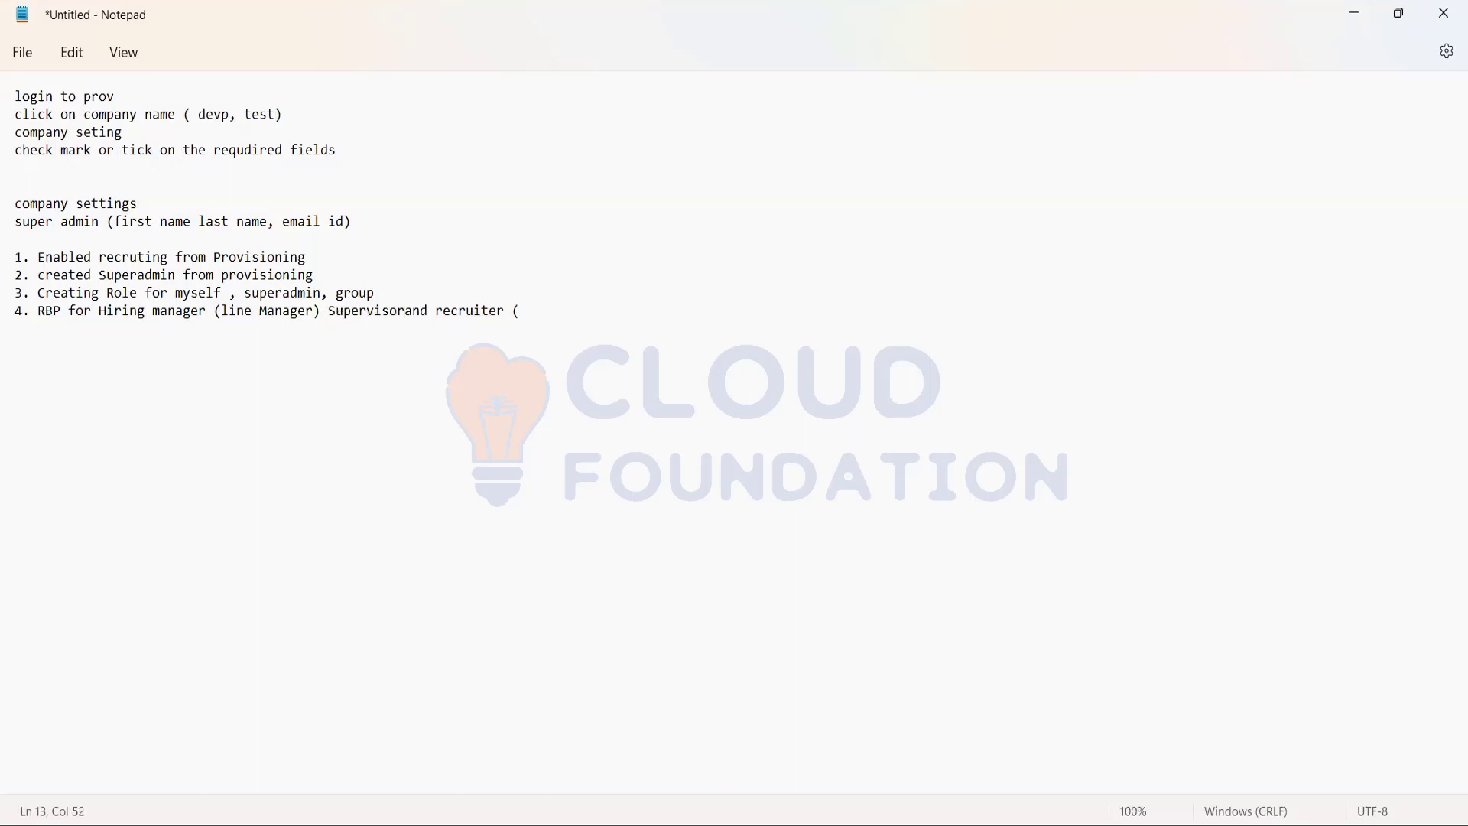
pyautogui.write(', HR MAanger')
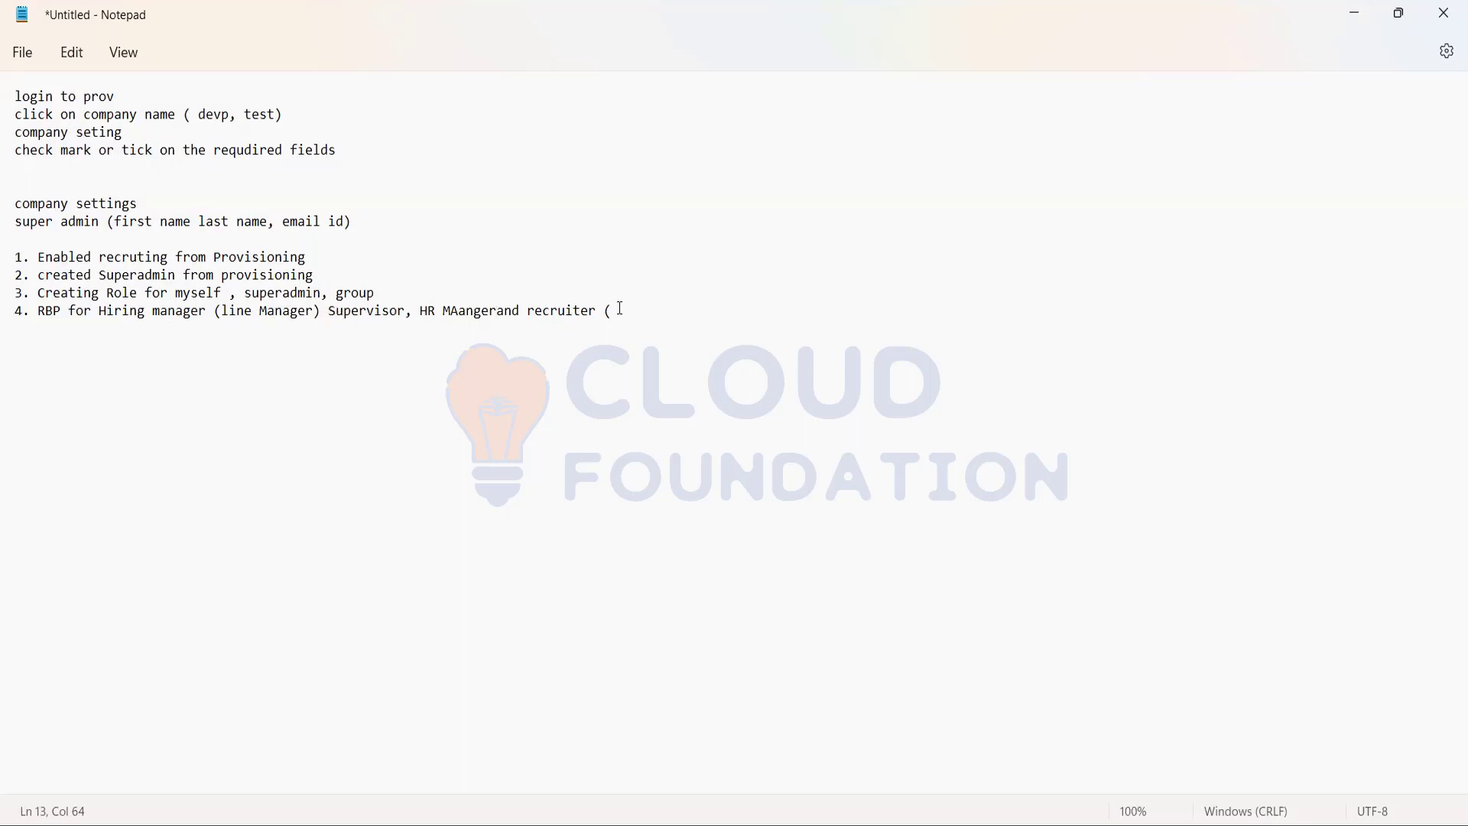
# Replace everything after "RBP for" in item 4 with "Hiring Manager and Recruiter".
pyautogui.moveTo(616, 307); pyautogui.dragTo(108, 325)
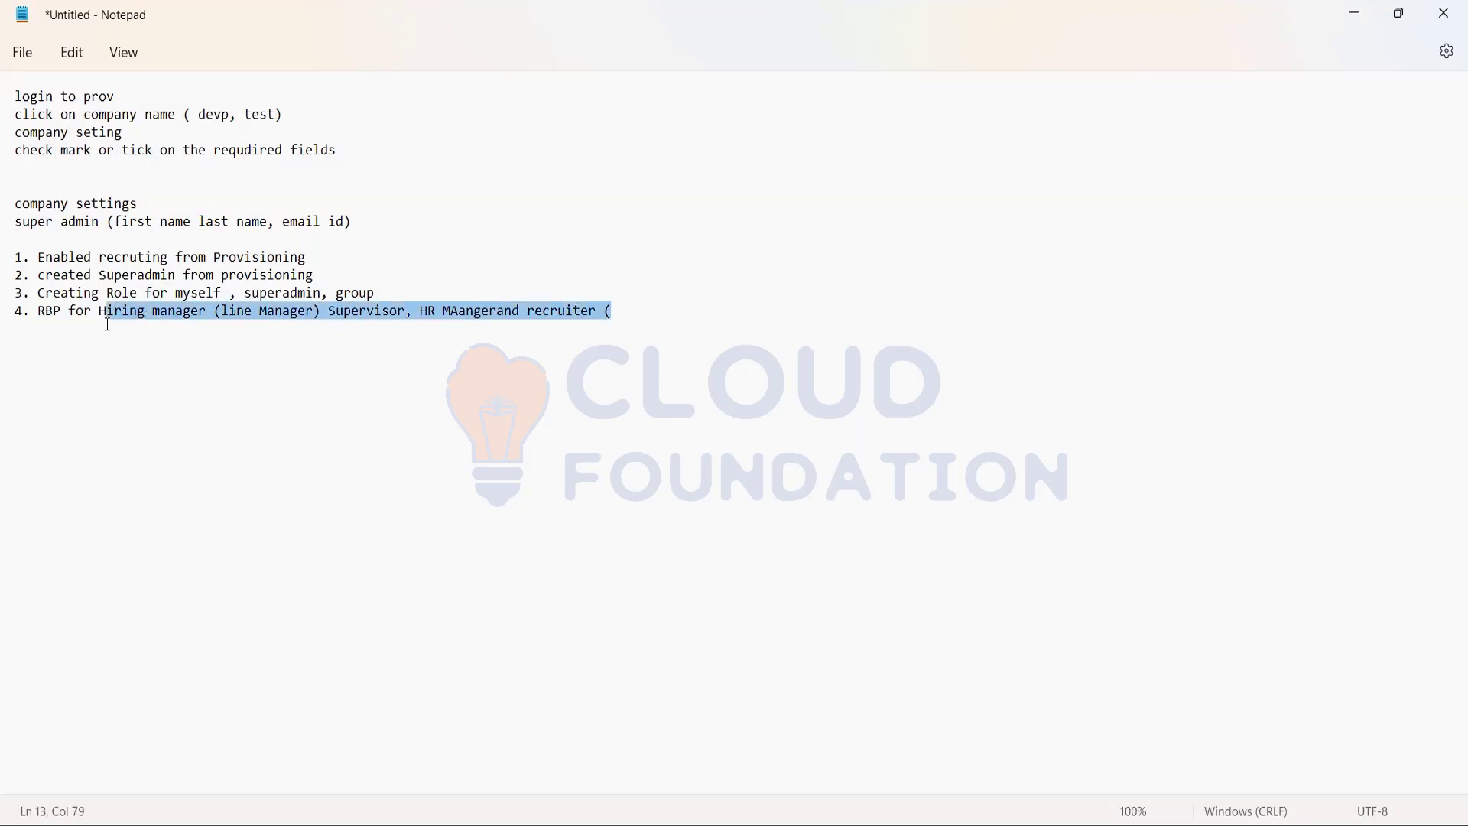
pyautogui.press('BackSpace')
pyautogui.write('iring M')
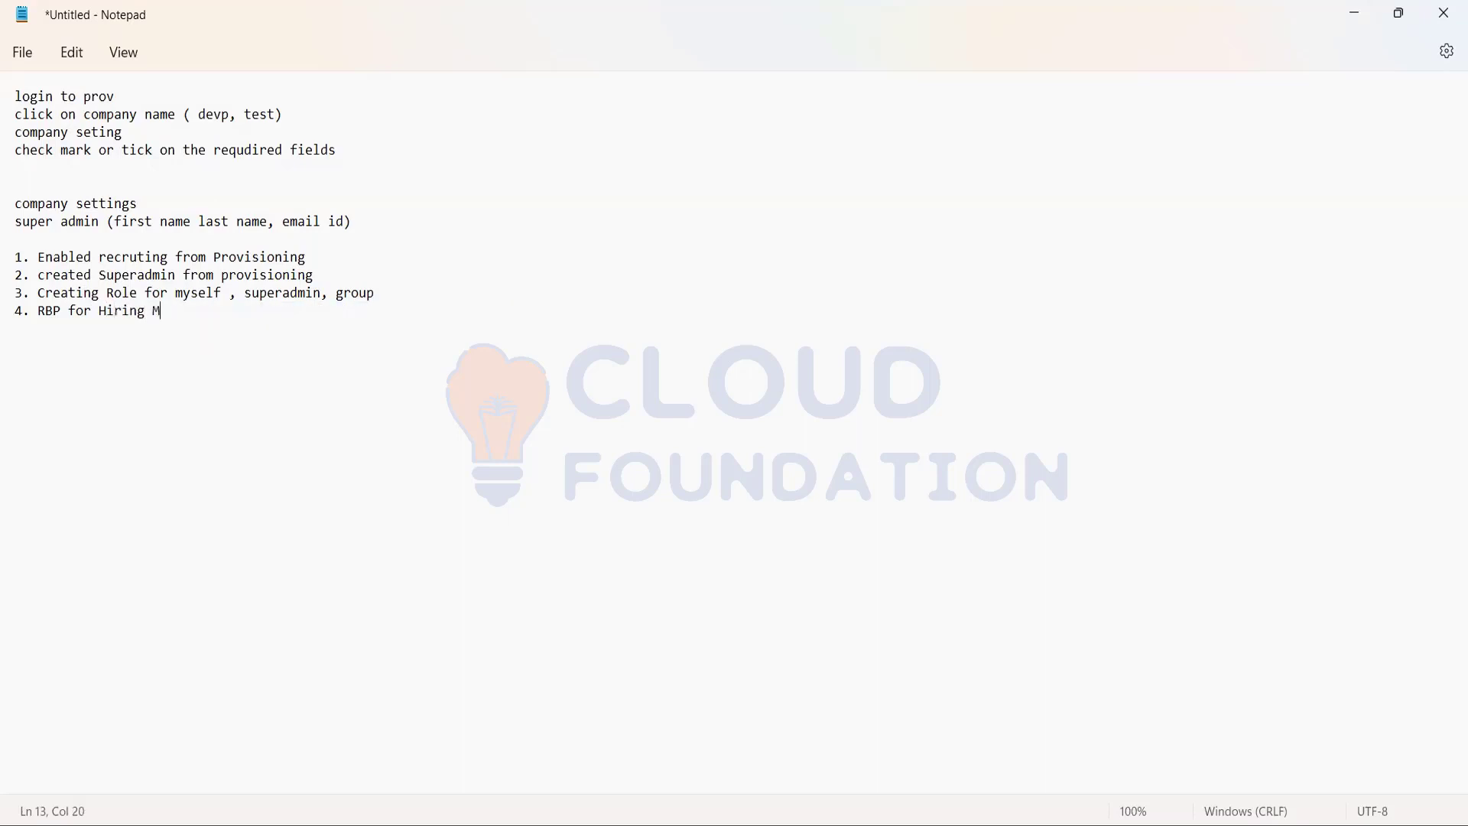
pyautogui.write('anager and Recruiter, HR ')
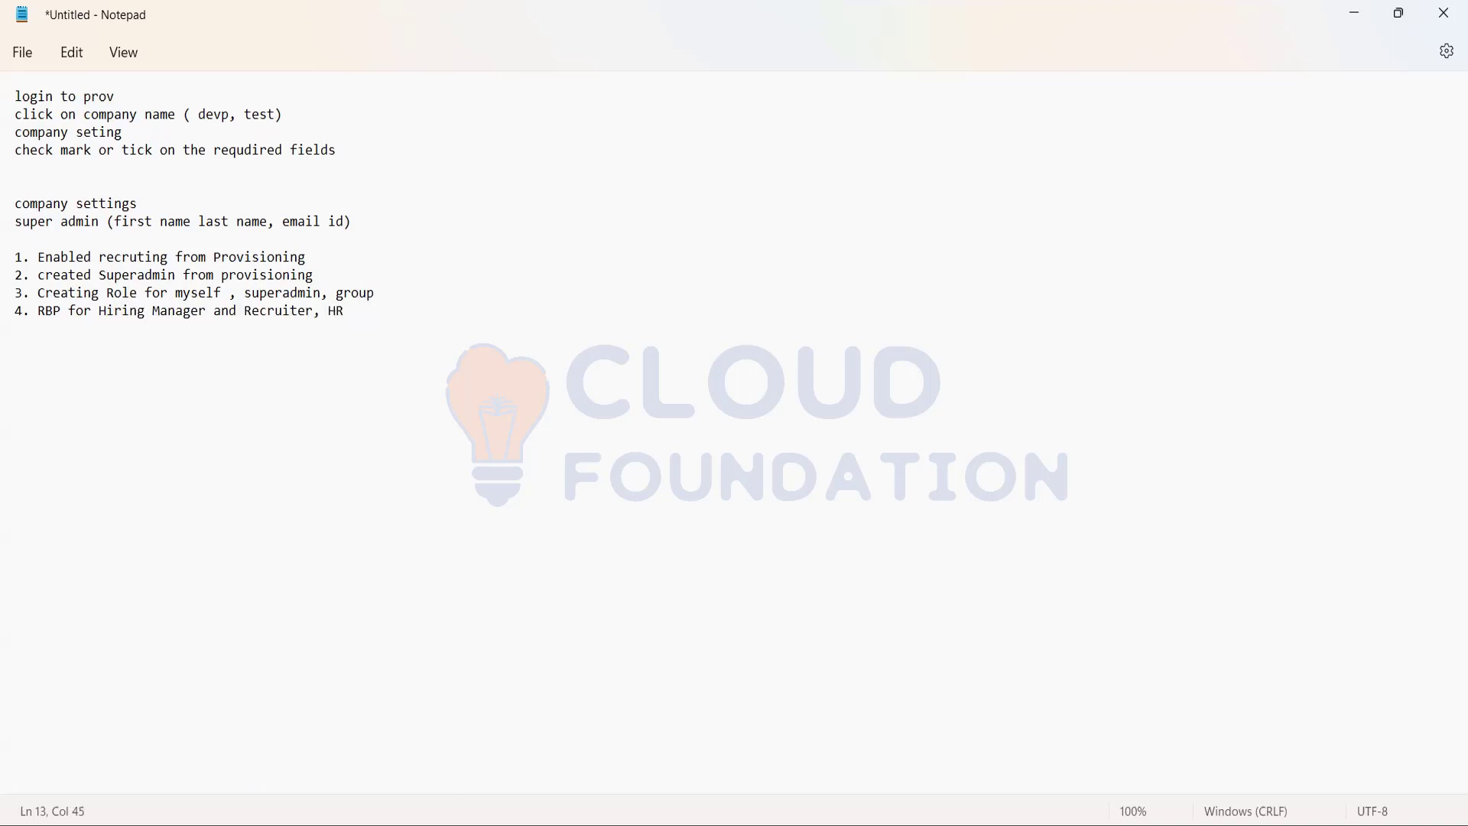
pyautogui.write('Coordinator, Sourcer')
# Extend item 4 with ", HR Coordinator, Sourcer" and place the cursor on the line below.
pyautogui.moveTo(46, 315); pyautogui.dragTo(517, 329)
pyautogui.click(569, 537)
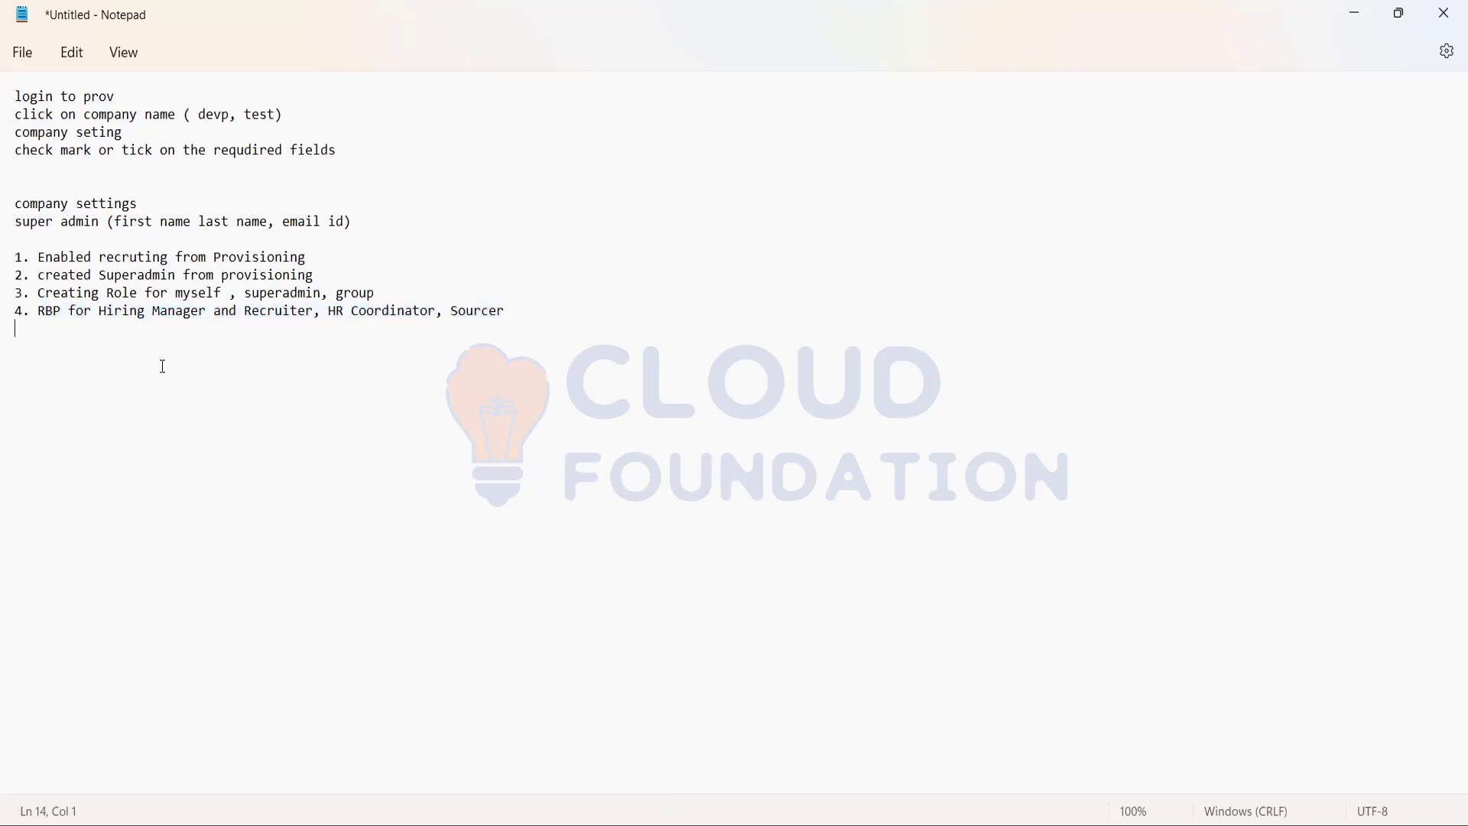
# Switch to SuccessFactors in the browser, start a new permission role and display its Manage Recruiting permissions.
pyautogui.hotkey('alt', 'Tab')
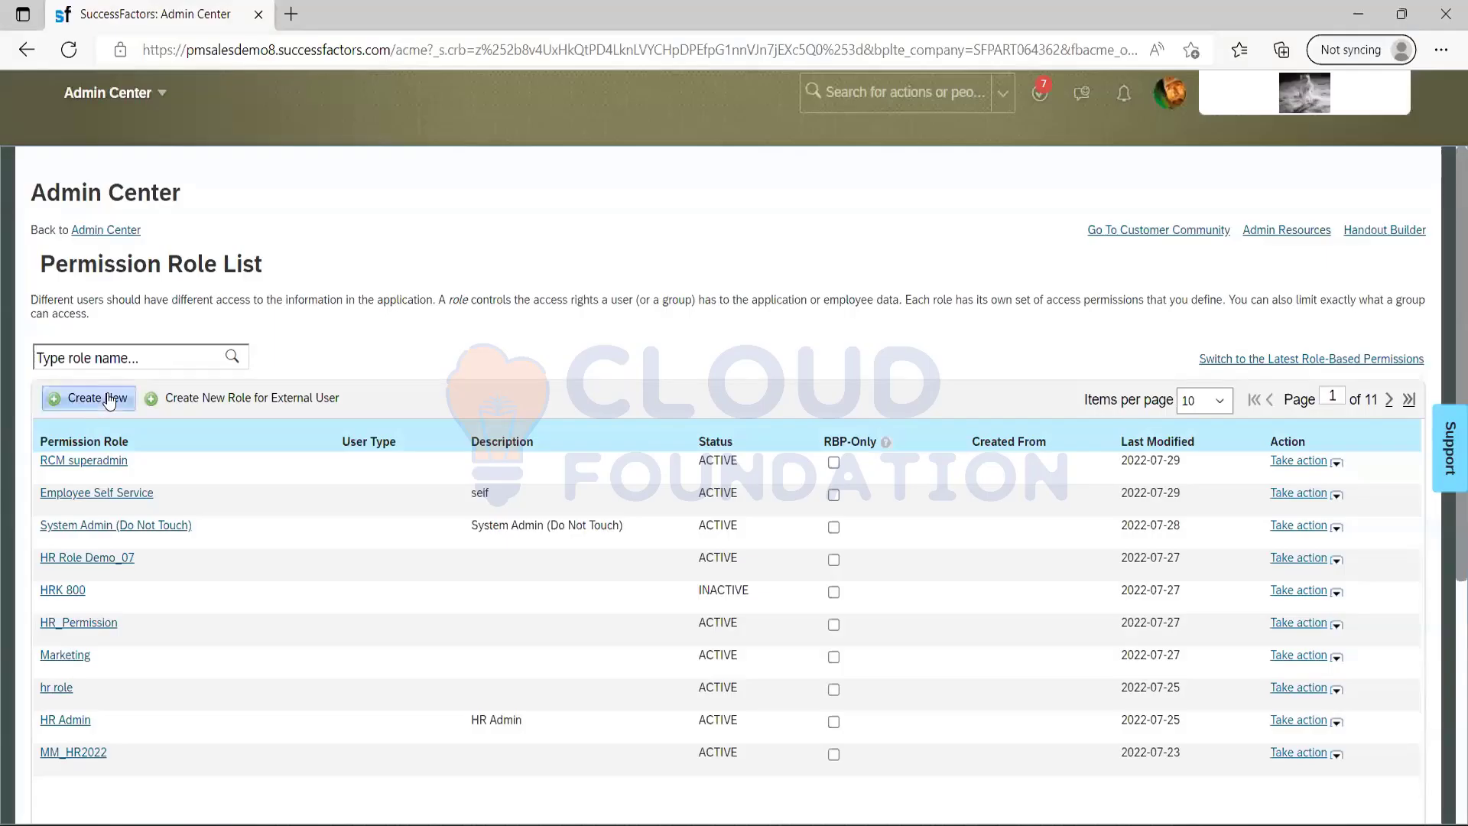
pyautogui.click(109, 399)
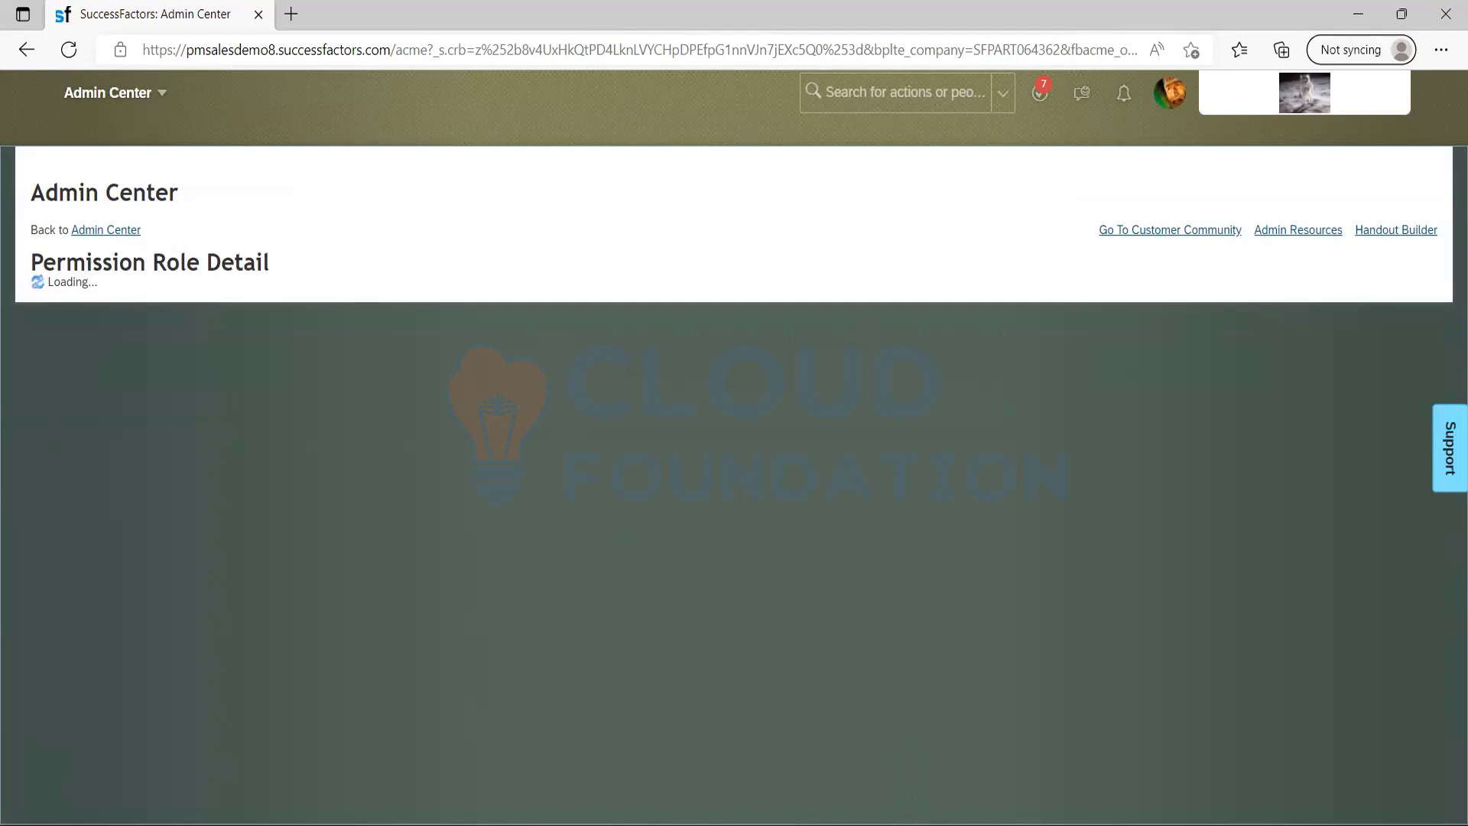
pyautogui.hotkey('alt', 'Tab')
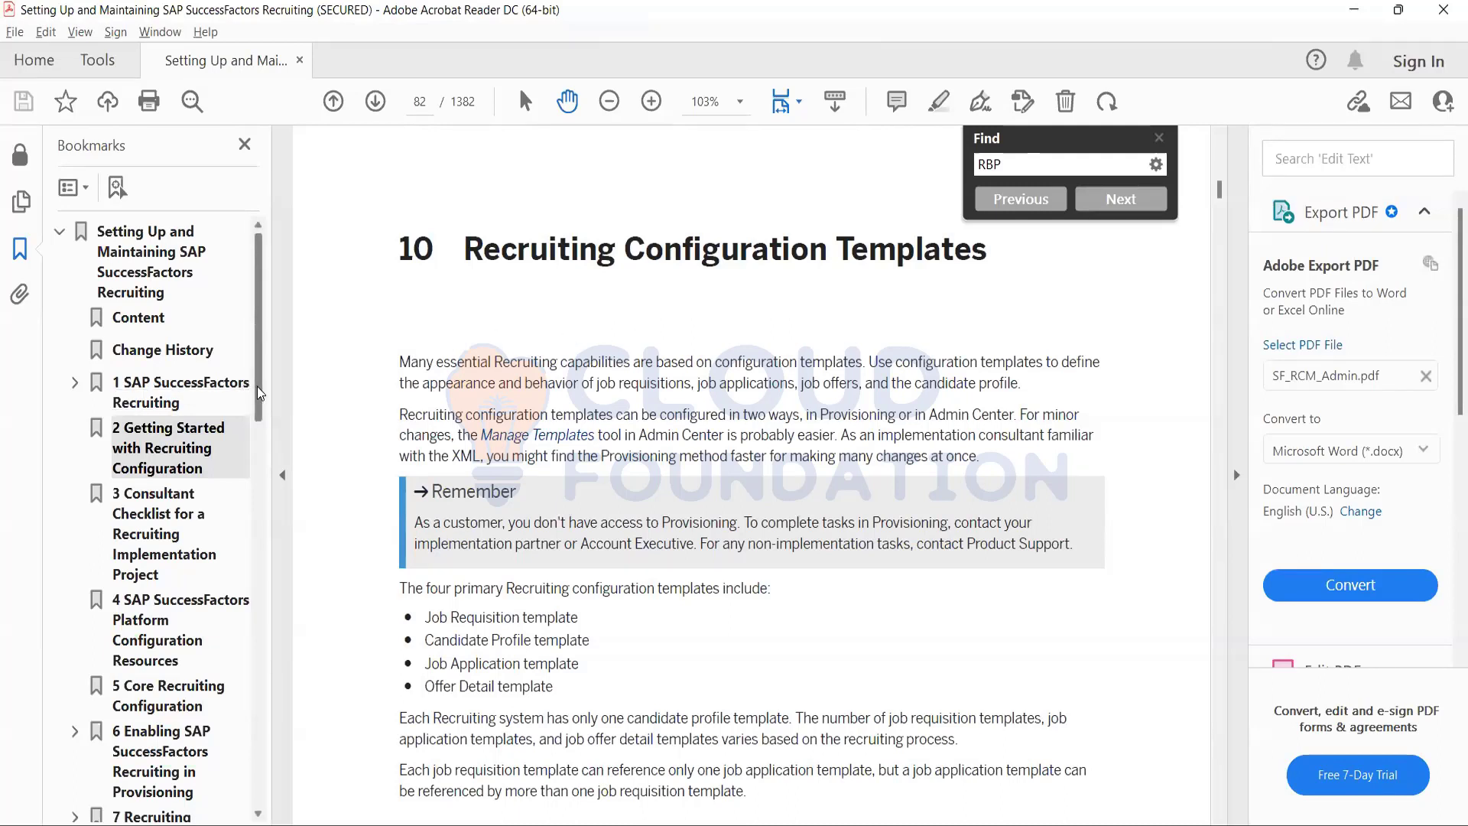
pyautogui.hotkey('alt', 'Tab')
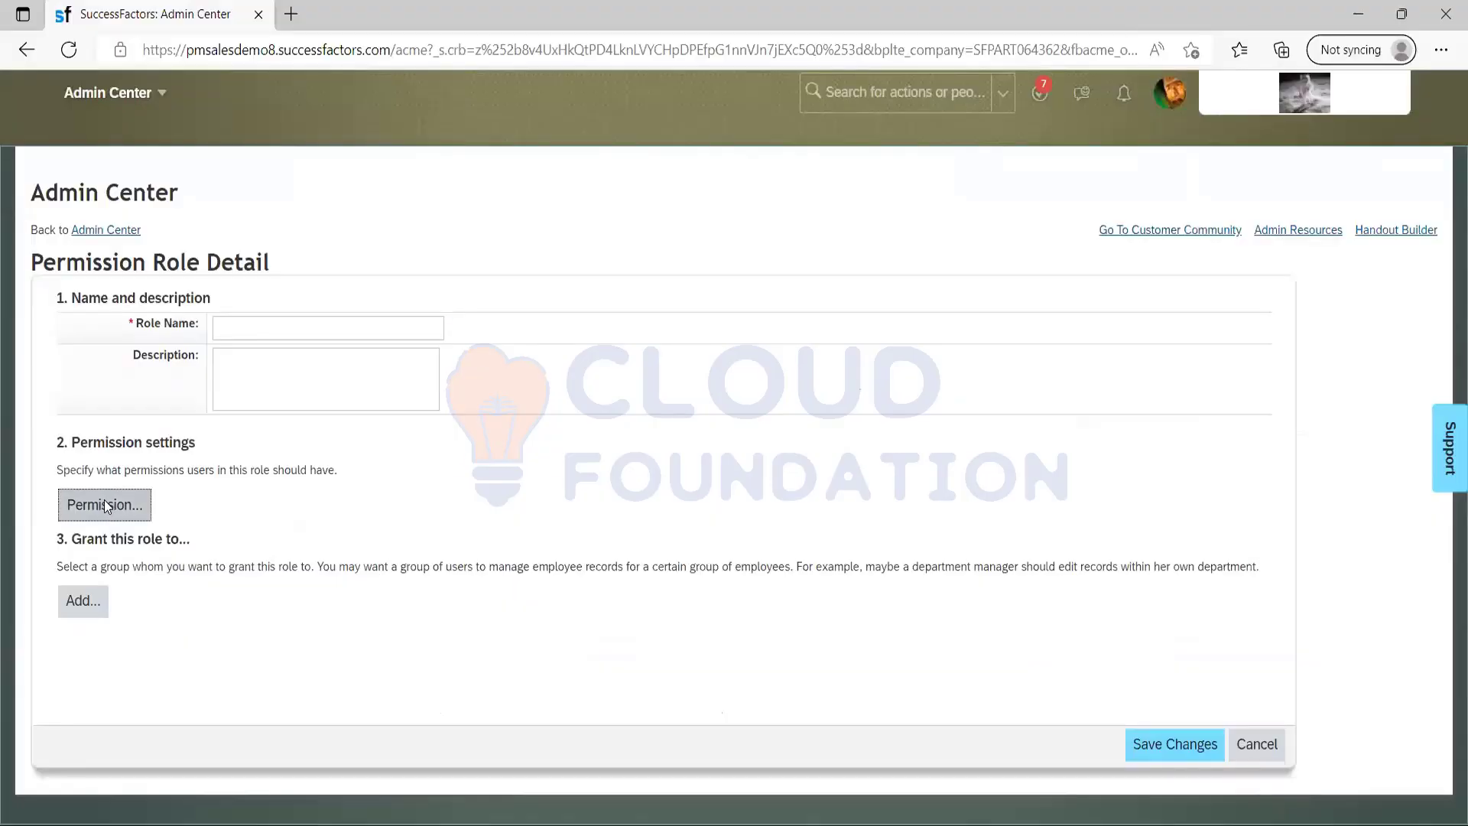
pyautogui.click(104, 506)
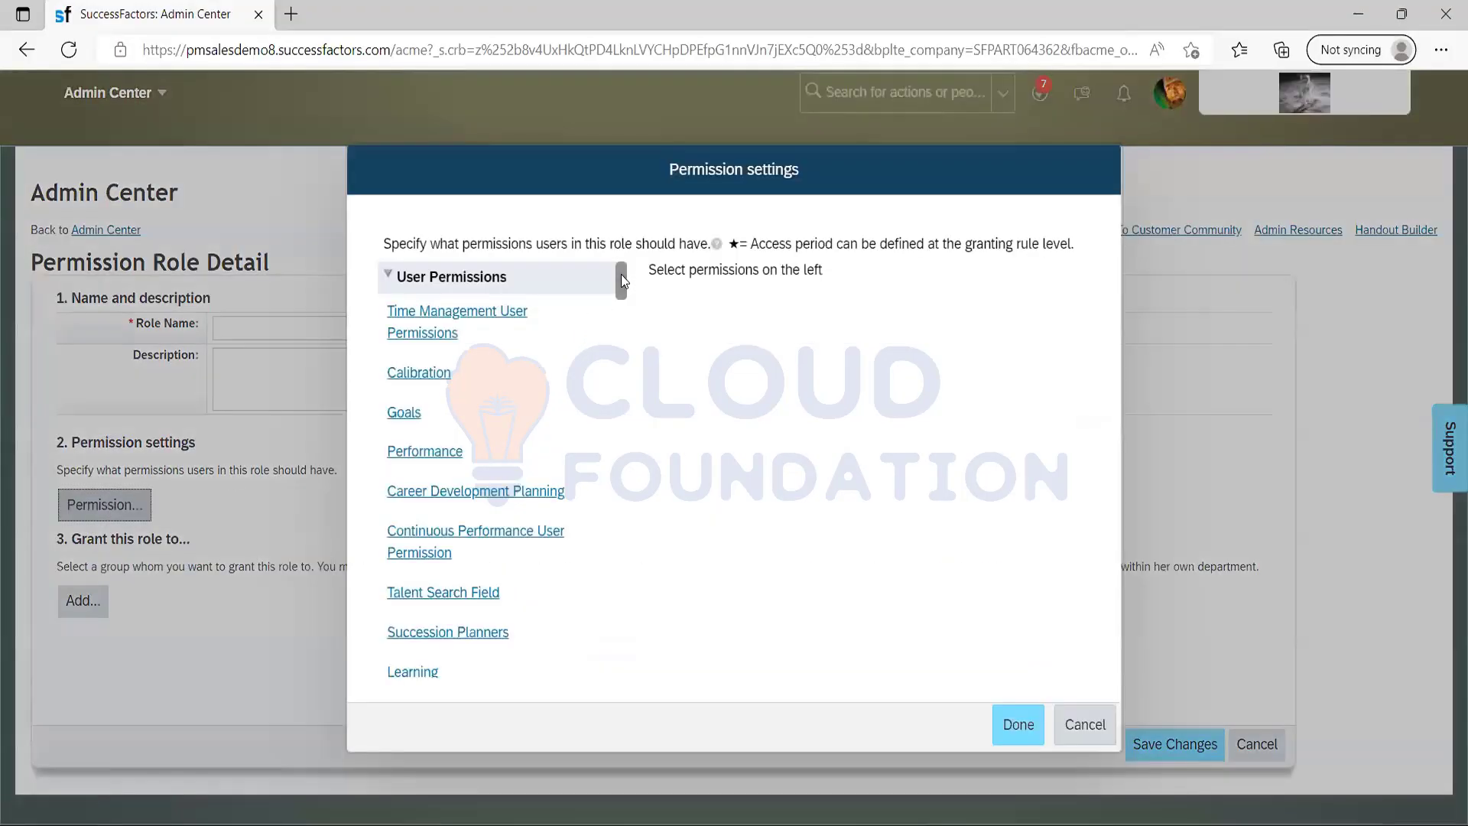
pyautogui.moveTo(621, 280); pyautogui.dragTo(609, 532)
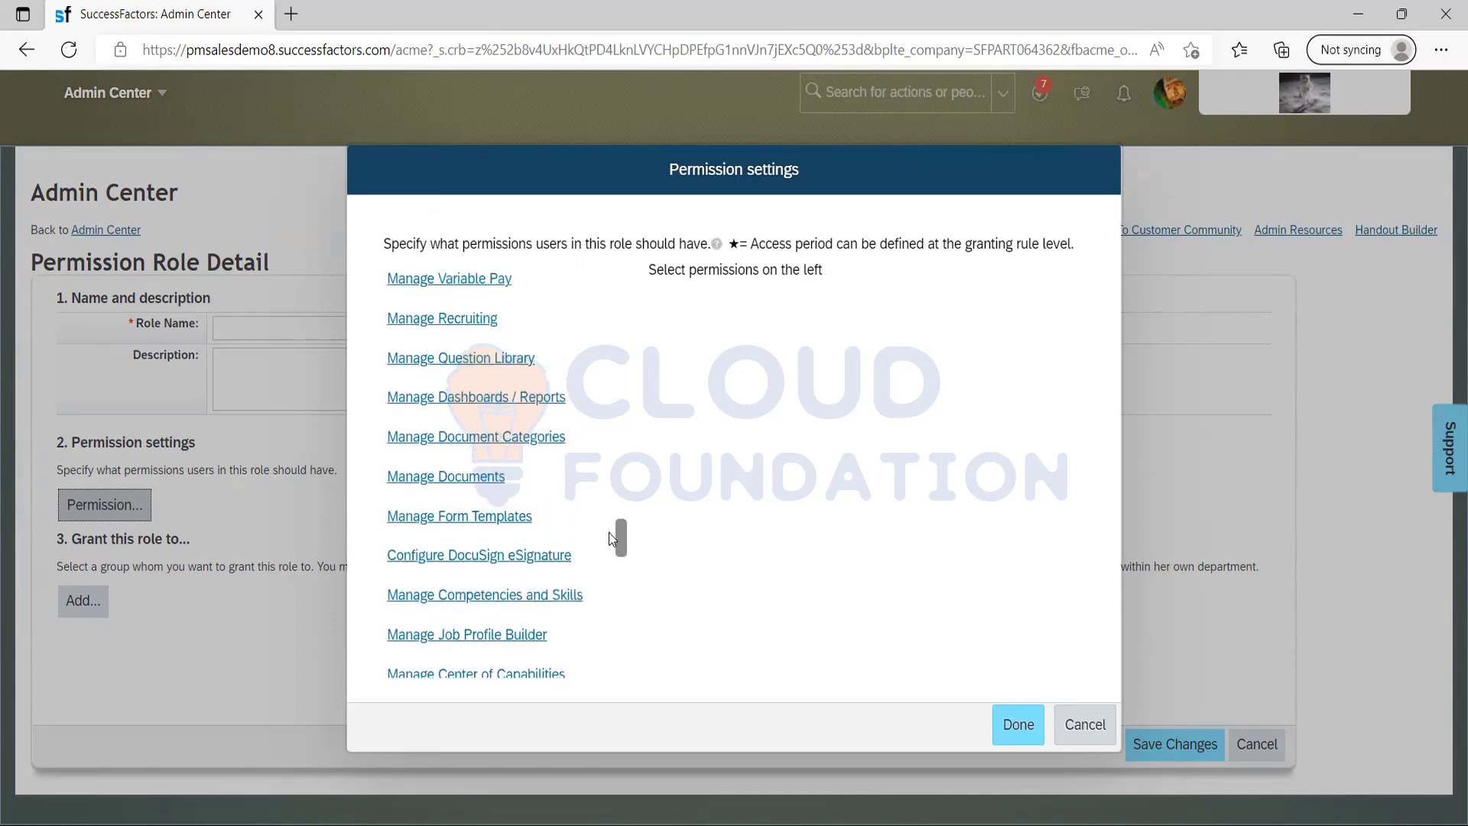
pyautogui.click(449, 319)
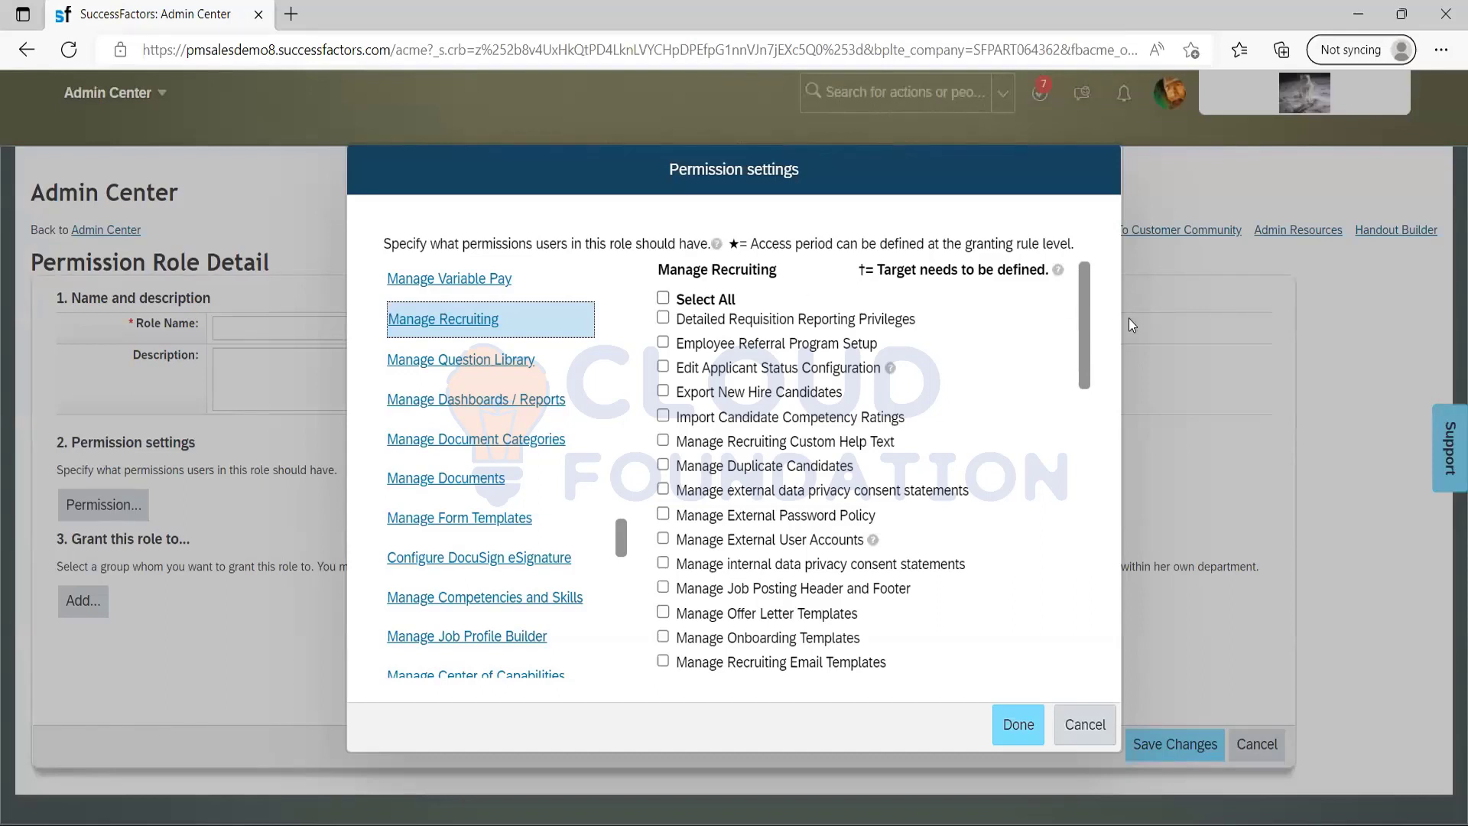
# Examine the Manage Recruiting permissions and the other permission categories, then leave the permission settings without changes.
pyautogui.moveTo(1084, 338); pyautogui.dragTo(1053, 346)
pyautogui.moveTo(621, 538); pyautogui.dragTo(618, 488)
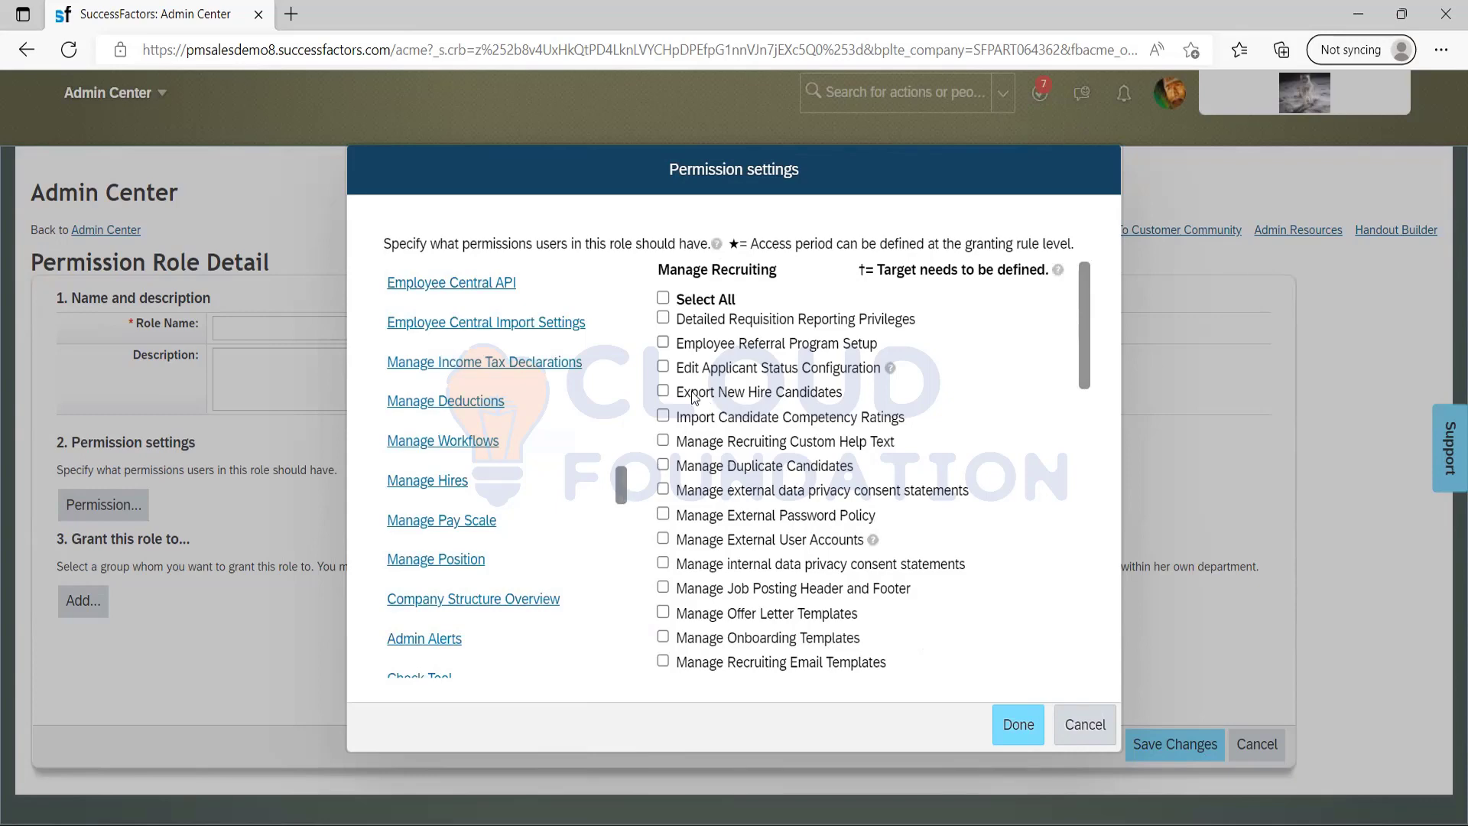
pyautogui.scroll(-8, 1083, 365)
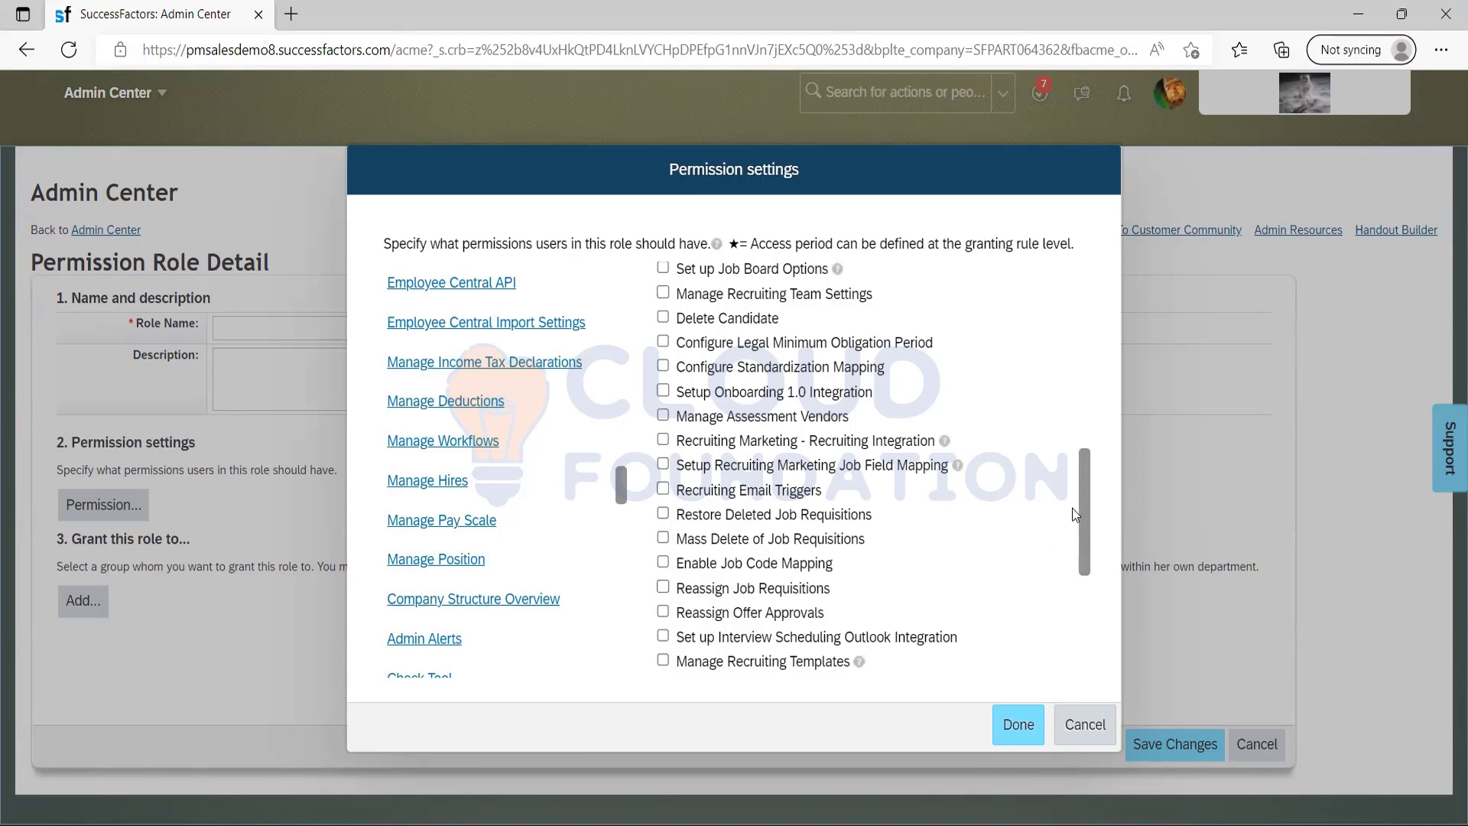
pyautogui.moveTo(1085, 522); pyautogui.dragTo(1077, 337)
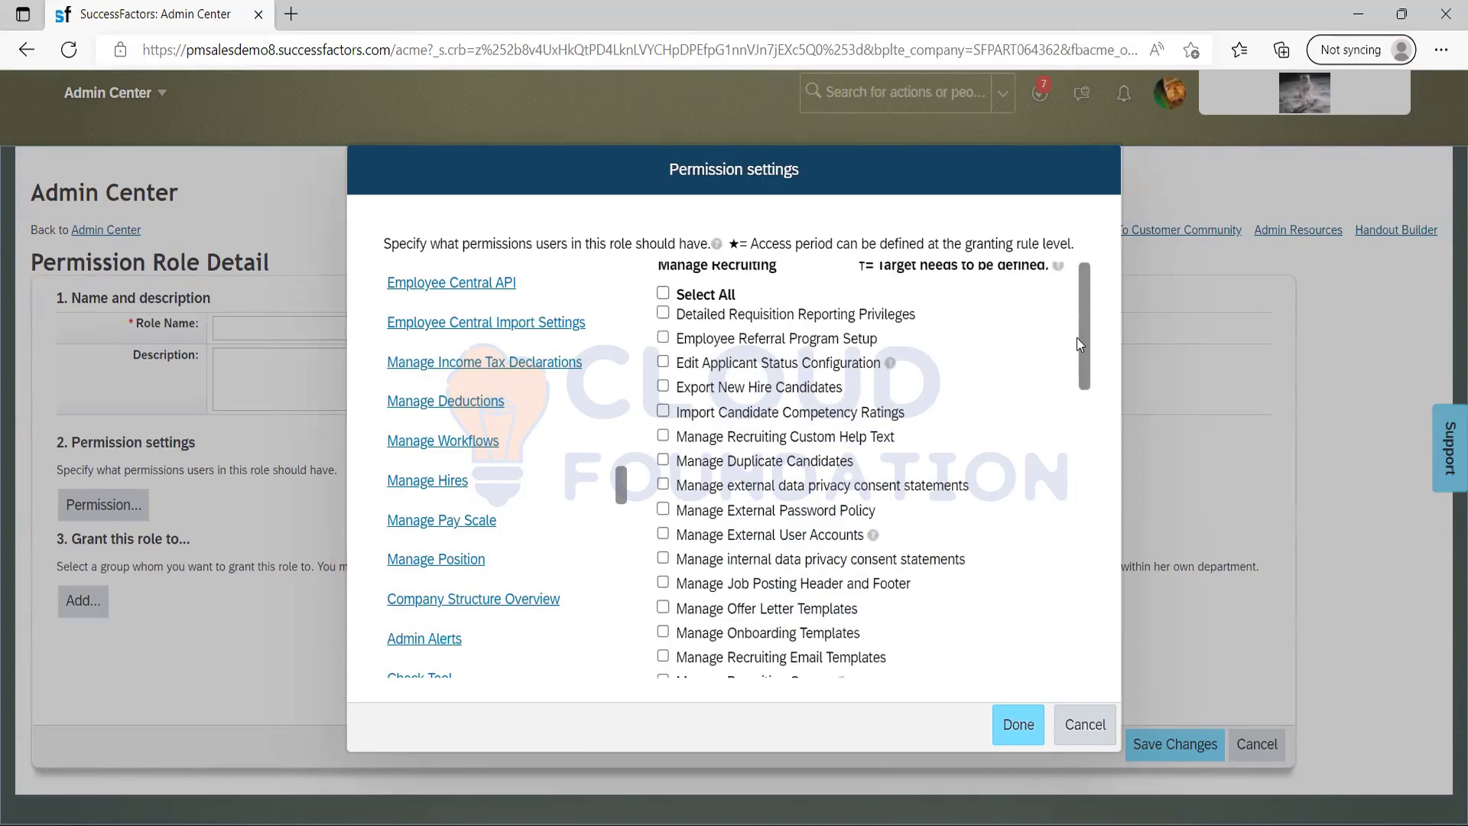
pyautogui.moveTo(619, 488); pyautogui.dragTo(348, 428)
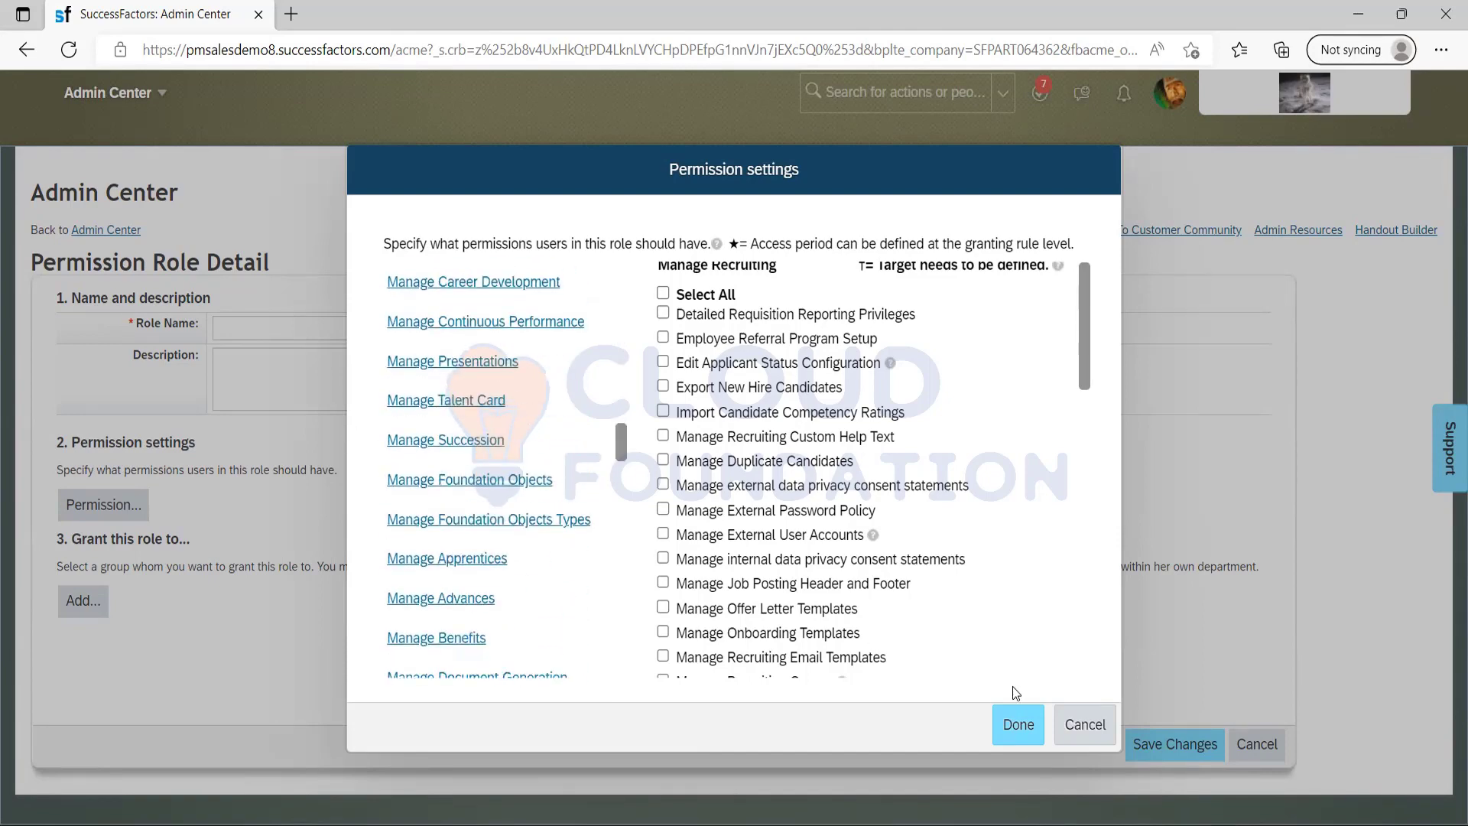
pyautogui.click(1073, 724)
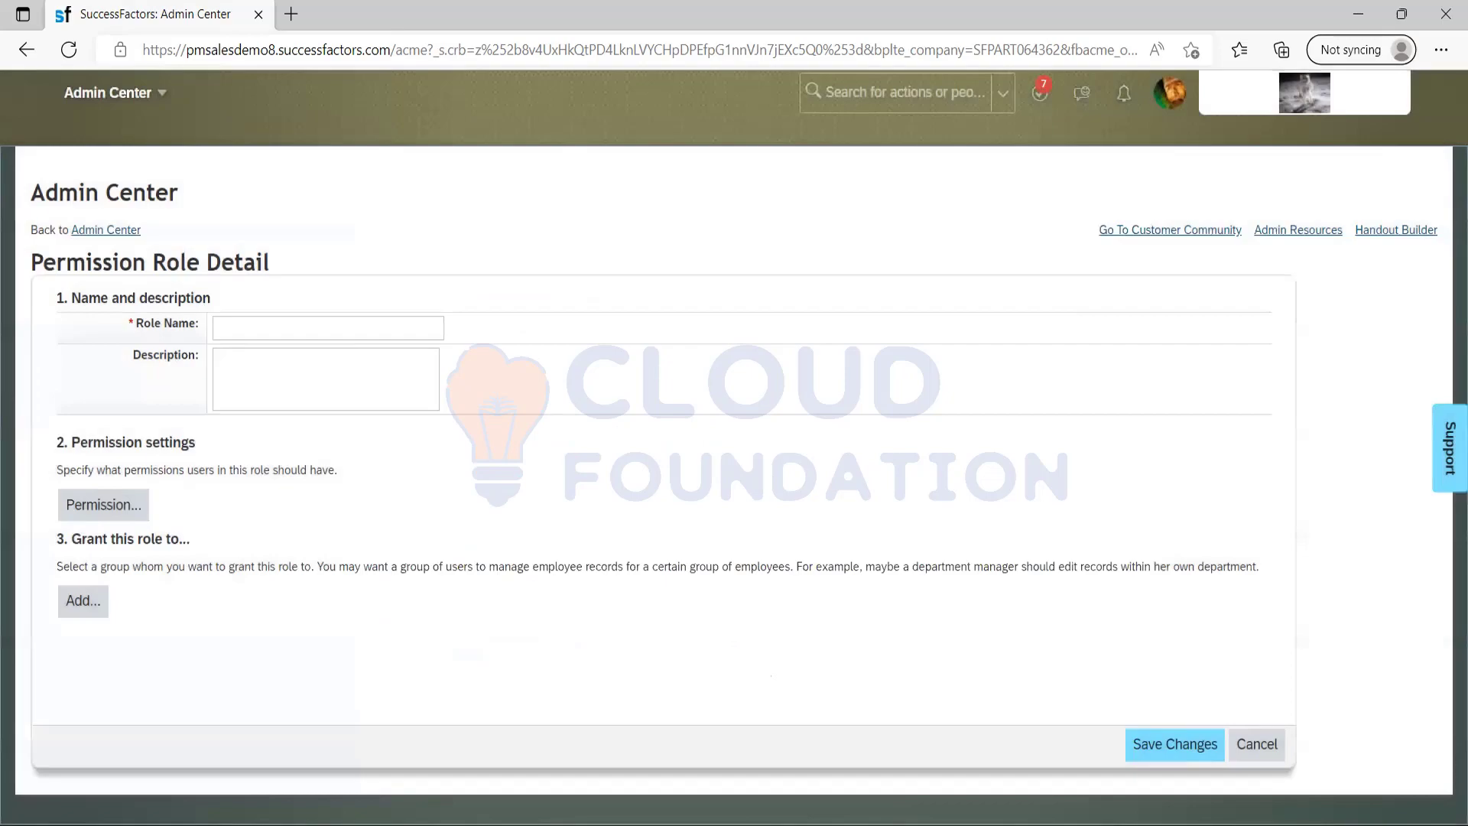
# Switch to the Notepad notes, append "( Teams inside the company)" to item 4 and start item 5.
pyautogui.hotkey('alt', 'Tab')
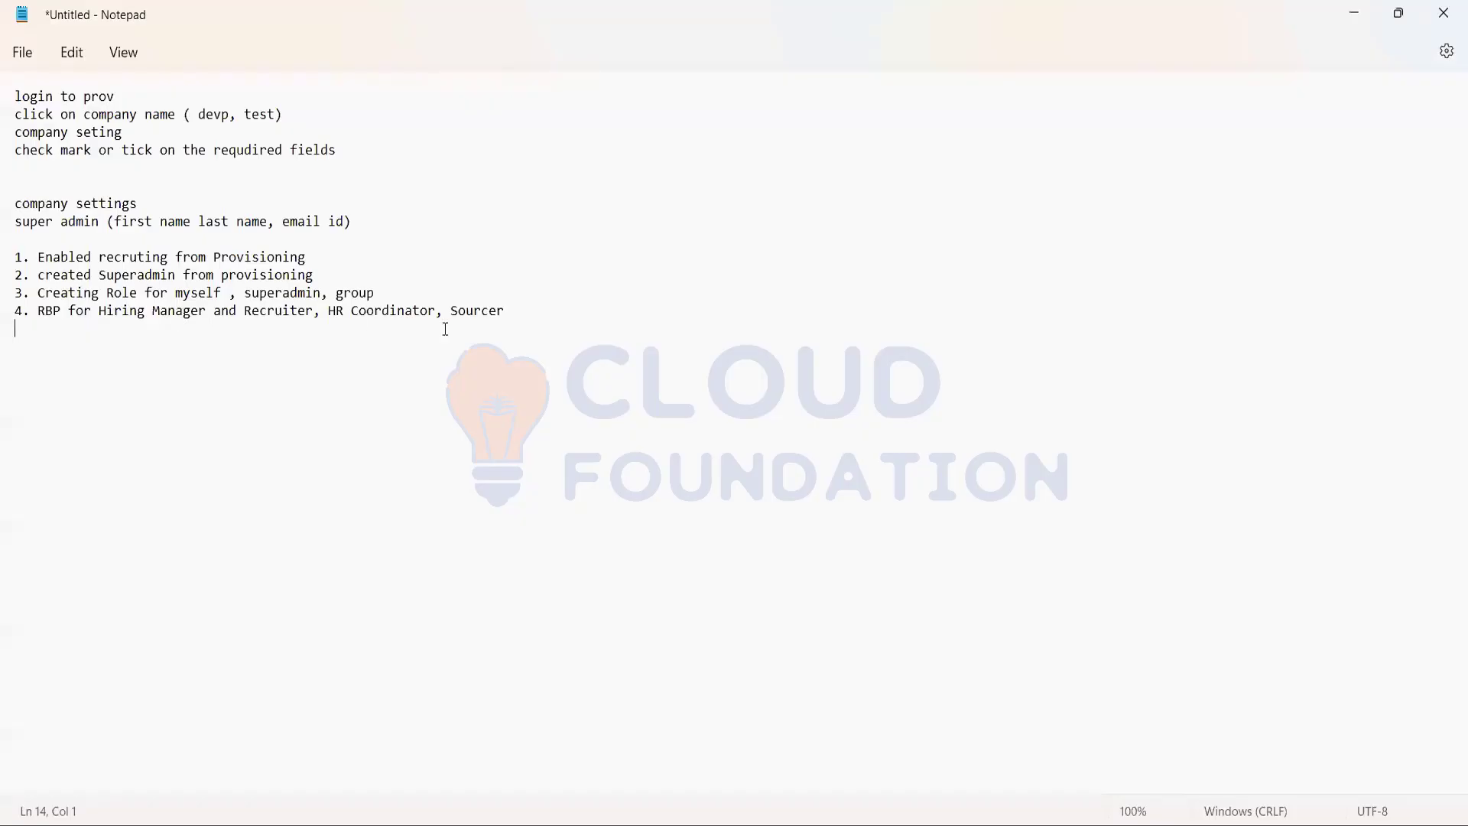
pyautogui.click(535, 315)
pyautogui.write('( Teamss')
pyautogui.press('BackSpace')
pyautogui.write('inside the company')
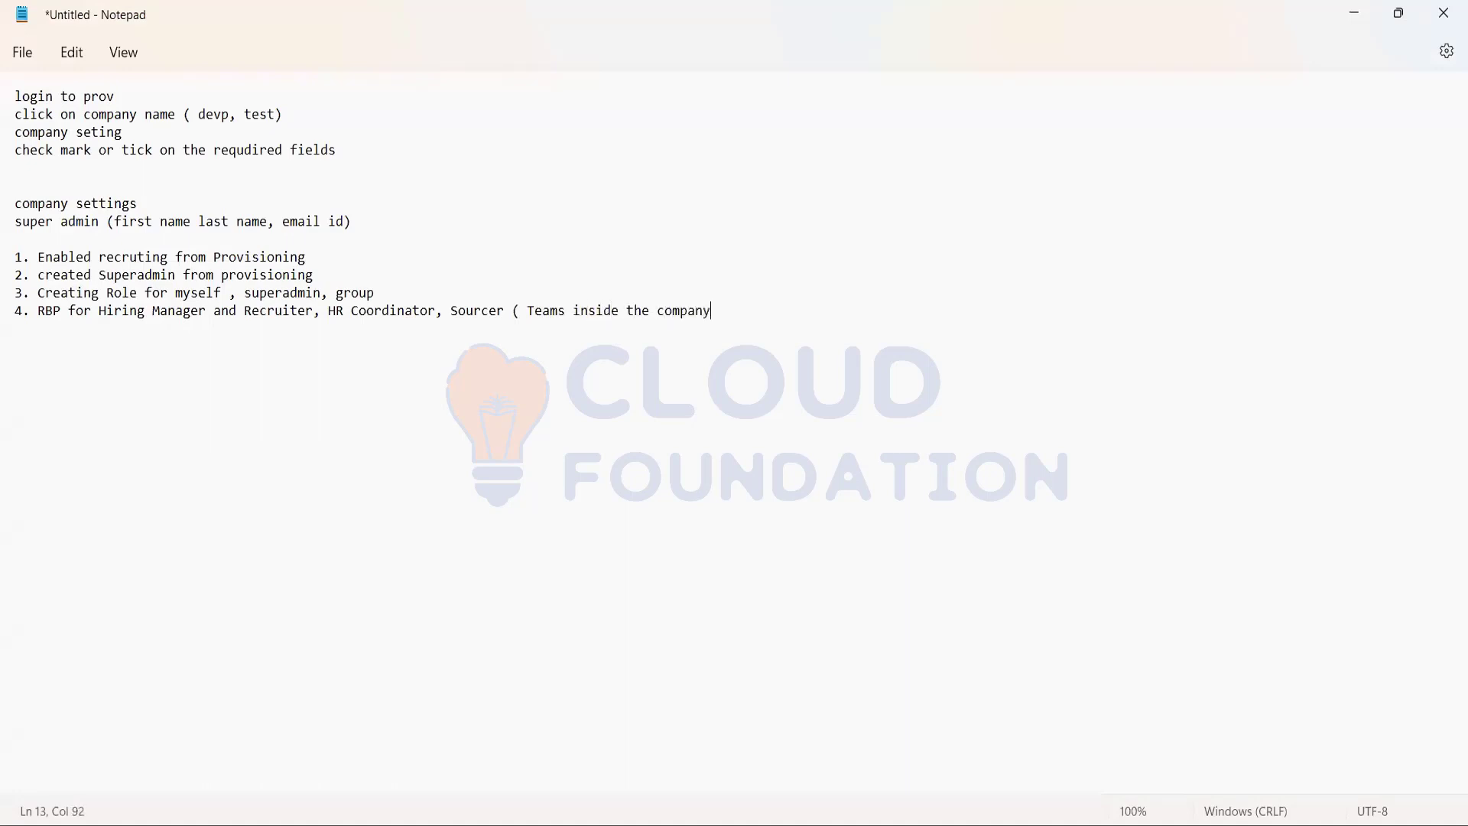
pyautogui.write(')')
pyautogui.press('Return')
pyautogui.write('5.')
# Switch back to SuccessFactors and discard the unsaved new permission role, returning to the role list.
pyautogui.click(1352, 17)
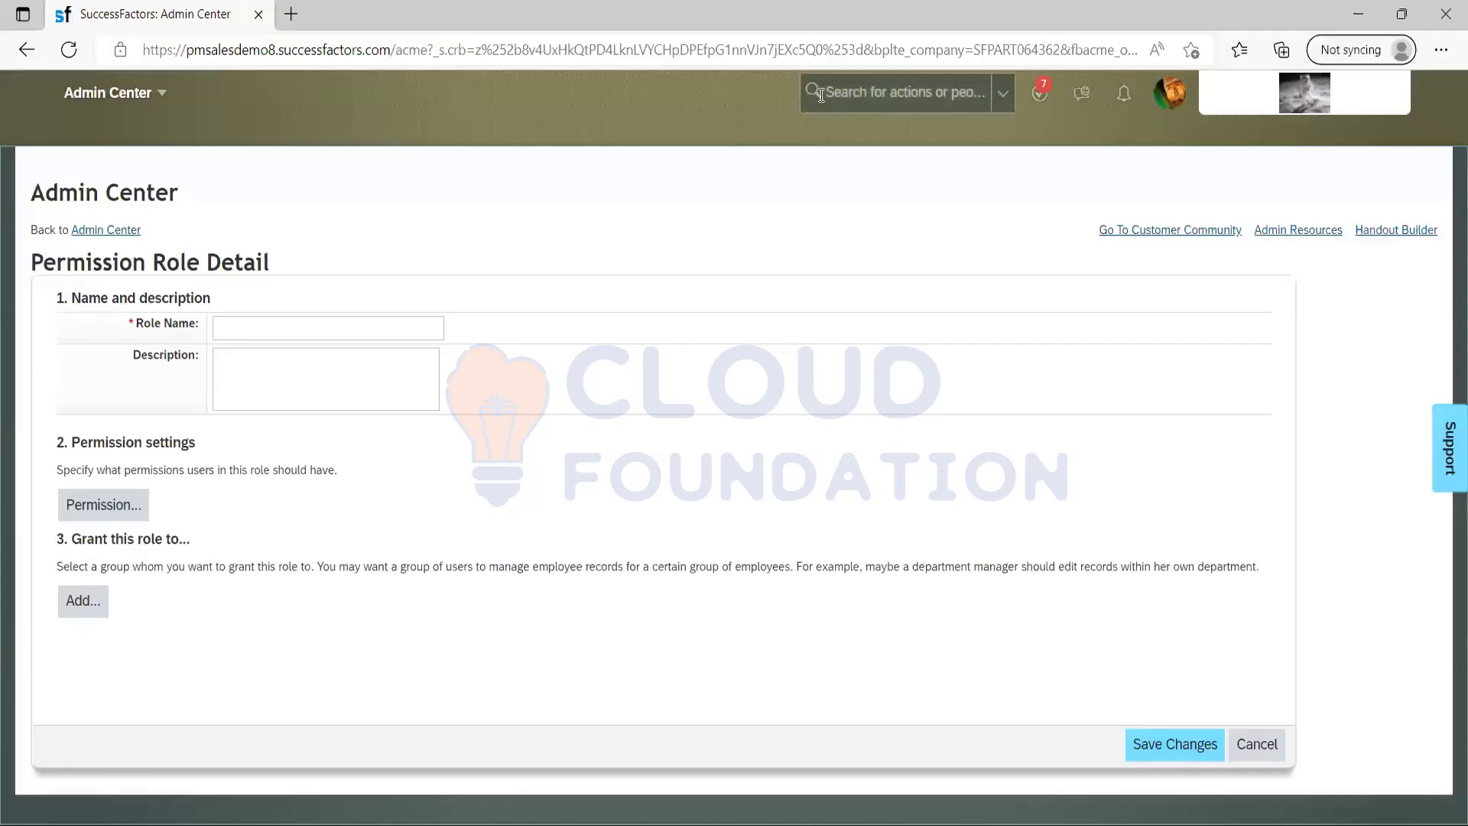
pyautogui.click(820, 94)
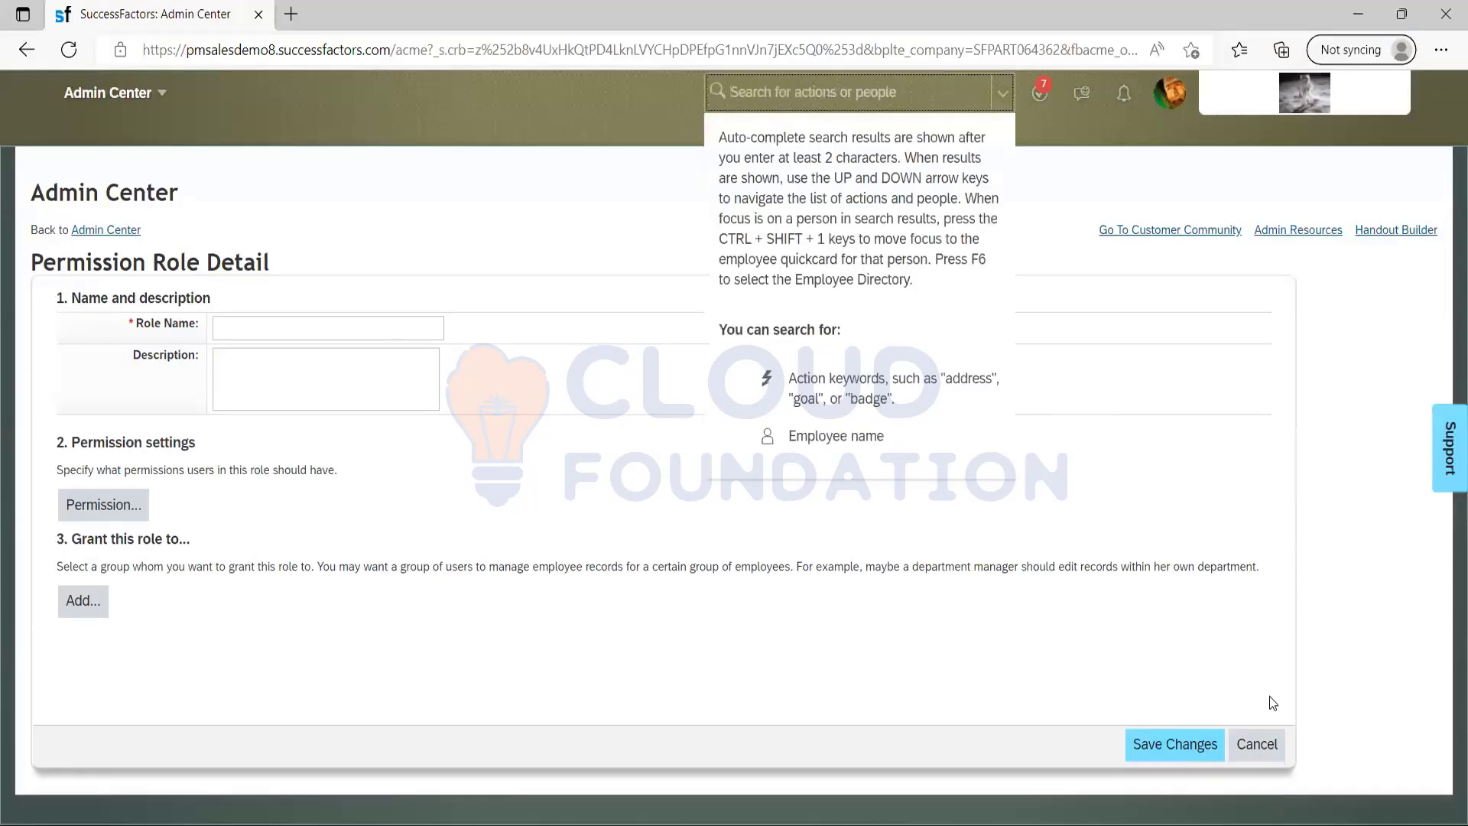
pyautogui.click(1266, 746)
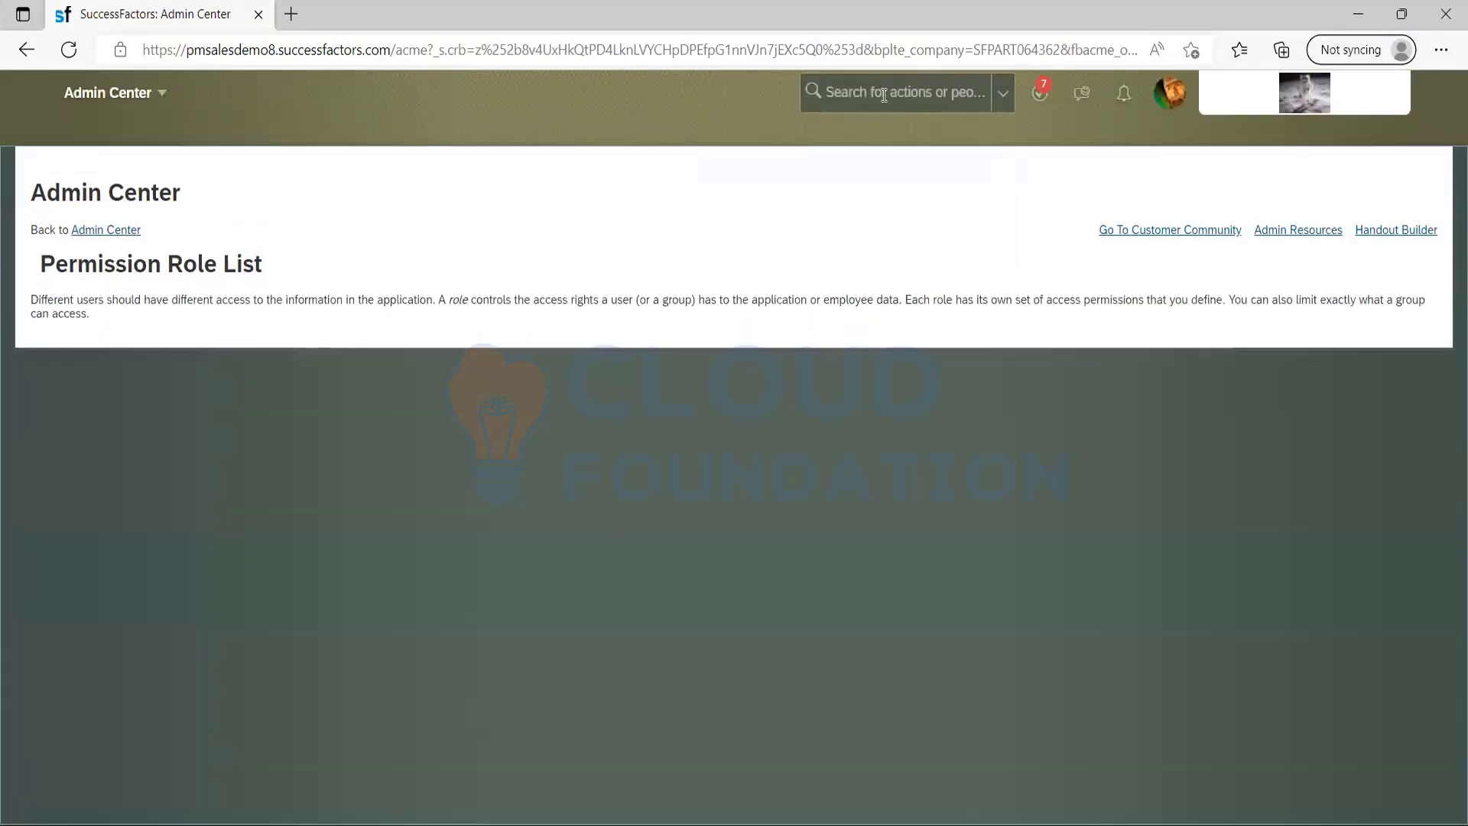
# Search the actions for "Manage recruiting settings", open Manage Recruiting Settings and look over its contact, return email and candidate profile sections.
pyautogui.click(884, 95)
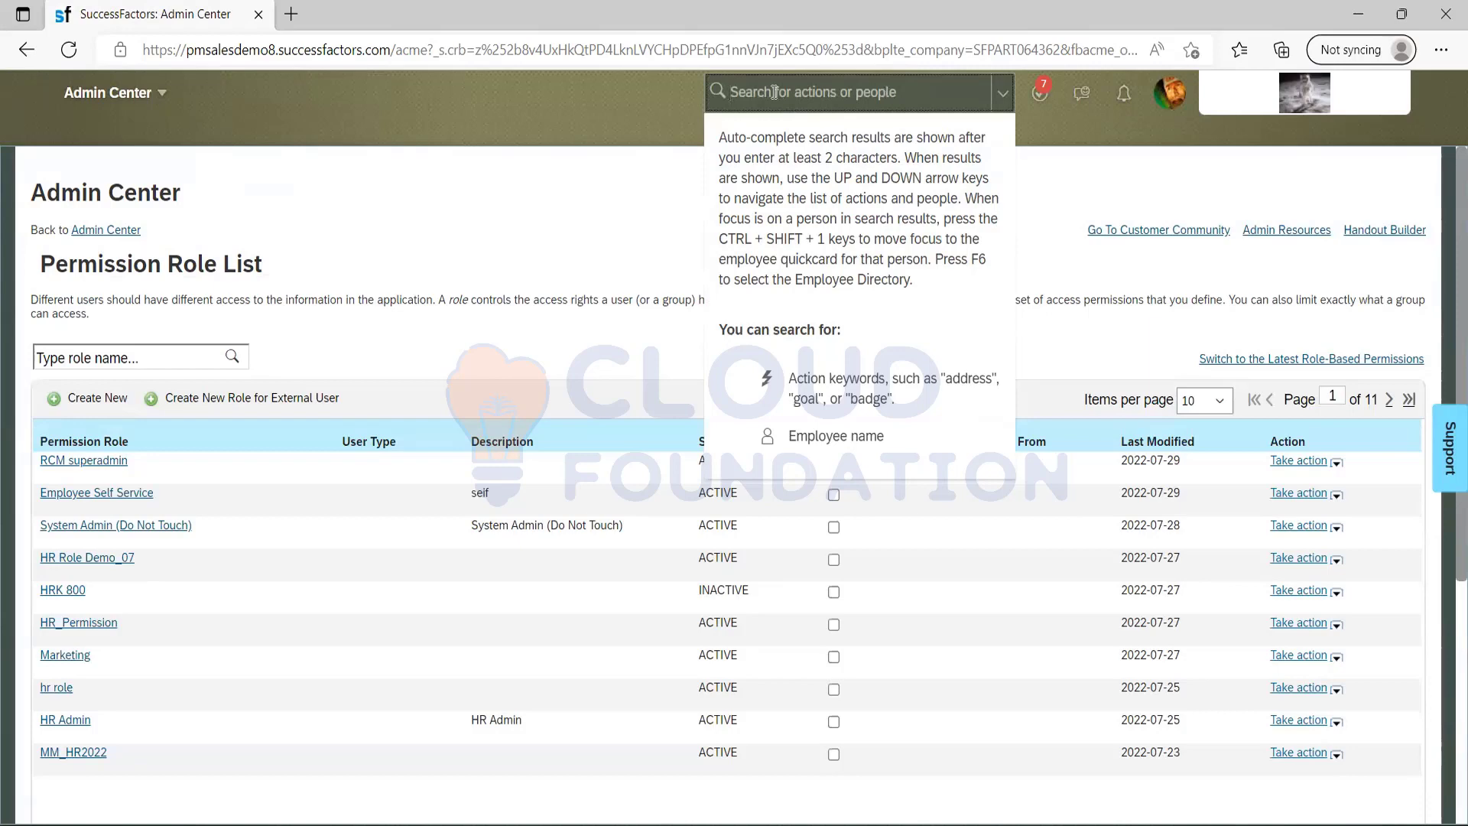
pyautogui.write('Manage')
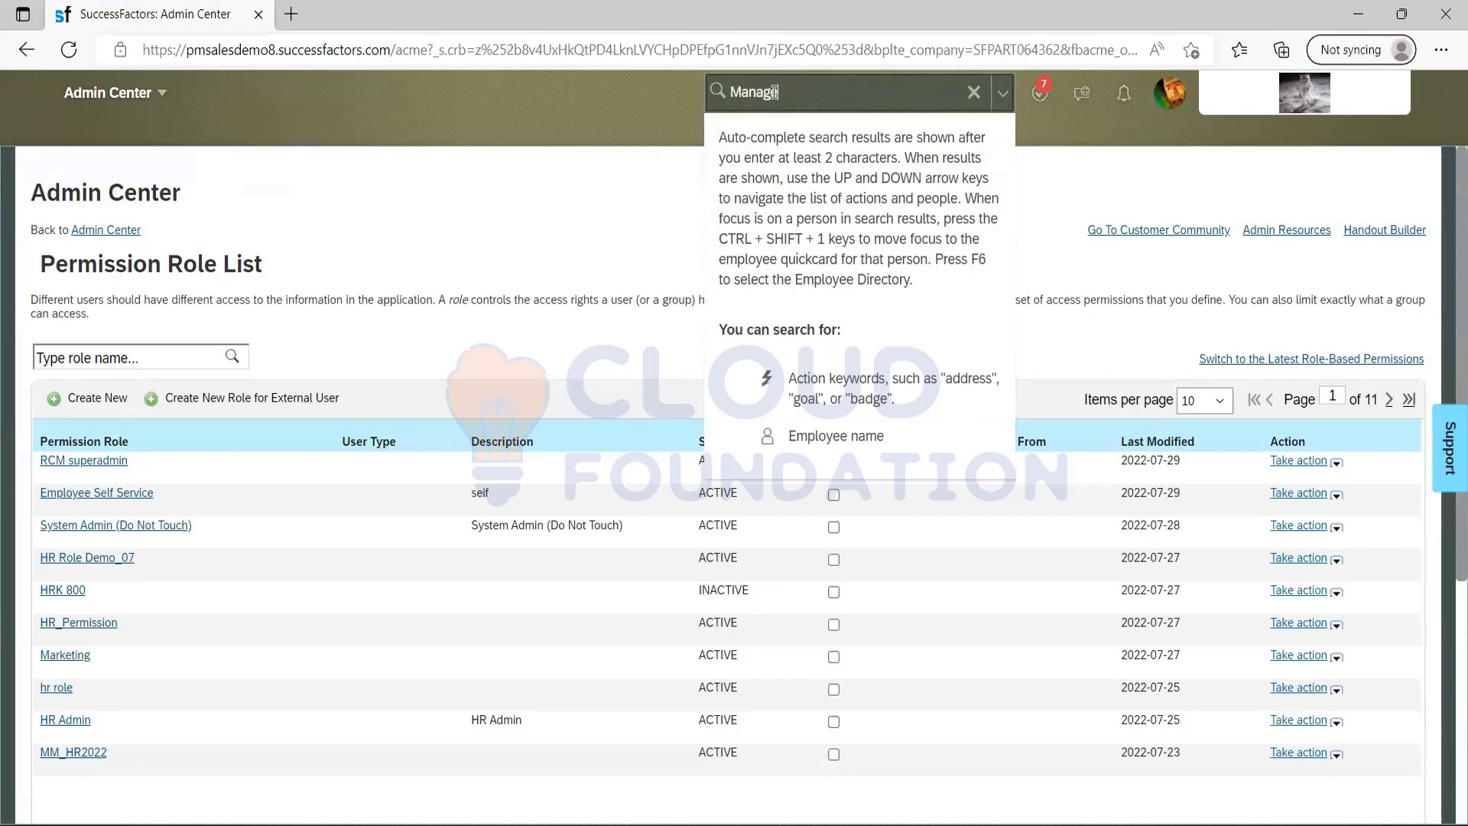
pyautogui.write(' recru')
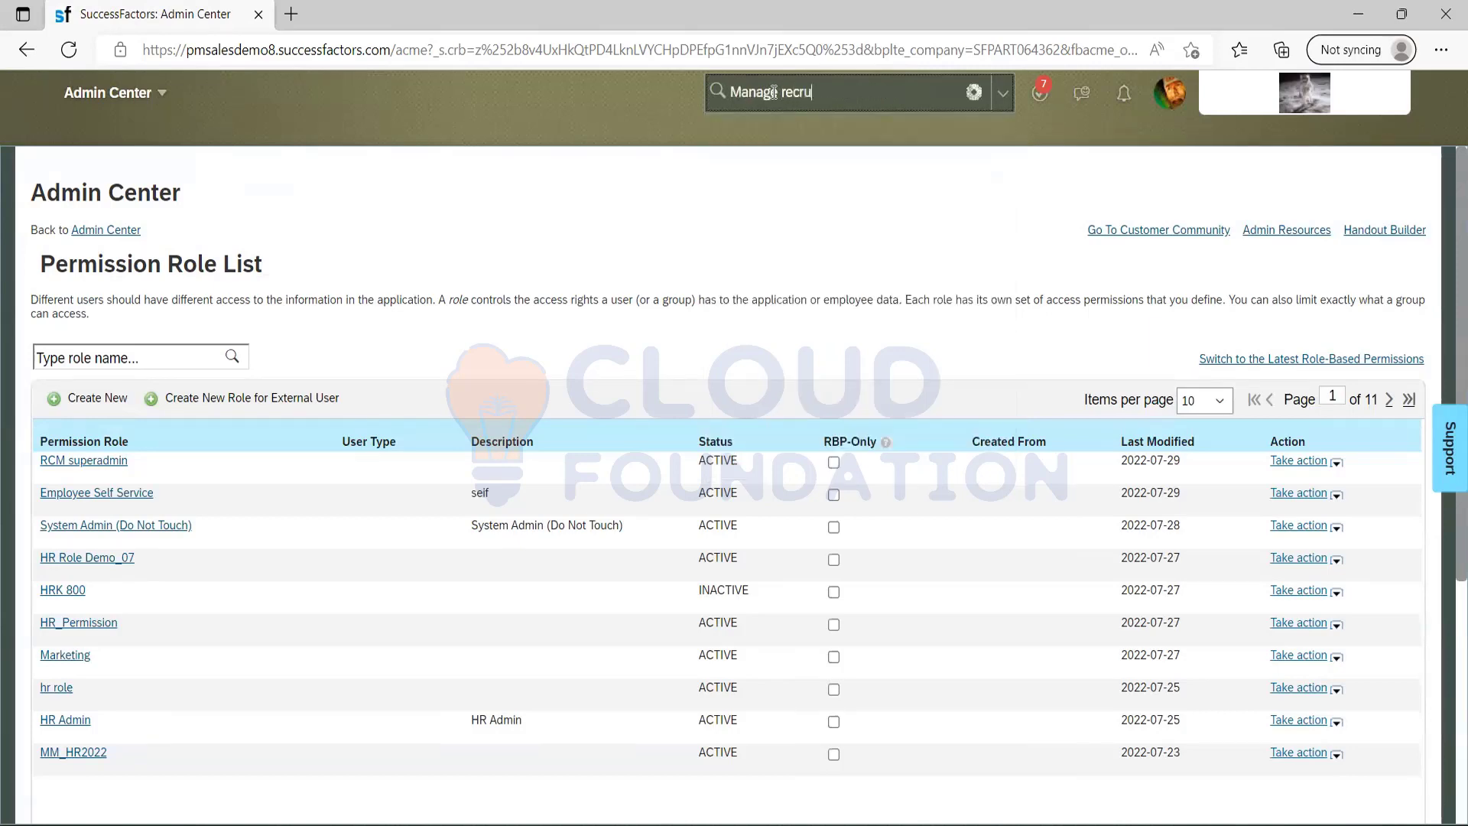
pyautogui.write('iting settings')
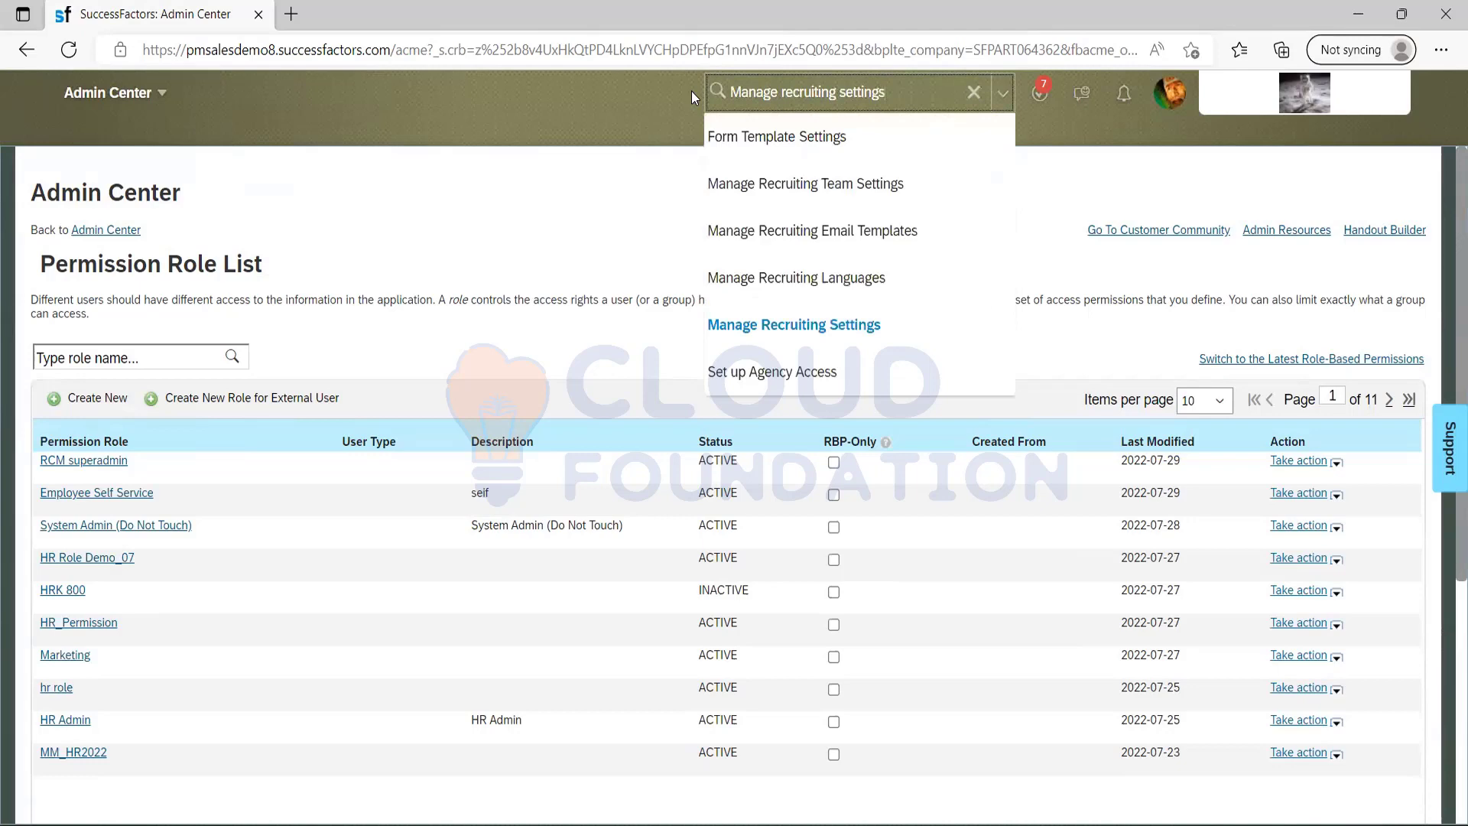
pyautogui.click(784, 324)
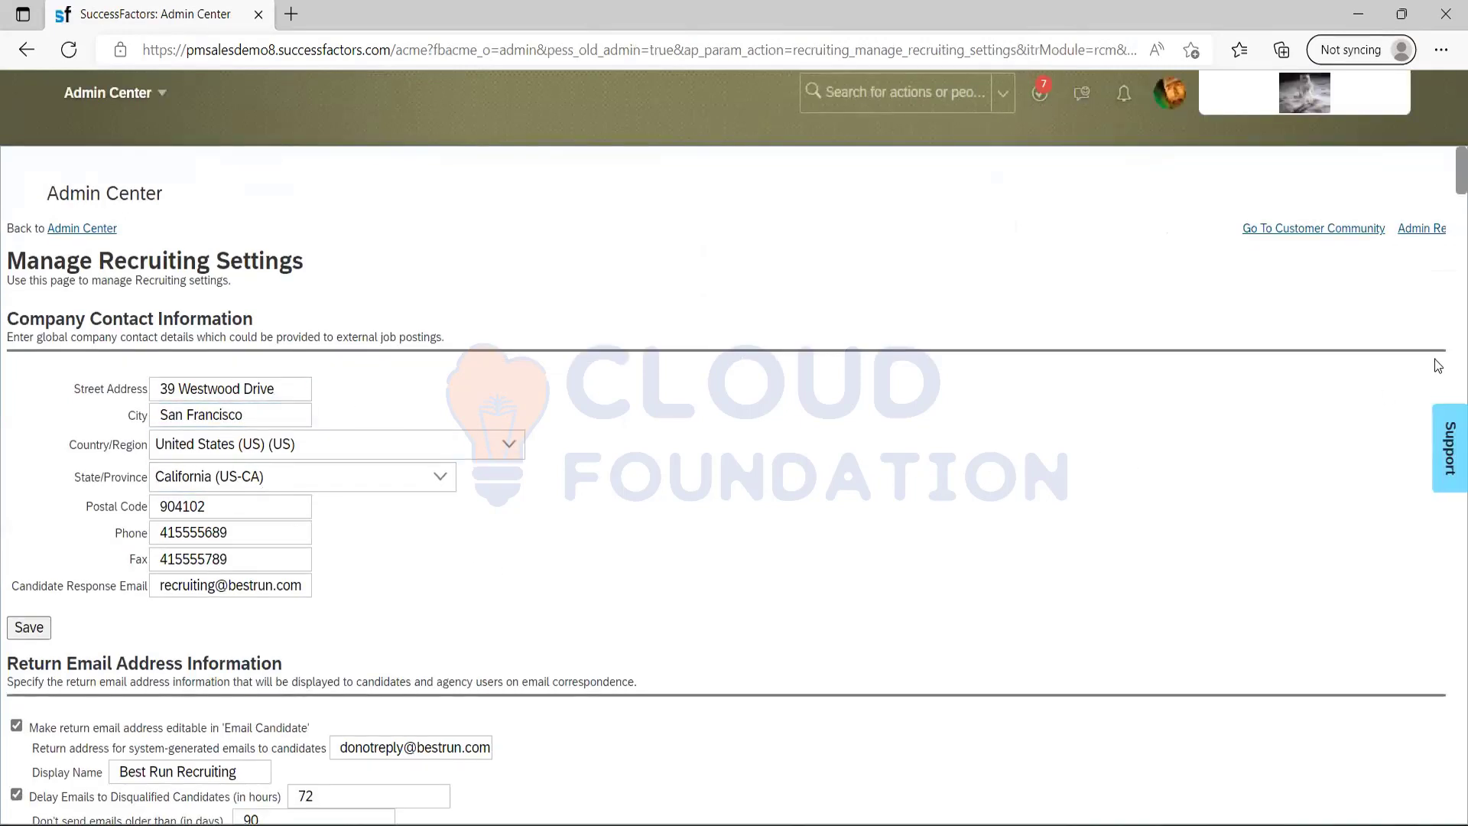
pyautogui.scroll(-15, 1448, 189)
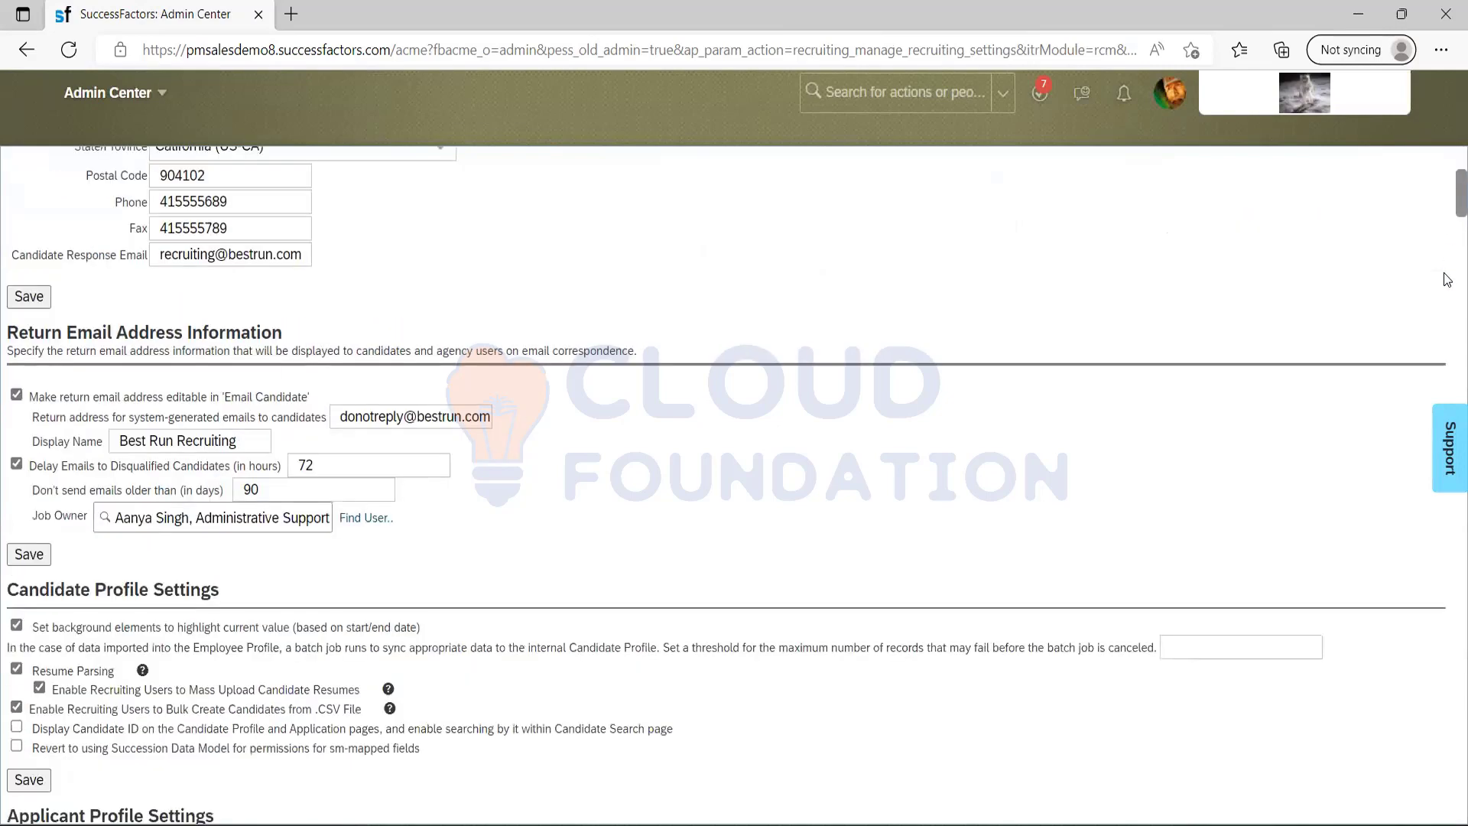
pyautogui.scroll(15, 1448, 260)
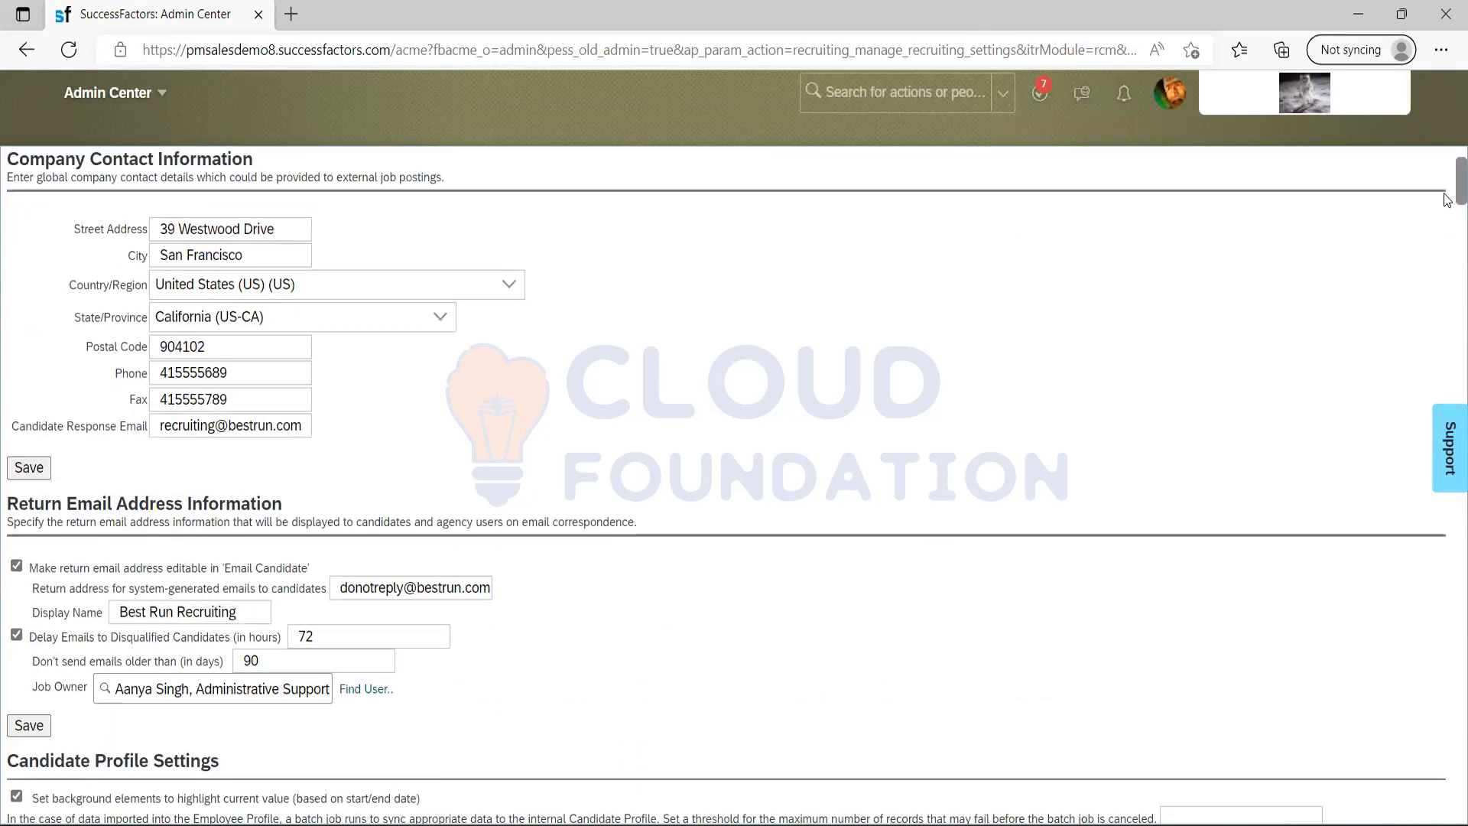
pyautogui.scroll(3, 1448, 200)
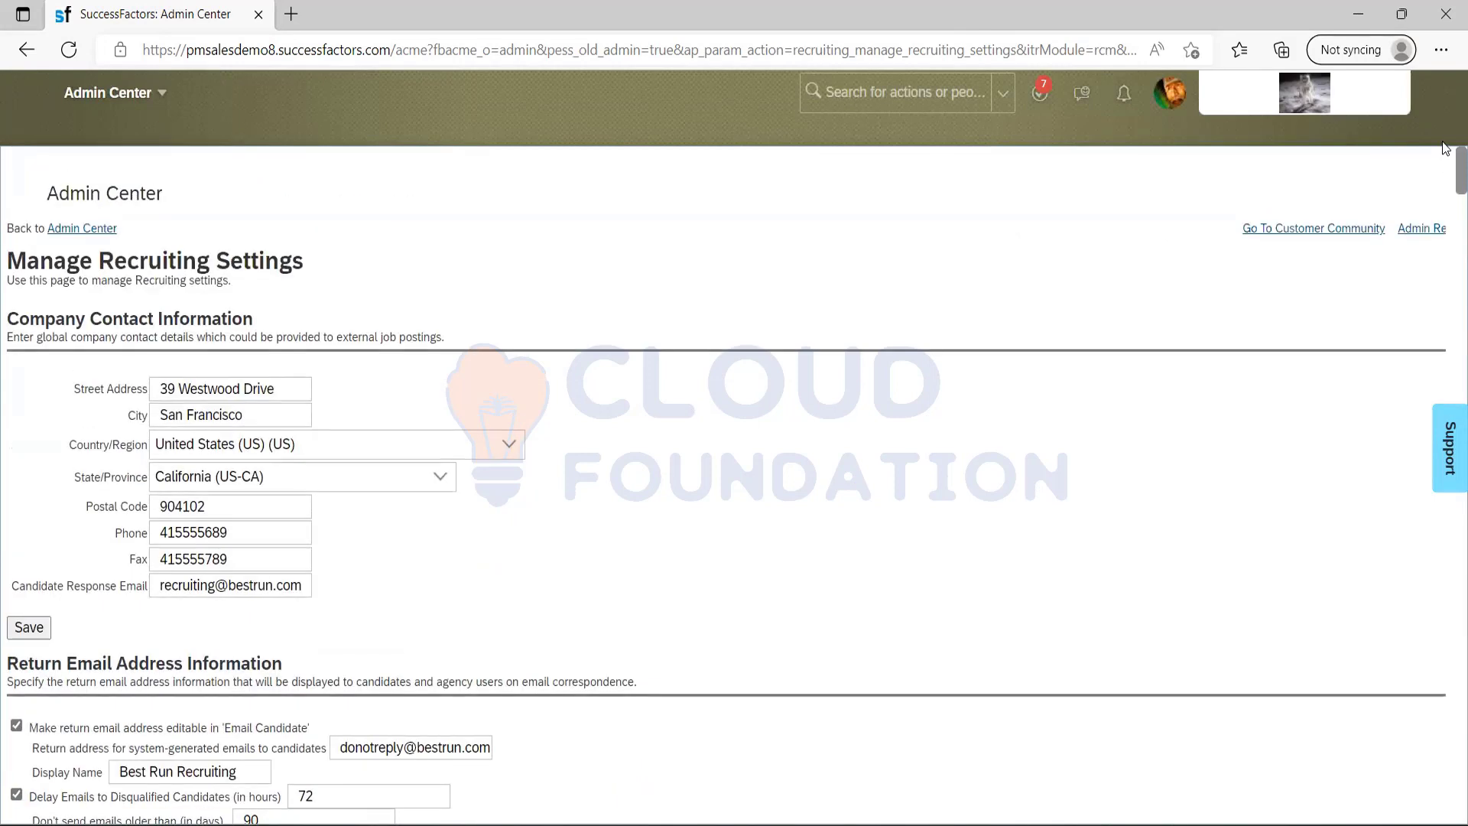
# Examine the recruiting settings from Company Contact Information down to Interview Central, then return to the start of the settings.
pyautogui.scroll(-5, 1448, 306)
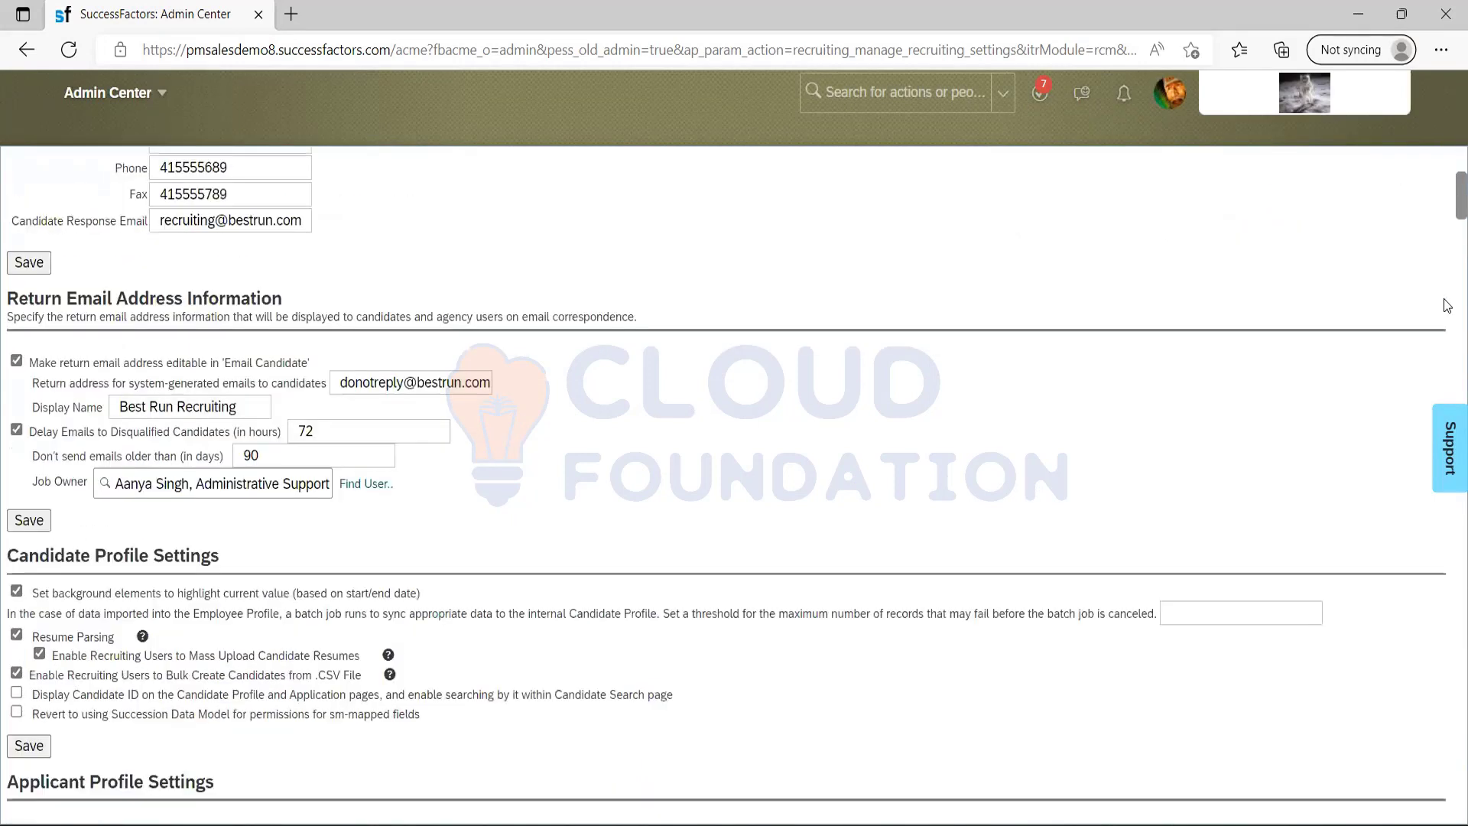
pyautogui.scroll(-10, 1448, 306)
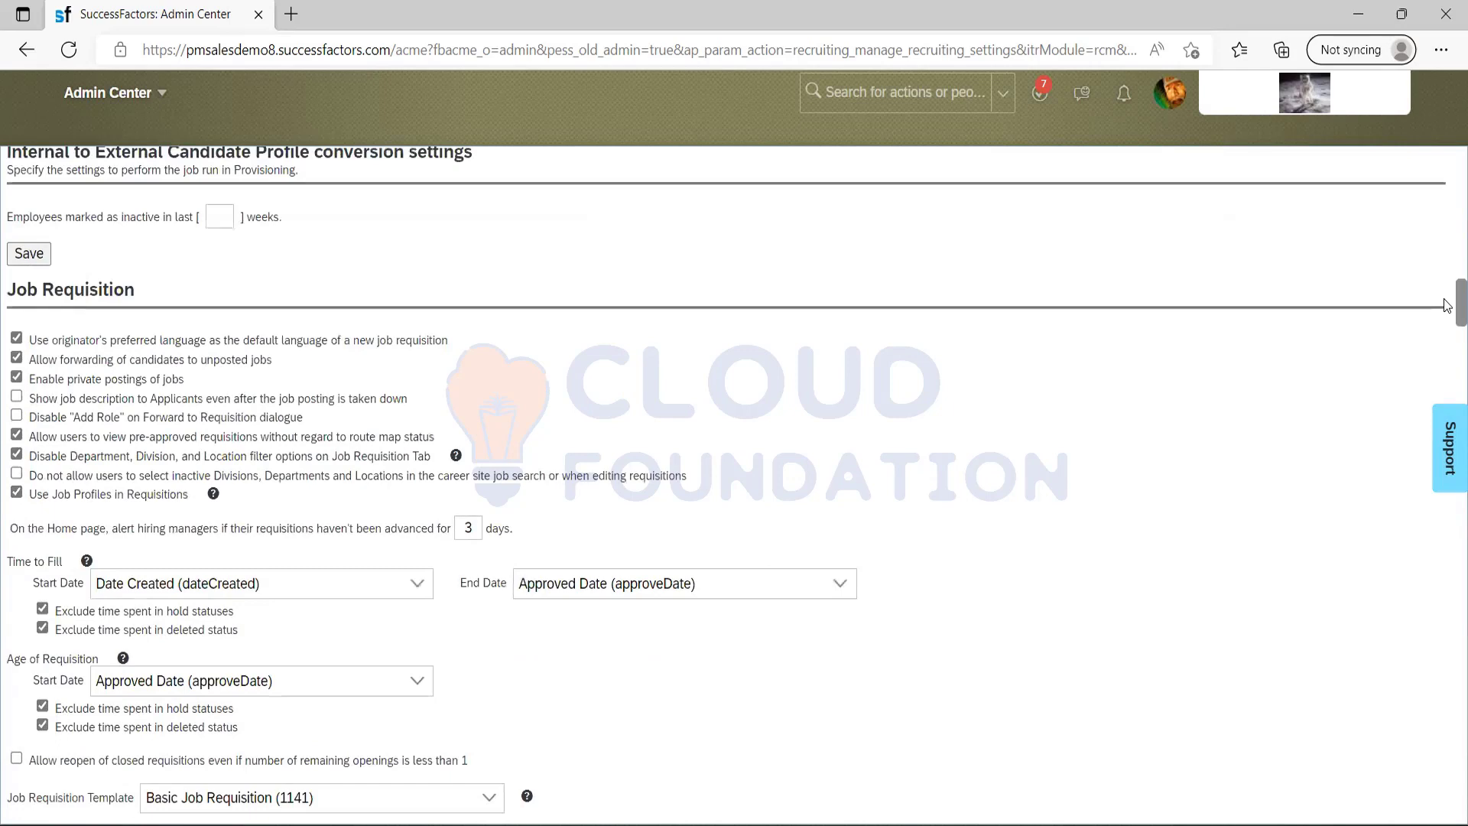
pyautogui.scroll(-9, 1448, 306)
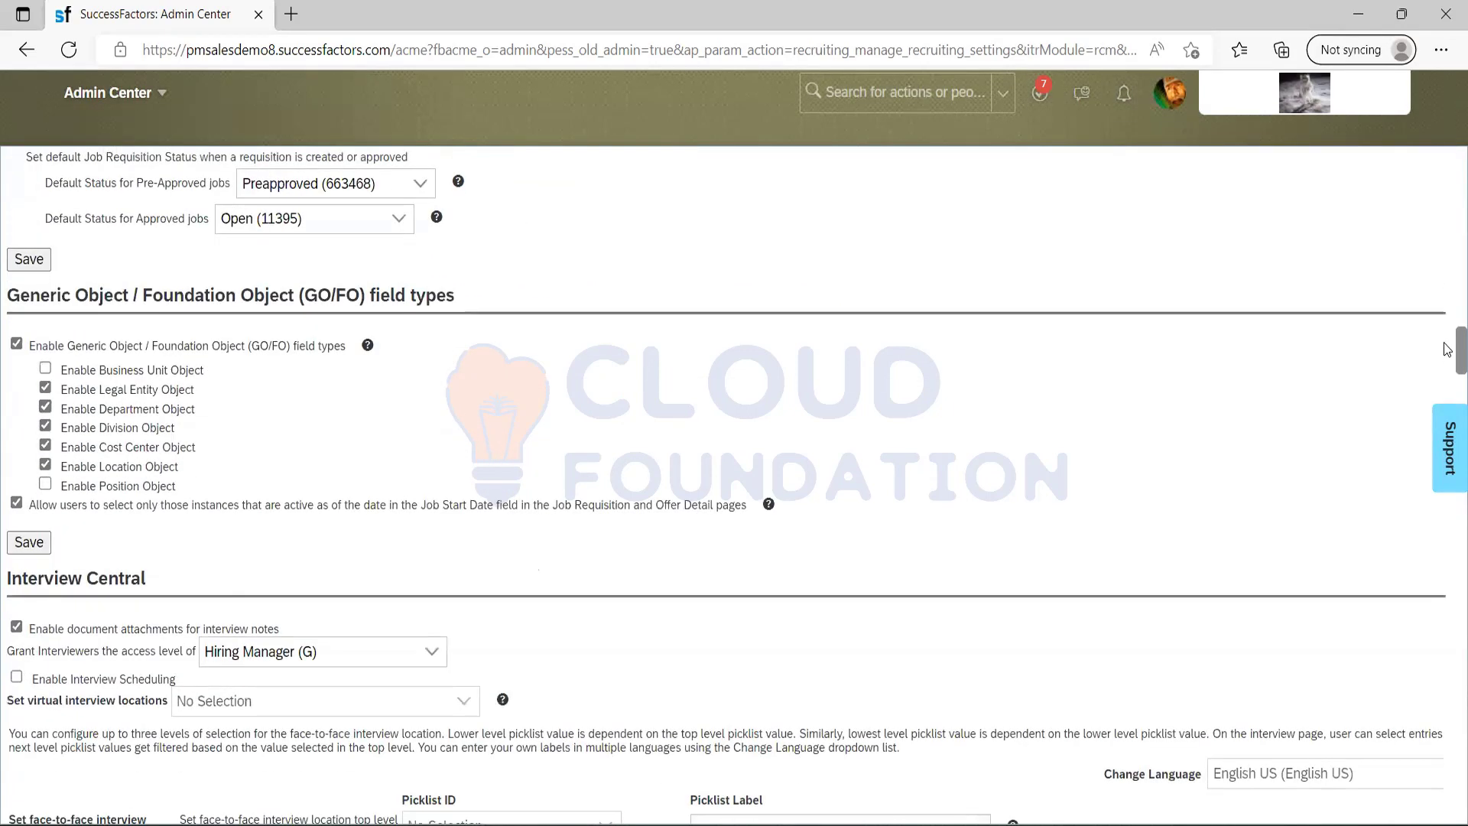
pyautogui.scroll(20, 1448, 352)
pyautogui.scroll(12, 1448, 207)
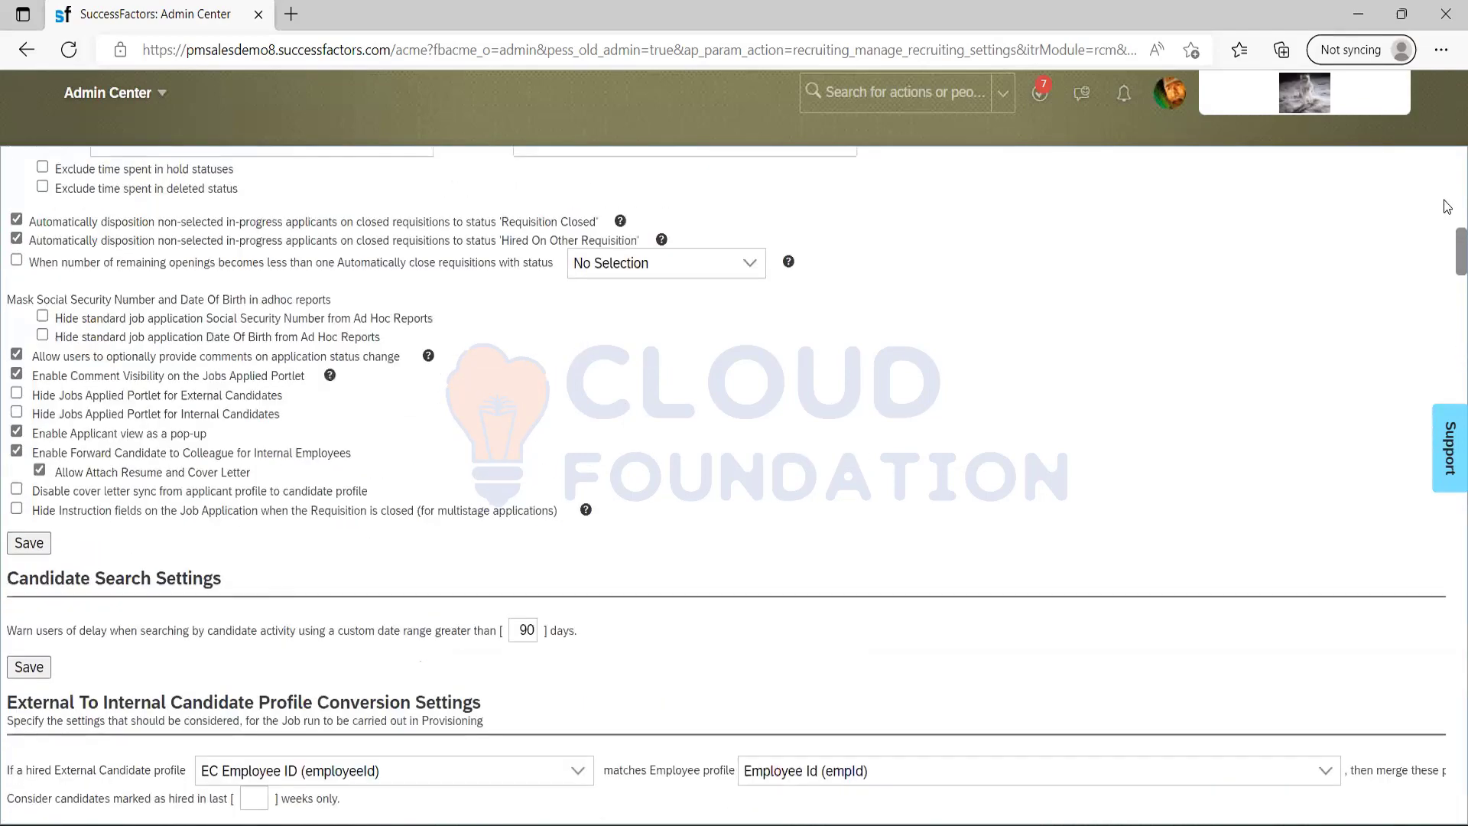
pyautogui.scroll(6, 1448, 133)
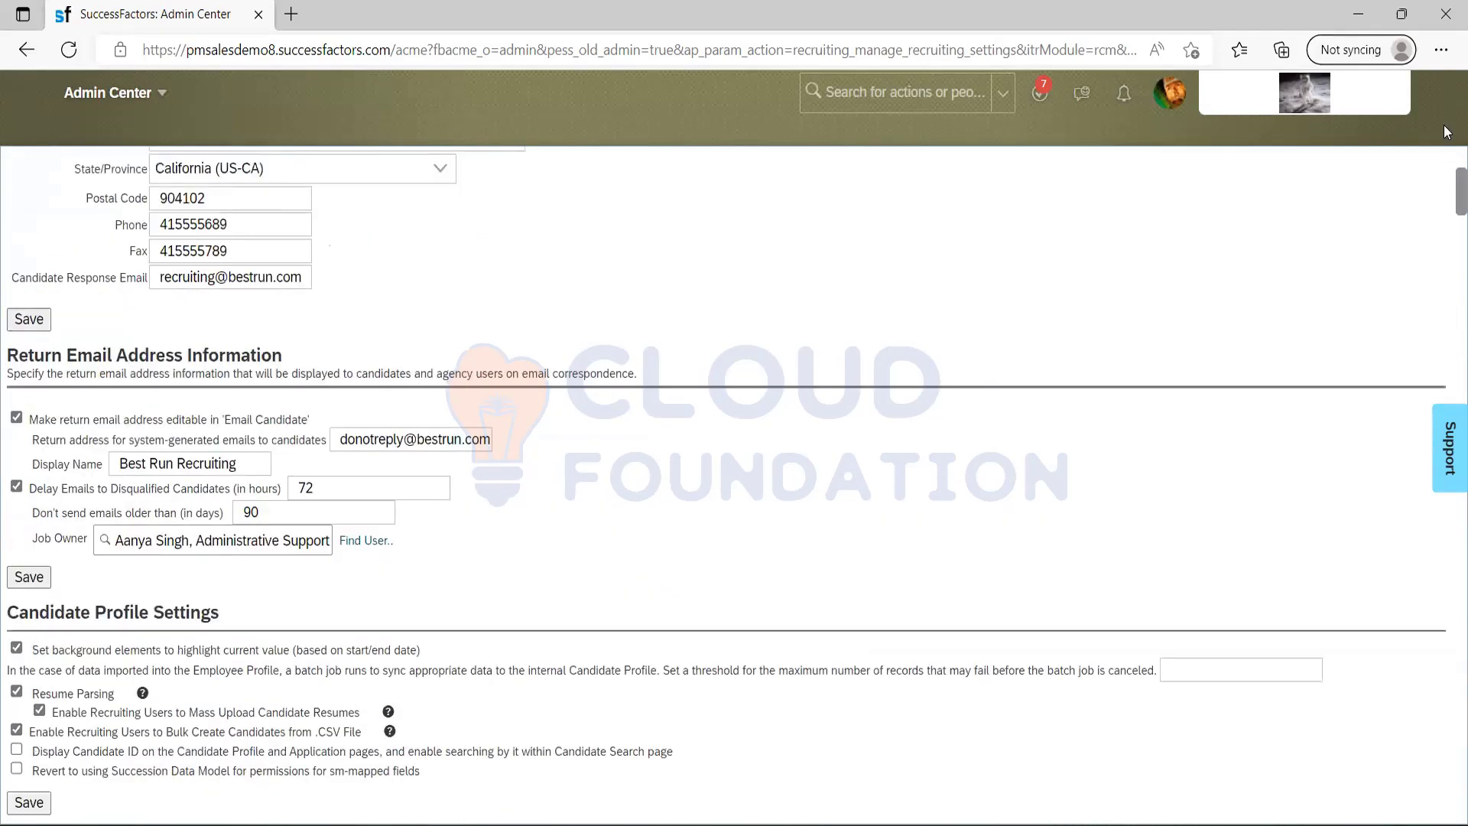
pyautogui.click(840, 108)
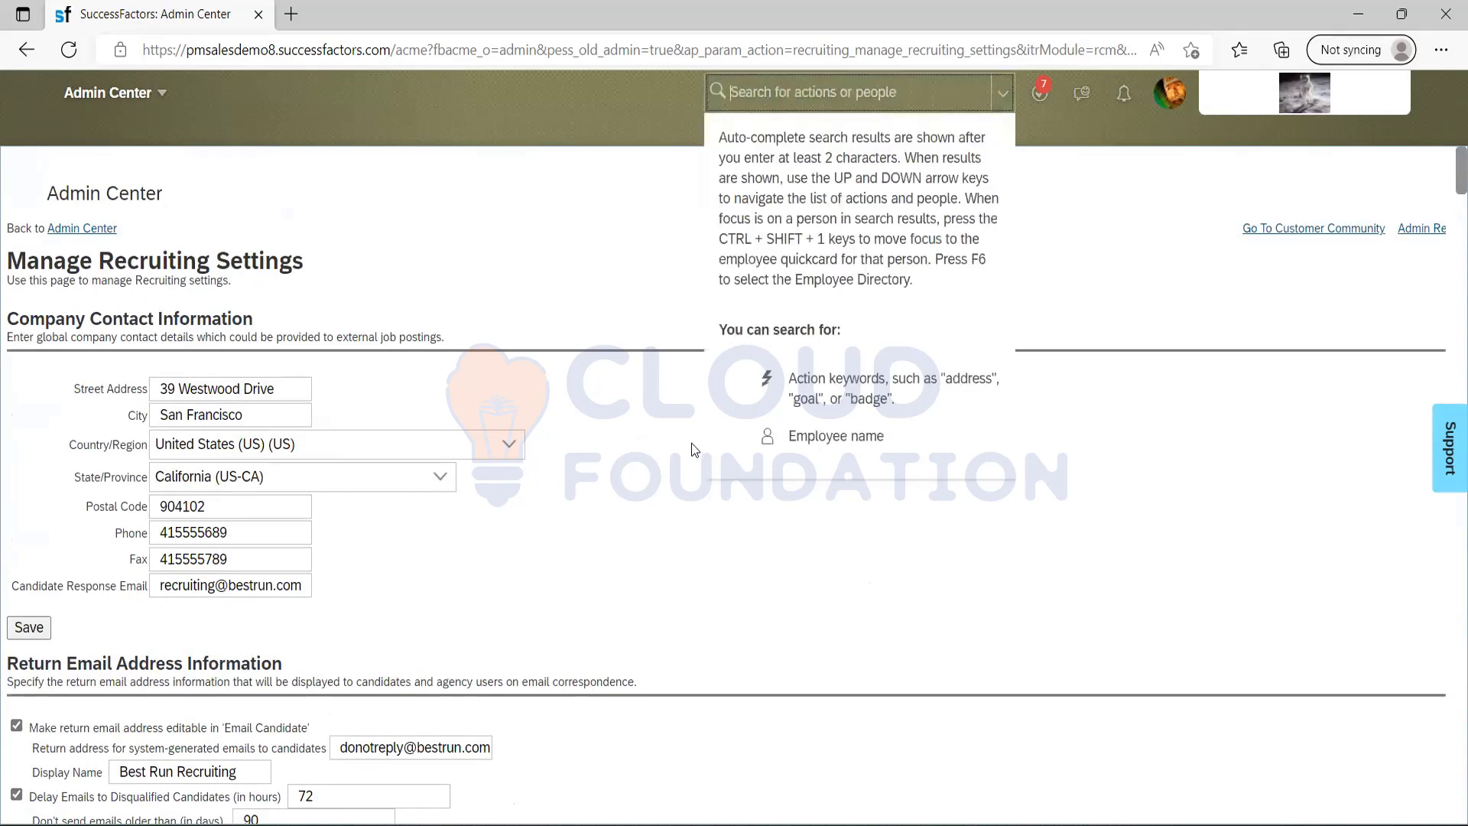
pyautogui.click(594, 281)
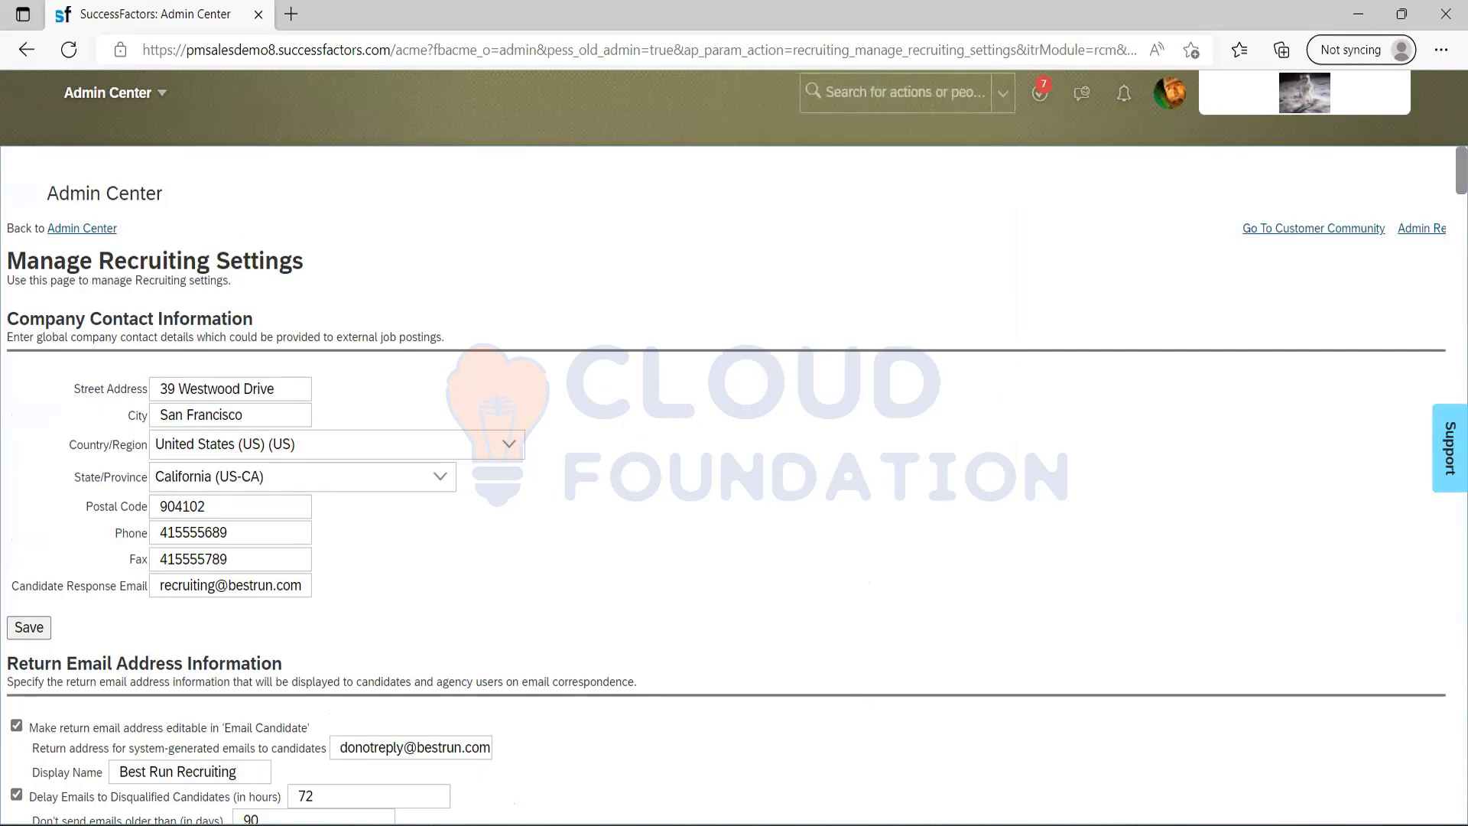
# Switch to the Notepad notes and add the heading "Templates" beneath the numbered list, followed by a new line.
pyautogui.hotkey('alt', 'Tab')
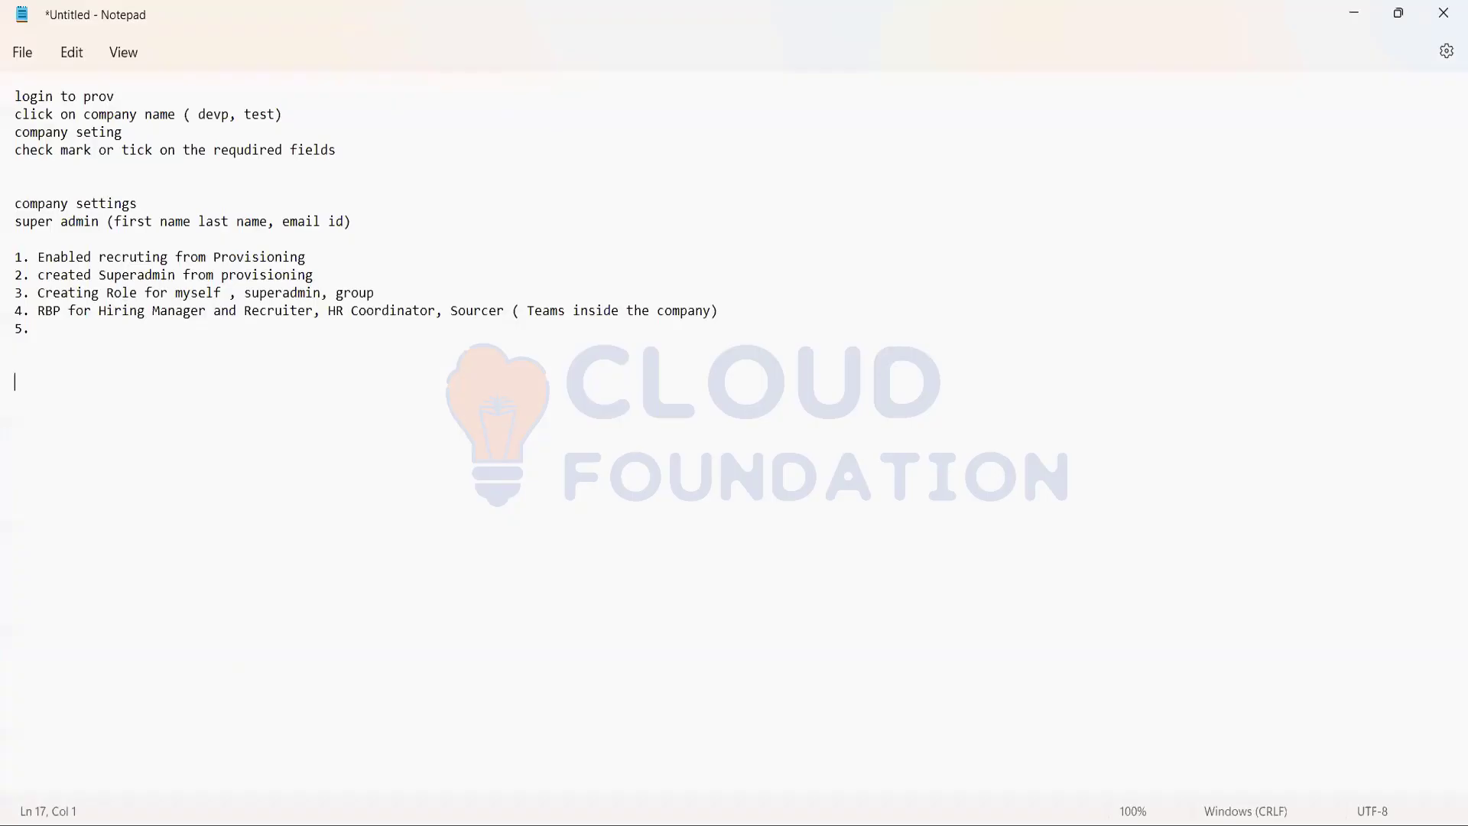
pyautogui.write('TEMPLAT')
pyautogui.press('BackSpace')
pyautogui.press('BackSpace')
pyautogui.press('BackSpace')
pyautogui.press('BackSpace')
pyautogui.press('BackSpace')
pyautogui.press('BackSpace')
pyautogui.write('emplates')
pyautogui.press('Return')
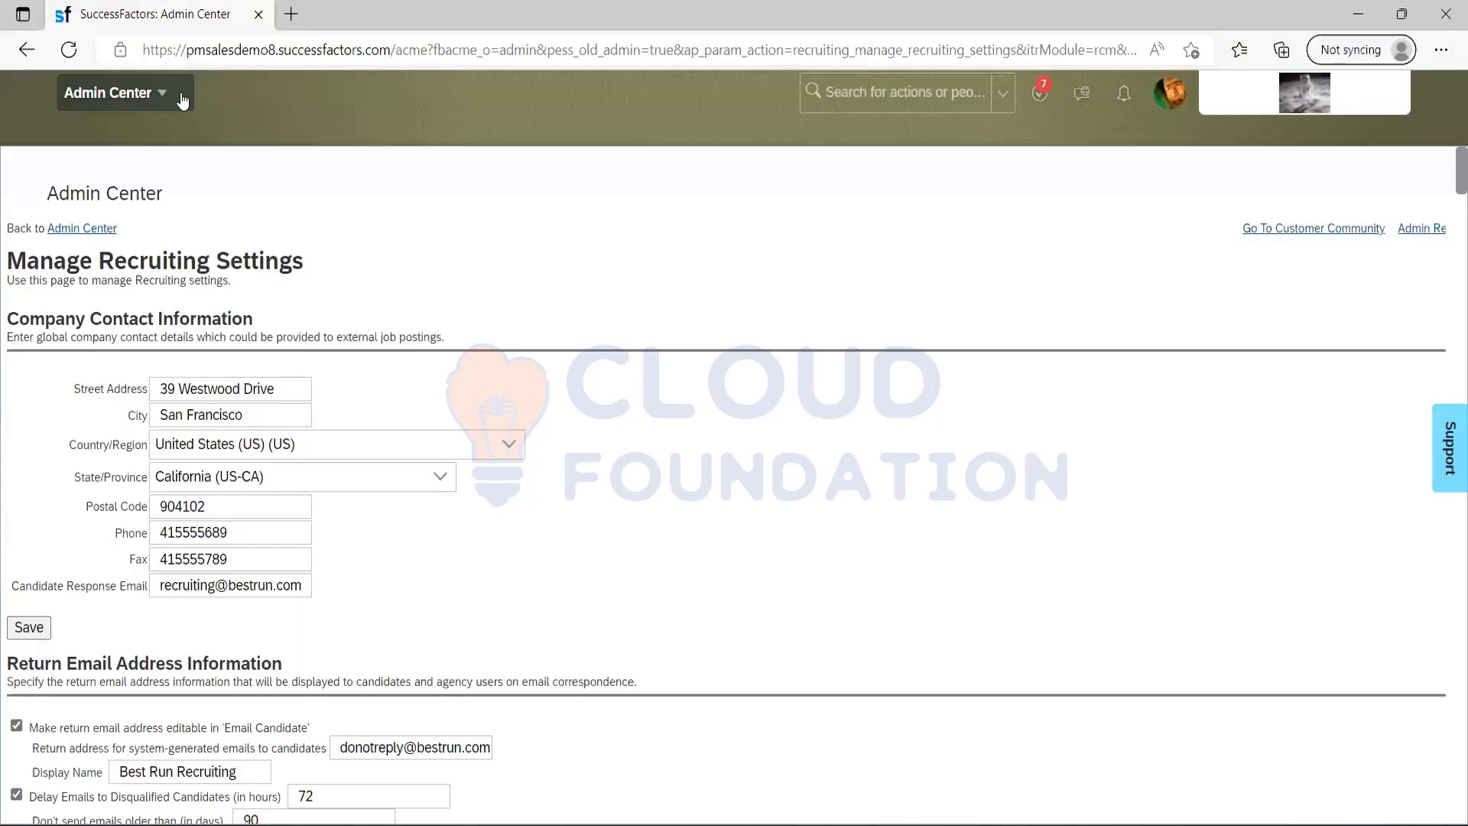
# Switch back to SuccessFactors and open the Recruiting module's Job Requisitions page.
pyautogui.click(182, 101)
pyautogui.click(100, 420)
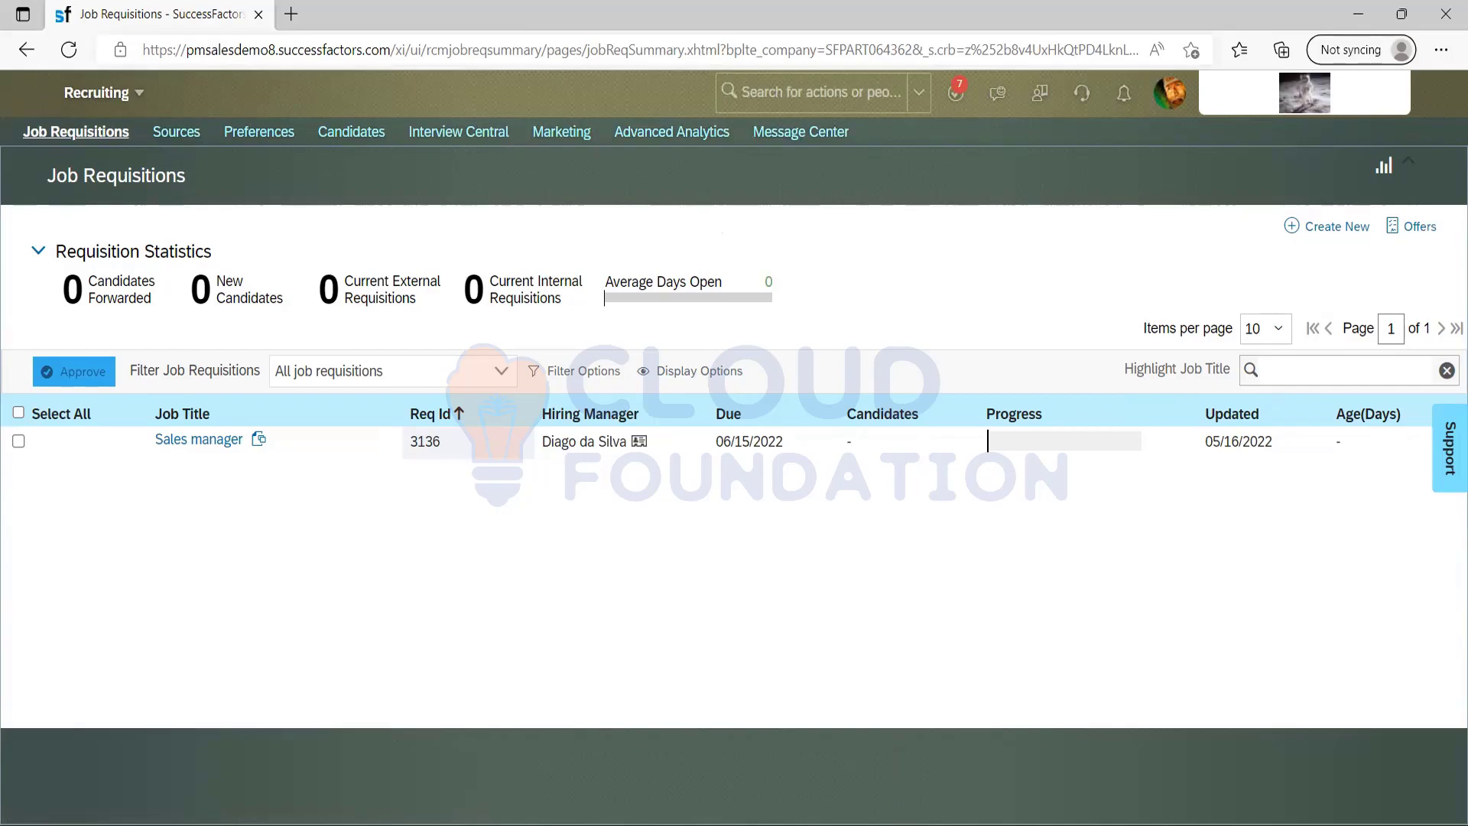
# Switch to the Notepad notes and write "Blank instance -" on the line beneath "Templates".
pyautogui.hotkey('alt', 'Tab')
pyautogui.write('Bkank')
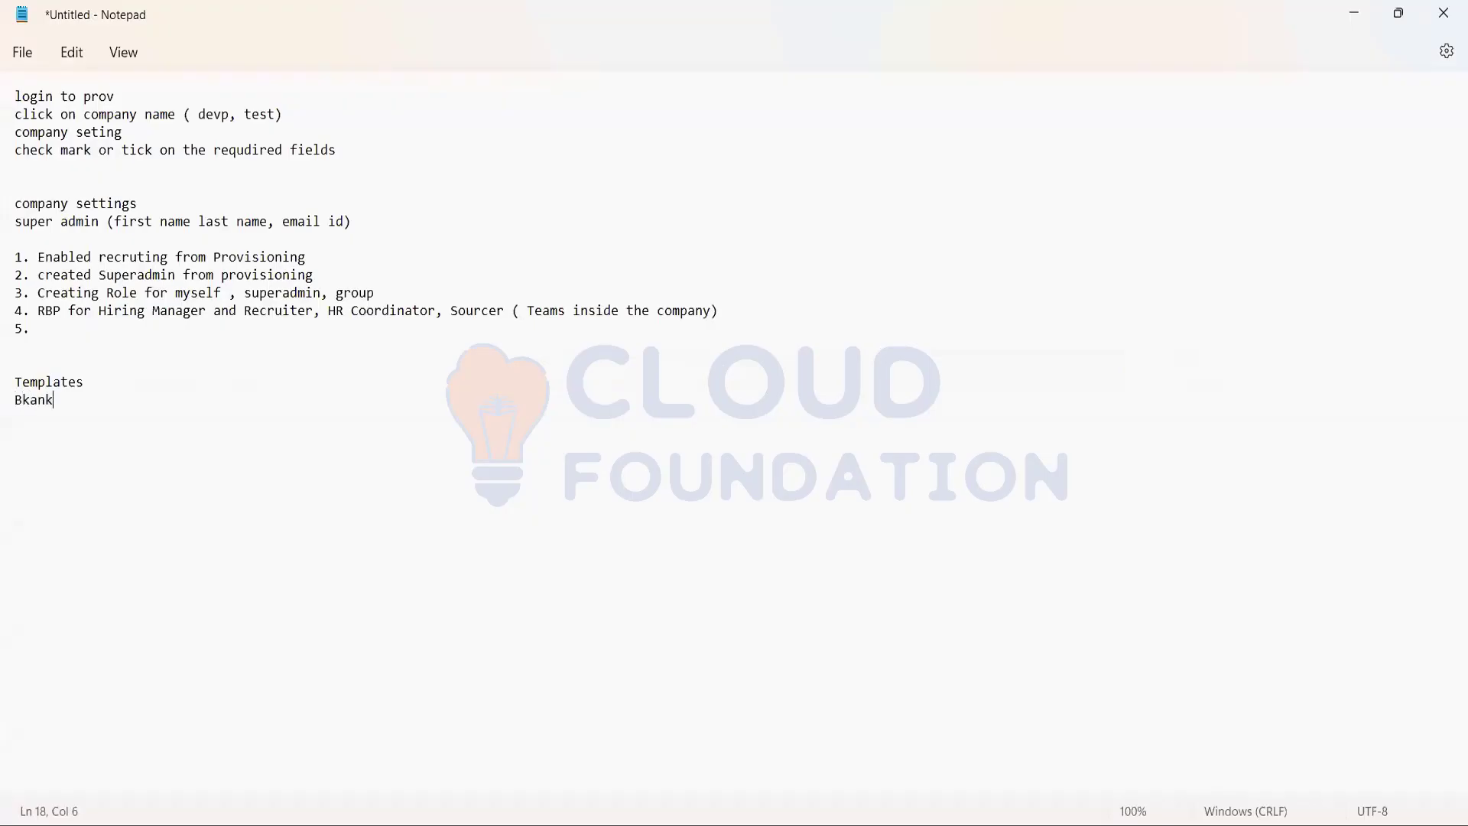
pyautogui.press('BackSpace')
pyautogui.press('BackSpace')
pyautogui.press('BackSpace')
pyautogui.press('BackSpace')
pyautogui.write('lank instance -')
pyautogui.click(1364, 12)
pyautogui.click(823, 98)
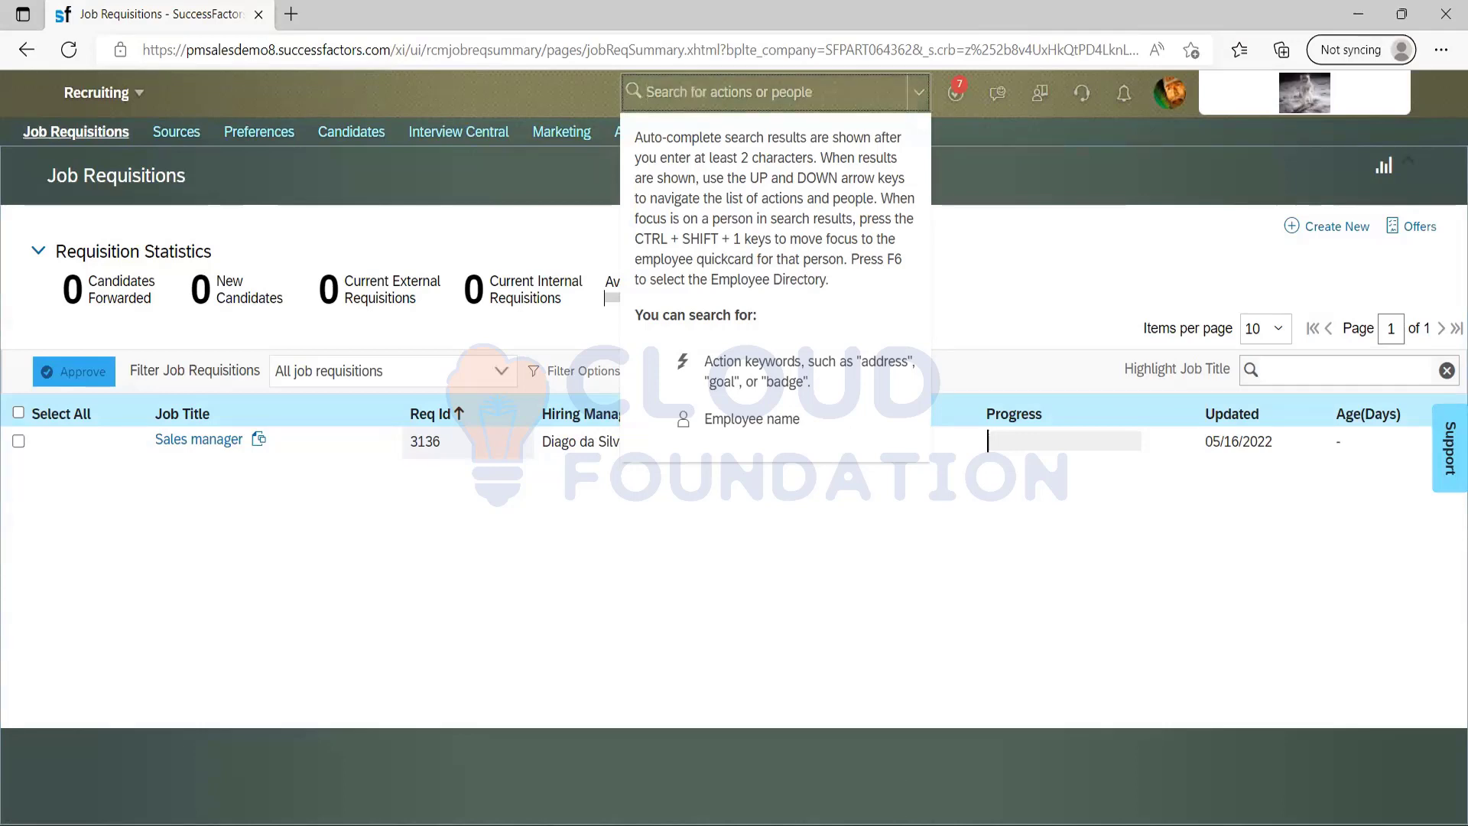
pyautogui.hotkey('alt', 'Tab')
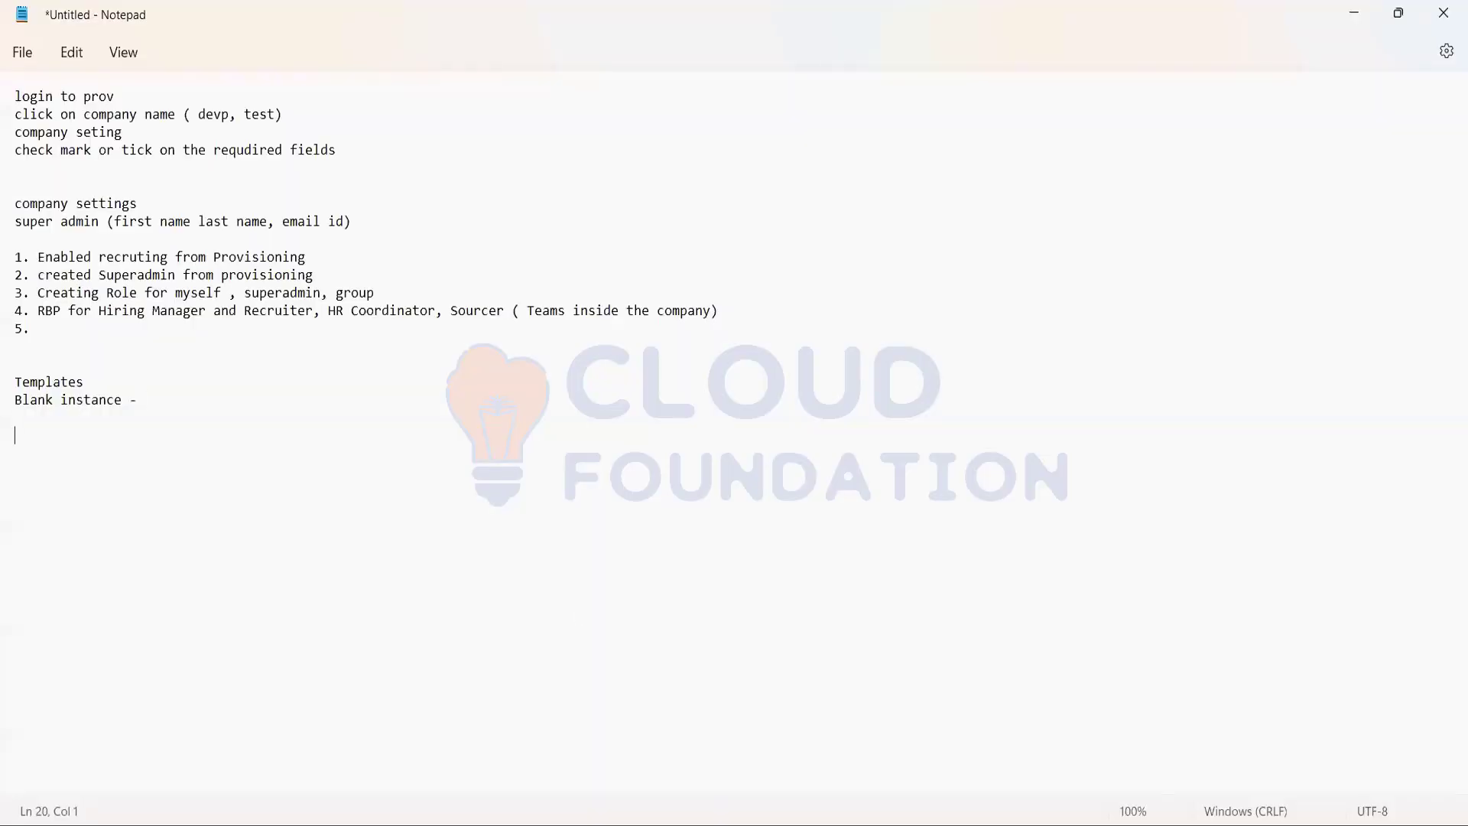